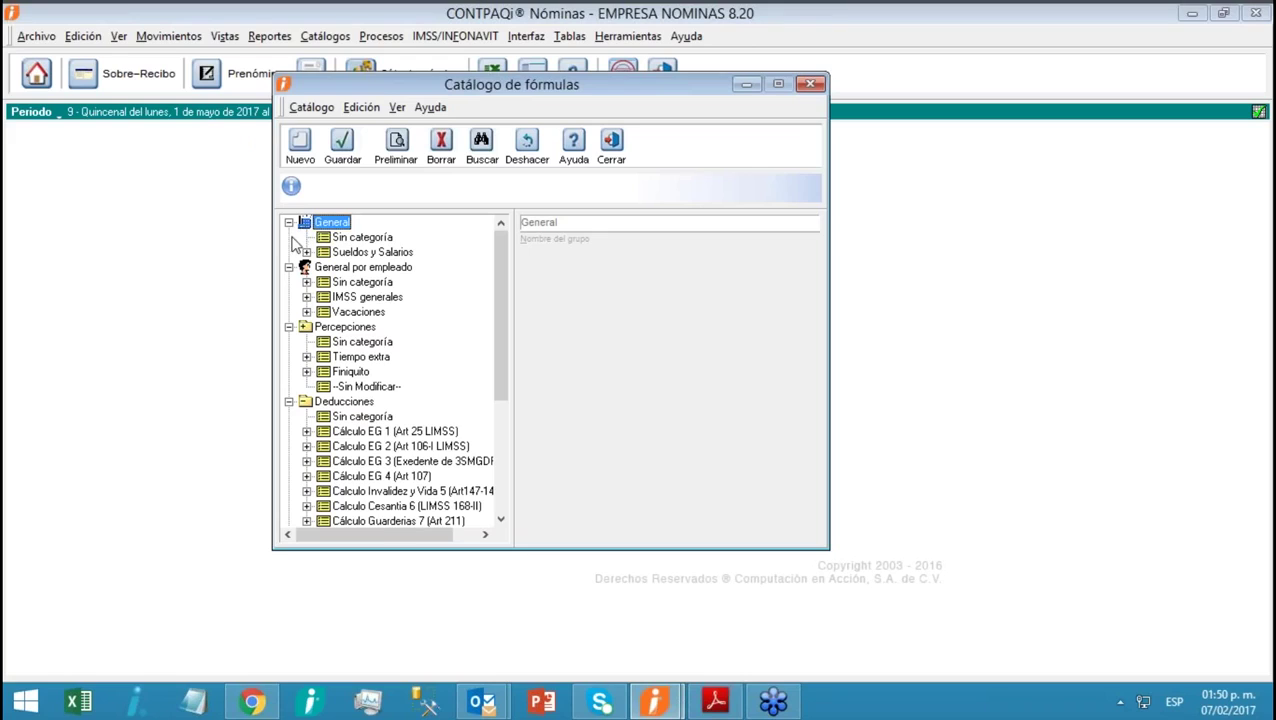
Start a new formula in the Sueldos y Salarios category of the General group
click(306, 252)
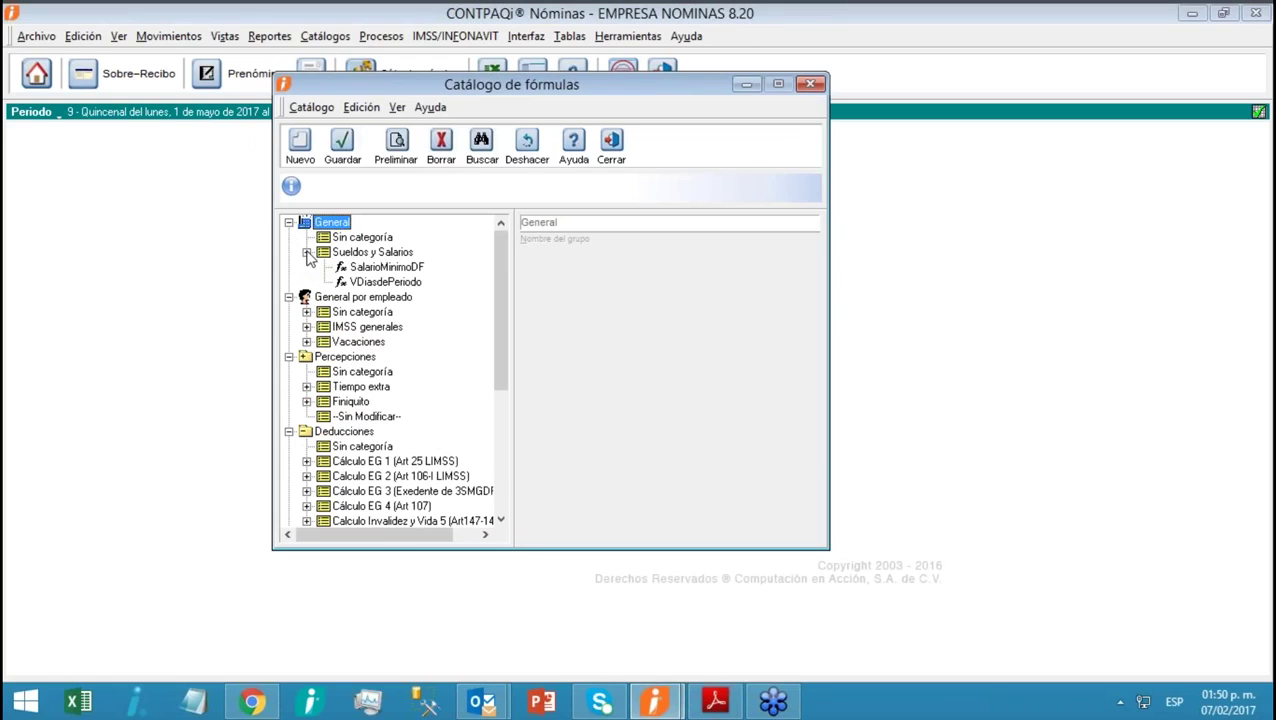
click(374, 256)
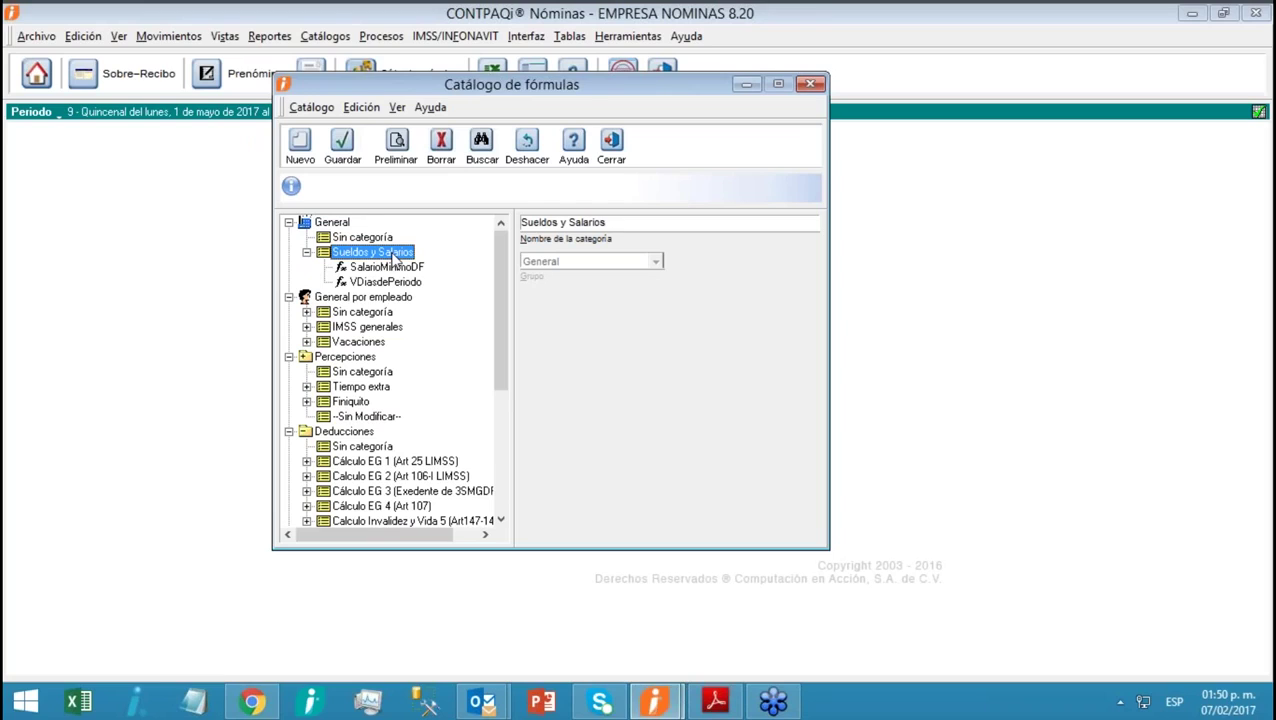
click(301, 160)
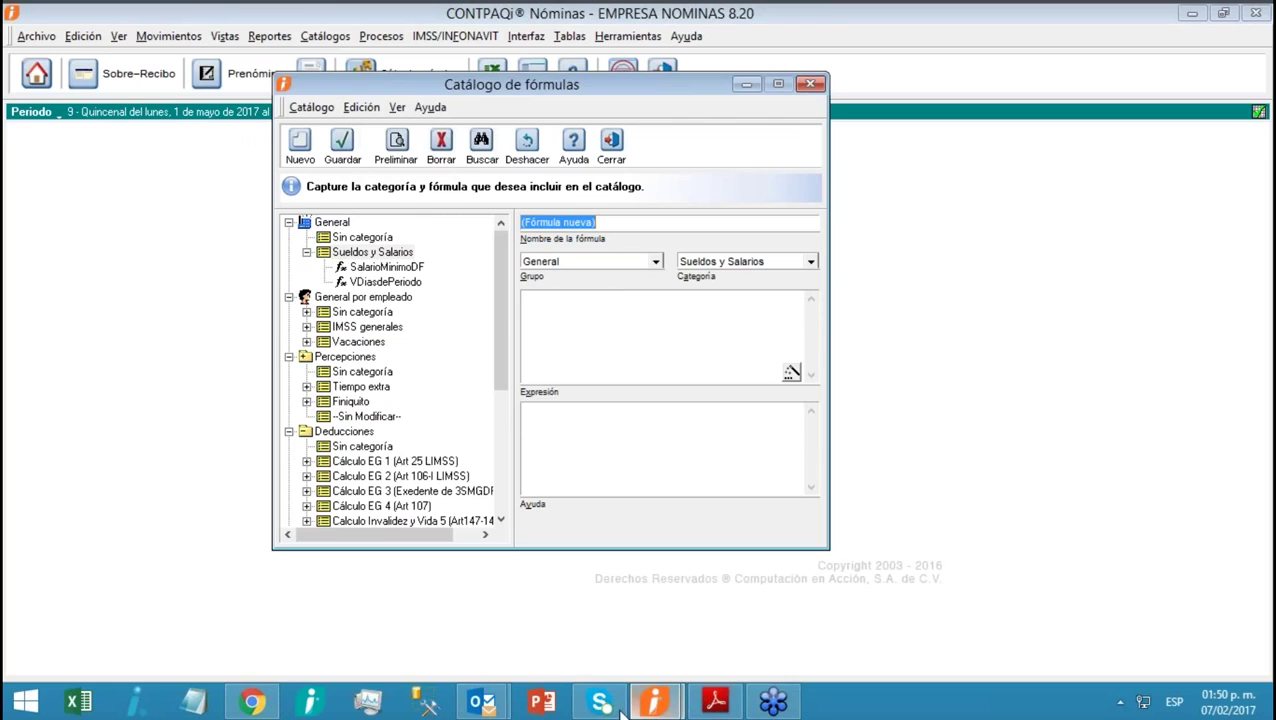
Copy SalarioMinimo from step 4 of the Configuracion_UMA.pdf guide in Adobe Reader and paste it as the new formula's name in CONTPAQi Nóminas
click(715, 700)
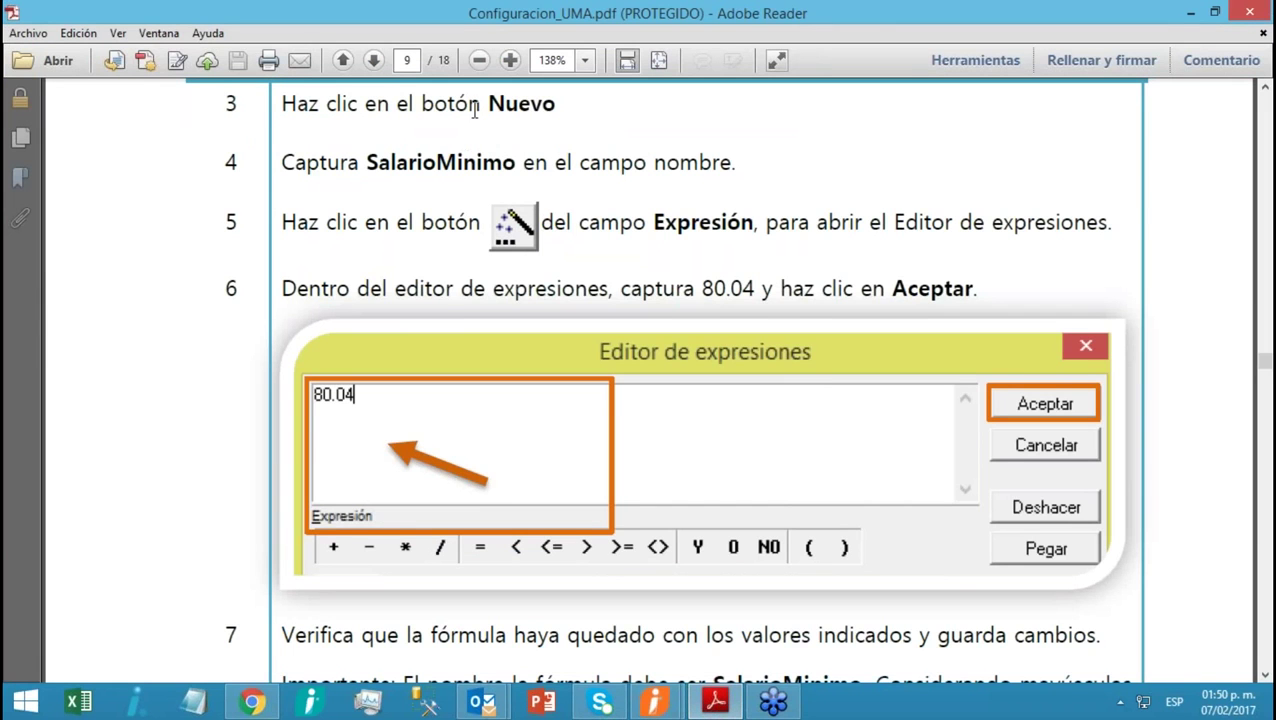
drag(516, 162, 367, 162)
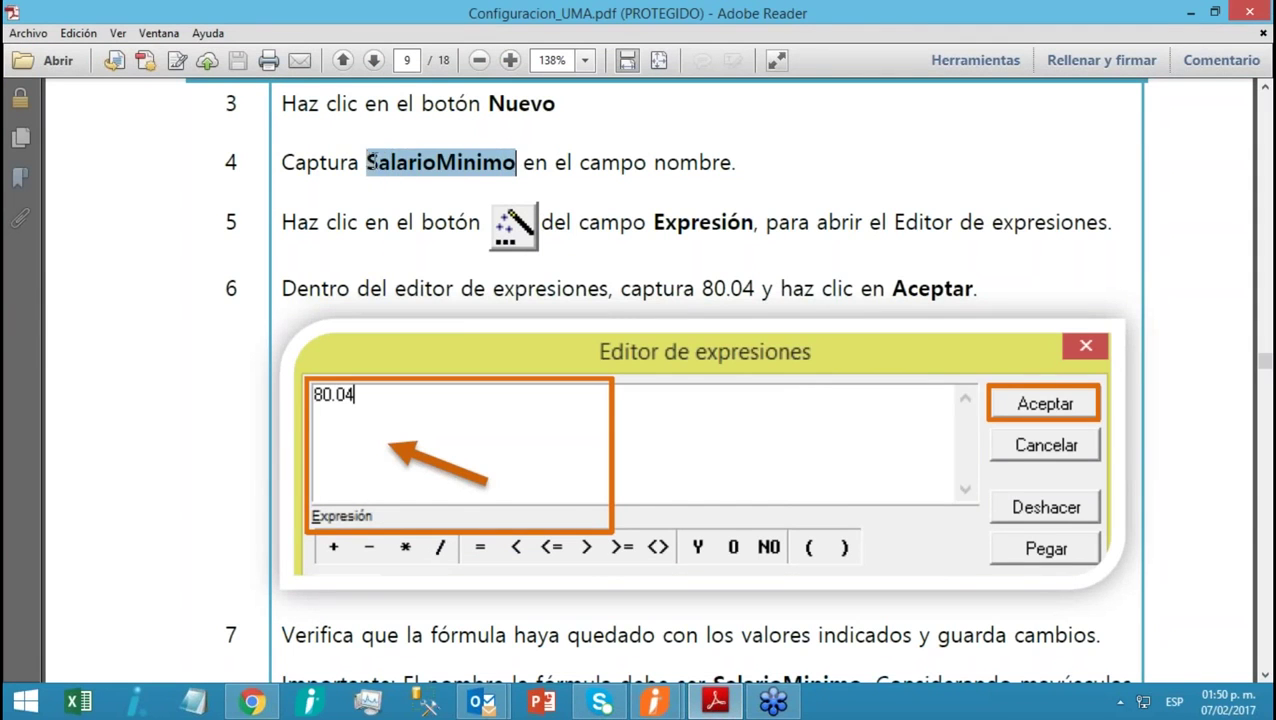
right_click(389, 170)
click(392, 177)
click(655, 700)
click(731, 601)
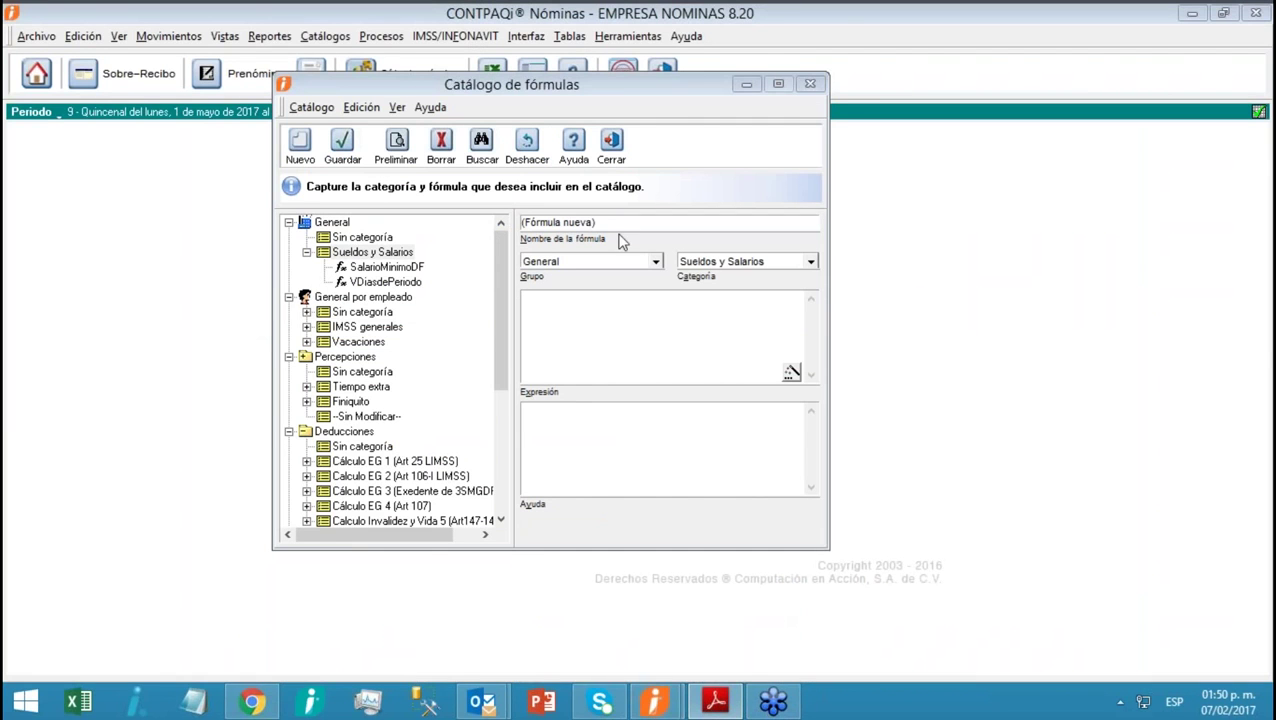
key(ctrl+v)
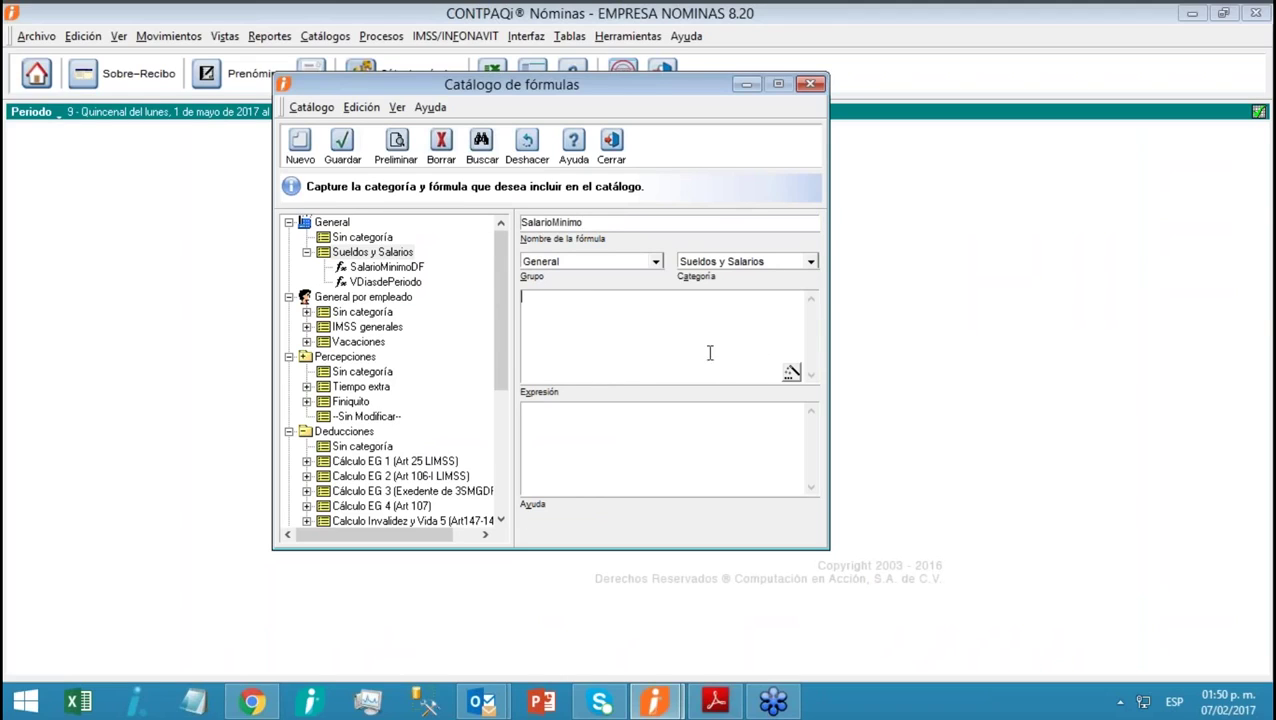
Set the SalarioMinimo formula's expression to 80.04 in the expression editor and save the formula
click(790, 375)
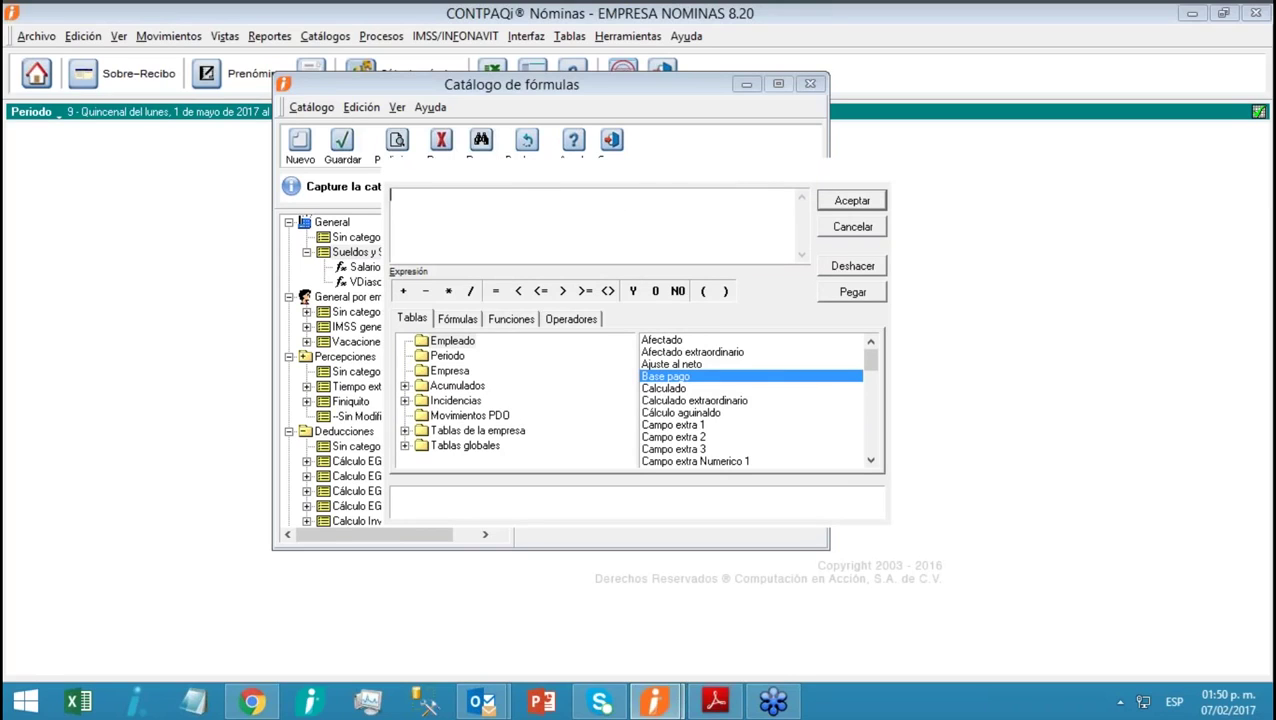
text(80.04)
click(851, 200)
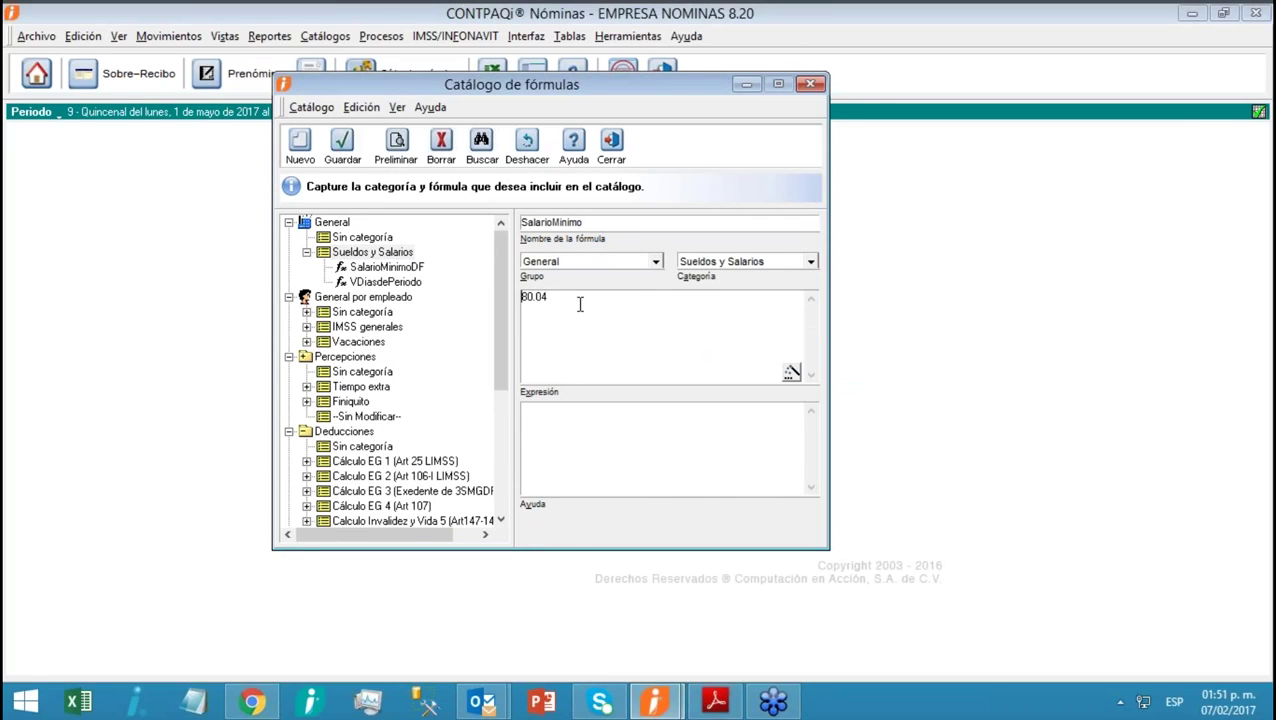
click(342, 148)
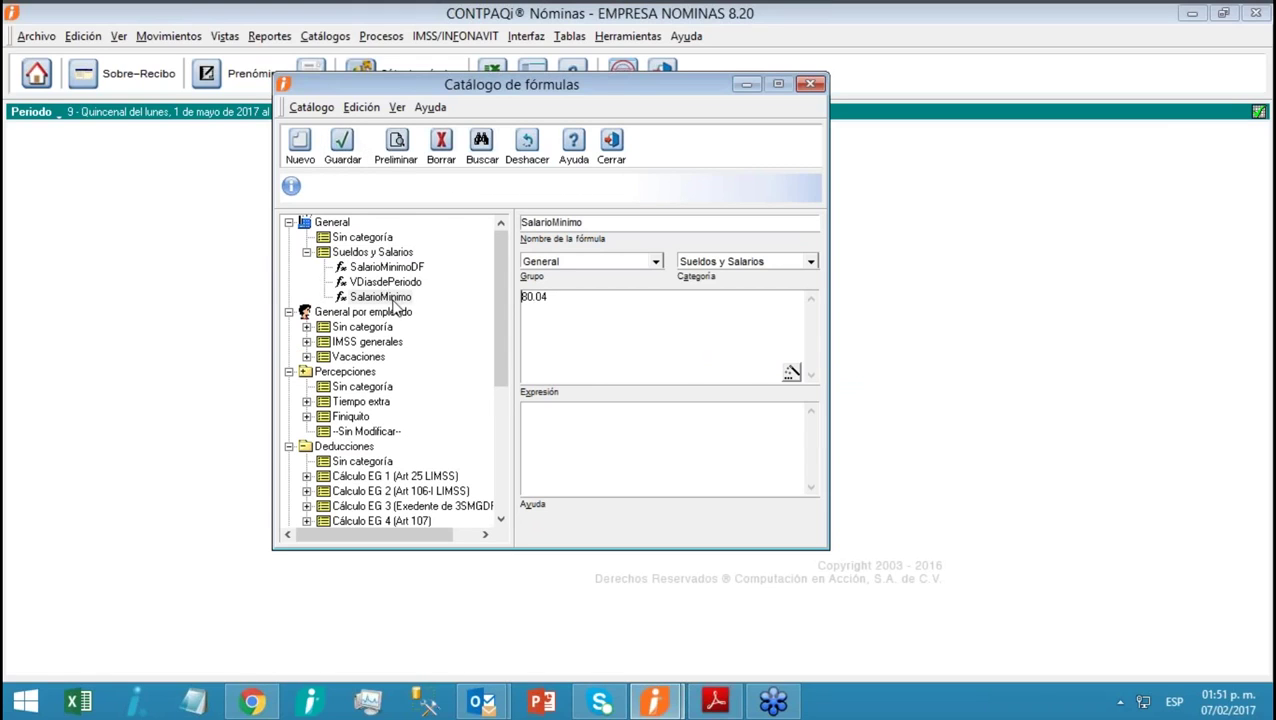
click(392, 298)
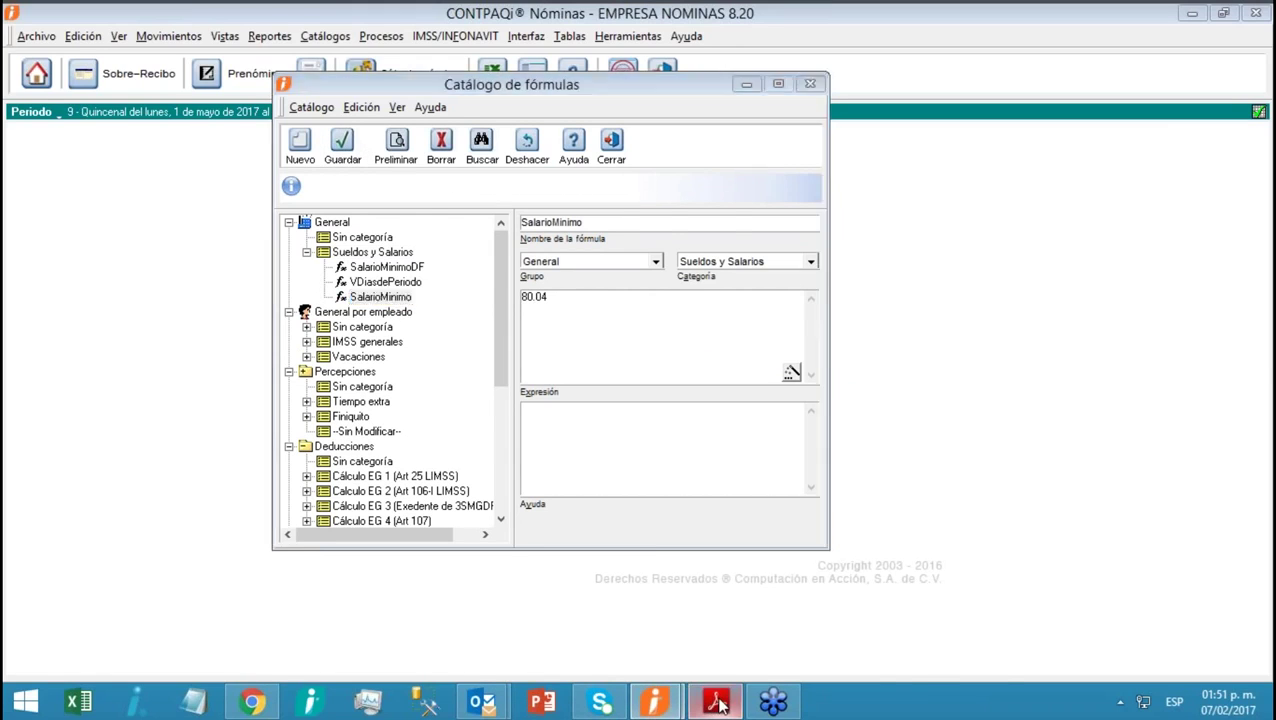
Switch to the PDF guide in Adobe Reader and copy the formula name CuotaPatronEG1 from step 2 of section 2.2
click(715, 700)
drag(1265, 678, 1265, 678)
click(1265, 678)
click(1265, 678)
click(1265, 678)
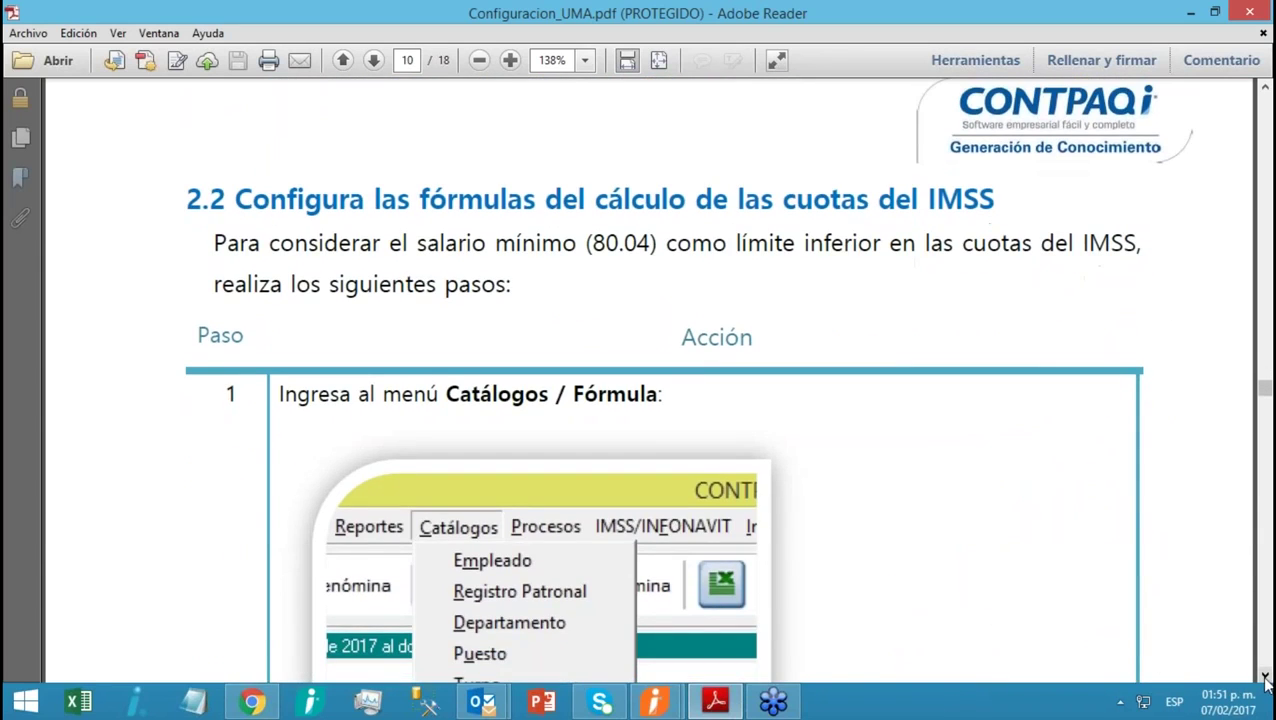
click(1265, 678)
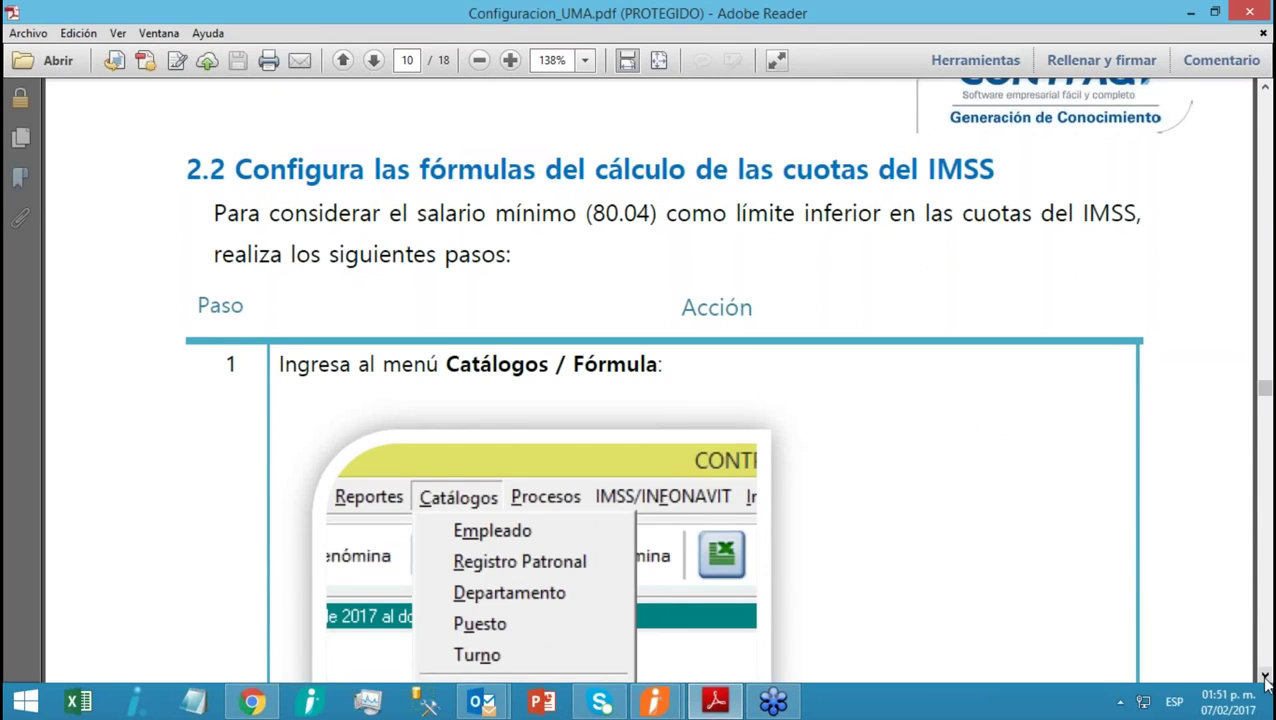
drag(1266, 680, 1266, 680)
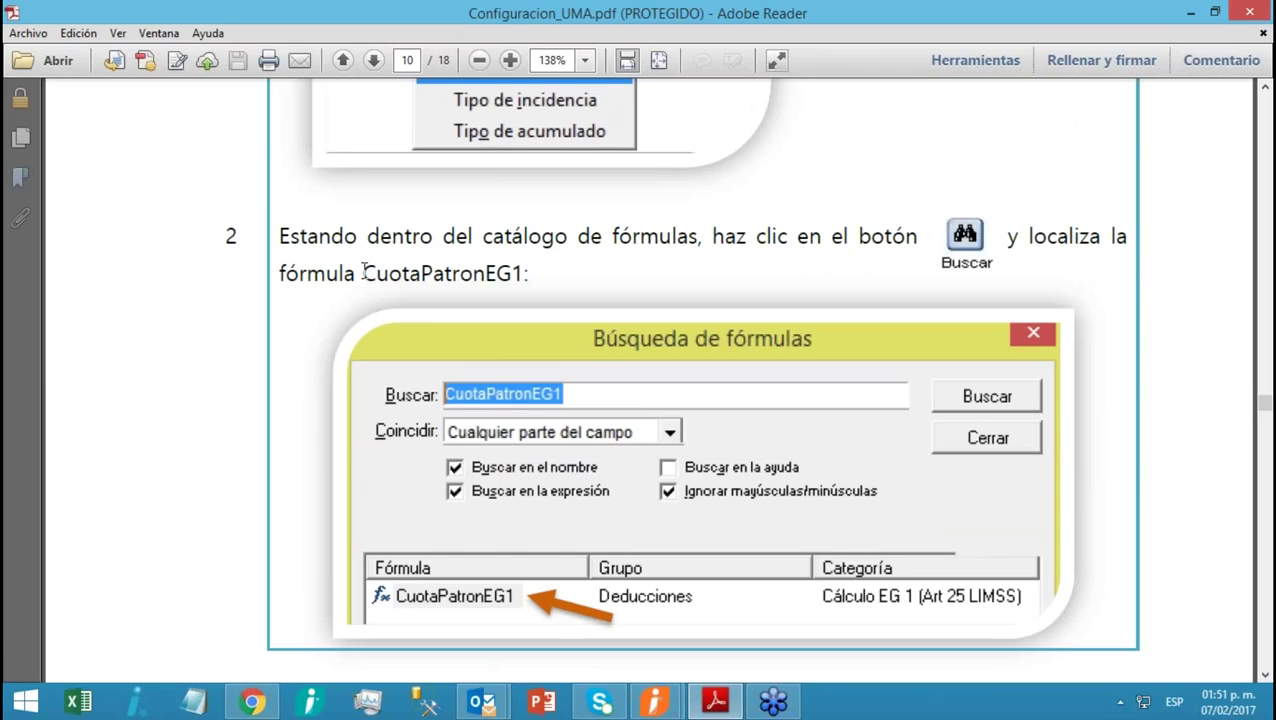
drag(363, 273, 522, 273)
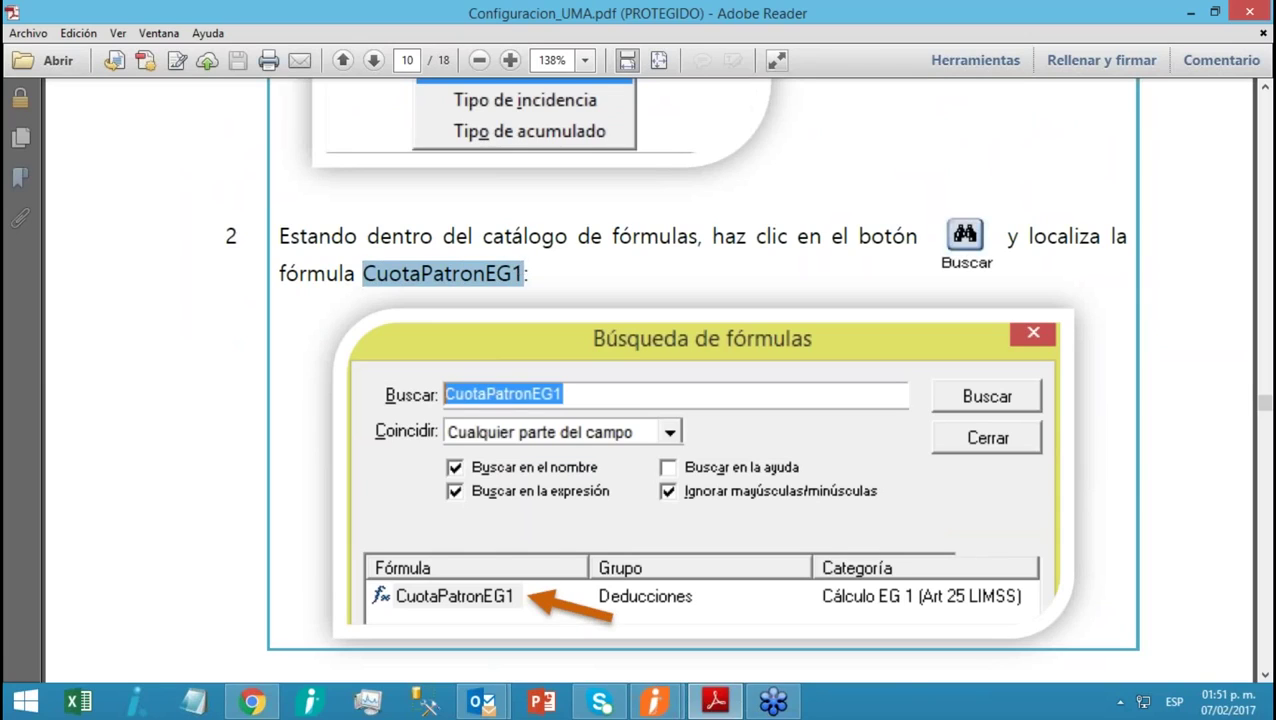
right_click(505, 278)
click(521, 285)
Return to CONTPAQi Nóminas, then close and reopen the formula catalog
mouse_move(654, 700)
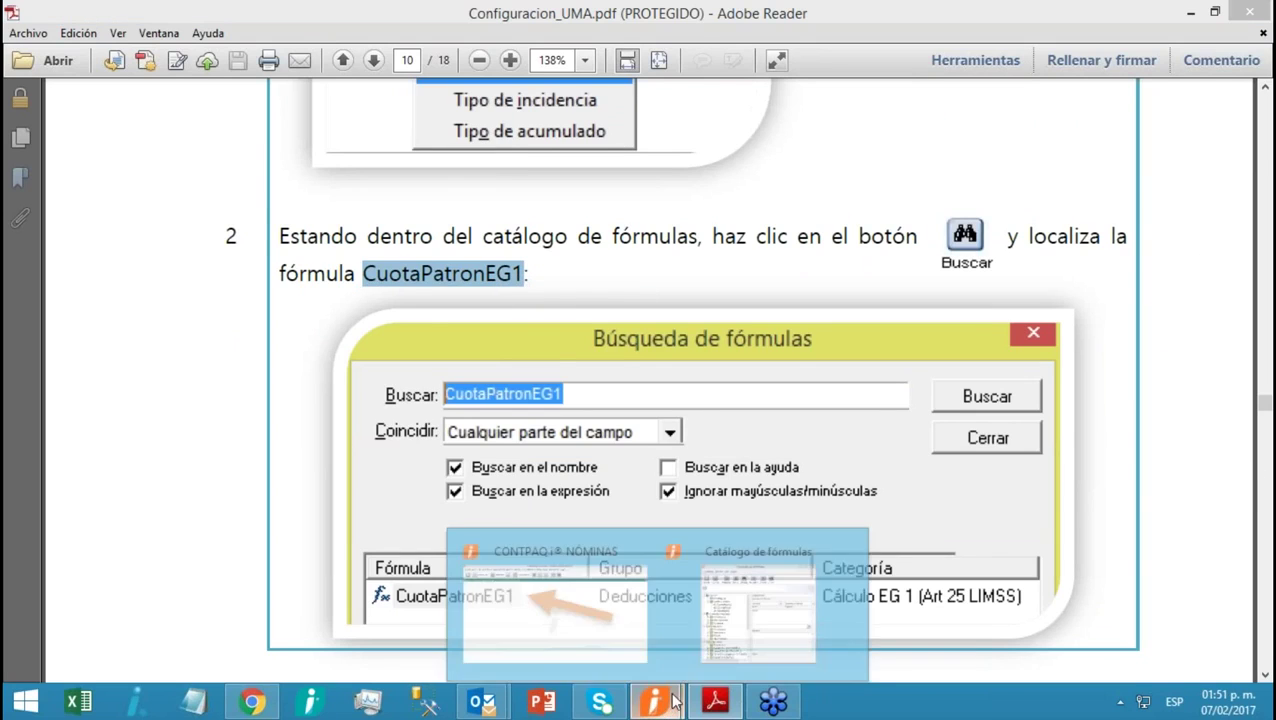
click(768, 604)
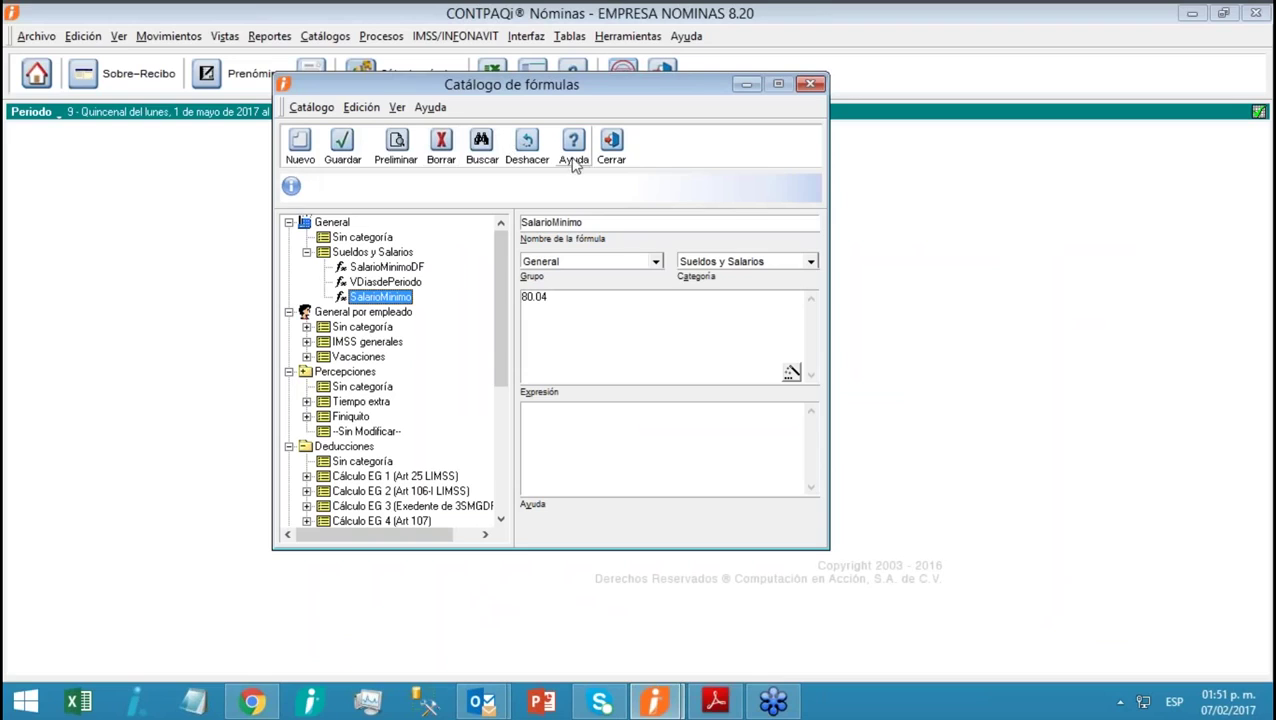
click(608, 150)
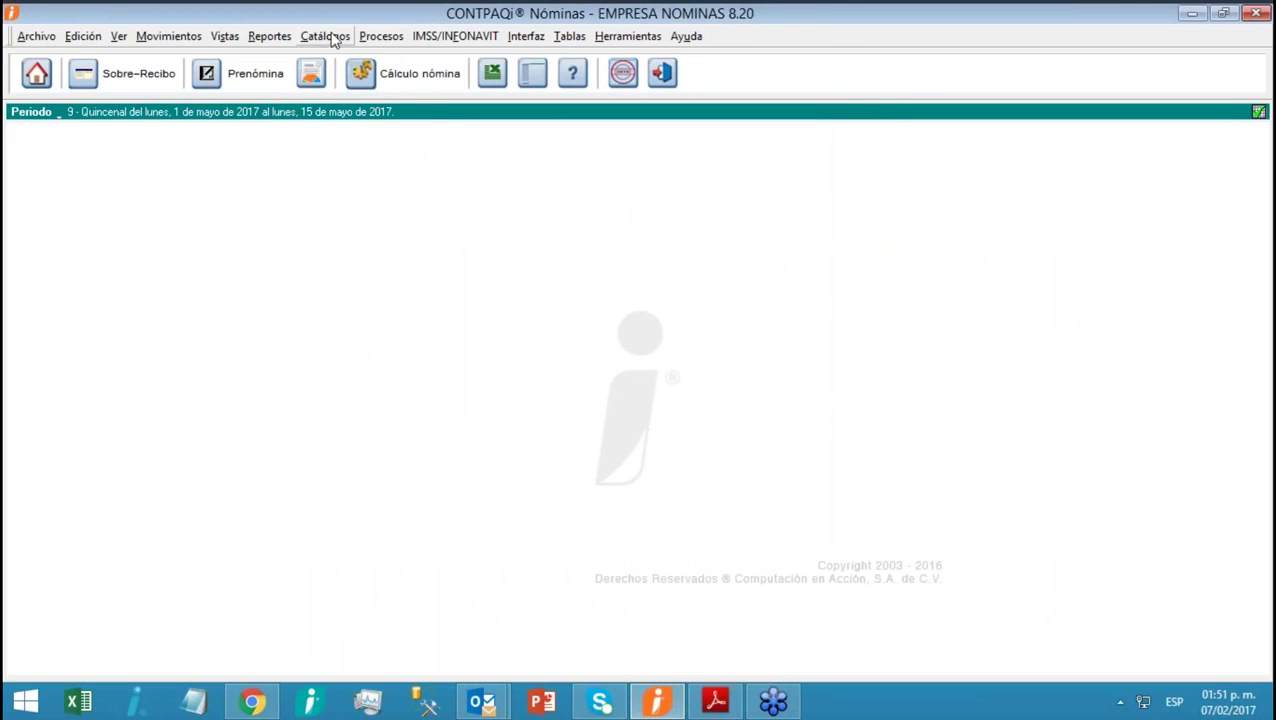
click(333, 37)
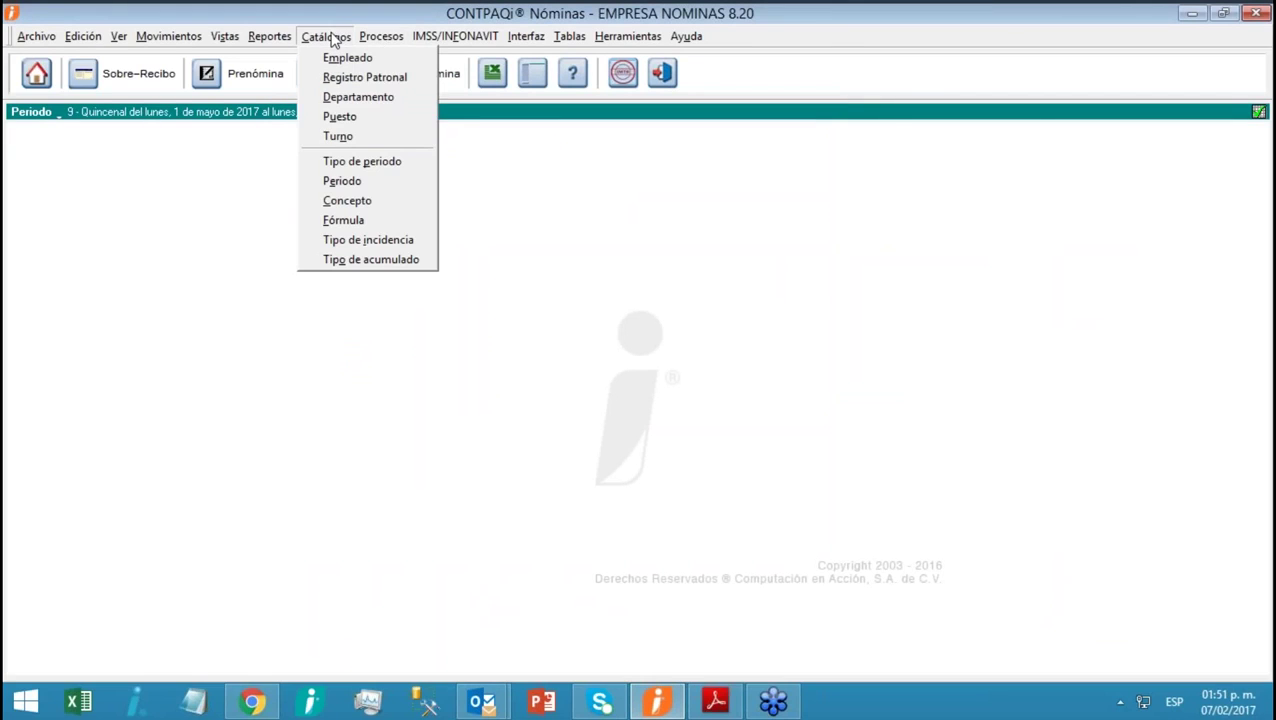
click(351, 224)
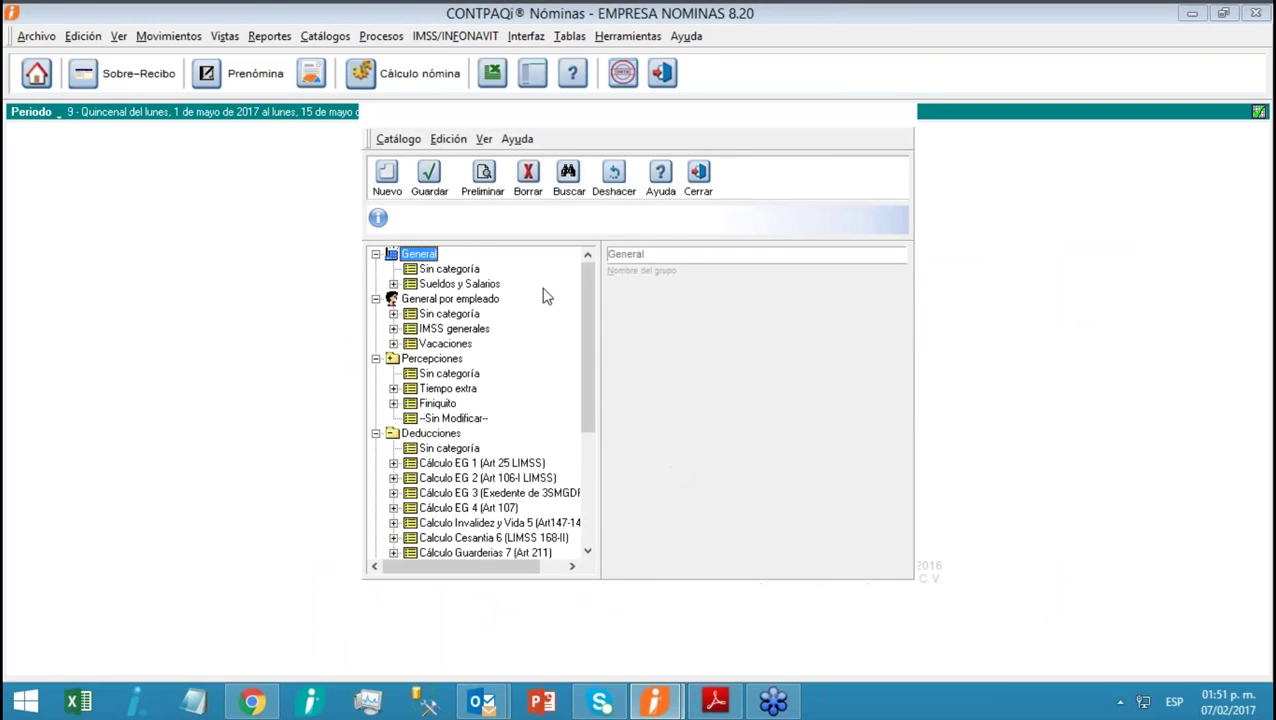
Search the formula catalog for CuotaPatronEG1 and open that formula
click(569, 178)
key(ctrl+v)
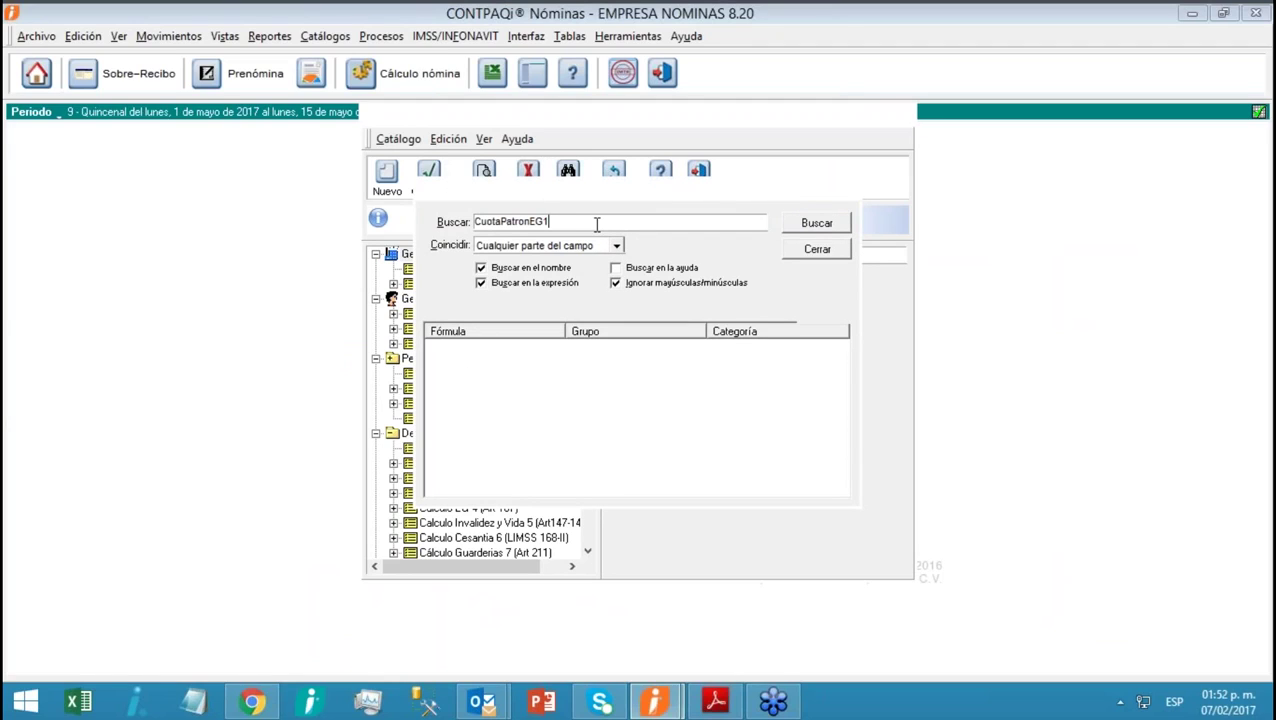
click(817, 226)
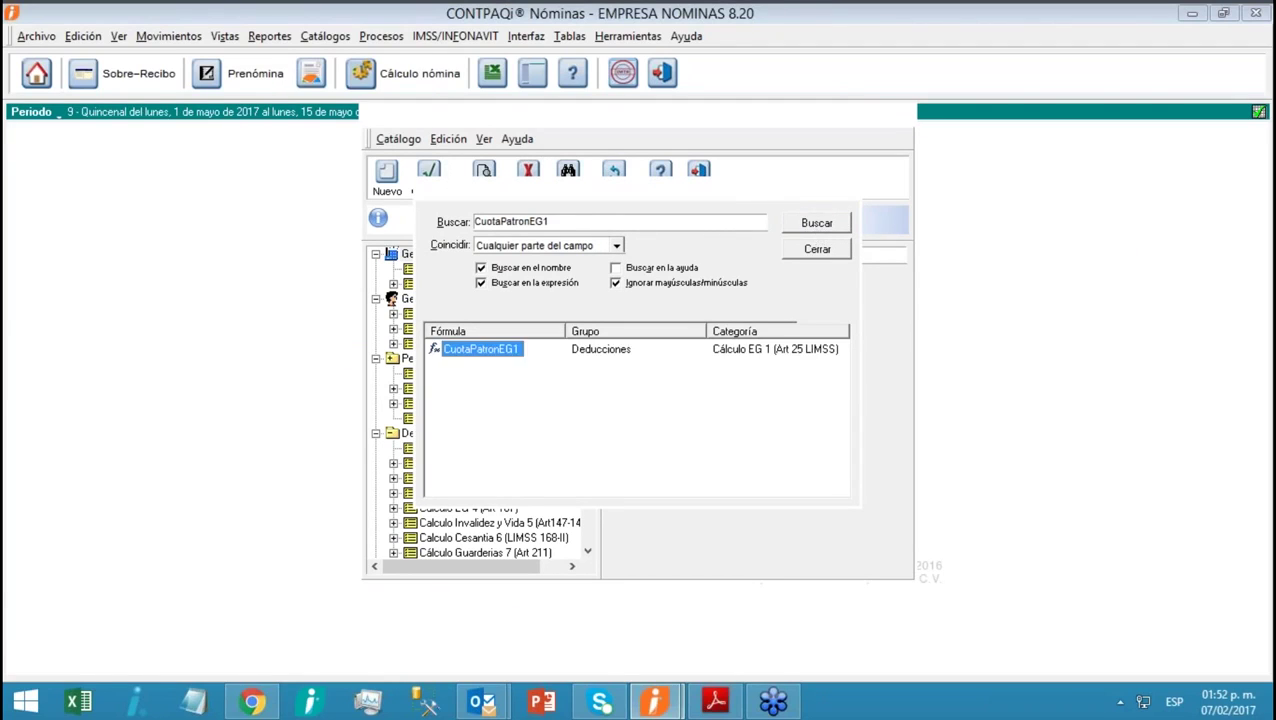
double_click(497, 356)
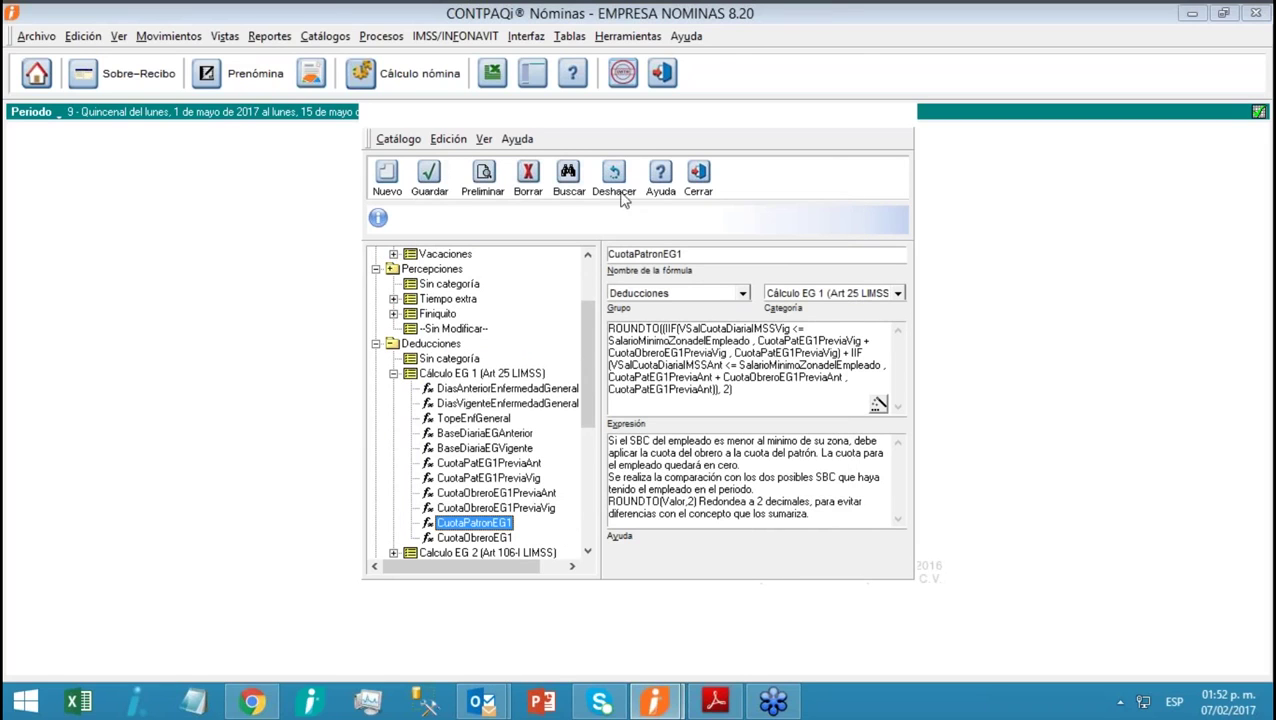
Open CuotaPatronEG1's expression in the expression editor and select the first SalarioMinimoZonadelEmpleado variable
drag(583, 120, 433, 115)
click(626, 363)
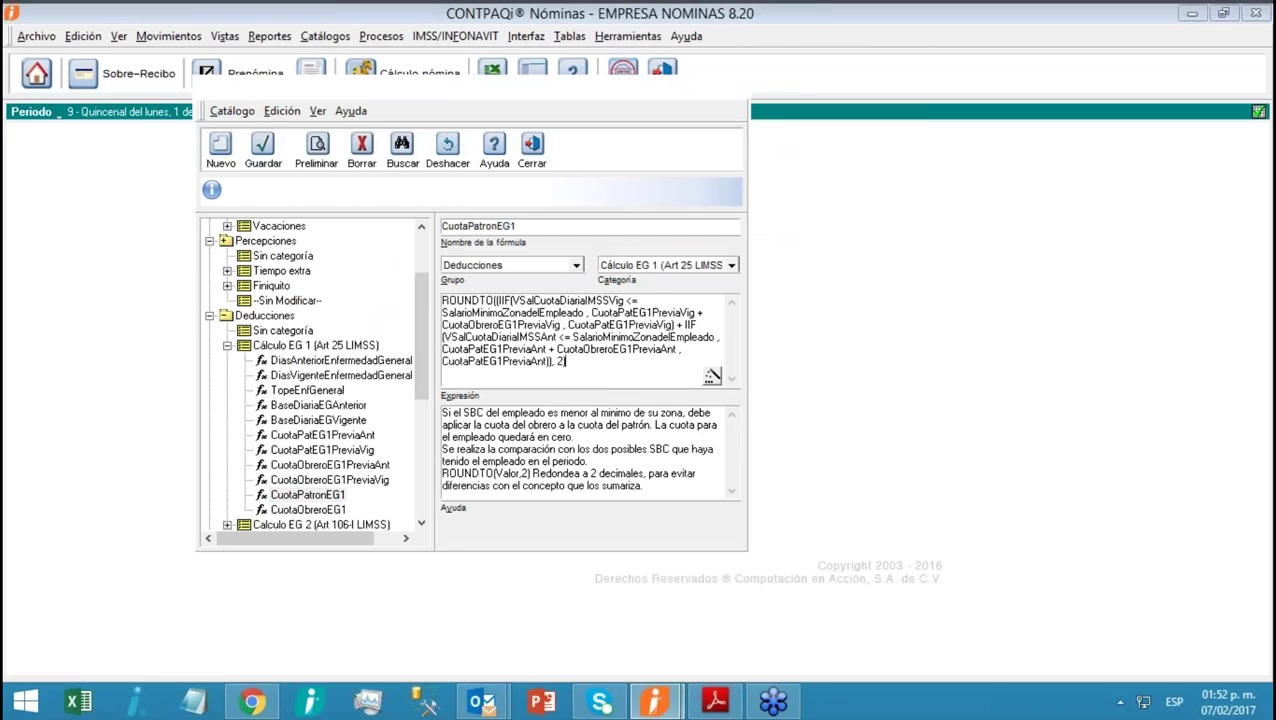
click(712, 376)
drag(642, 173, 579, 201)
click(602, 276)
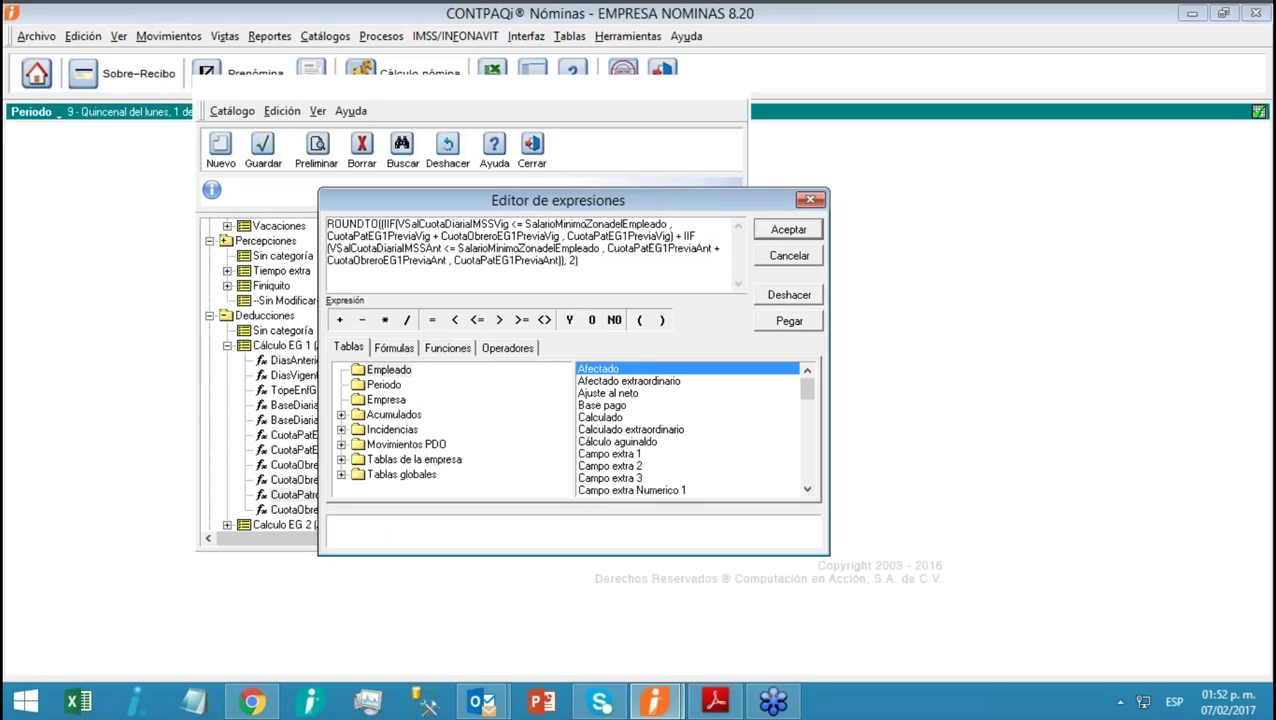
drag(524, 224, 667, 220)
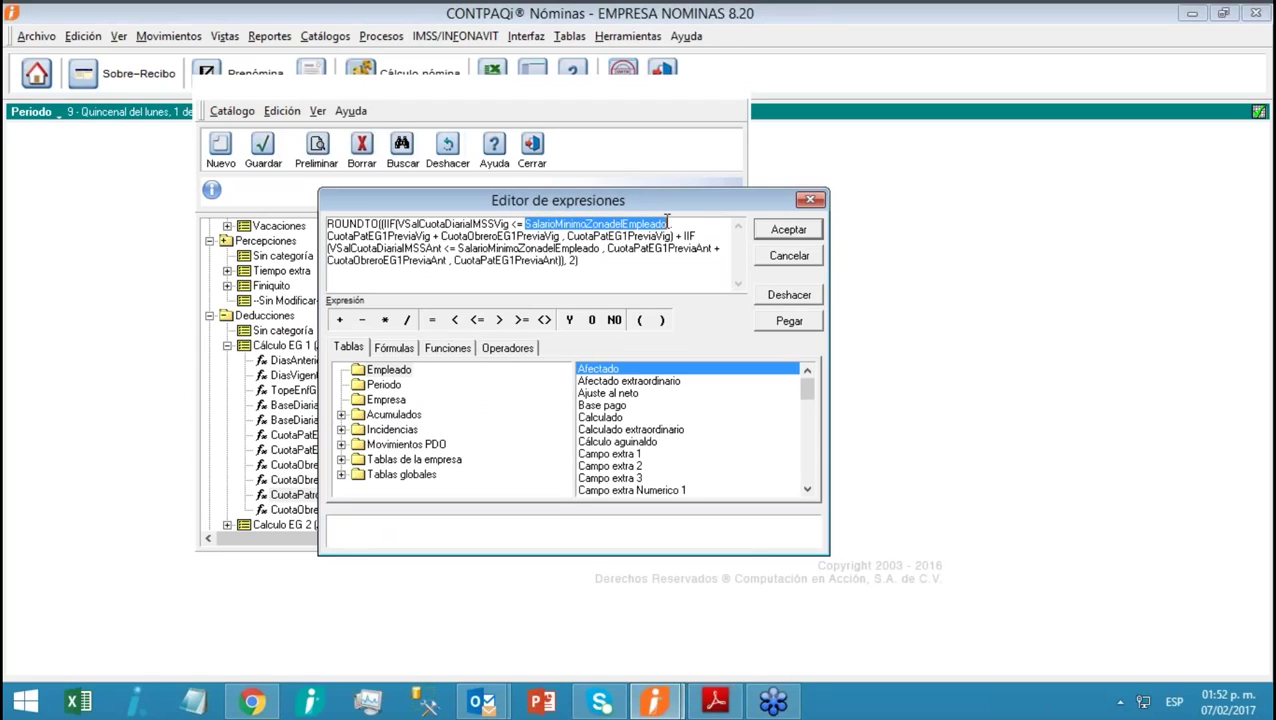
click(577, 226)
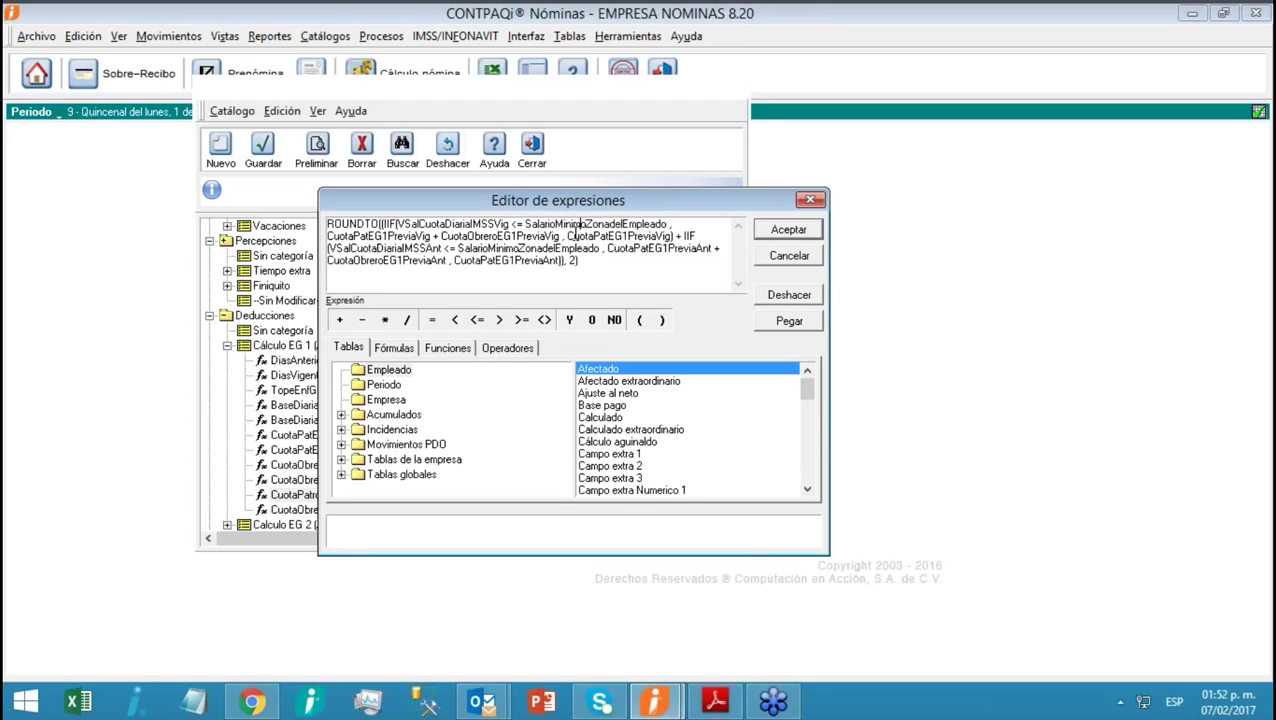
drag(525, 224, 670, 224)
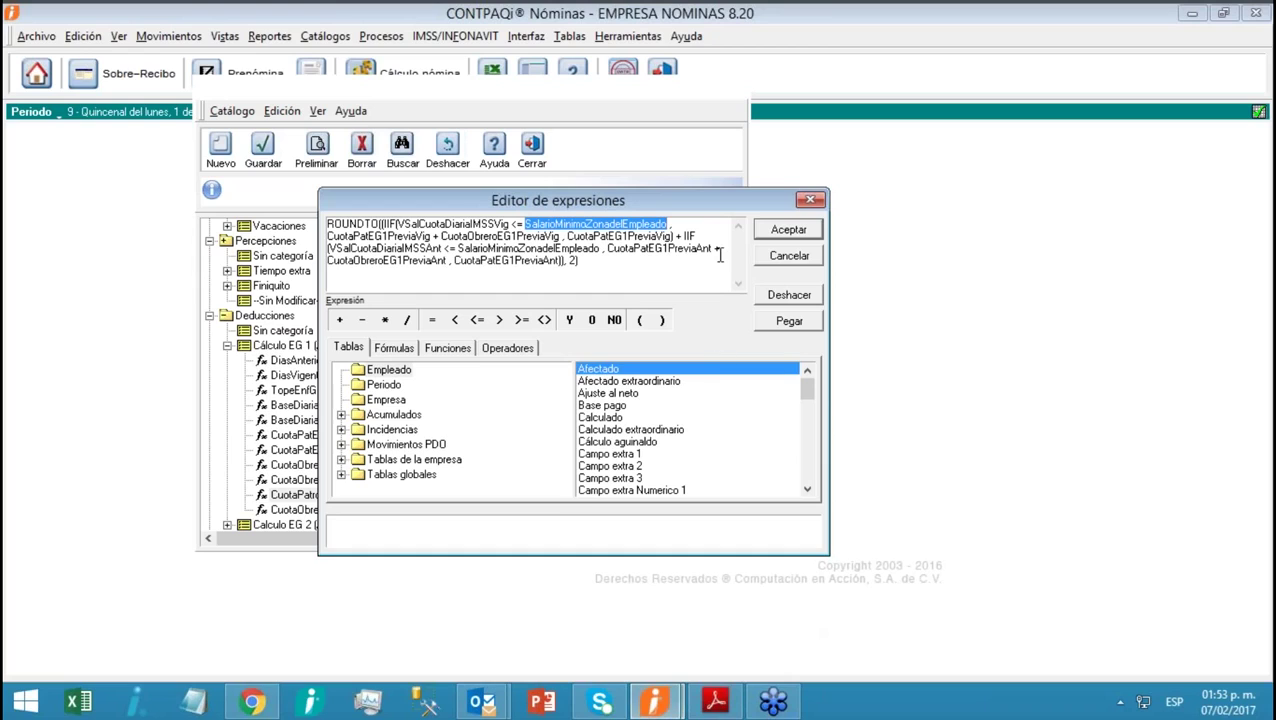
Switch to the PDF guide in Adobe Reader and review step 5 on replacing the variable in the CuotaPatronEG1 expression
click(714, 700)
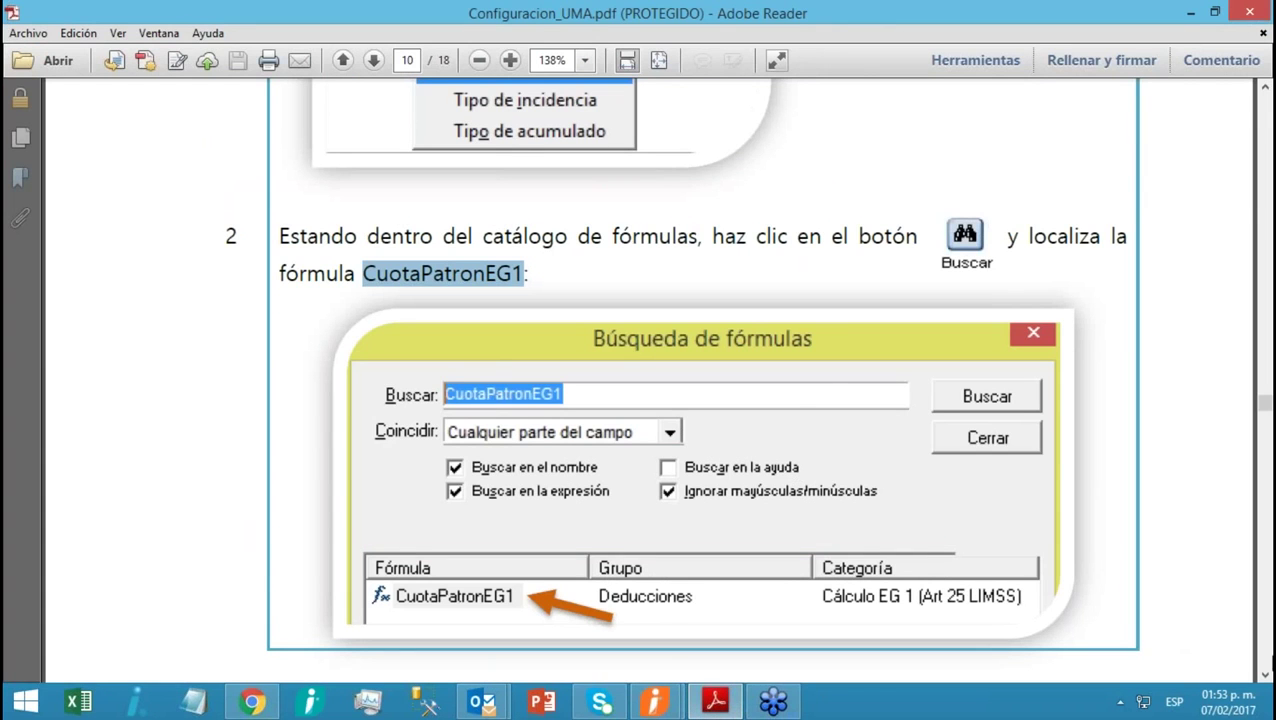
click(1266, 676)
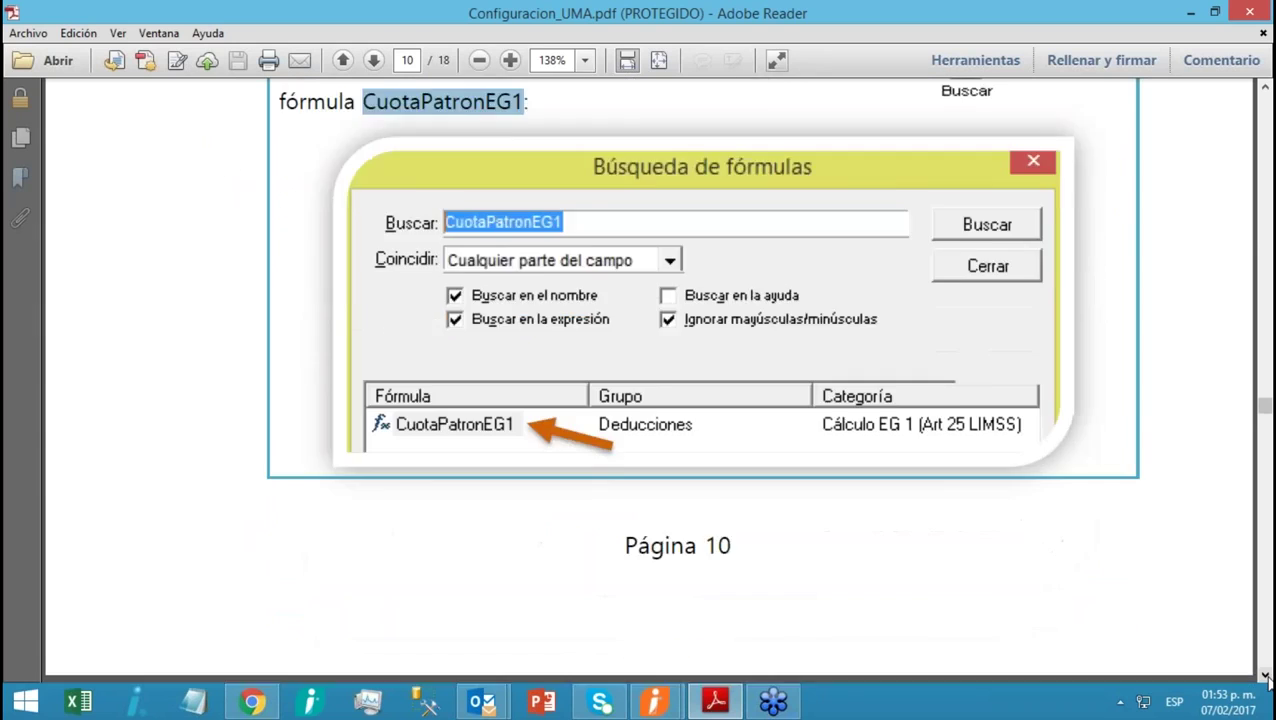
click(1266, 677)
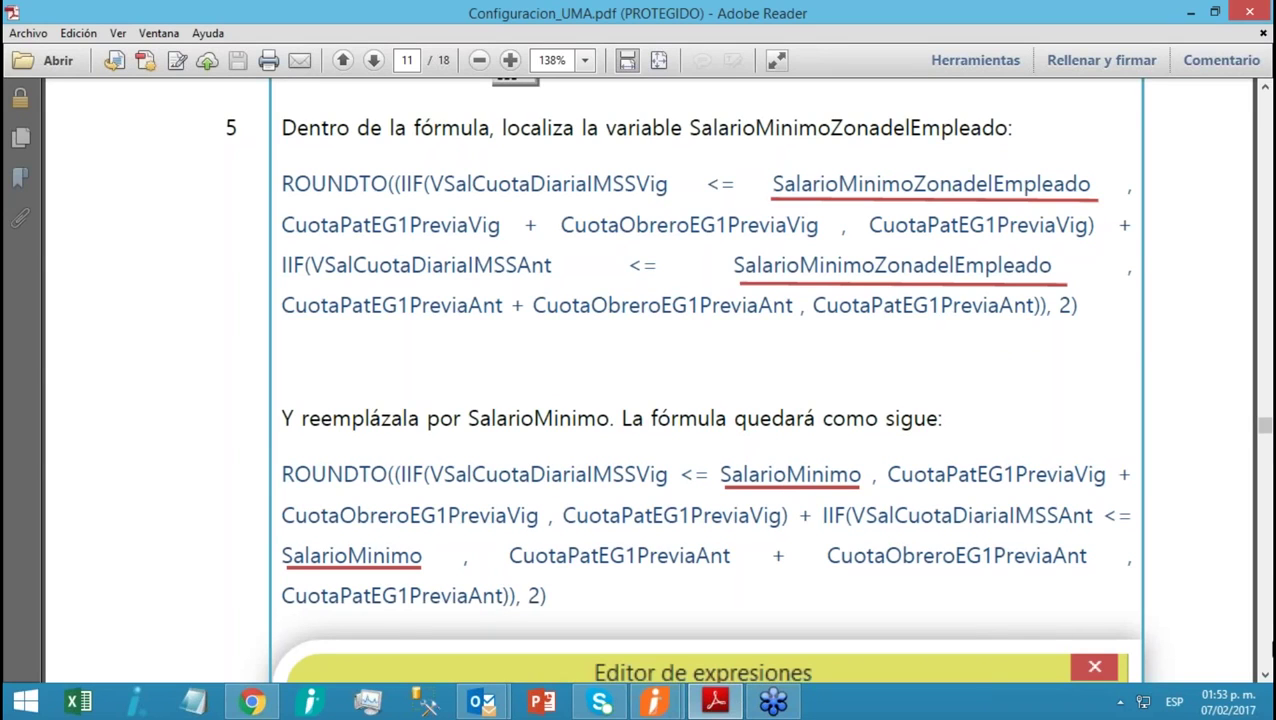
click(1266, 677)
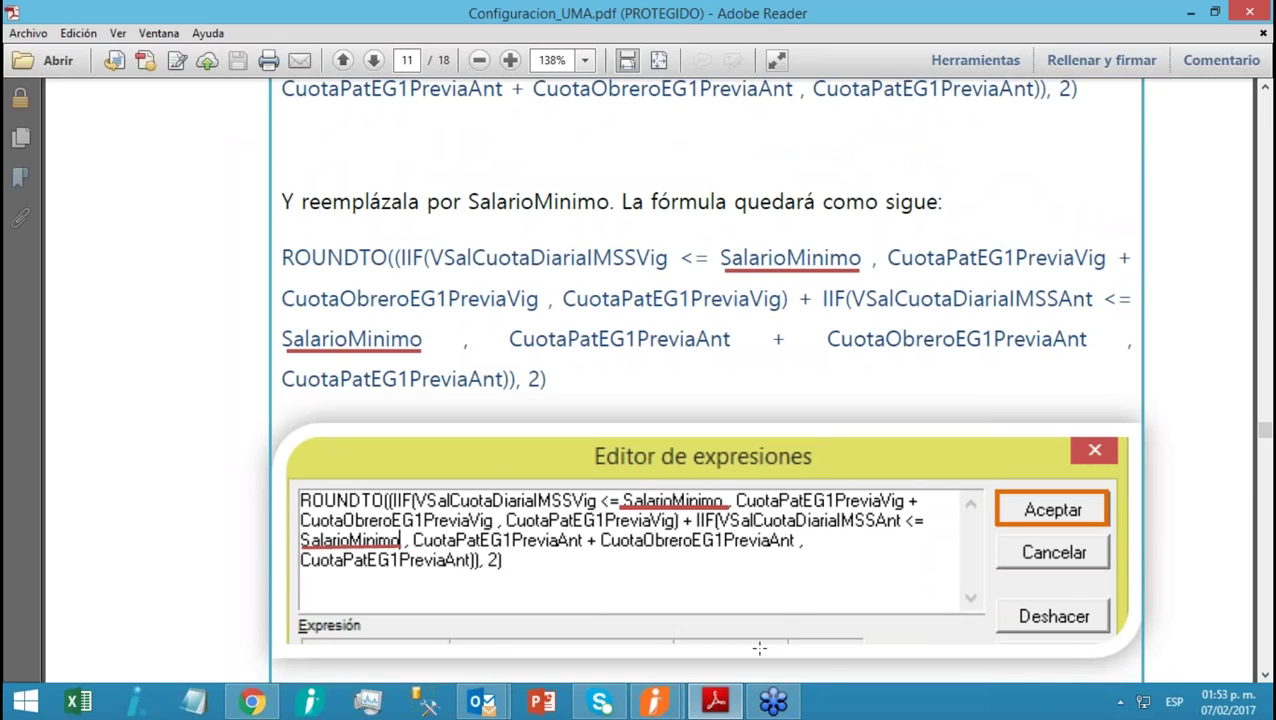
Back in the CONTPAQi Nóminas expression editor, shorten the first SalarioMinimoZonadelEmpleado to SalarioMinimo
mouse_move(655, 700)
click(783, 628)
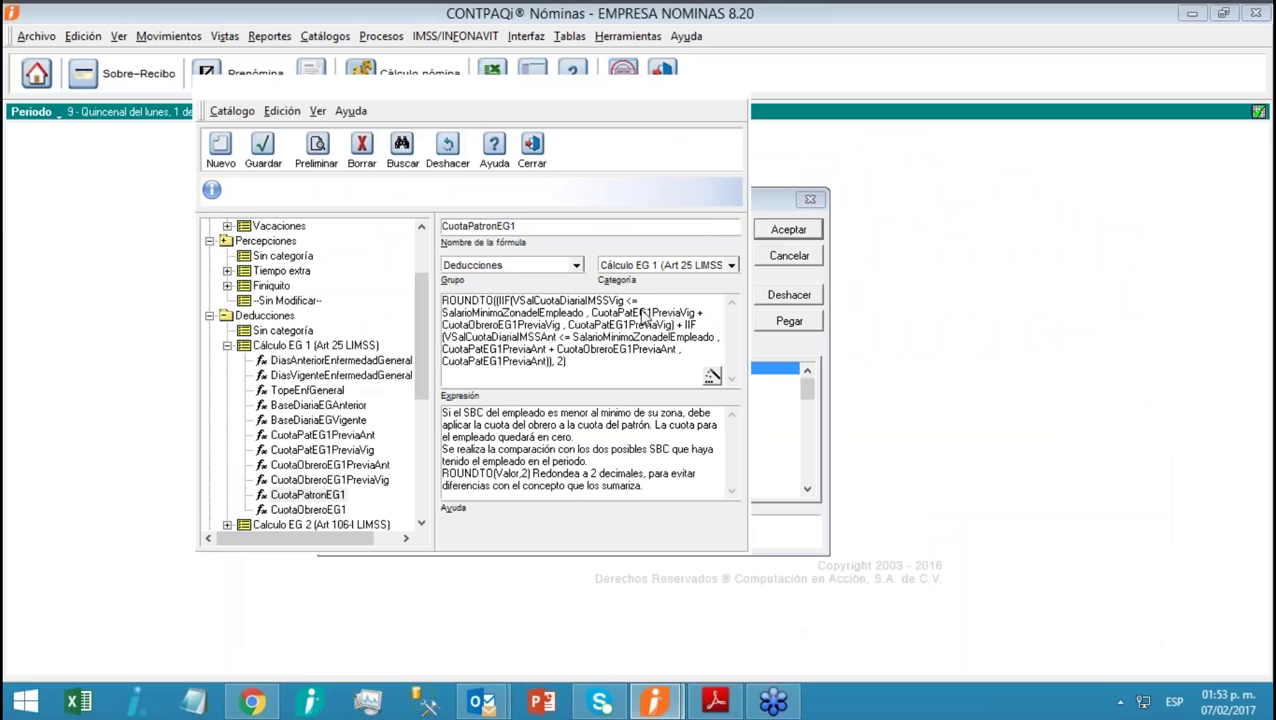
click(714, 377)
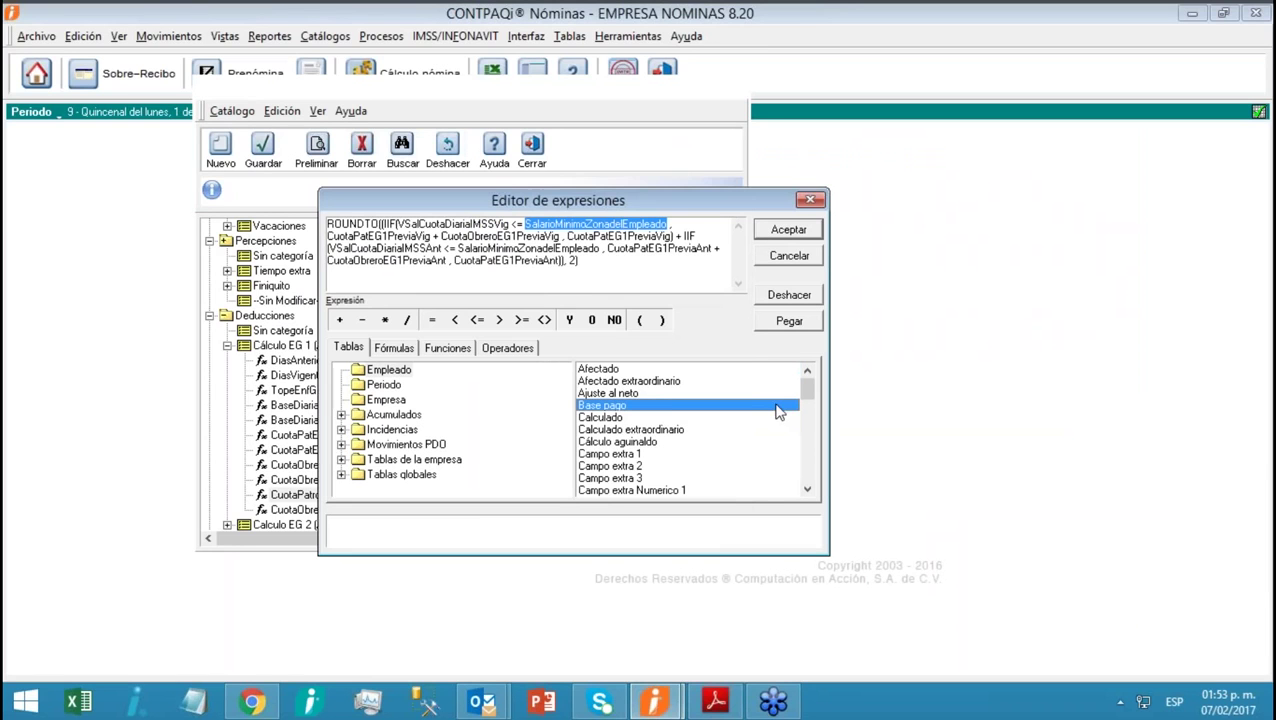
click(676, 224)
key(BackSpace)
key(BackSpace)
key(BackSpace)
key(BackSpace)
key(BackSpace)
key(BackSpace)
key(BackSpace)
key(BackSpace)
key(BackSpace)
key(BackSpace)
key(BackSpace)
key(BackSpace)
key(BackSpace)
key(BackSpace)
key(BackSpace)
key(BackSpace)
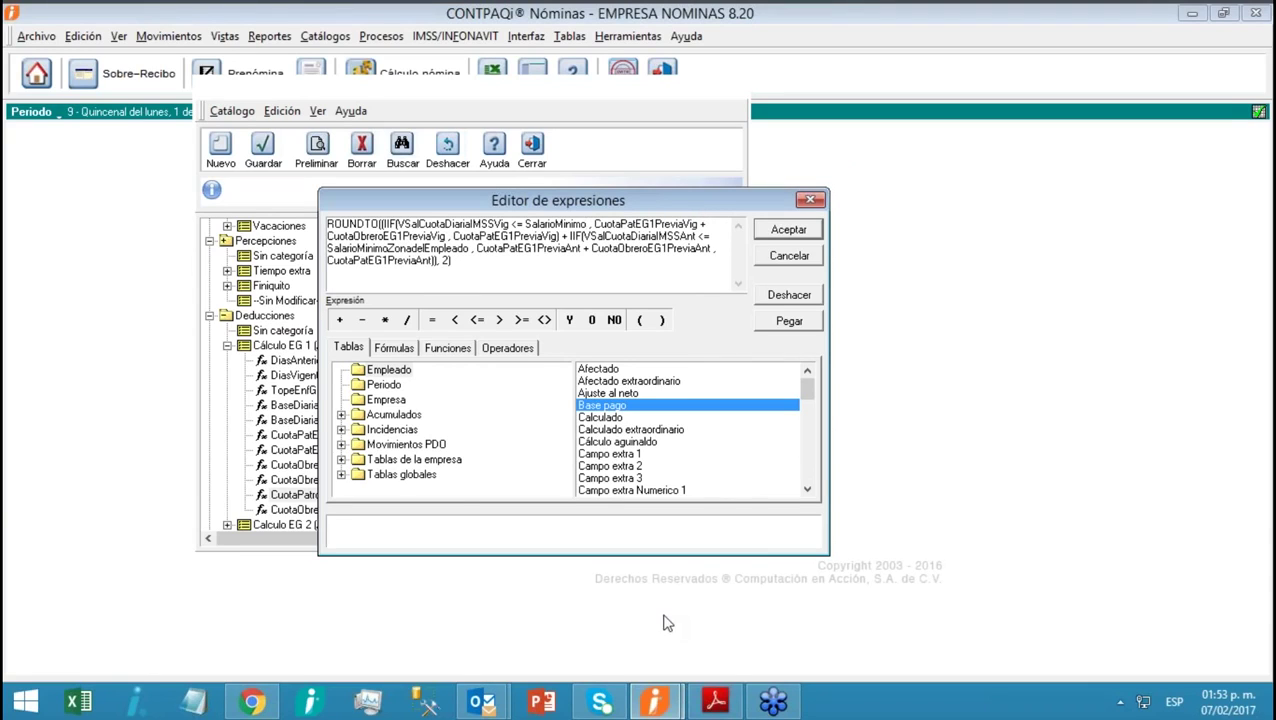
Check the resulting formula in the PDF guide, and shorten the second SalarioMinimoZonadelEmpleado to SalarioMinimo in CuotaPatronEG1's expression
click(712, 703)
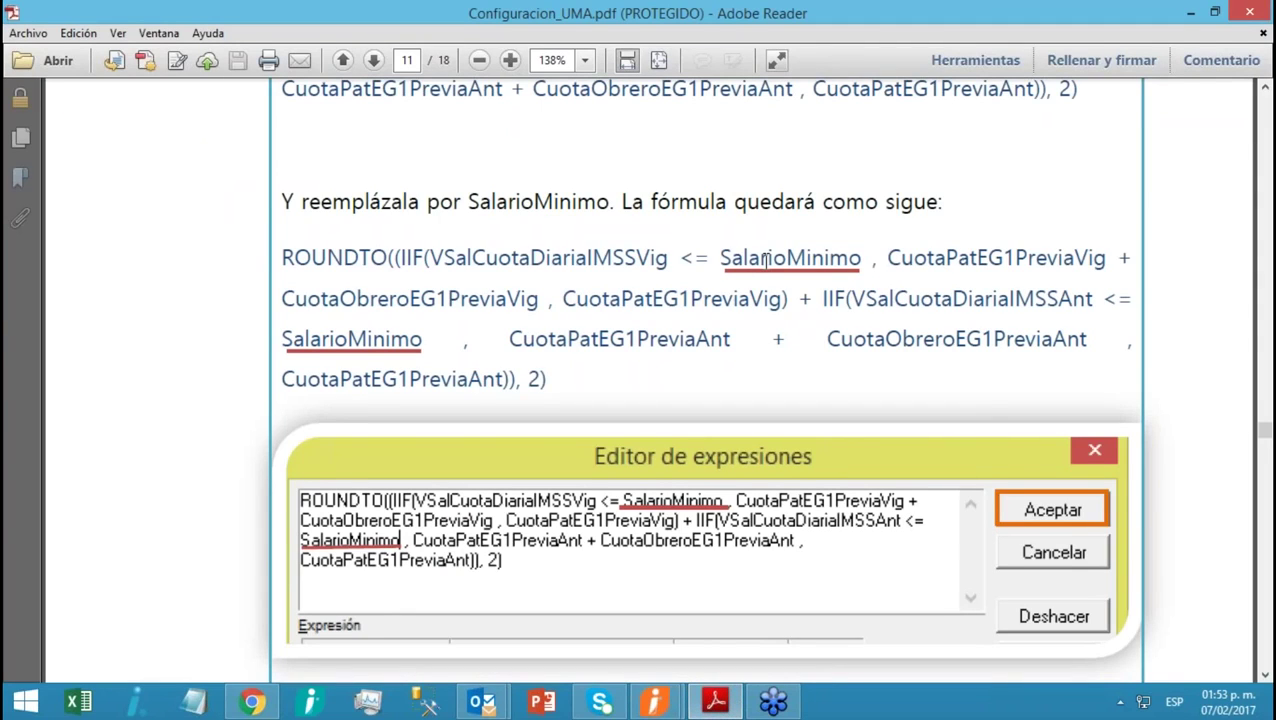
click(720, 706)
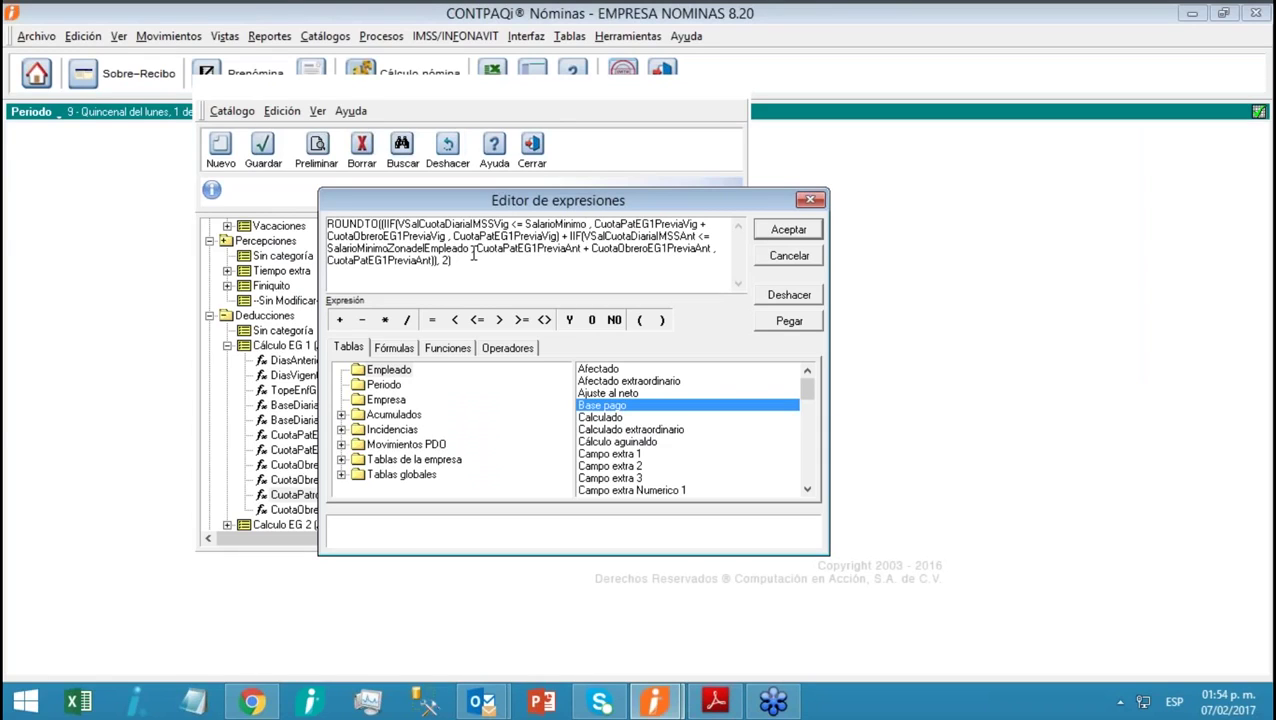
click(469, 252)
key(BackSpace)
key(BackSpace)
key(BackSpace)
key(BackSpace)
key(BackSpace)
key(BackSpace)
key(BackSpace)
key(BackSpace)
key(BackSpace)
key(BackSpace)
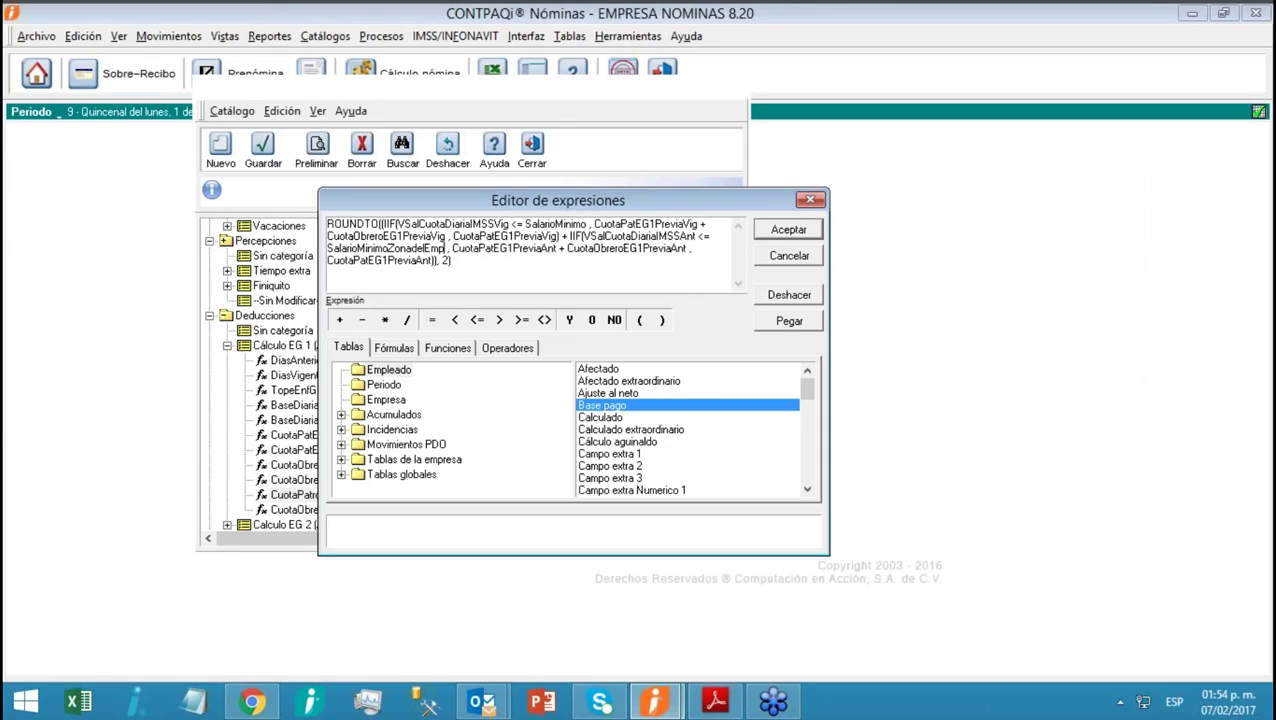
key(BackSpace)
key(BackSpace)
key(BackSpace)
key(BackSpace)
key(BackSpace)
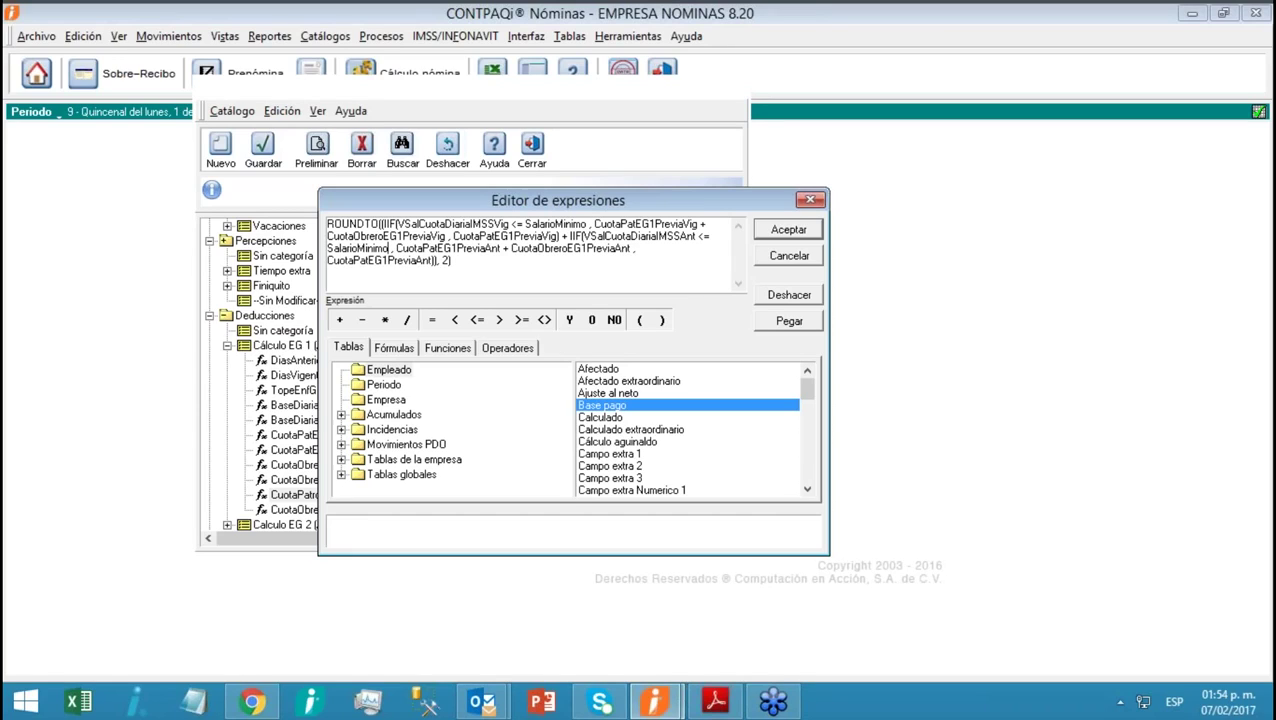
Accept the edited expression and try to save the CuotaPatronEG1 formula
click(469, 259)
click(788, 229)
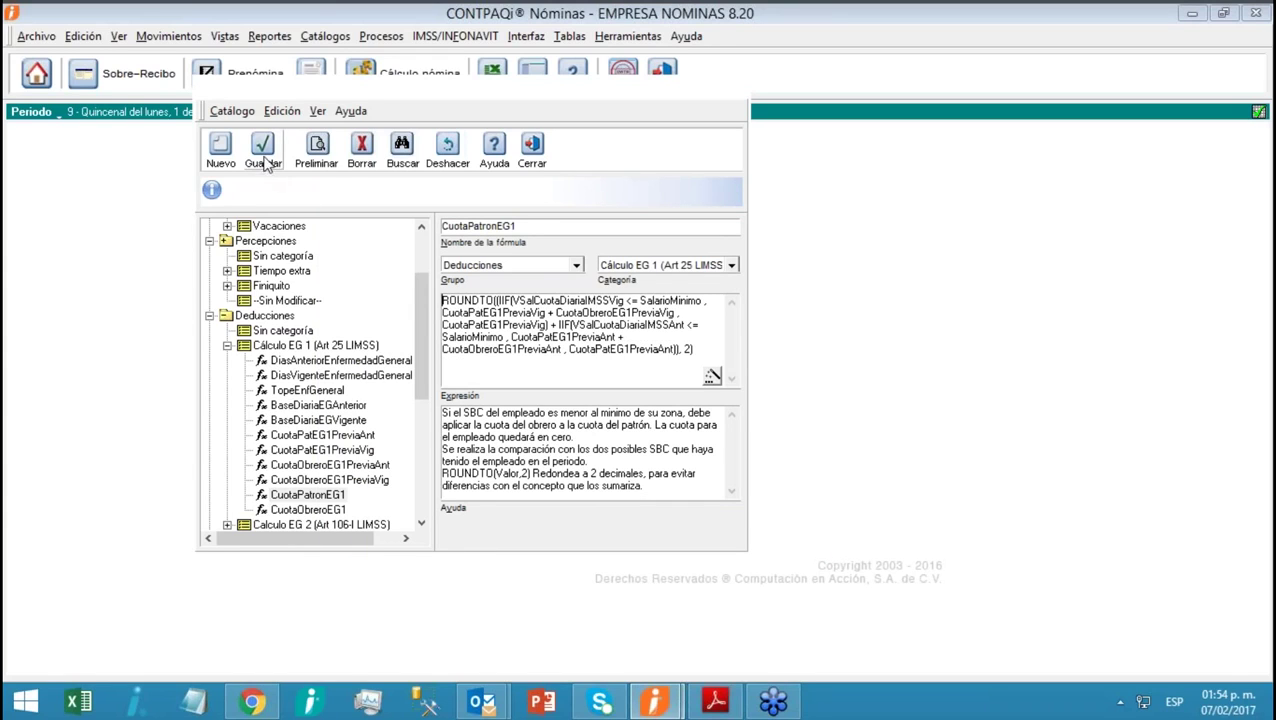
click(263, 150)
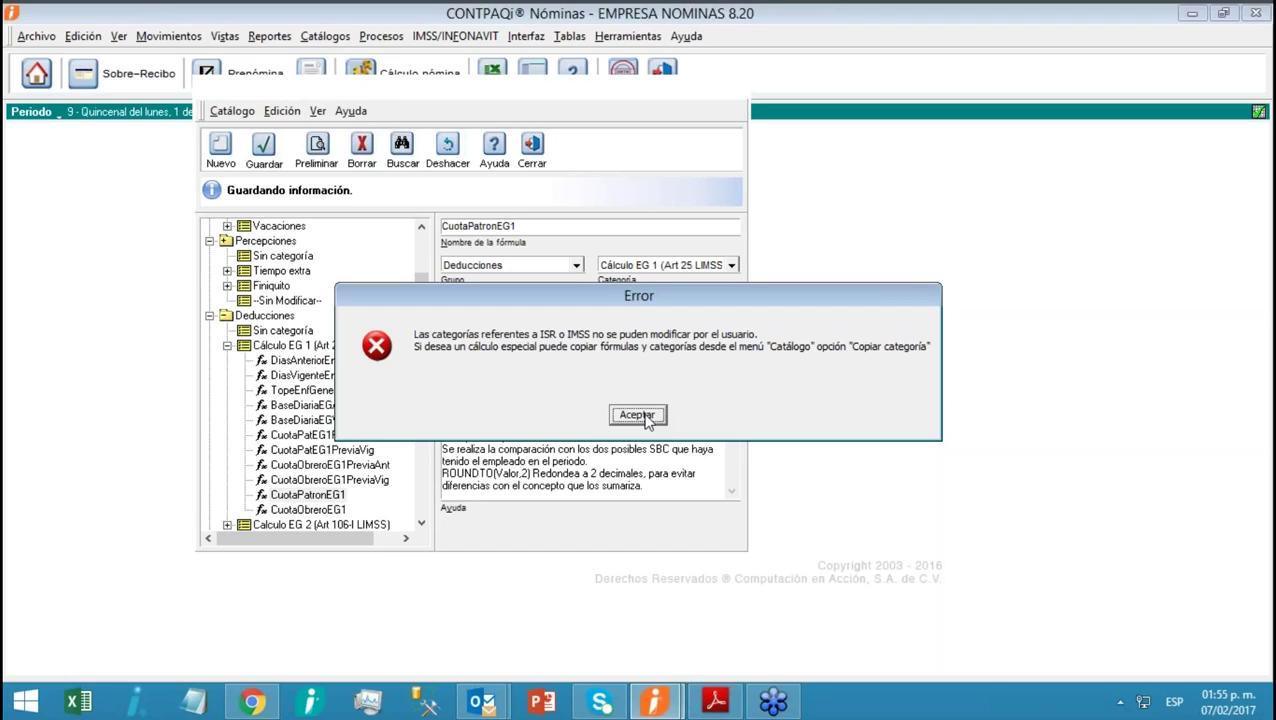
click(637, 415)
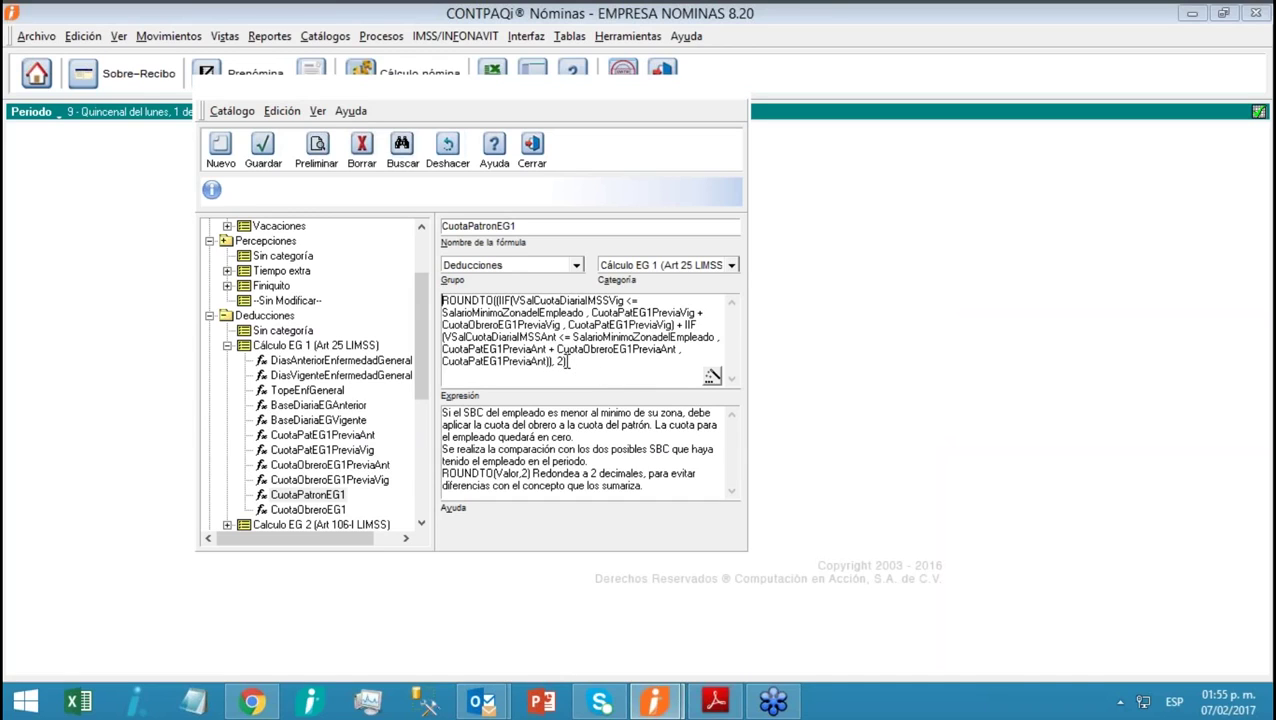
Reopen CuotaPatronEG1 in the expression editor and shorten the first SalarioMinimoZonadelEmpleado to SalarioMinimo
click(712, 378)
click(612, 204)
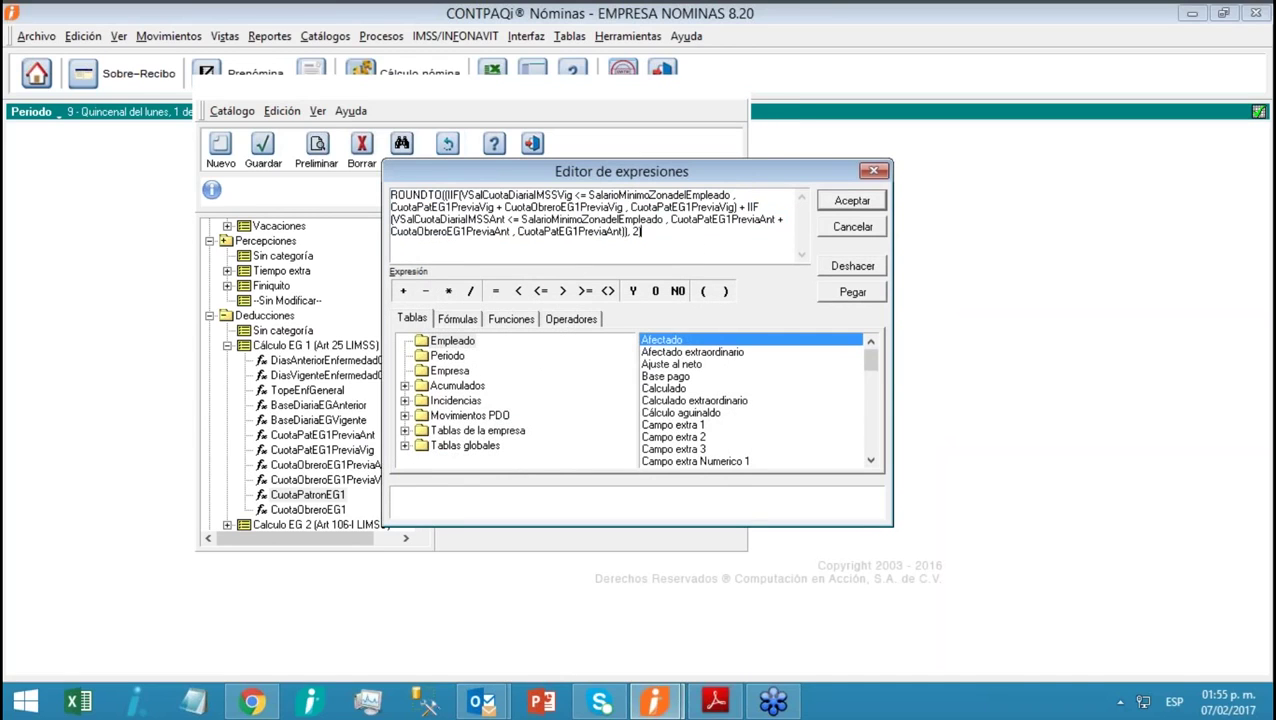
click(734, 196)
key(BackSpace)
key(BackSpace)
key(BackSpace)
key(BackSpace)
key(BackSpace)
key(BackSpace)
key(BackSpace)
key(BackSpace)
key(BackSpace)
key(BackSpace)
key(BackSpace)
key(BackSpace)
key(BackSpace)
key(BackSpace)
key(BackSpace)
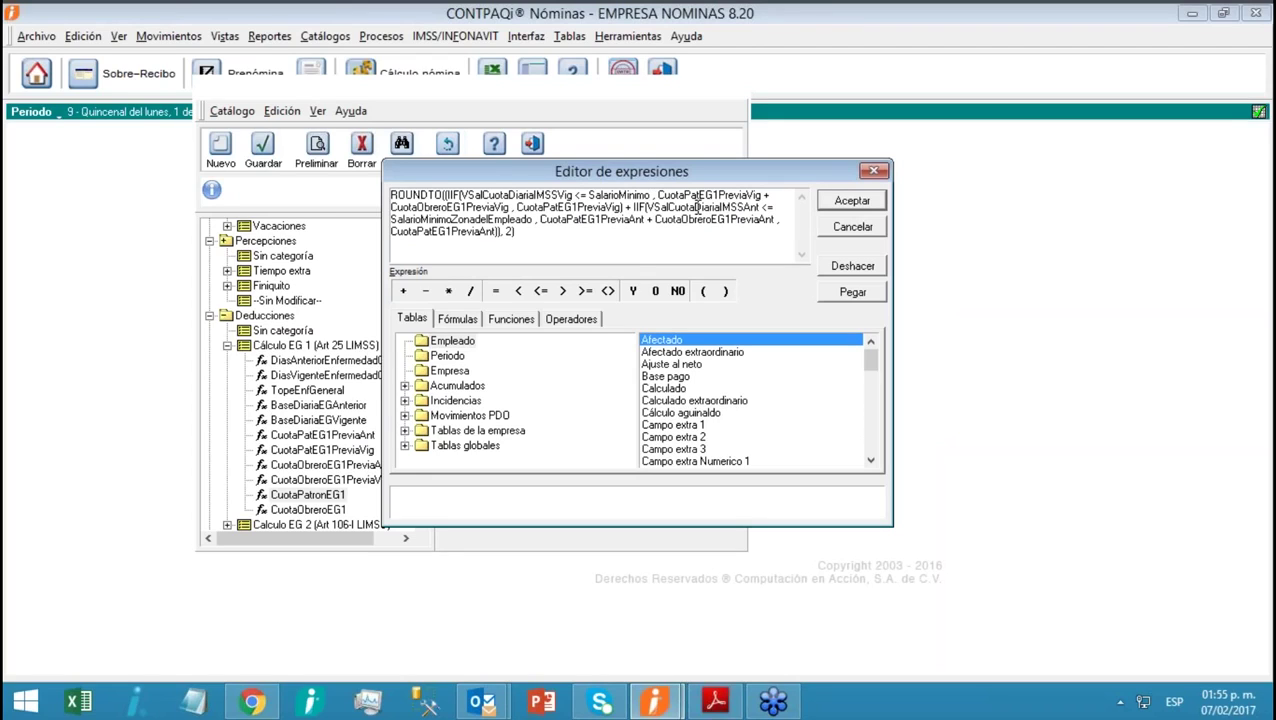
Shorten the remaining SalarioMinimoZonadelEmpleado, in the VSalCuotaDiariaIMSSAnt condition, to SalarioMinimo and accept the expression
click(534, 220)
key(BackSpace)
key(BackSpace)
key(BackSpace)
key(BackSpace)
key(BackSpace)
key(BackSpace)
key(BackSpace)
key(BackSpace)
key(BackSpace)
key(BackSpace)
key(BackSpace)
key(BackSpace)
key(BackSpace)
key(BackSpace)
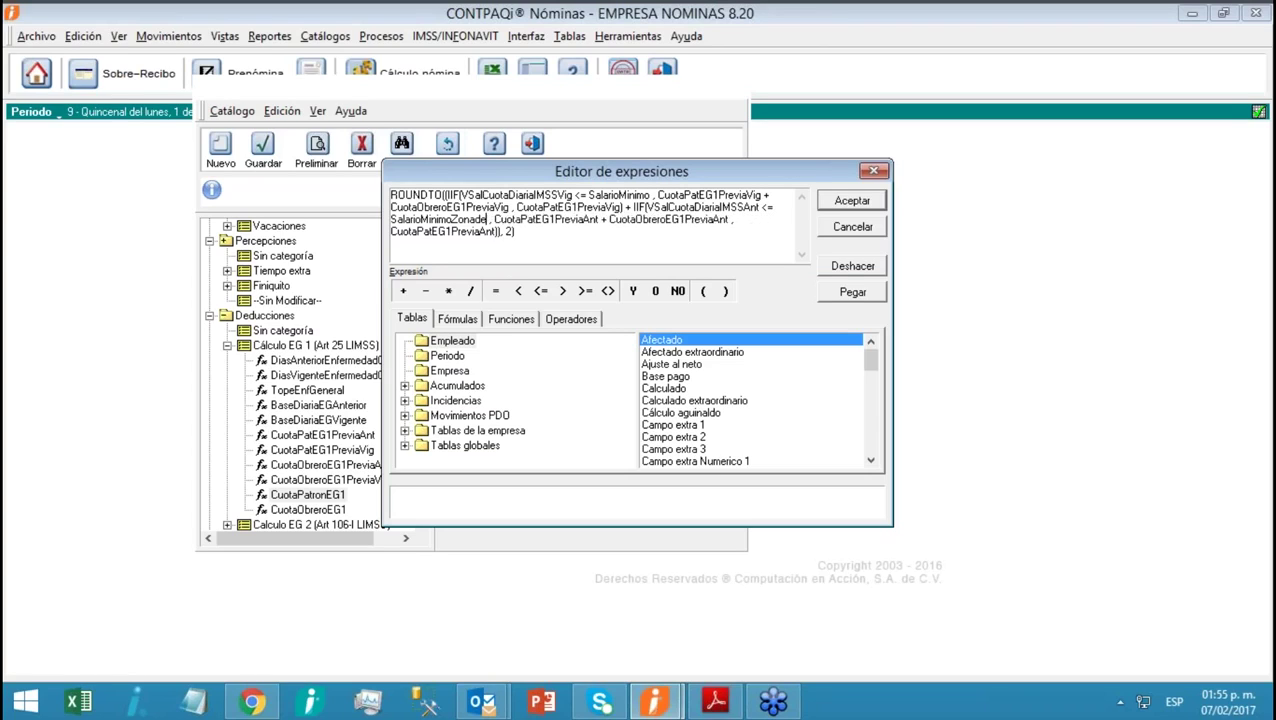
key(BackSpace)
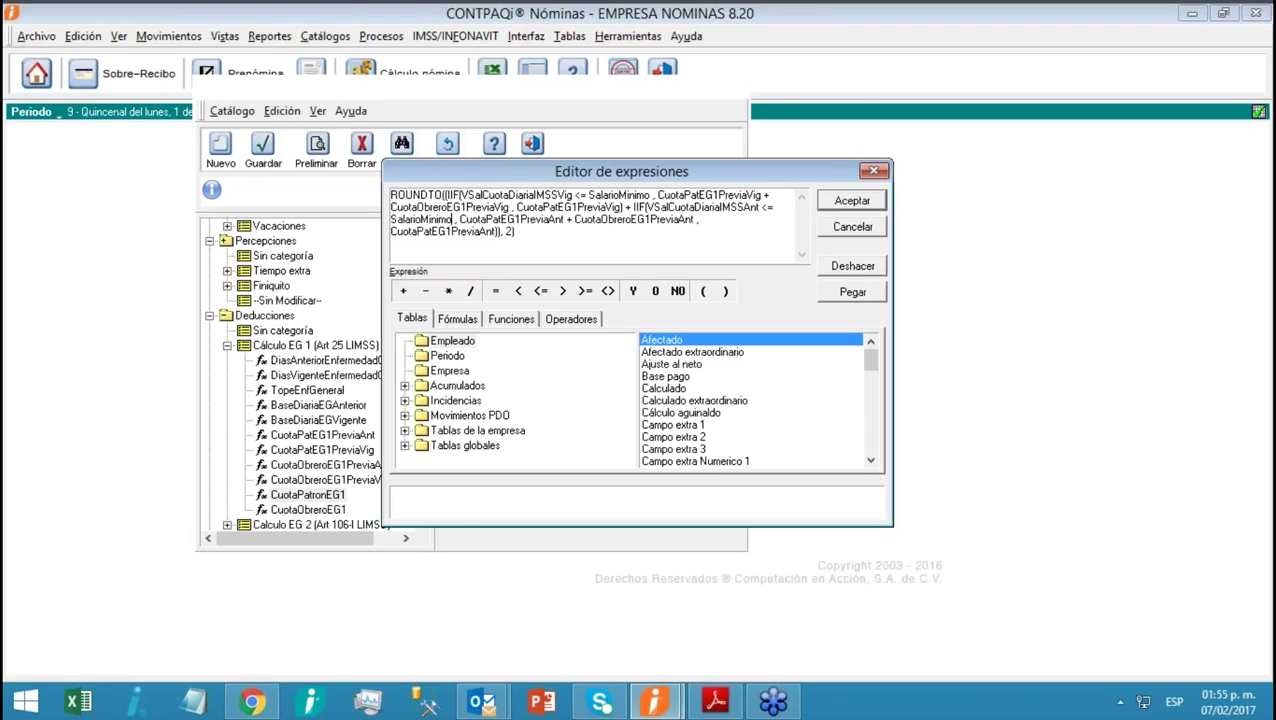
click(850, 201)
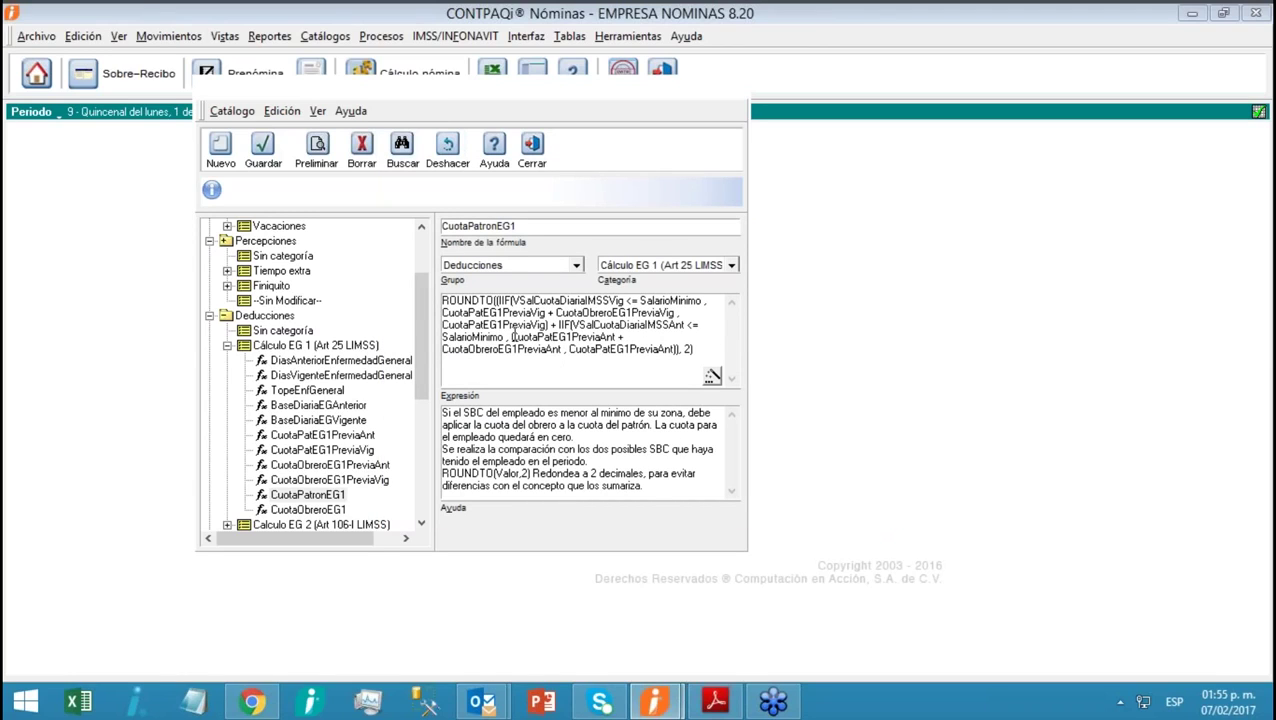
right_click(590, 341)
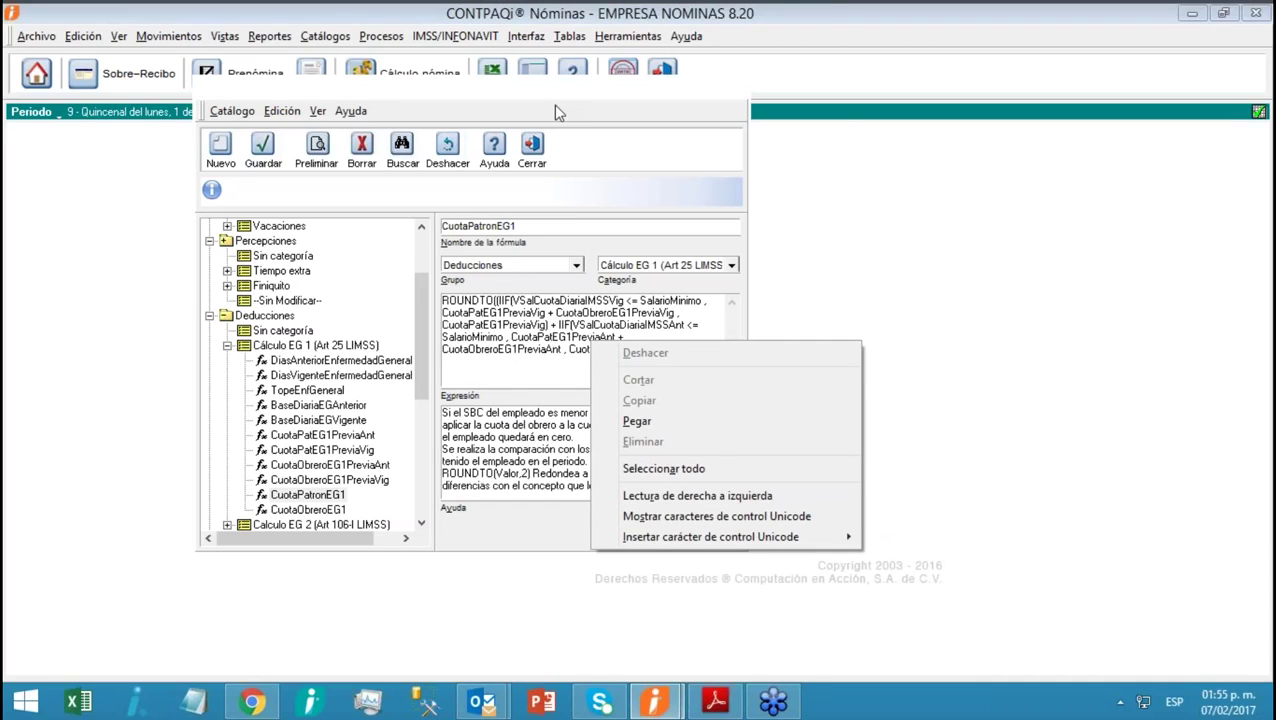
key(Escape)
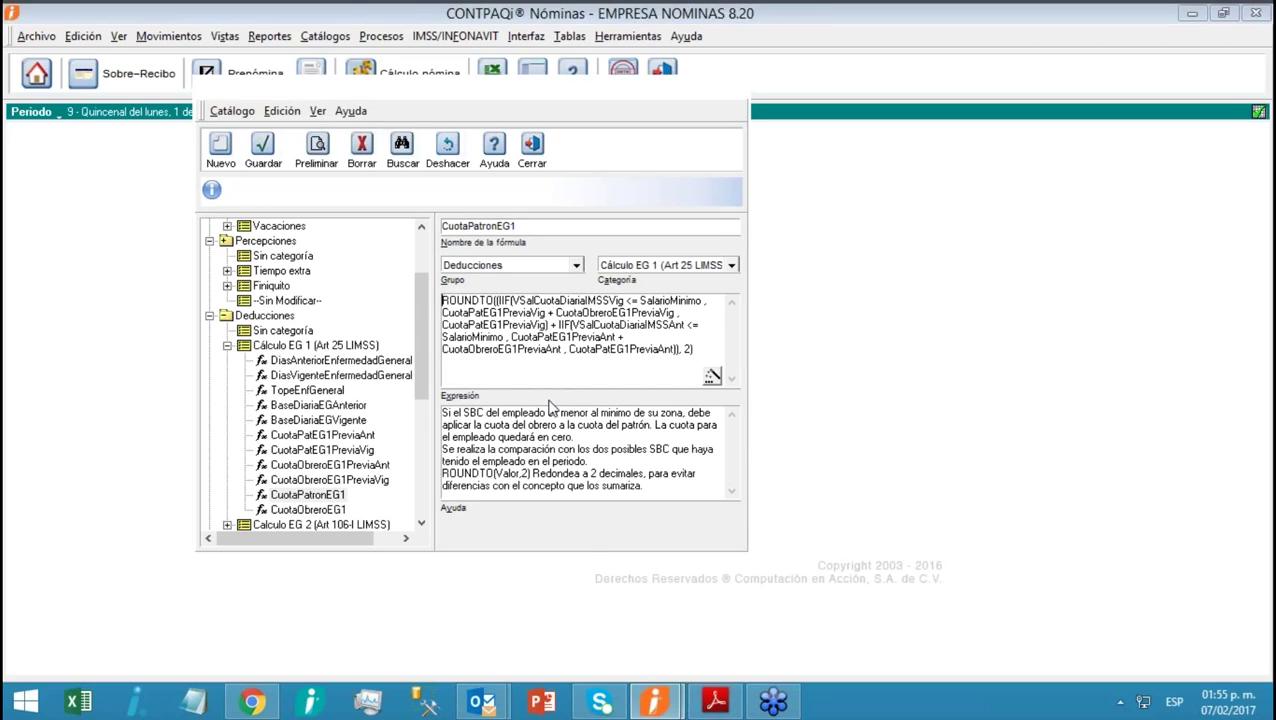
key(shift+F10)
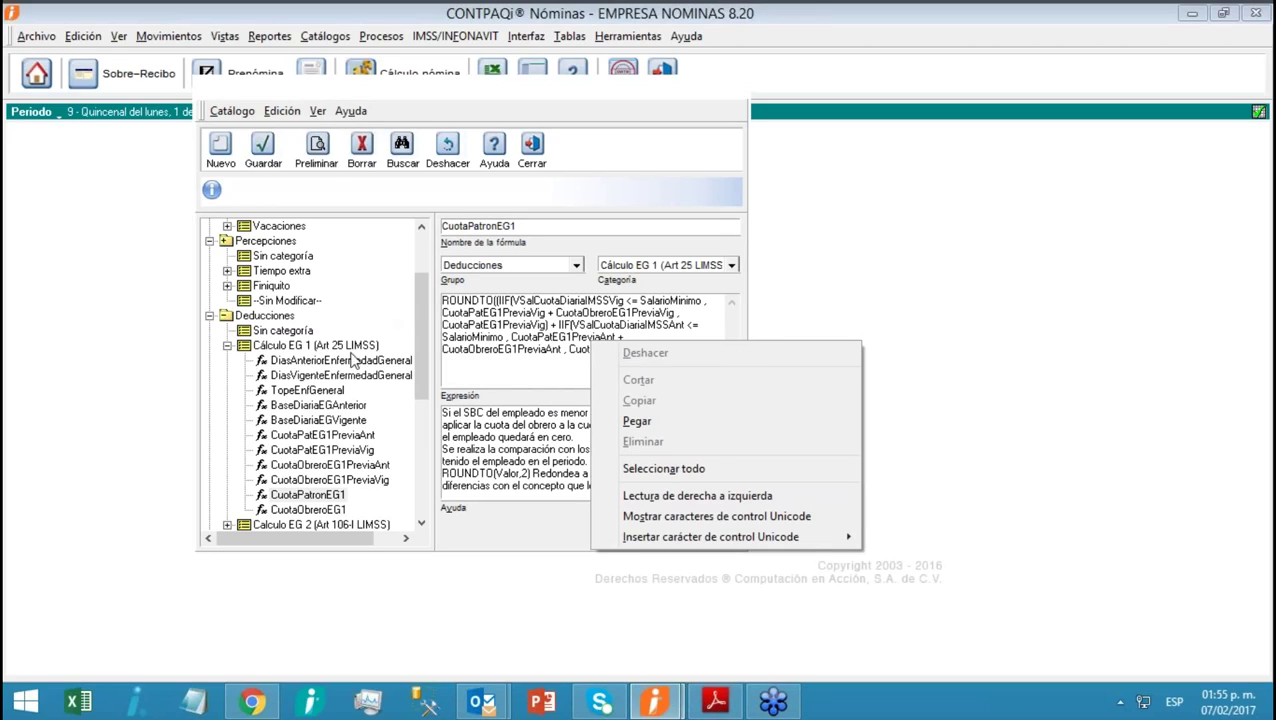
click(399, 107)
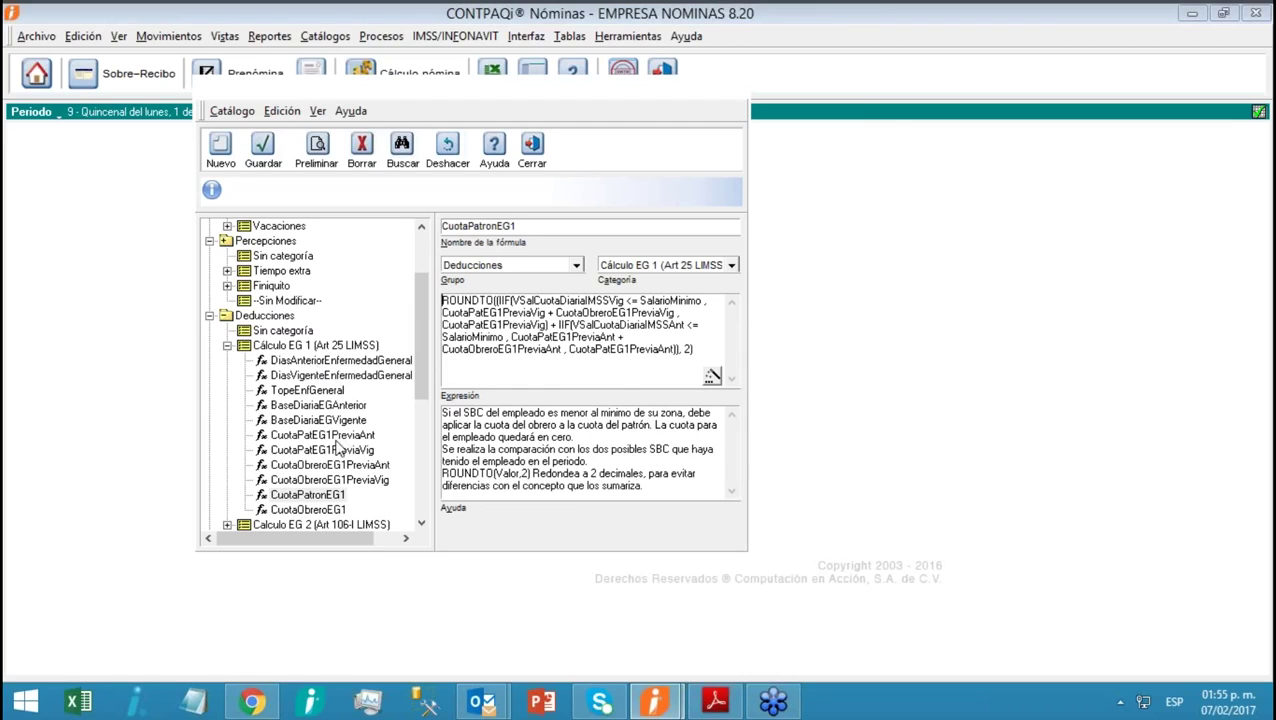
Select CuotaPatronEG1 under Cálculo EG 1 (Art 25 LIMSS) in the formula tree and save the modified formula
click(313, 499)
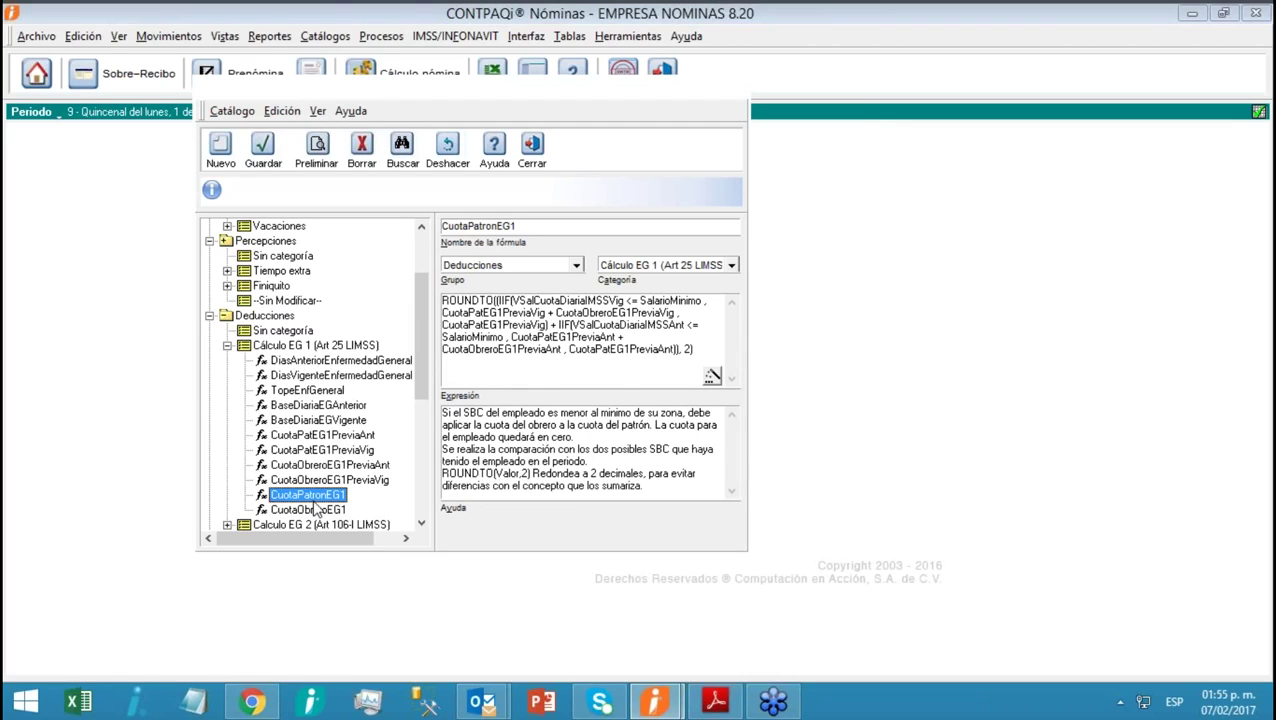
key(alt)
click(264, 152)
drag(377, 106, 415, 100)
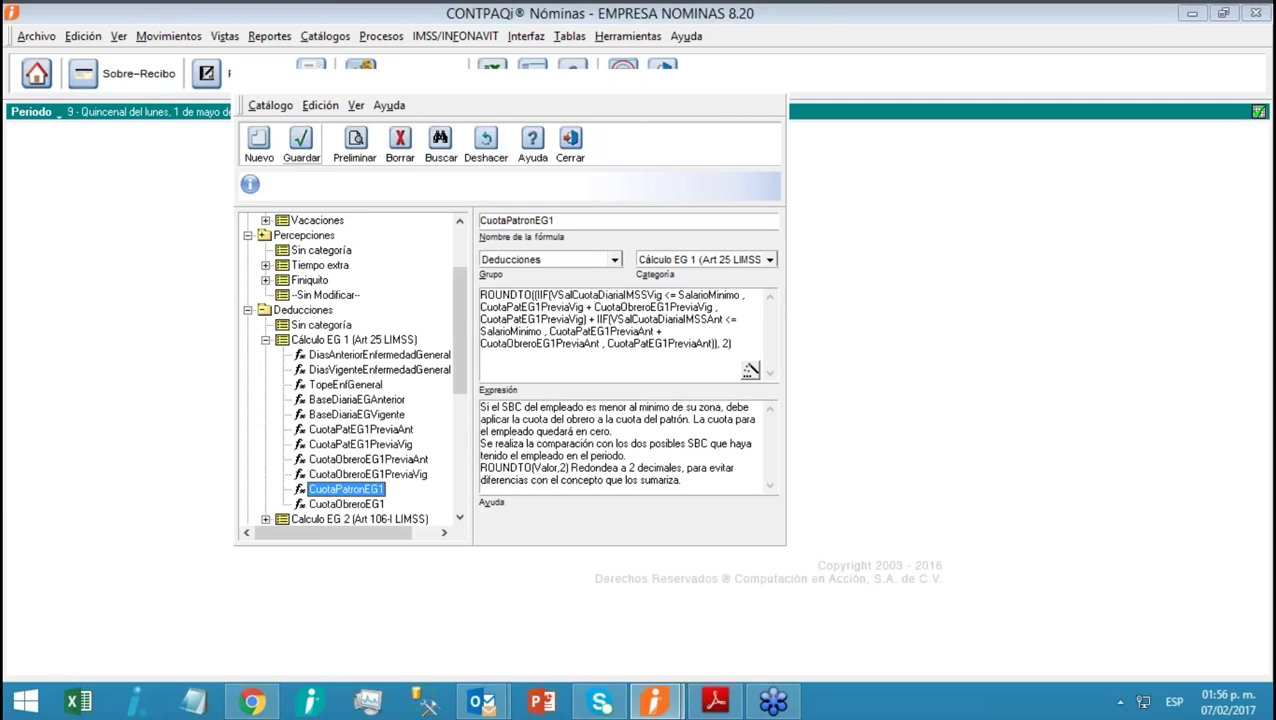
Switch to the PDF guide in Adobe Reader and review step 6 on saving the CuotaPatronEG1 formula
click(717, 702)
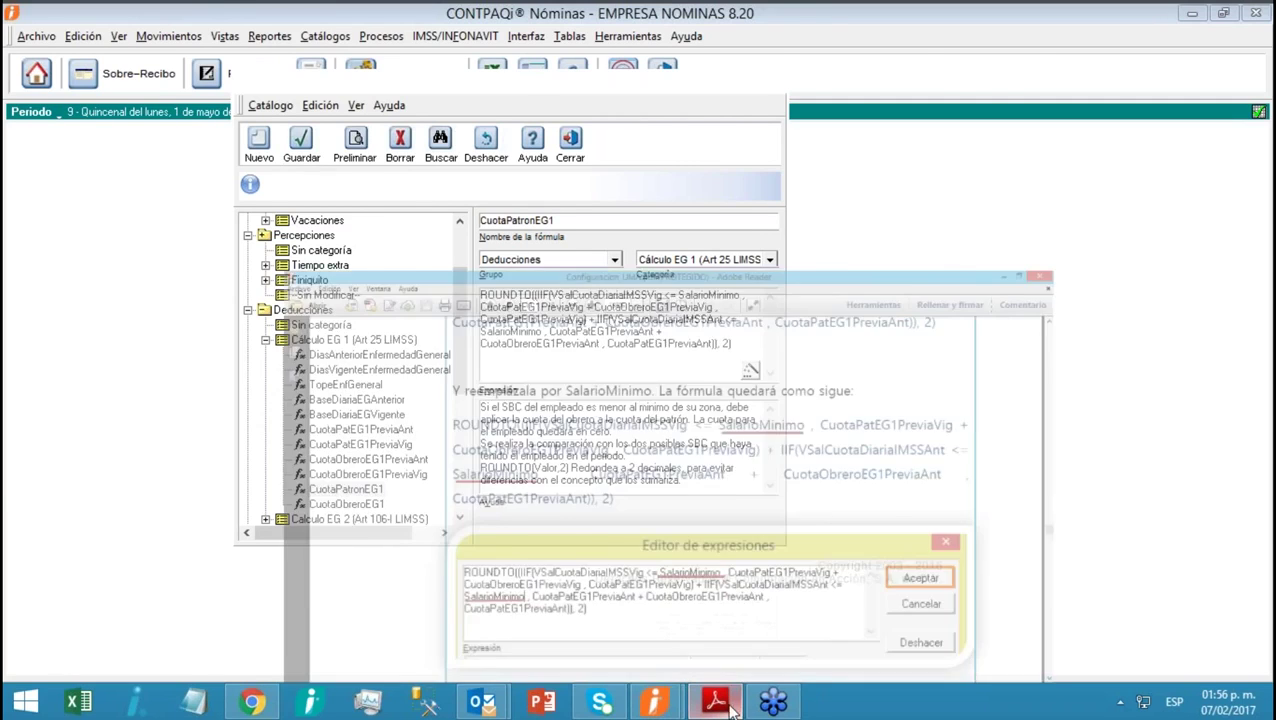
click(1264, 676)
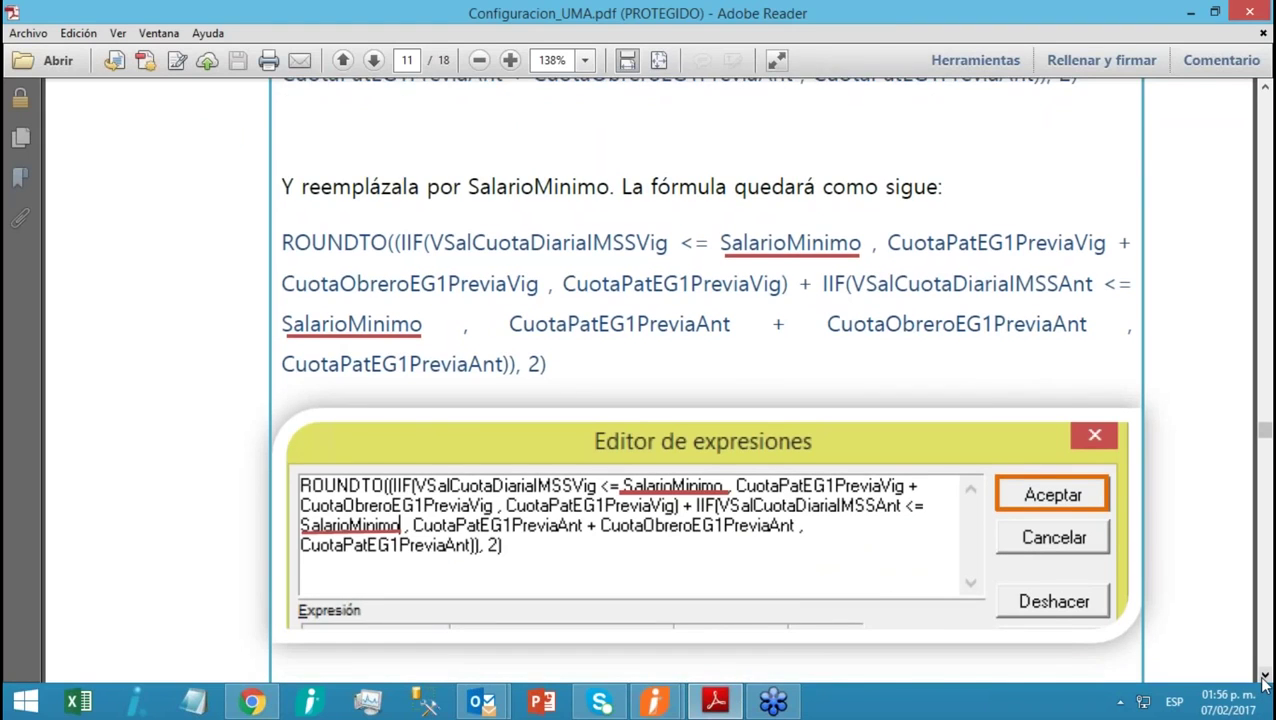
scroll(1264, 680, down, 10)
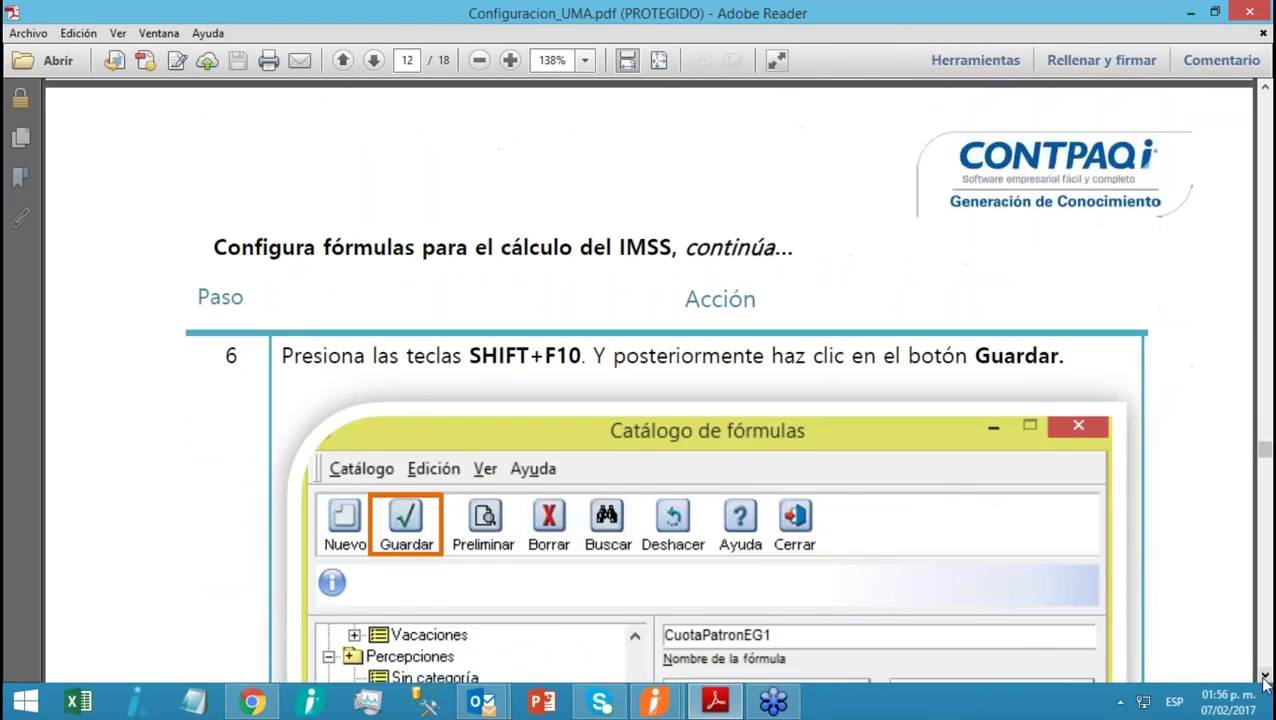
scroll(1264, 680, down, 6)
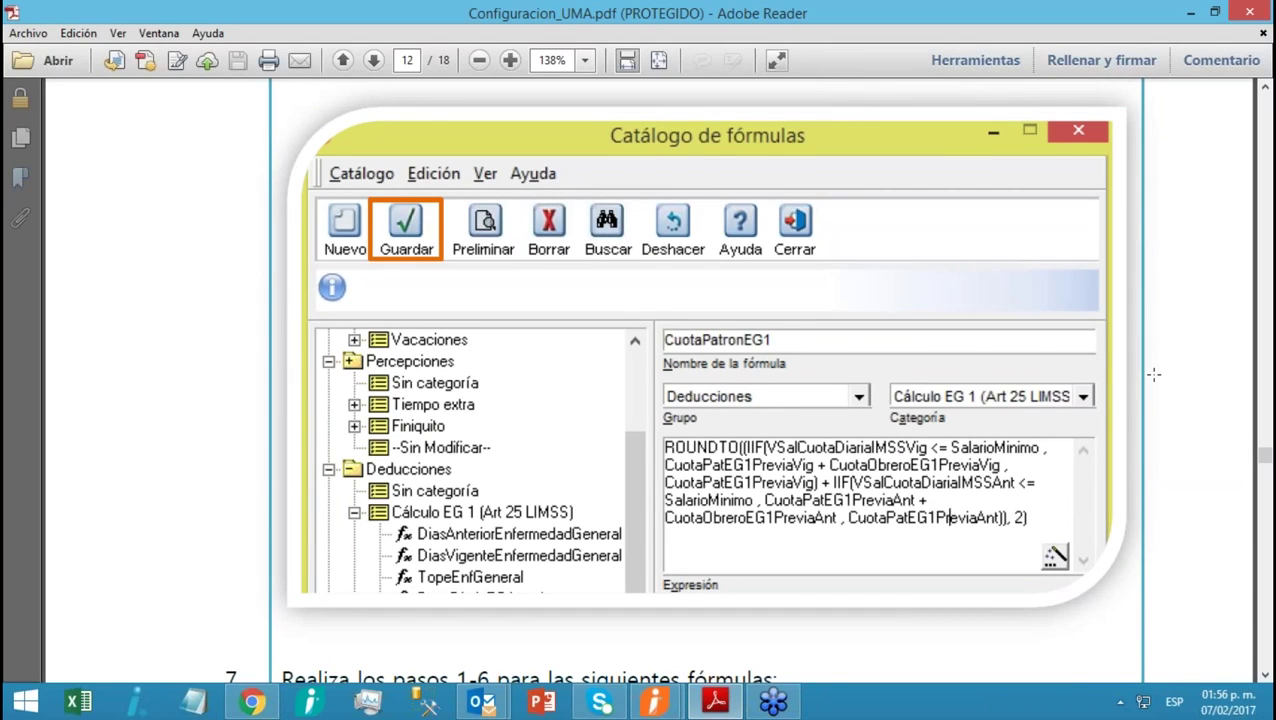
scroll(1153, 374, up, 1)
scroll(1153, 374, up, 3)
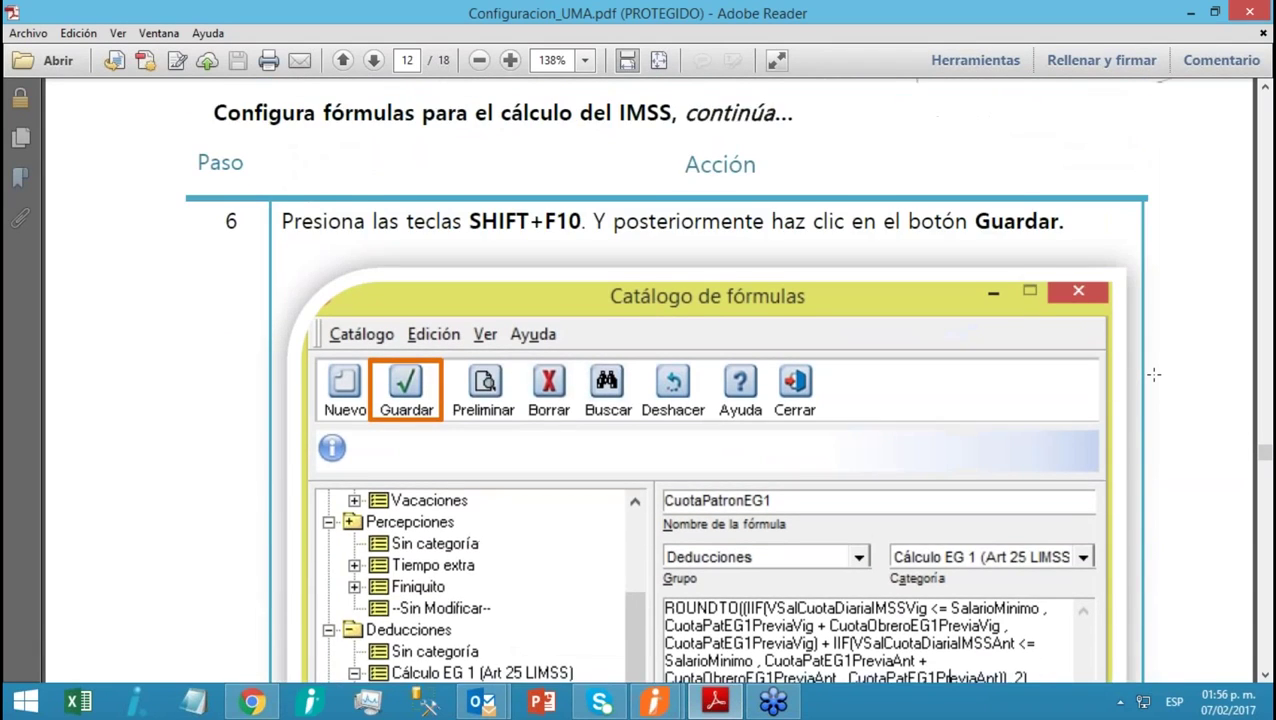
Review step 7's list of remaining formulas to modify and the table of their resulting expressions on page 13
scroll(1153, 374, down, 6)
scroll(1153, 374, down, 5)
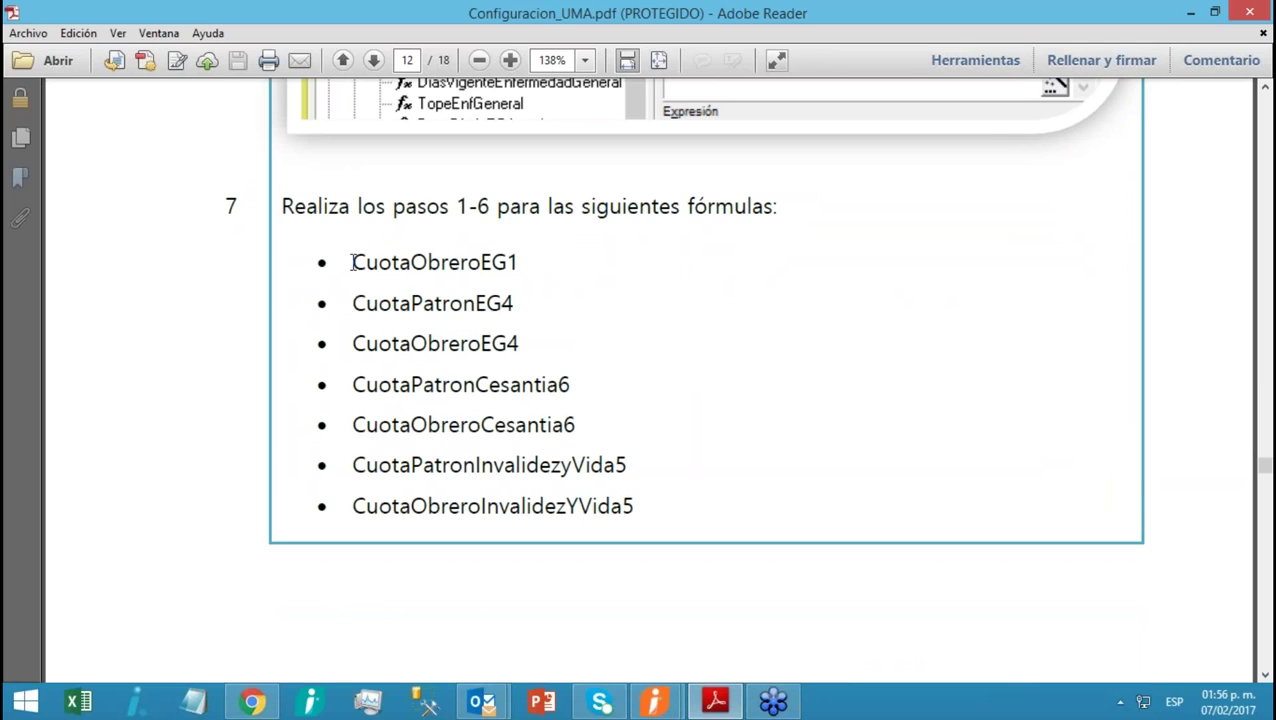
scroll(352, 263, down, 1)
scroll(352, 262, down, 10)
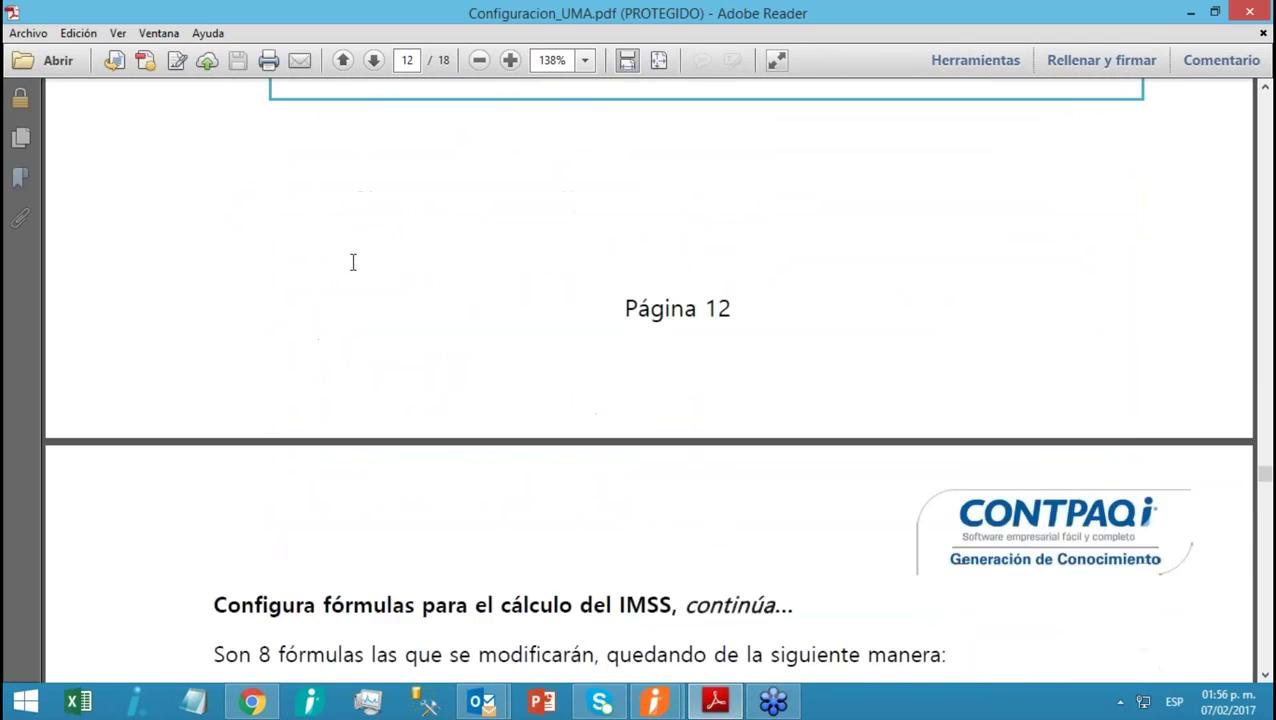
scroll(655, 380, down, 4)
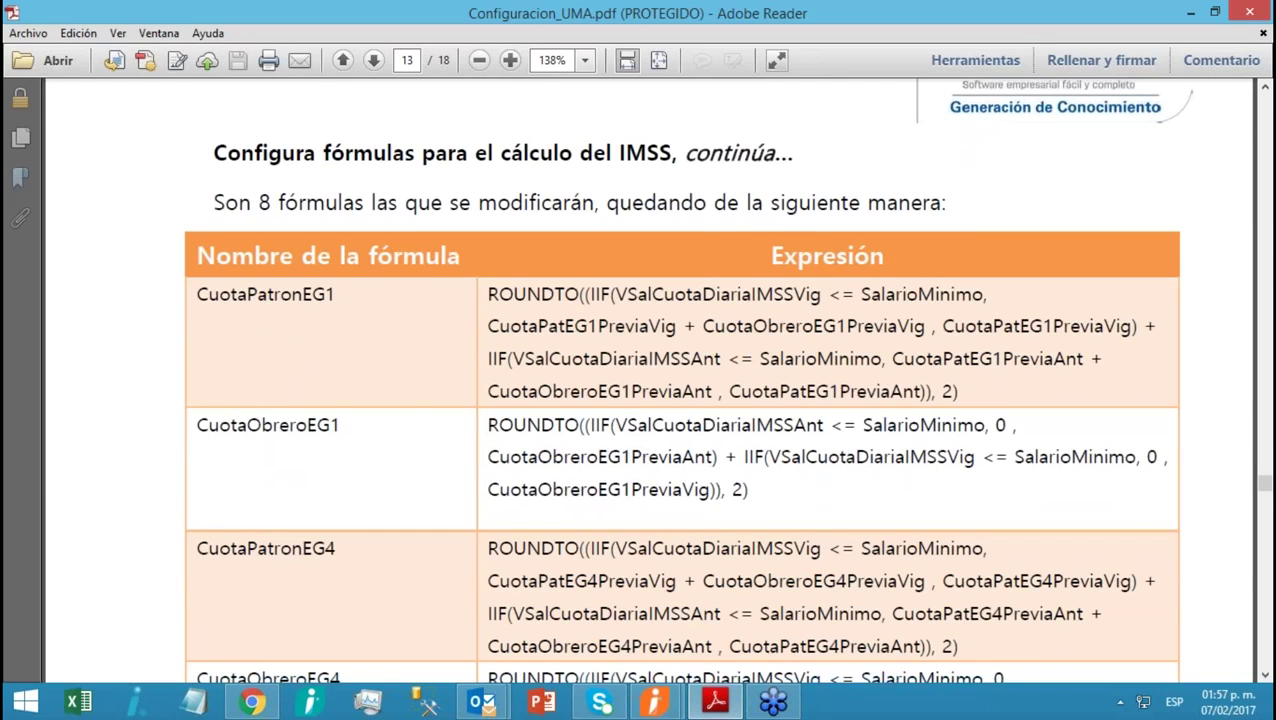
scroll(648, 380, up, 8)
scroll(561, 333, up, 4)
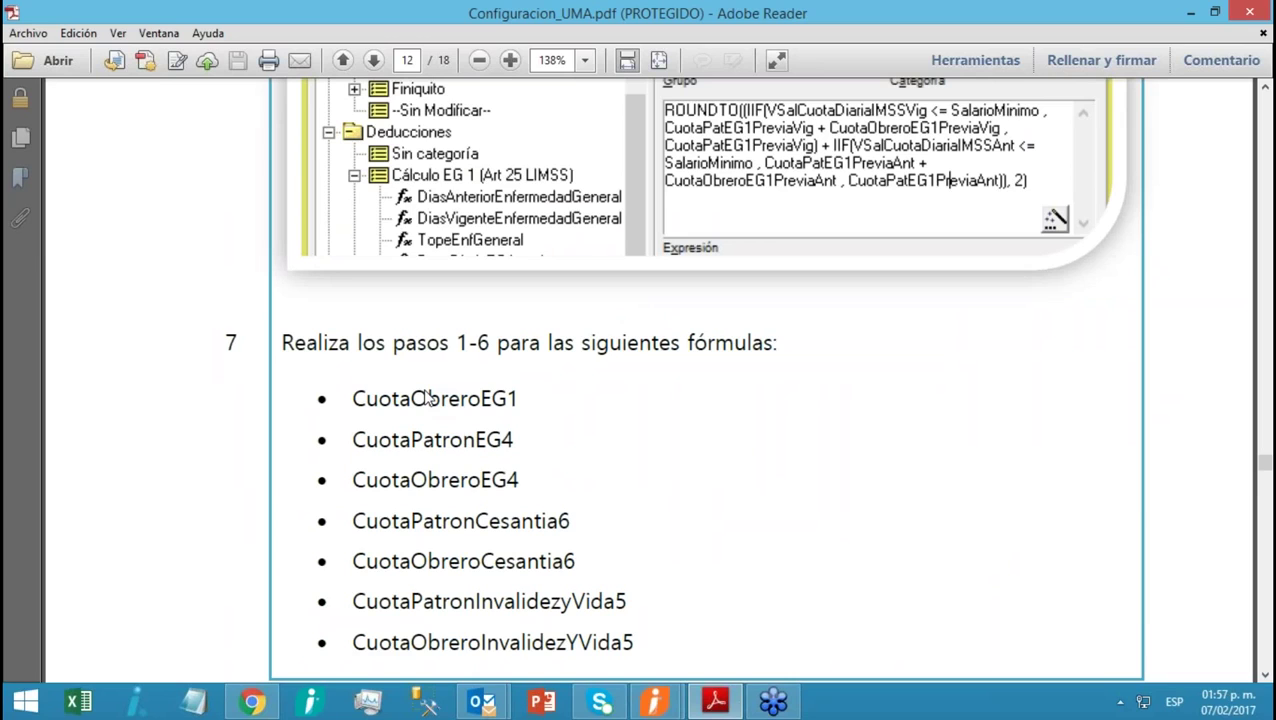
Switch to the CONTPAQi Nóminas formula catalog and look over the IMSS calculation categories under Deducciones
click(655, 700)
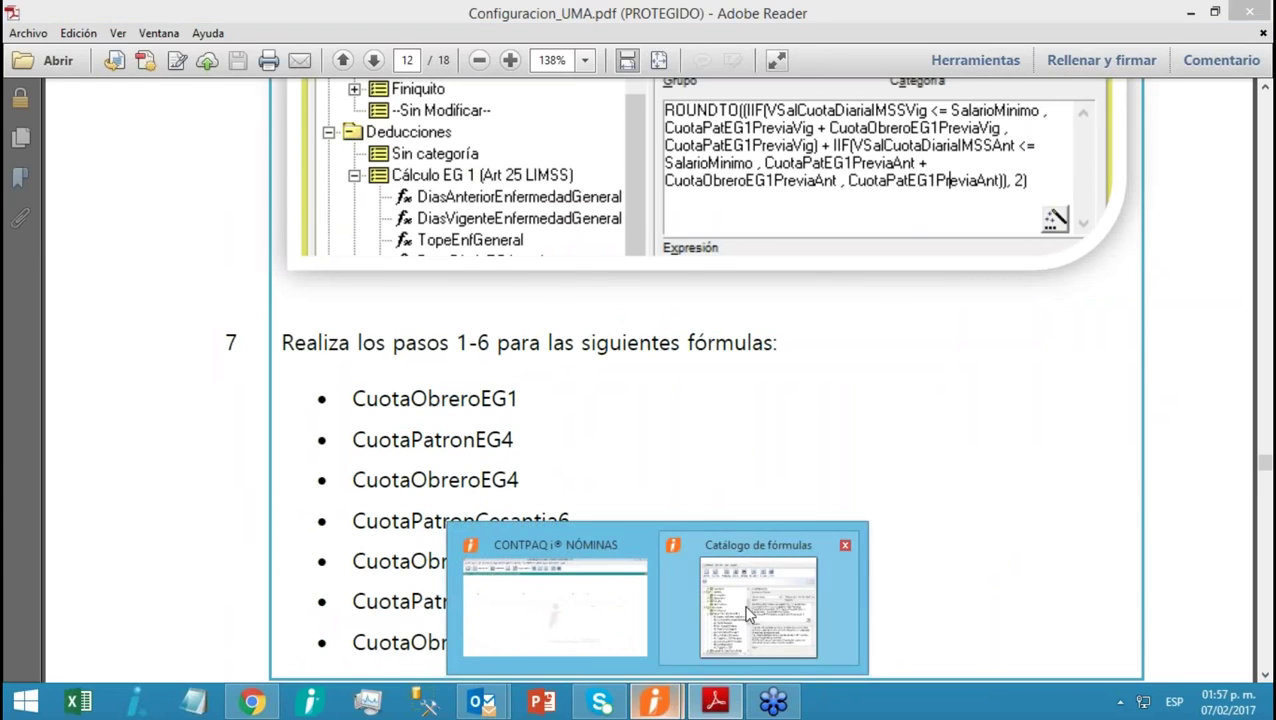
click(749, 614)
mouse_move(465, 330)
mouse_down()
mouse_move(463, 380)
mouse_move(463, 352)
mouse_up()
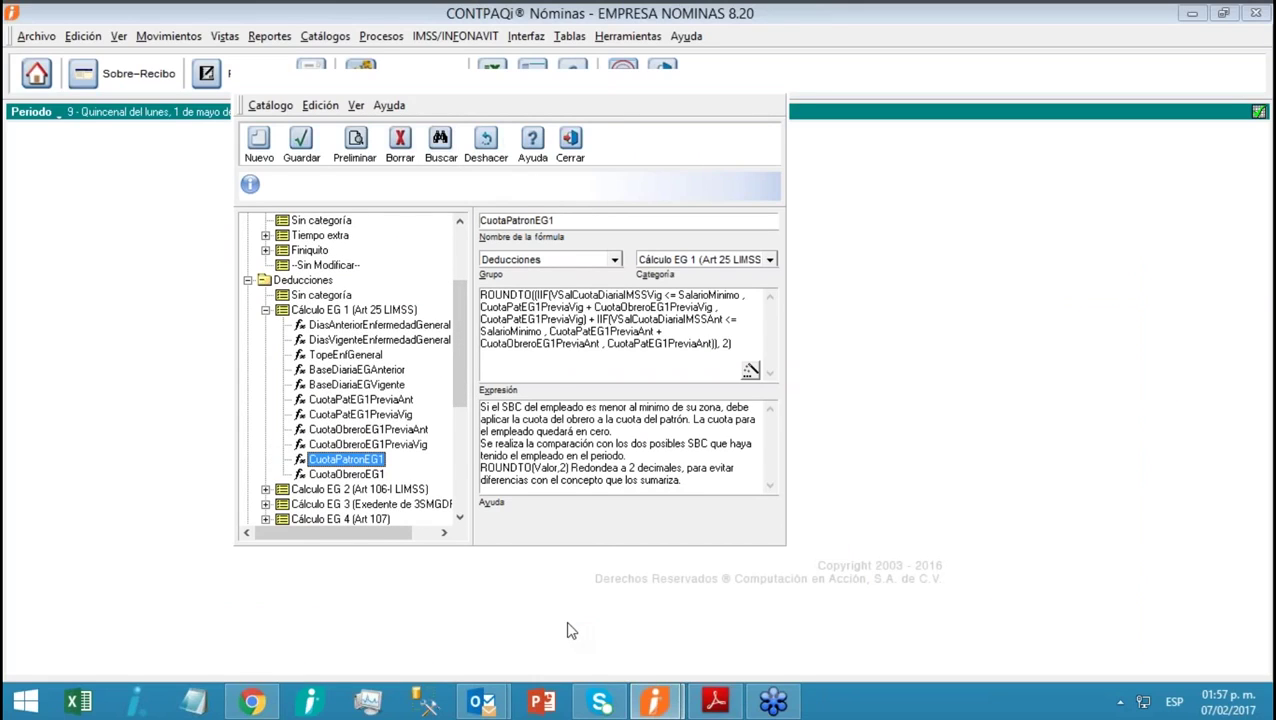
Switch to the PDF guide in Adobe Reader and review the formula procedure from step 6 back to step 2
click(714, 704)
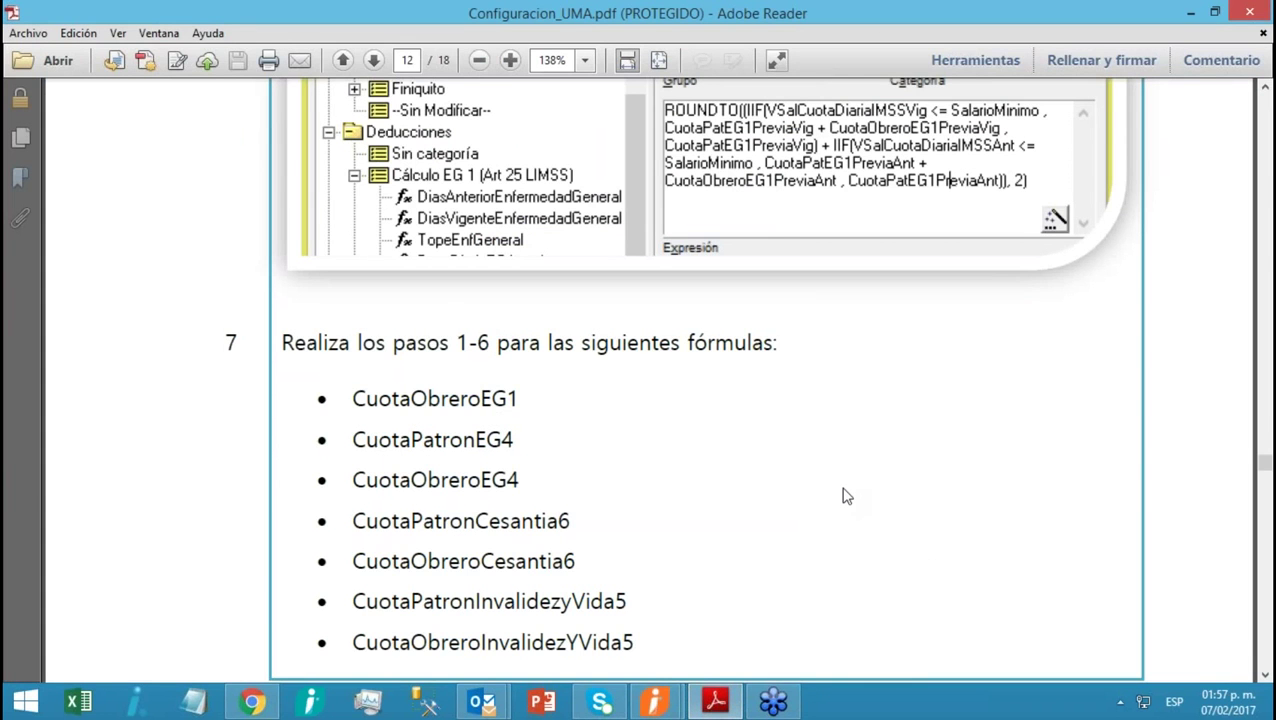
scroll(843, 496, up, 7)
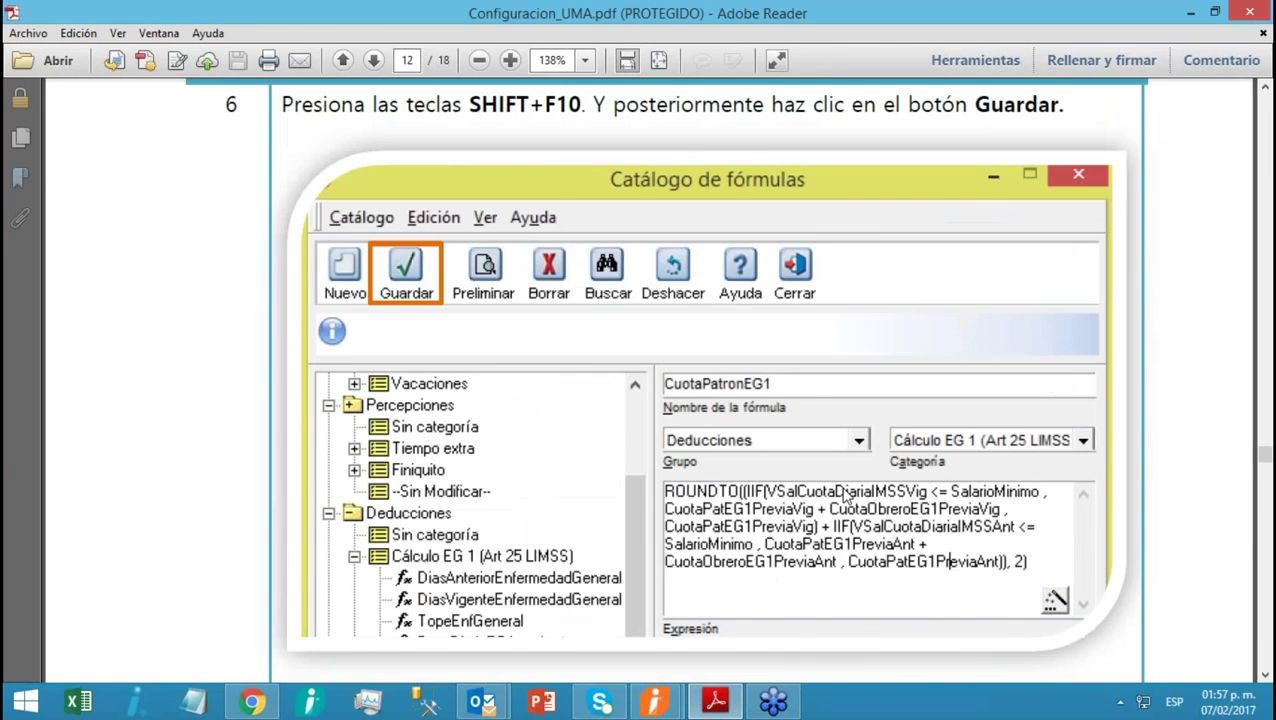
scroll(843, 496, up, 2)
scroll(843, 496, down, 3)
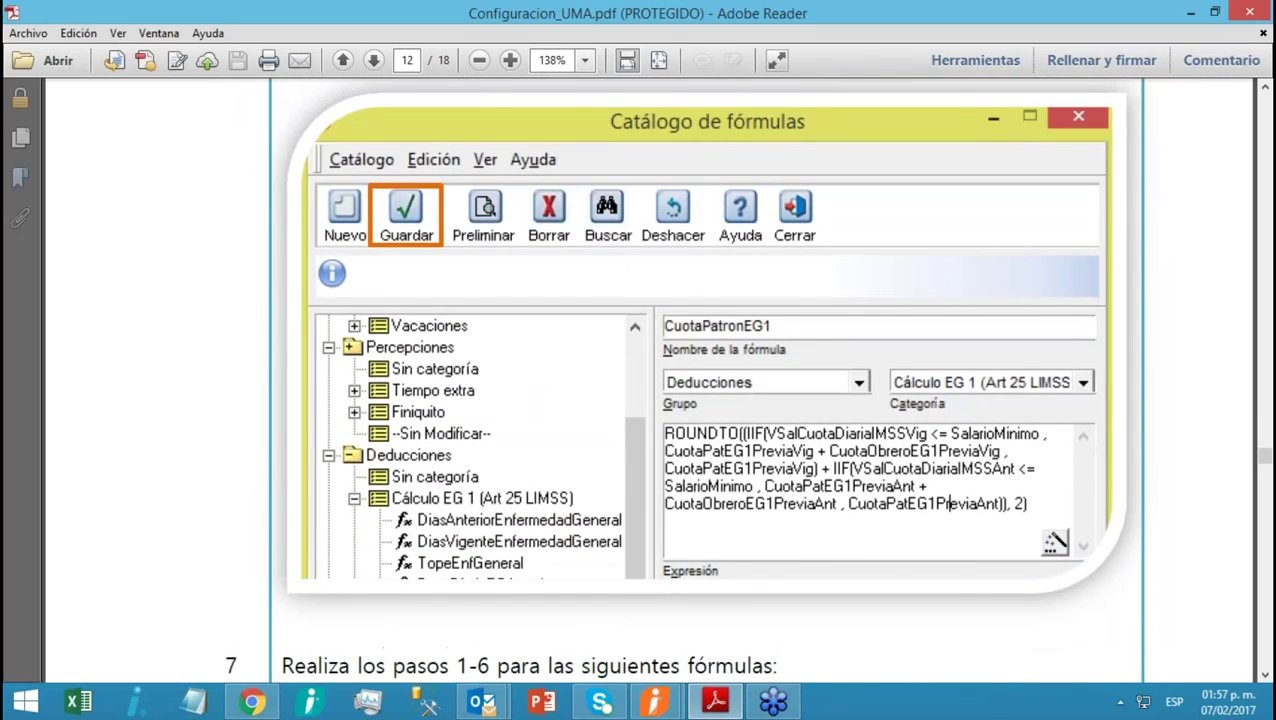
scroll(843, 496, up, 20)
scroll(705, 350, up, 3)
scroll(705, 380, up, 1)
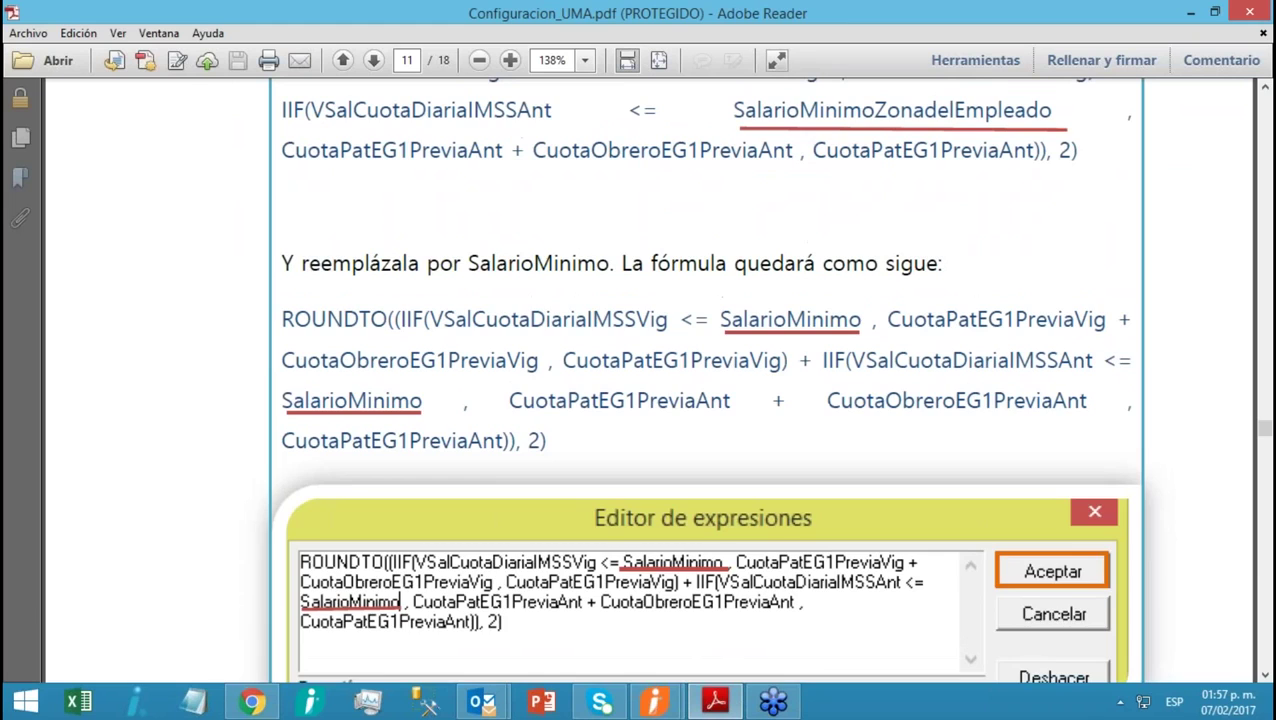
scroll(705, 380, up, 10)
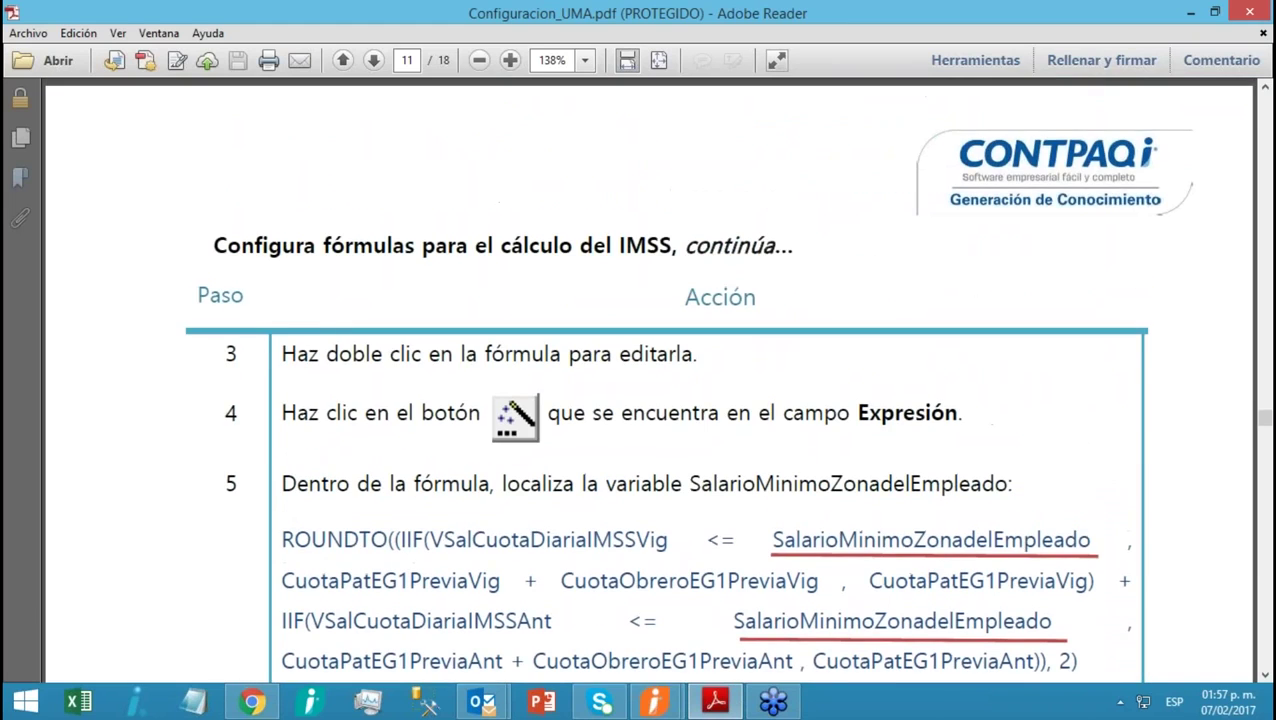
scroll(449, 680, up, 10)
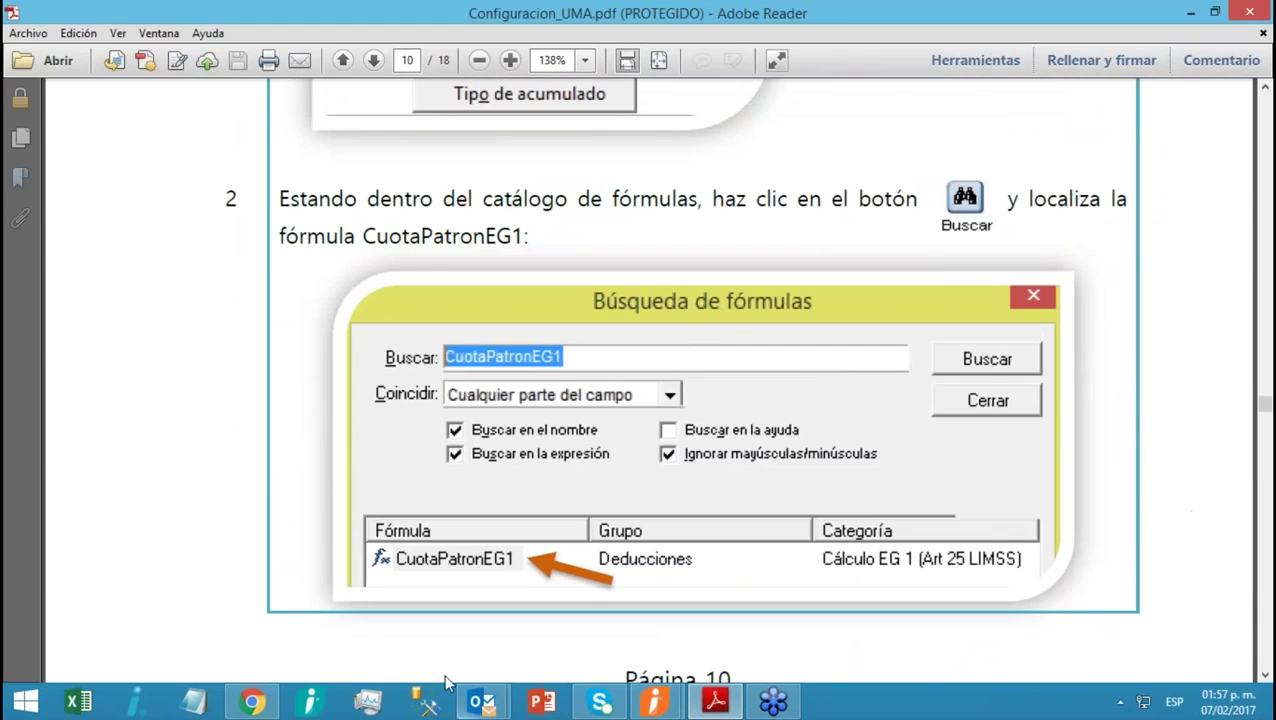
Review the guide from step 2 through step 7 and copy the formula name CuotaObreroEG1 from step 7's list
scroll(481, 584, down, 10)
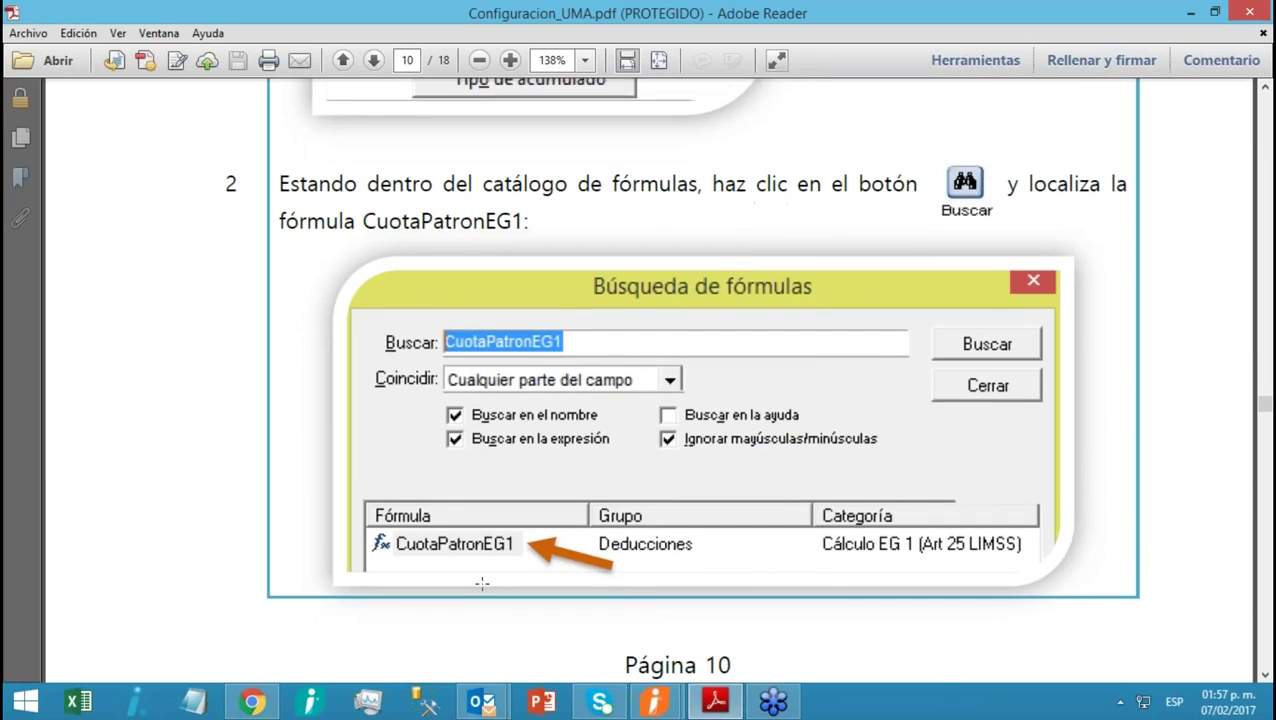
scroll(481, 584, down, 10)
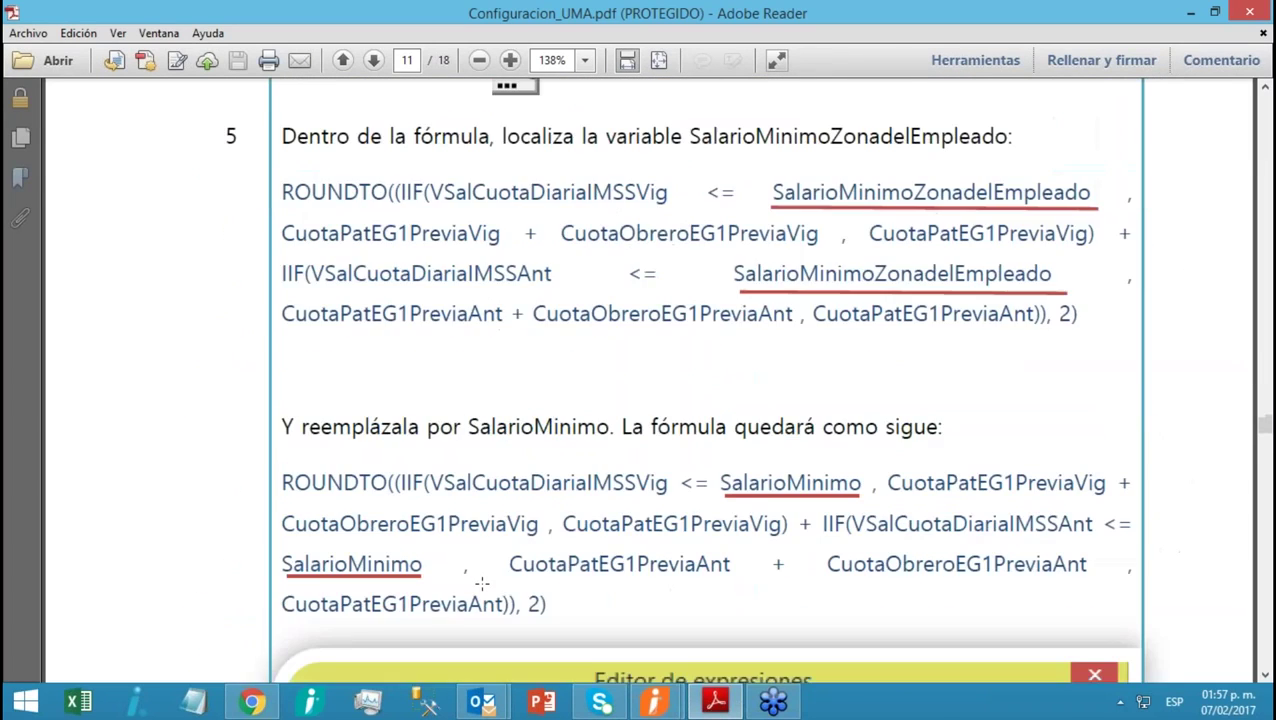
scroll(481, 584, down, 10)
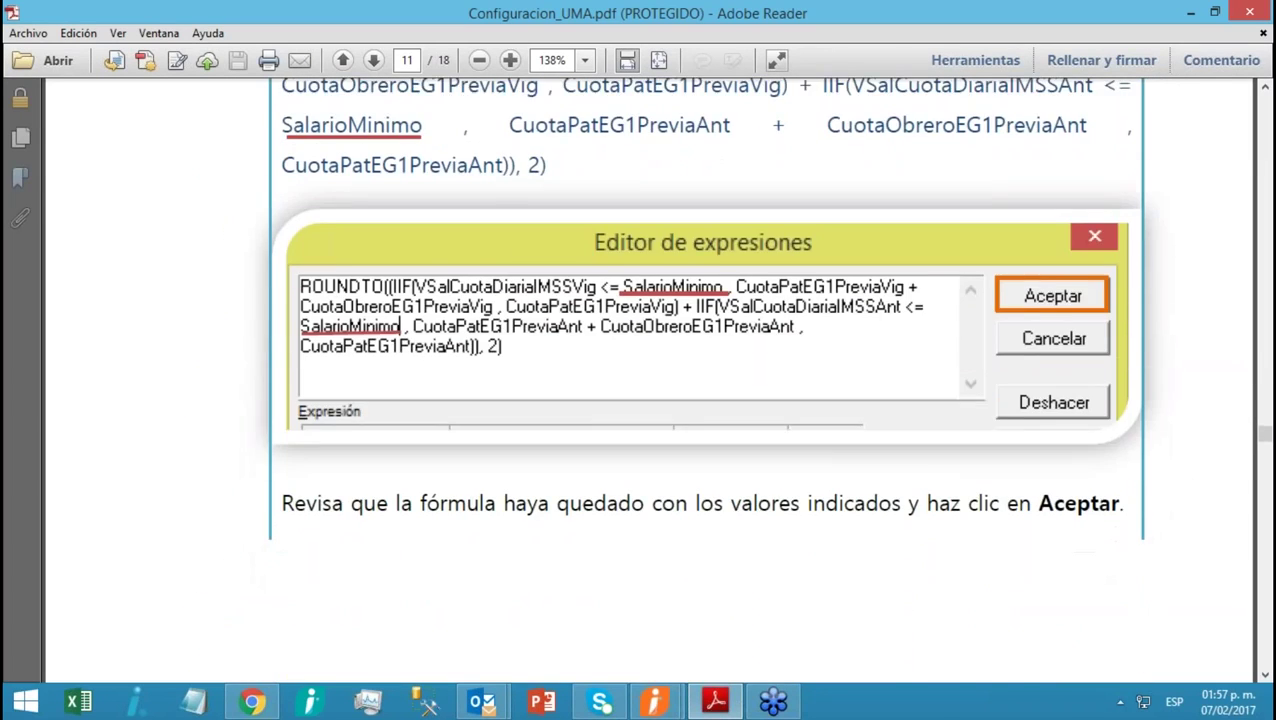
scroll(481, 584, down, 10)
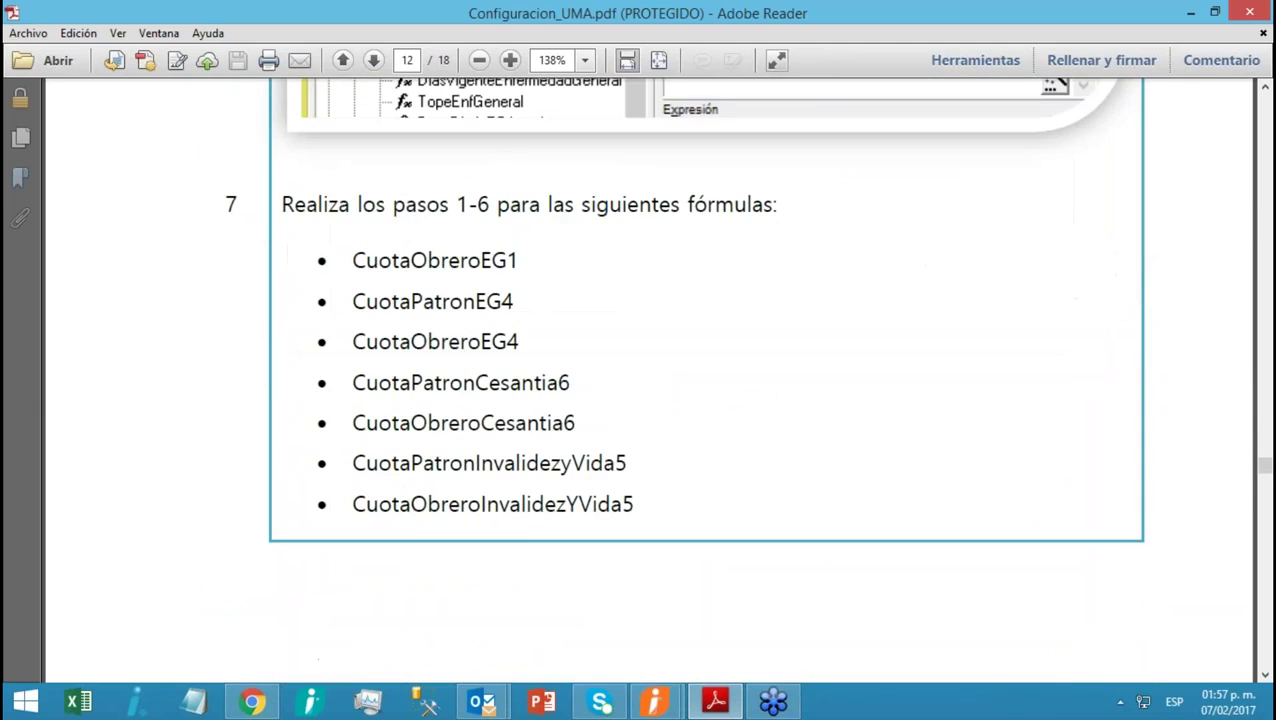
drag(519, 260, 350, 261)
right_click(366, 266)
click(381, 274)
Examine page 13's table of the formulas to modify and their resulting expressions
click(1265, 675)
click(1266, 679)
click(1266, 679)
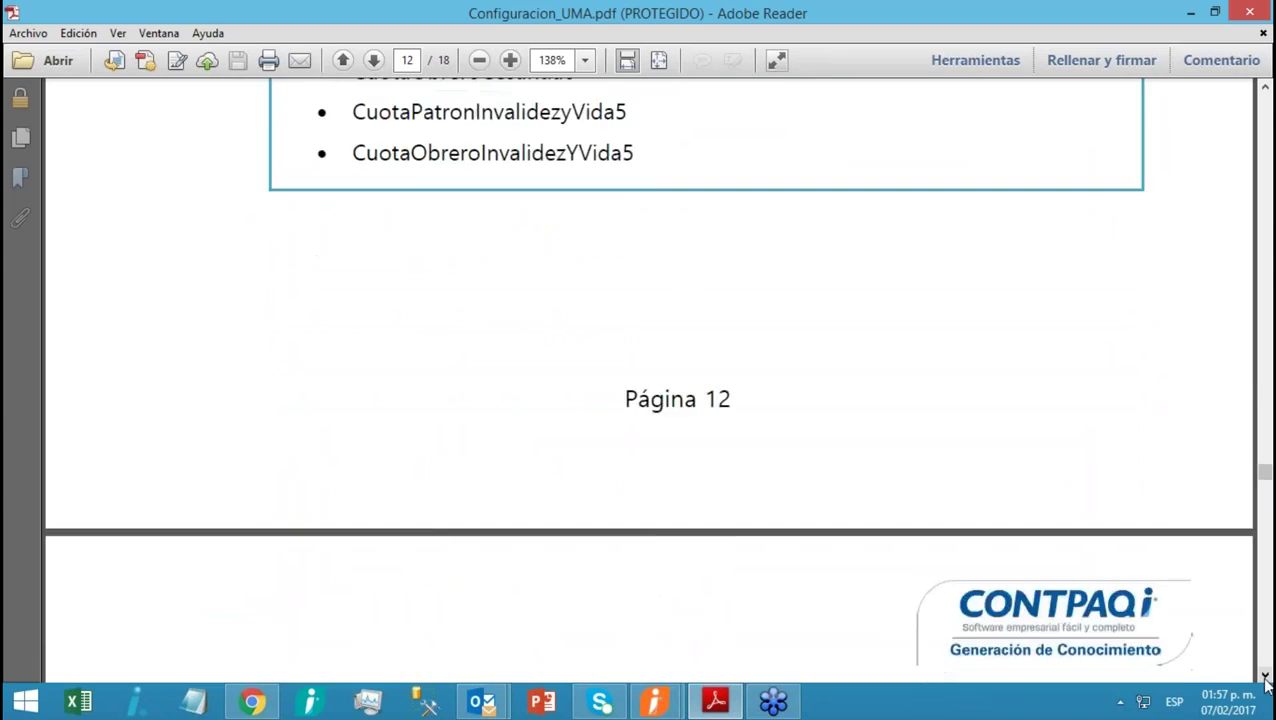
click(1266, 679)
click(1266, 679)
click(1266, 679)
click(1266, 679)
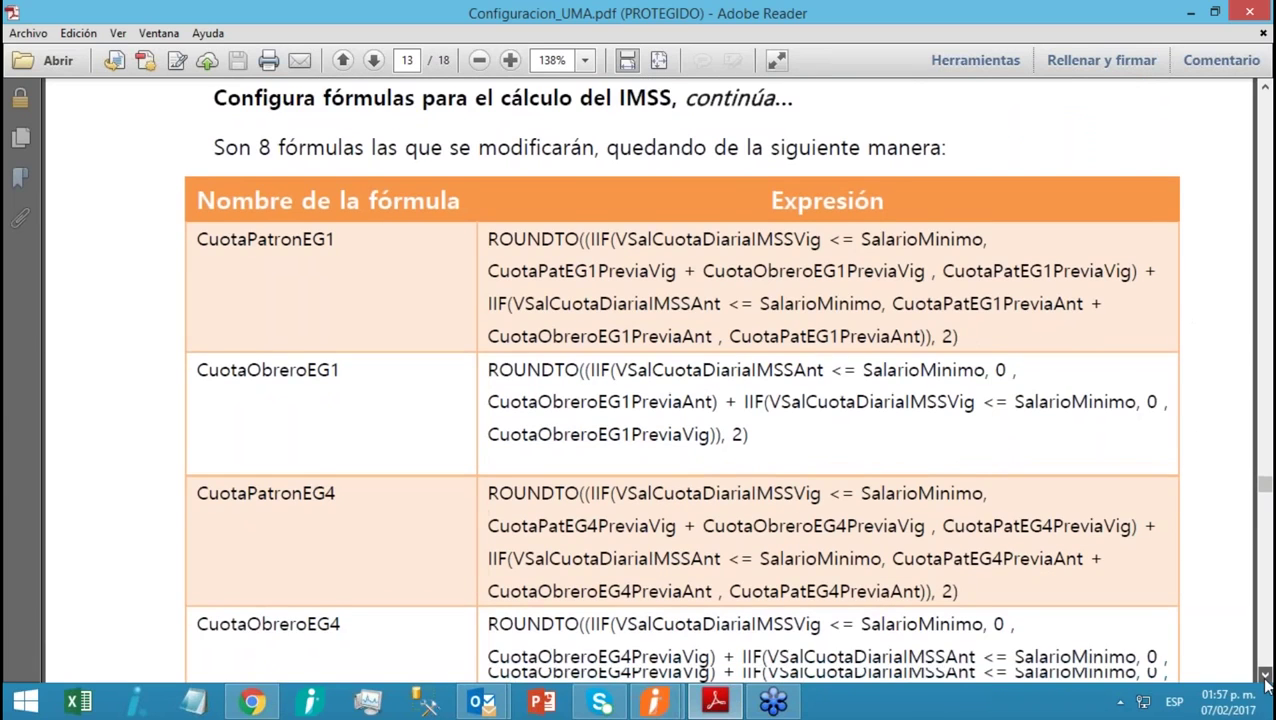
click(1266, 679)
Switch to the CONTPAQi Nóminas formula catalog, search for CuotaObreroEG1 and open that formula
mouse_move(663, 710)
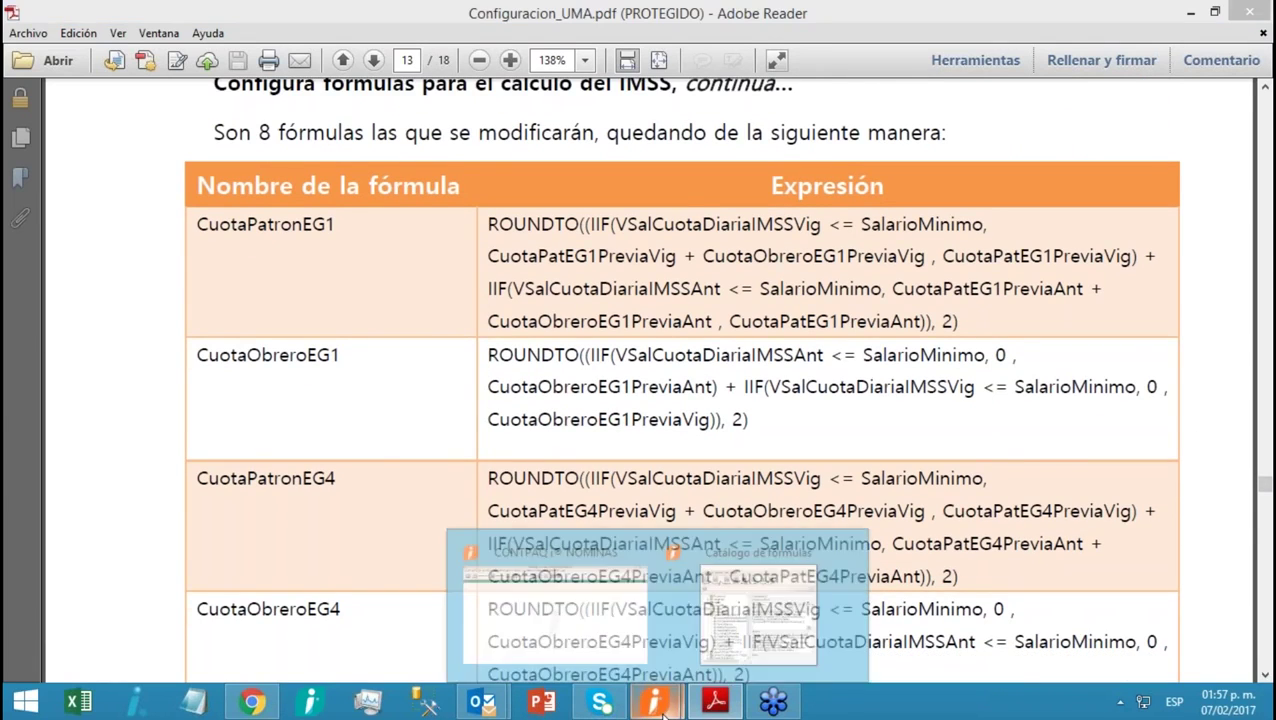
click(758, 610)
click(440, 145)
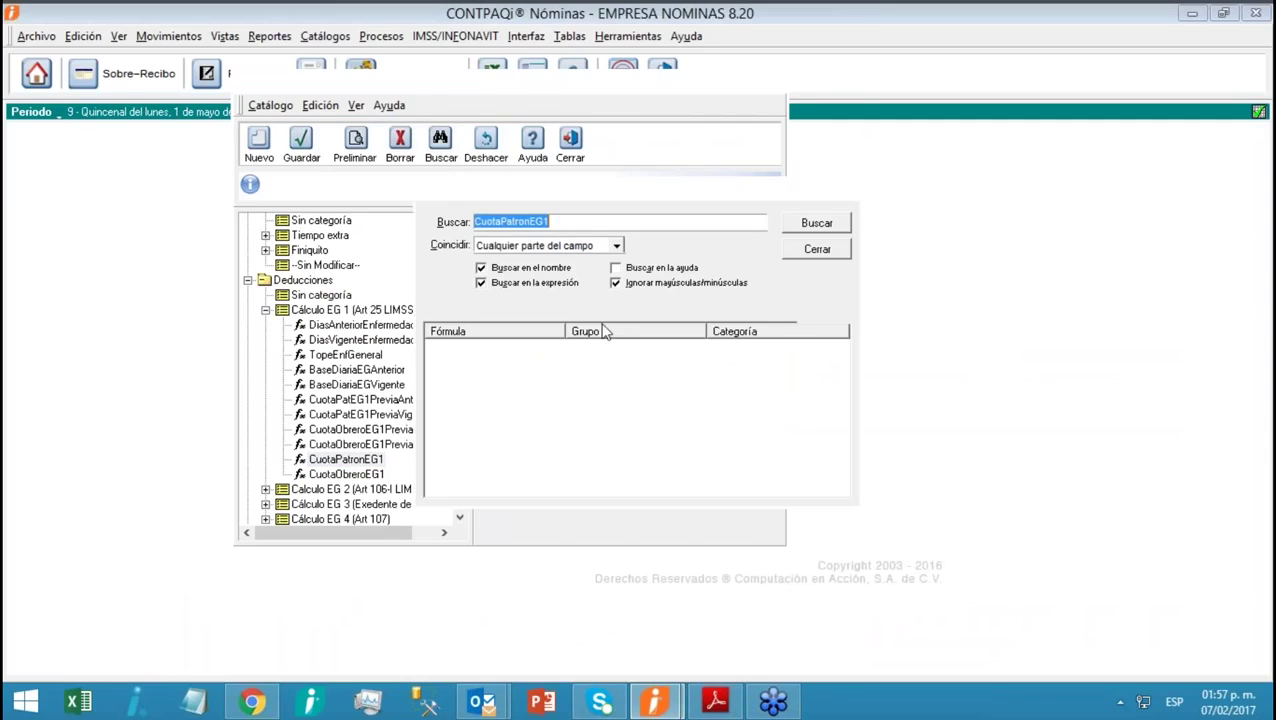
key(Delete)
key(ctrl+v)
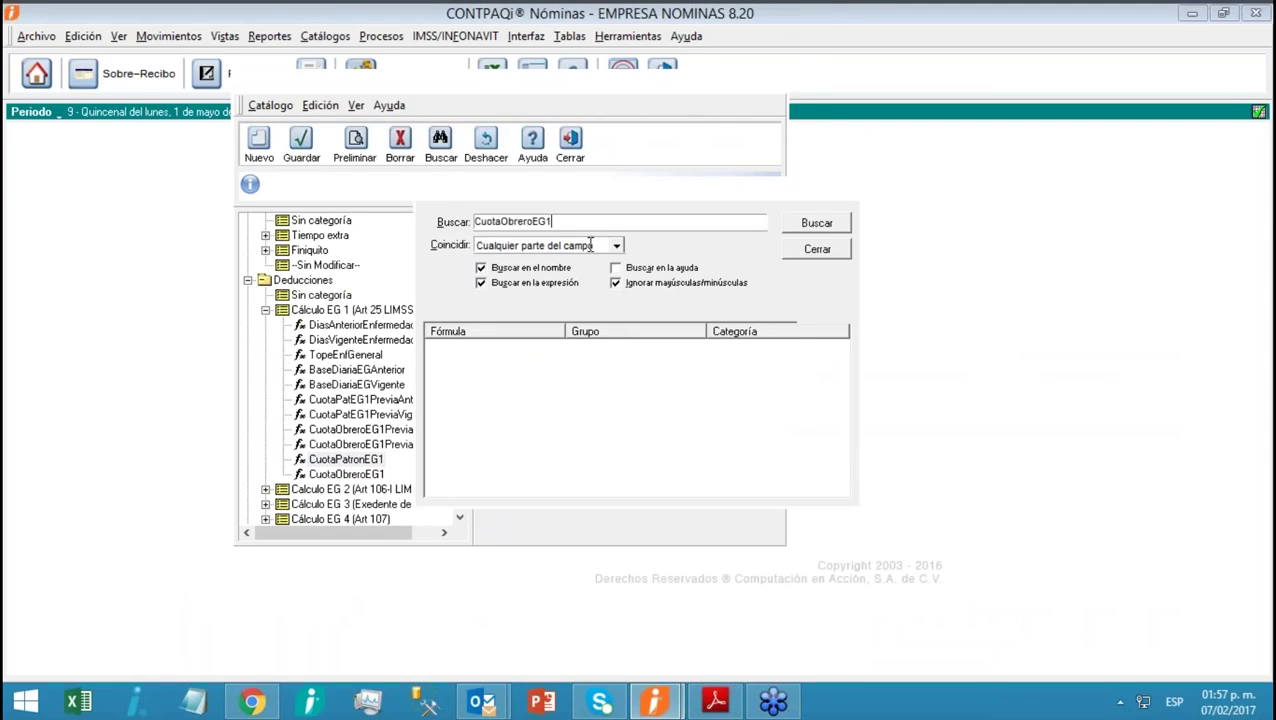
click(802, 227)
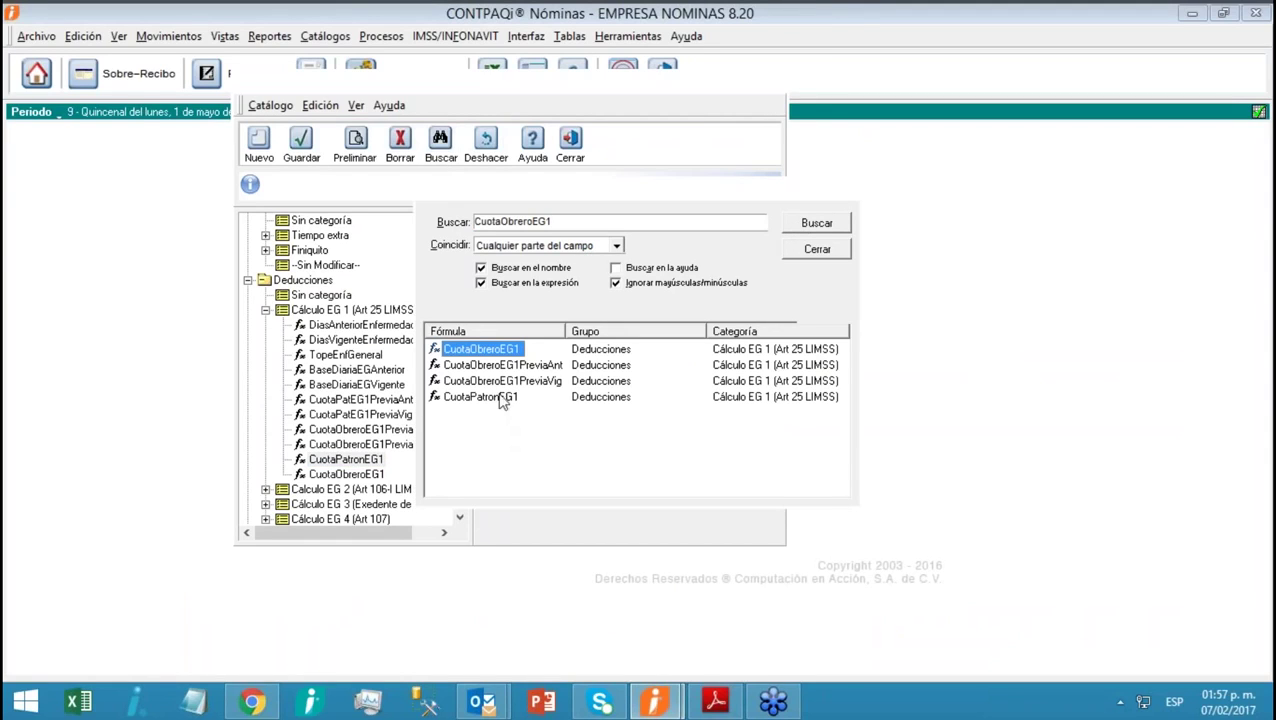
double_click(482, 350)
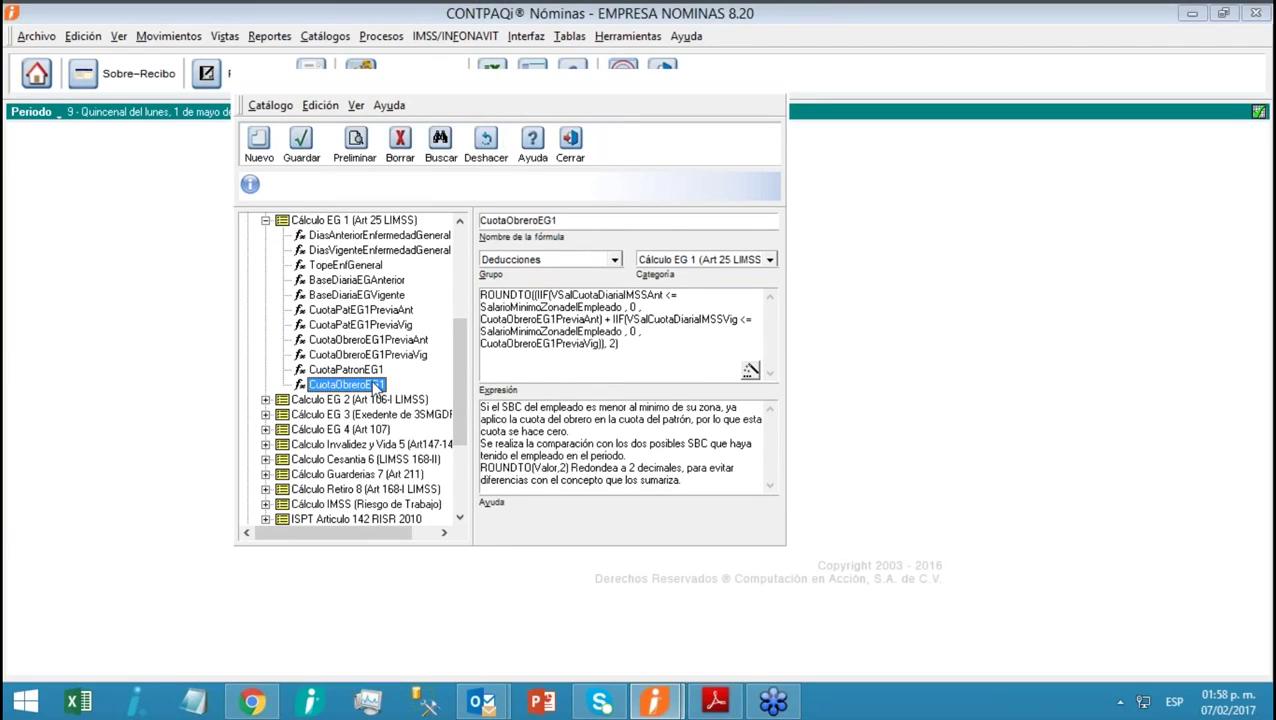
In the expression editor for CuotaObreroEG1, shorten the first SalarioMinimoZonadelEmpleado, after VSalCuotaDiariaIMSSAnt, to SalarioMinimo
click(750, 371)
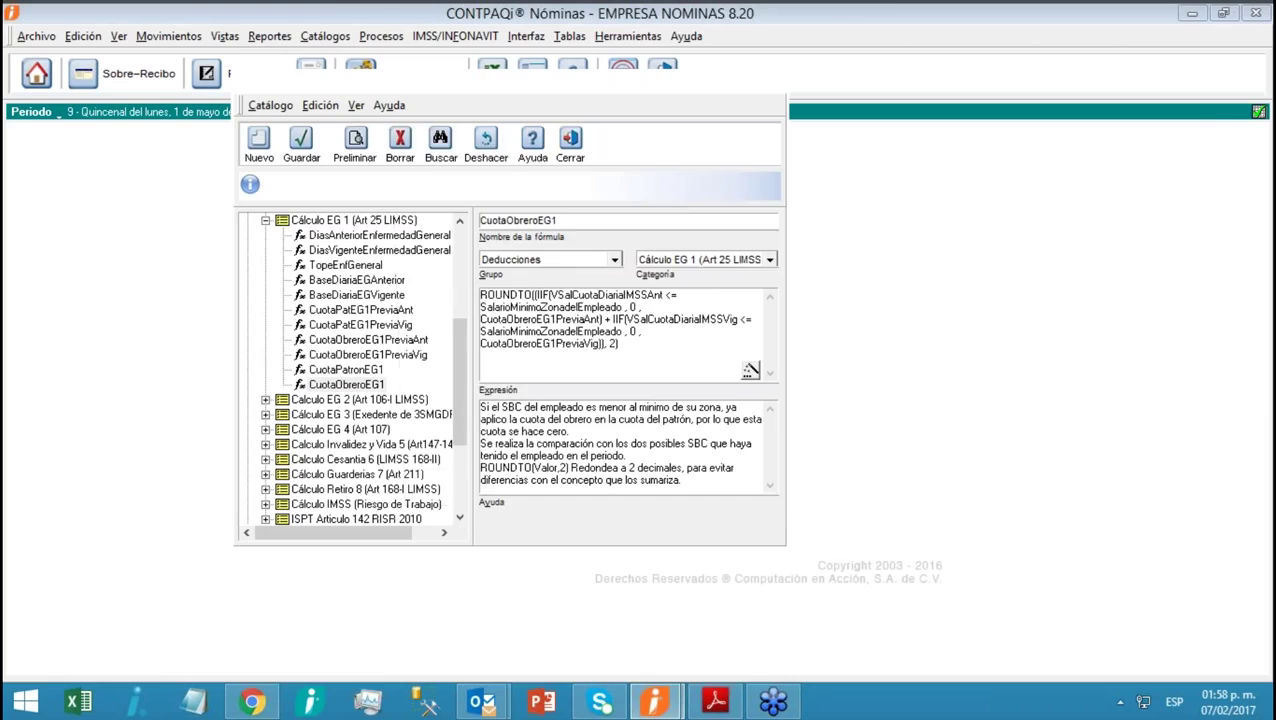
click(715, 232)
drag(588, 195, 733, 200)
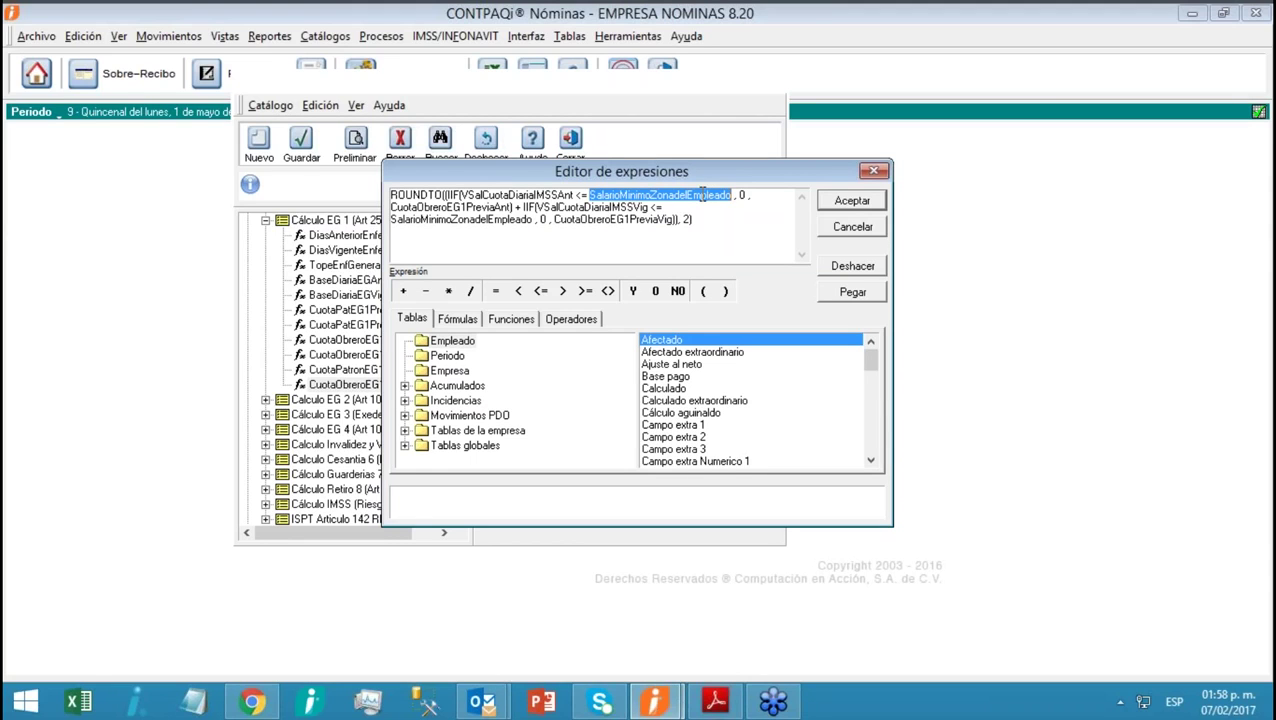
drag(599, 176, 702, 228)
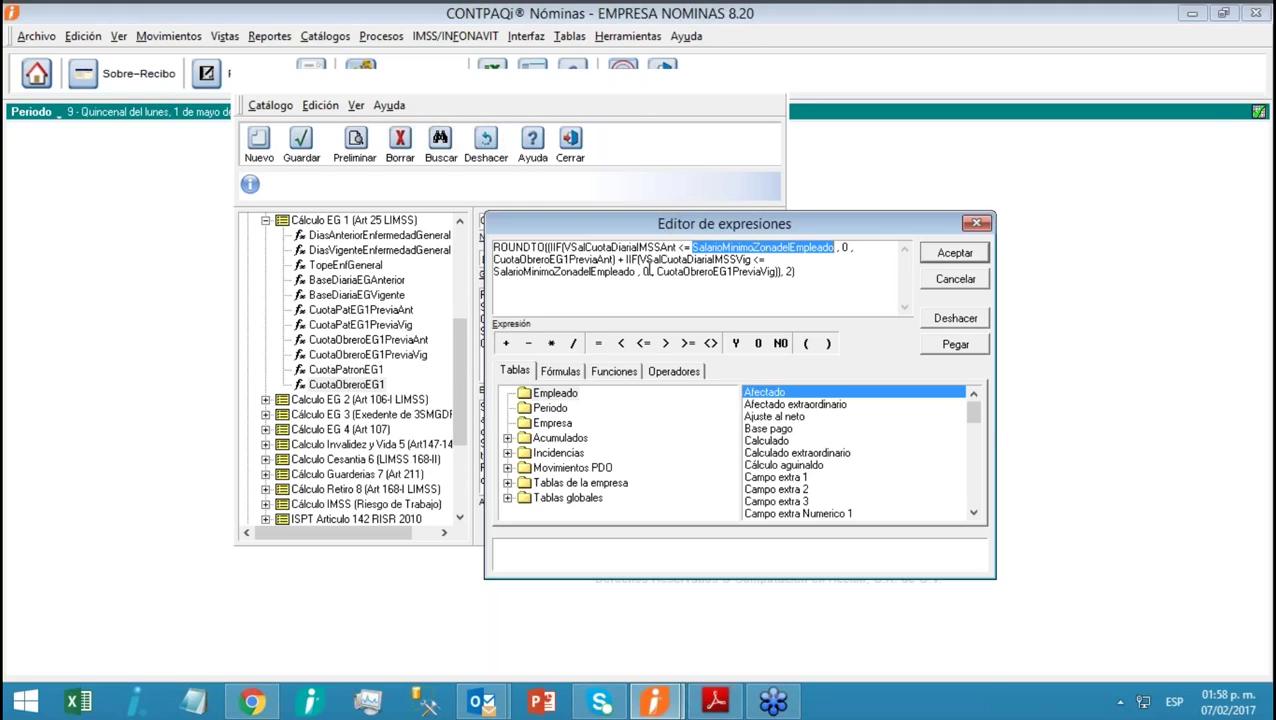
click(769, 257)
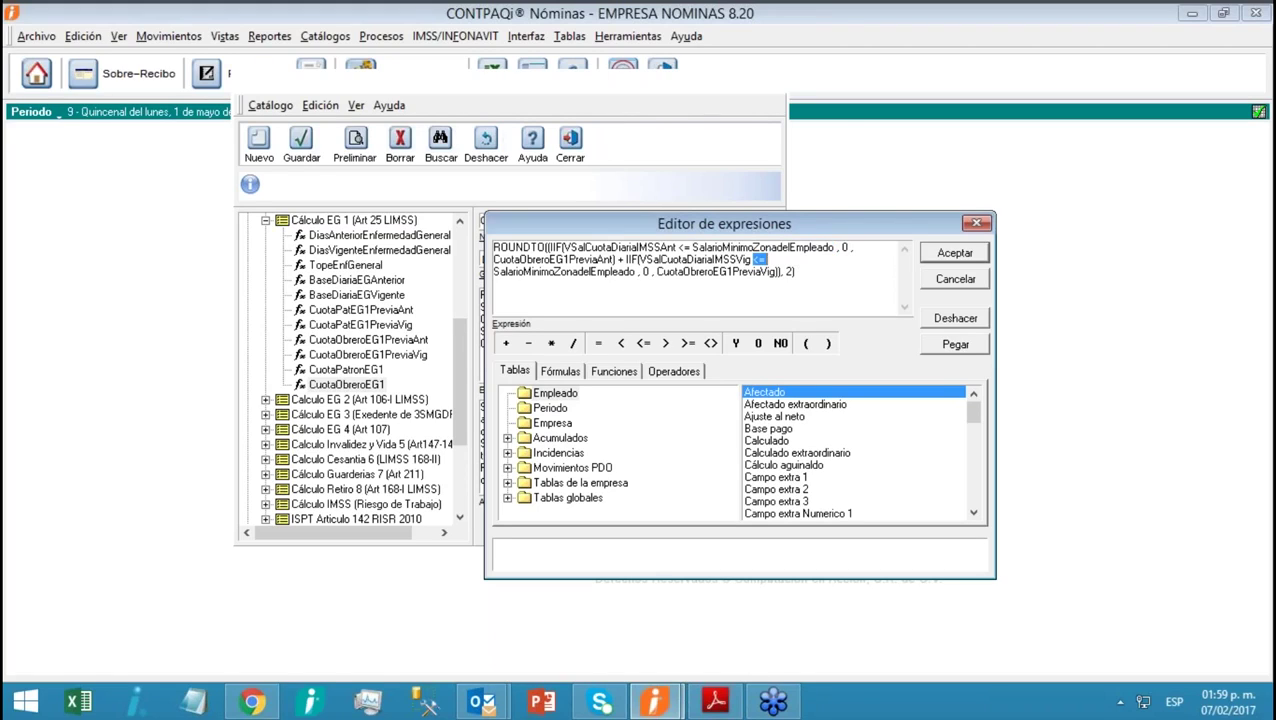
double_click(755, 249)
click(754, 248)
drag(753, 248, 835, 254)
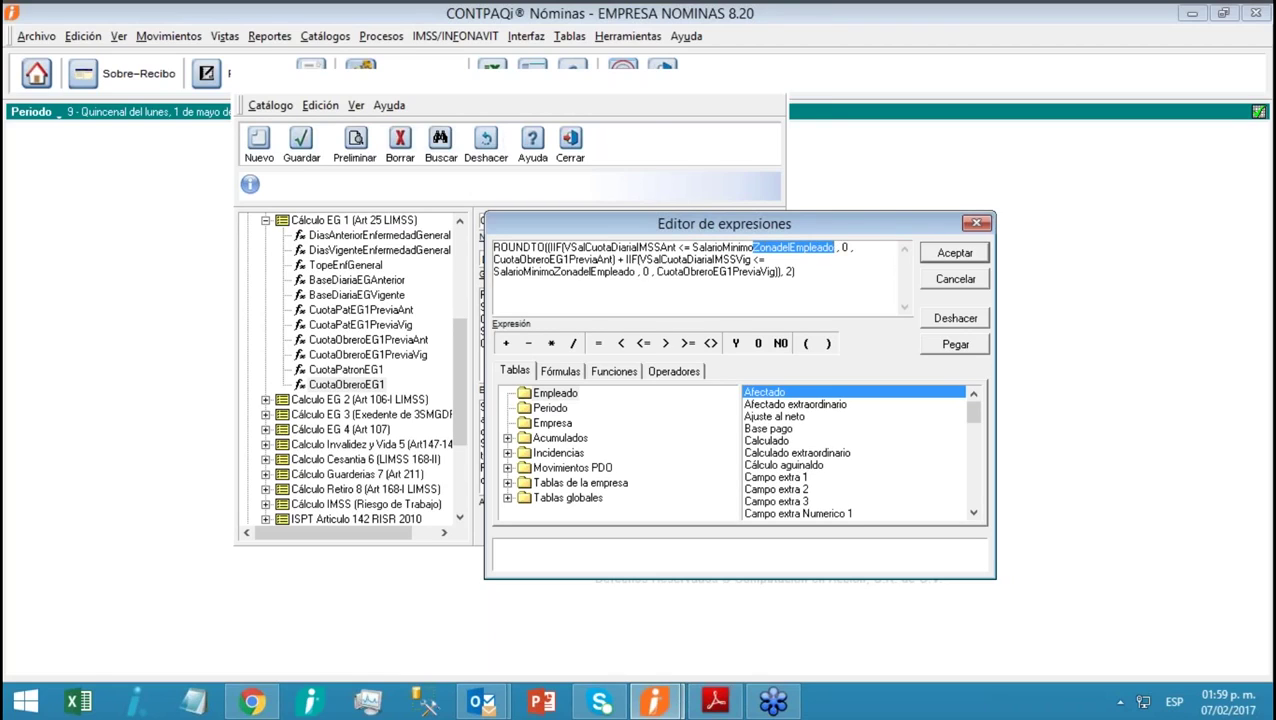
key(Delete)
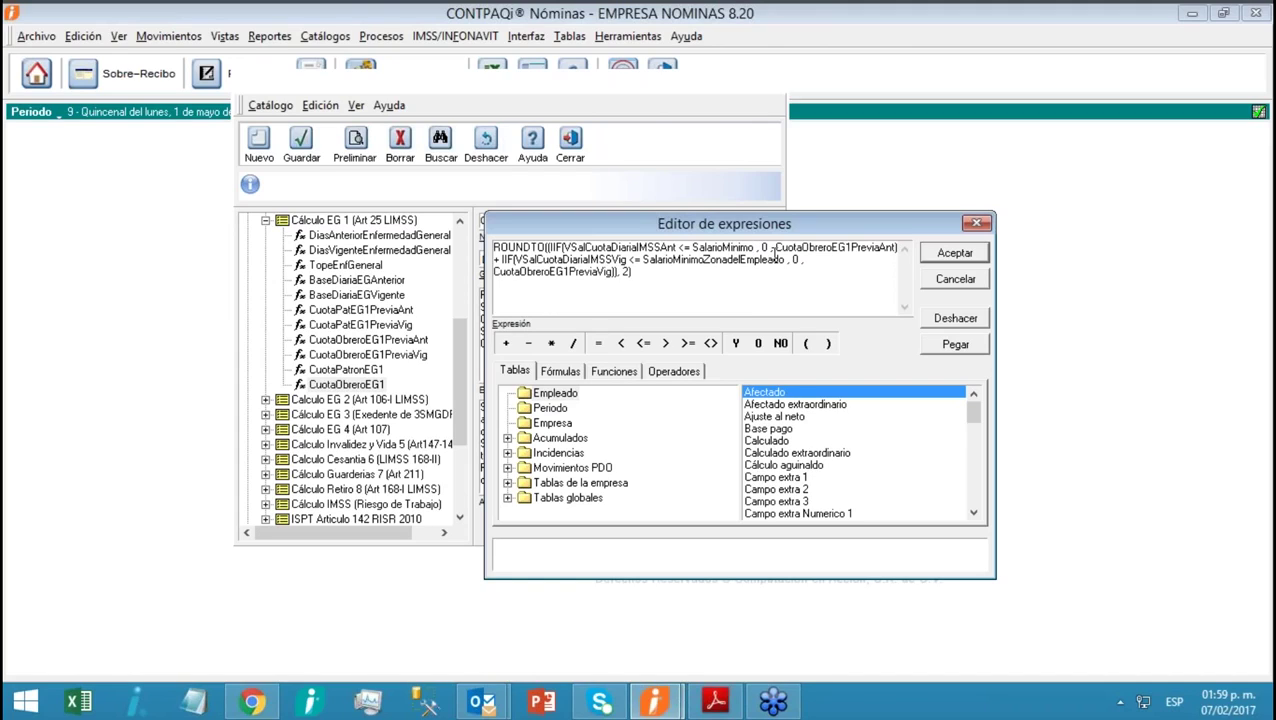
Shorten the second SalarioMinimoZonadelEmpleado, after VSalCuotaDiariaIMSSVig, to SalarioMinimo, then accept the expression and save the formula
drag(703, 259, 785, 262)
key(Delete)
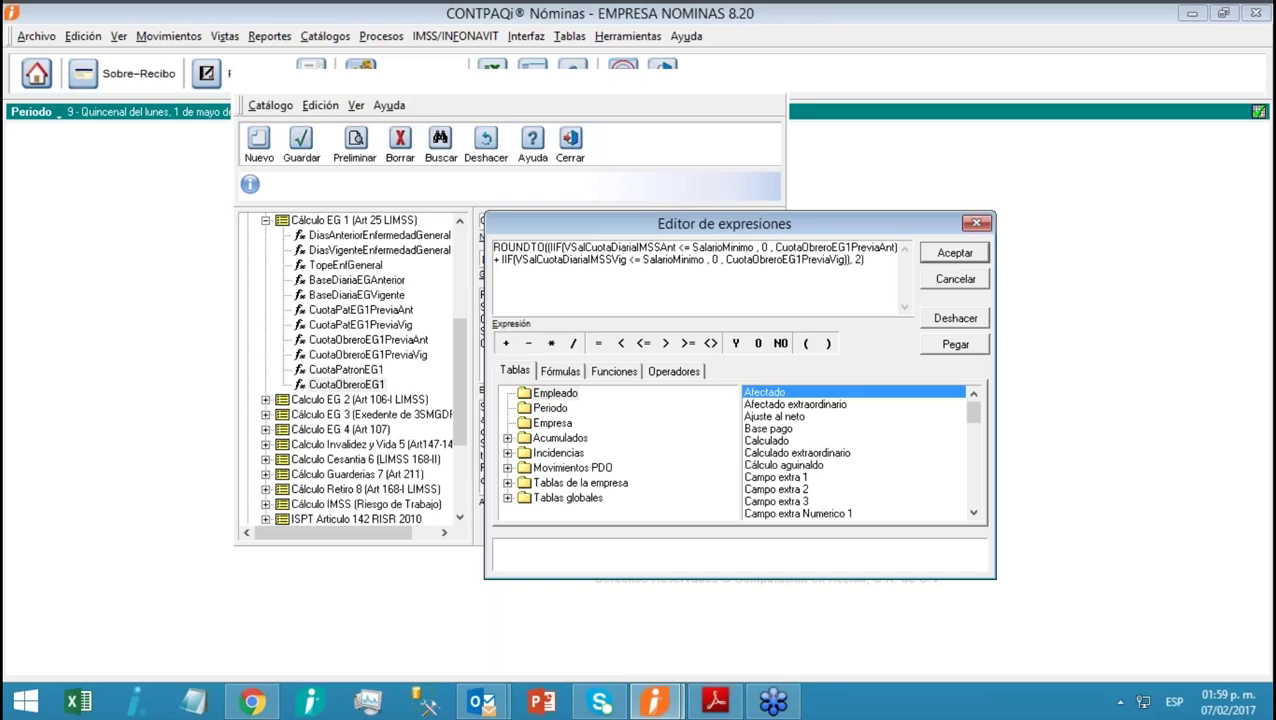
click(951, 254)
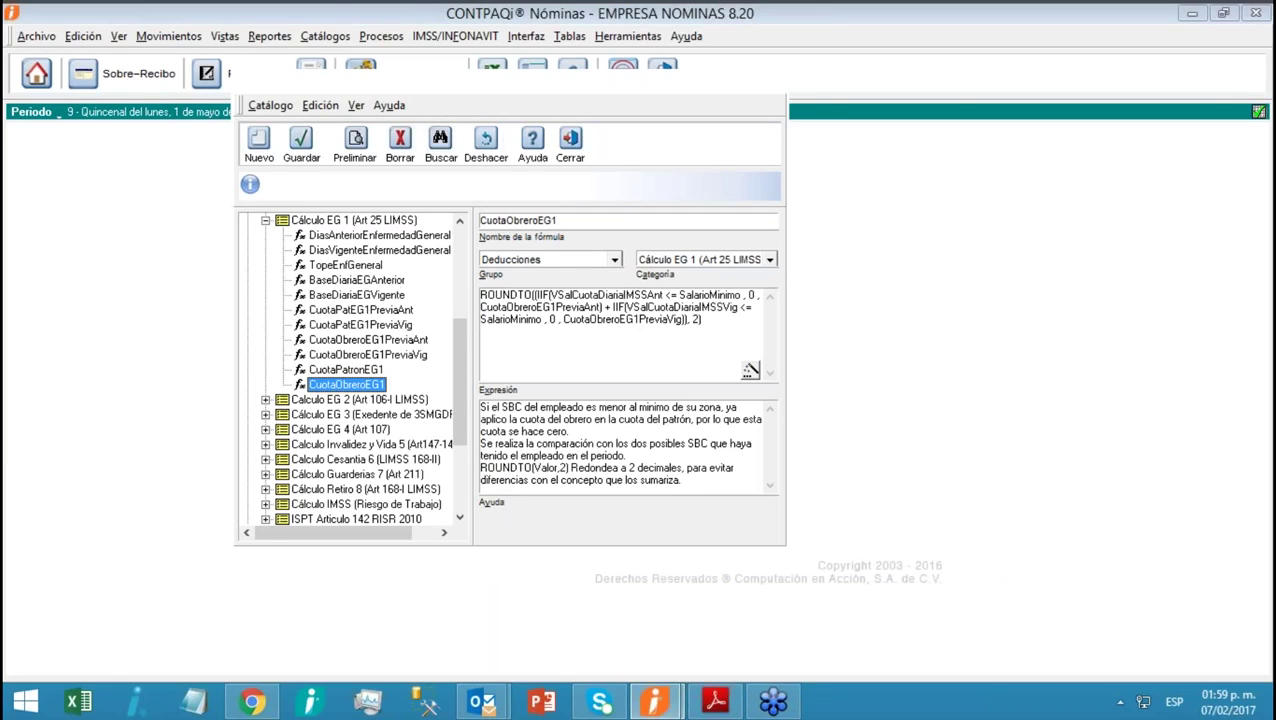
click(305, 158)
Switch to the PDF guide in Adobe Reader and copy the formula name CuotaObreroEG1 from page 13's table
click(725, 704)
drag(336, 222, 246, 226)
click(295, 322)
drag(345, 356, 197, 369)
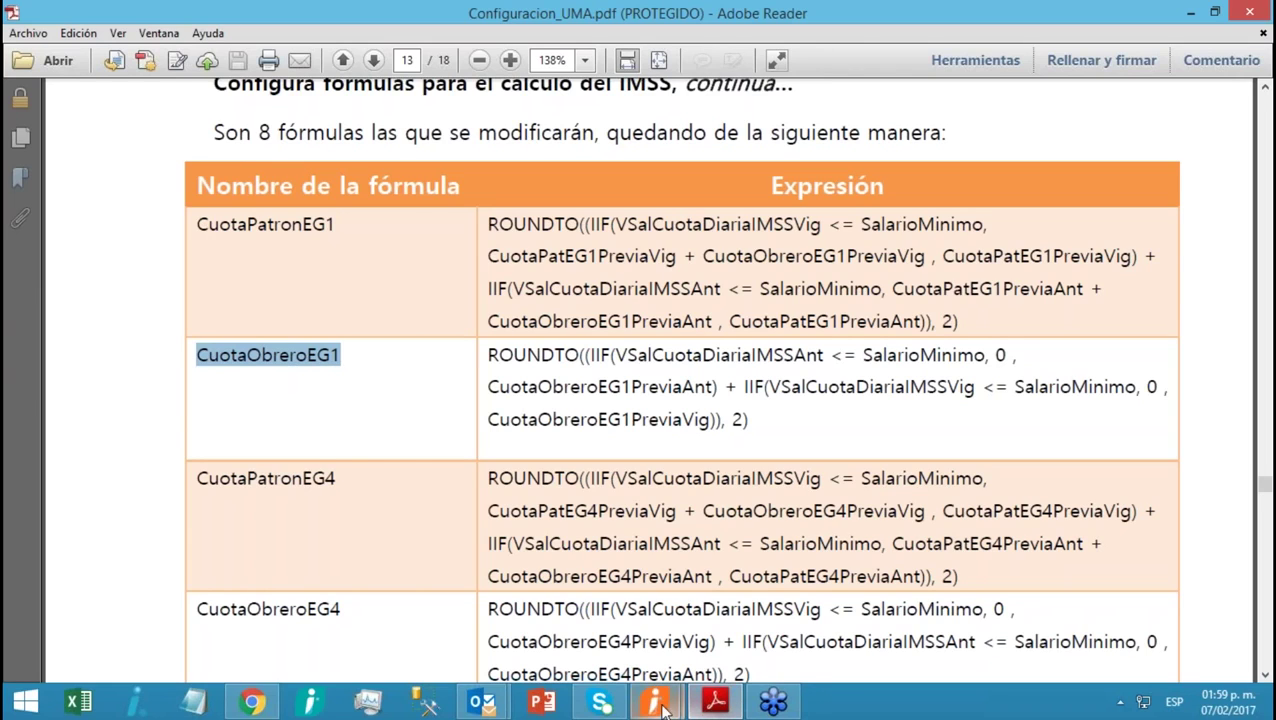
Return to the CONTPAQi Nóminas formula catalog, search again for CuotaObreroEG1 using the copied name and open the formula
mouse_move(655, 700)
click(716, 600)
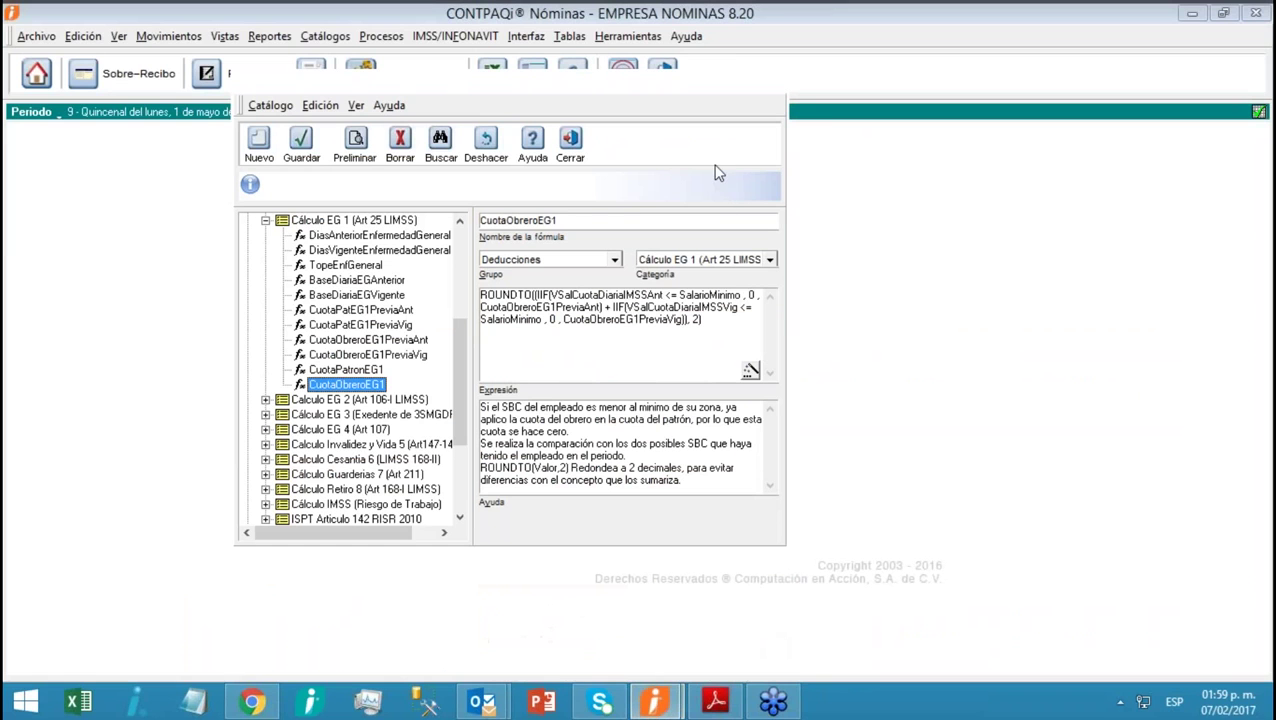
click(440, 145)
key(ctrl+x)
key(ctrl+v)
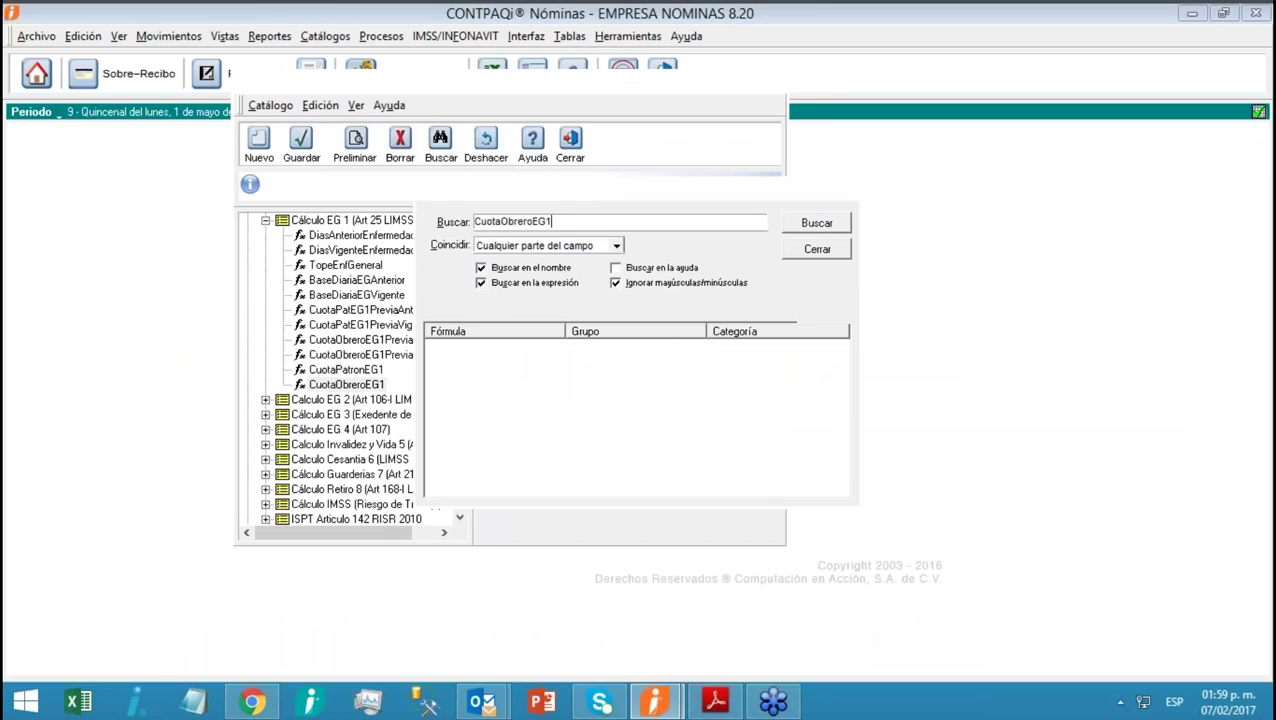
click(806, 226)
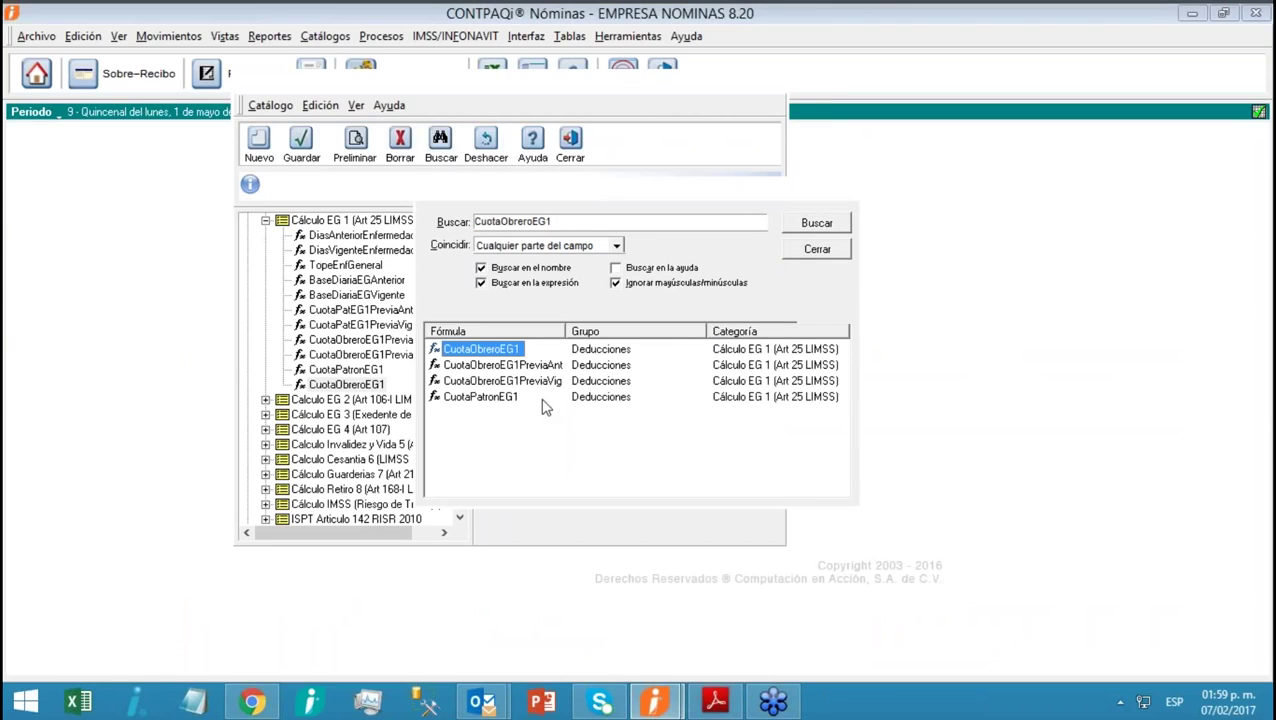
double_click(509, 348)
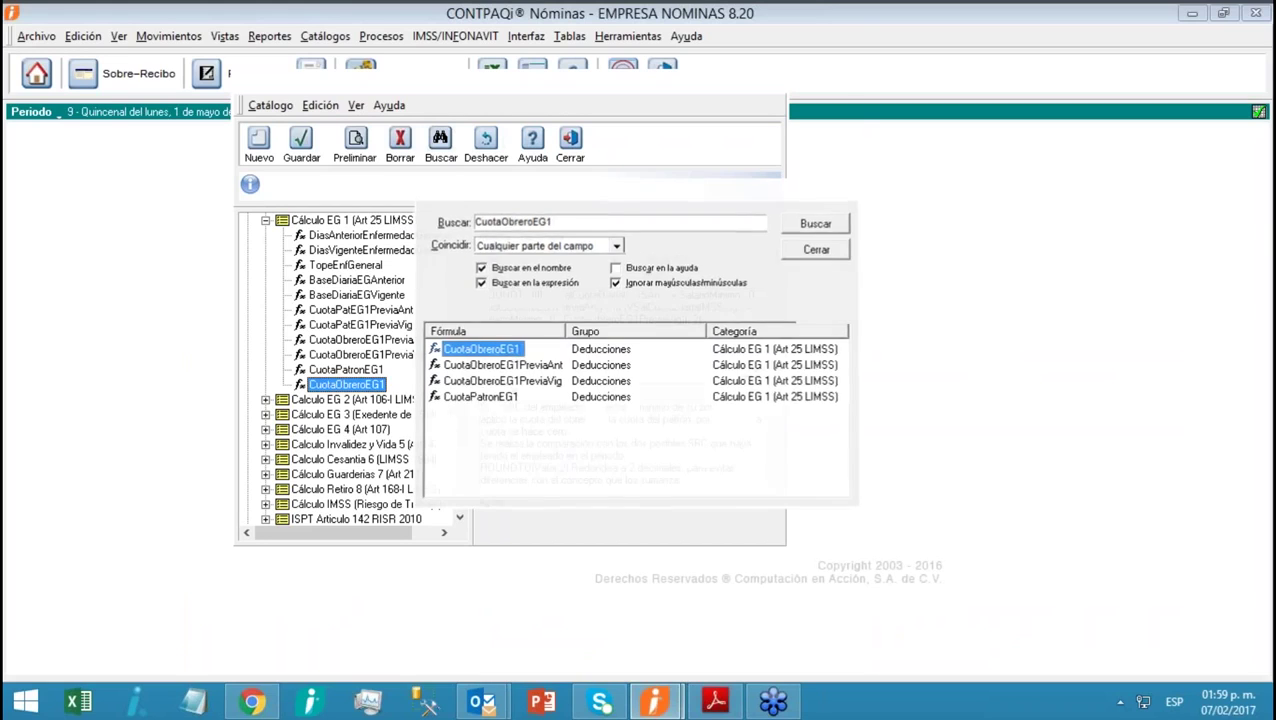
Open the CuotaObreroEG1 expression for editing and copy its complete expression from the guide's table in Adobe Reader
click(750, 371)
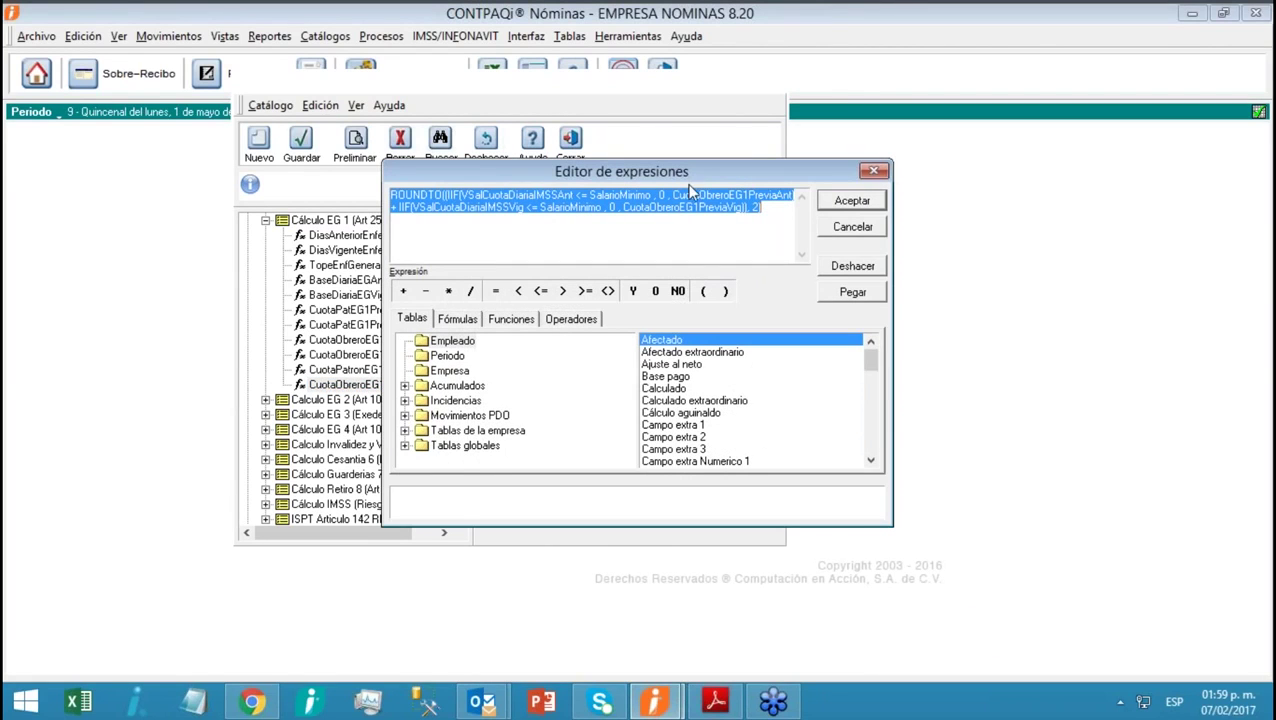
drag(687, 174, 686, 195)
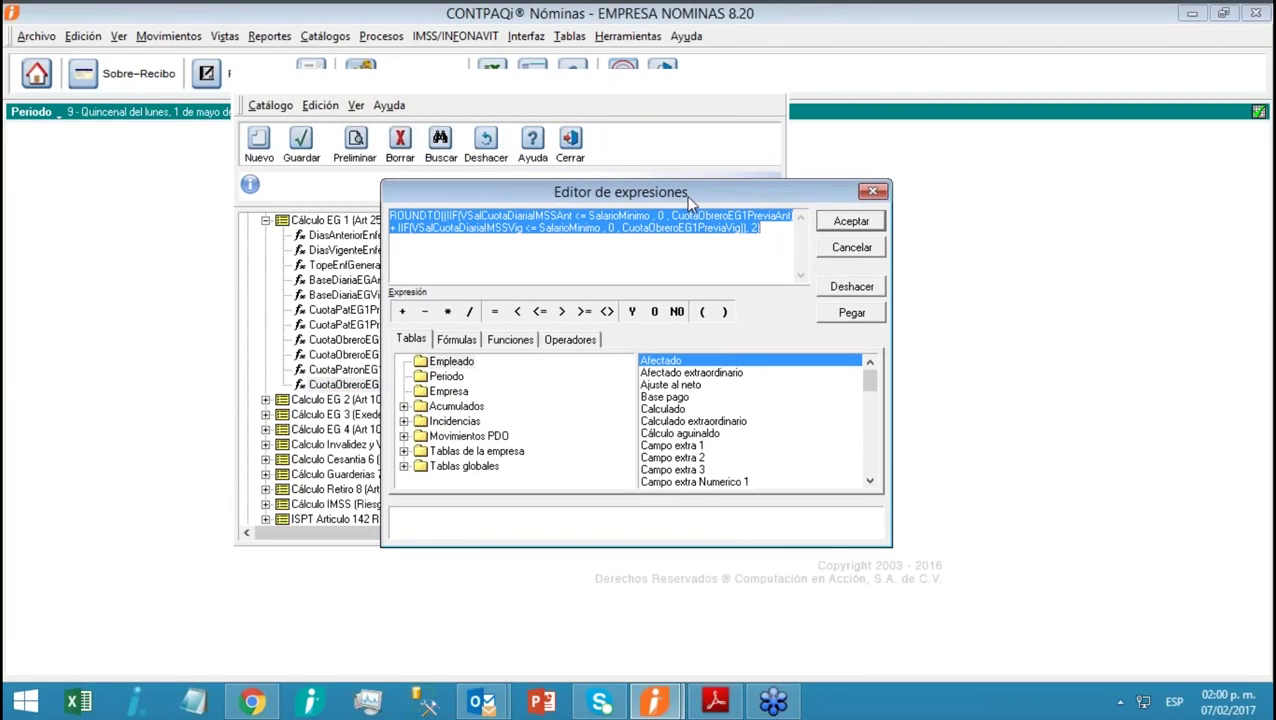
click(714, 703)
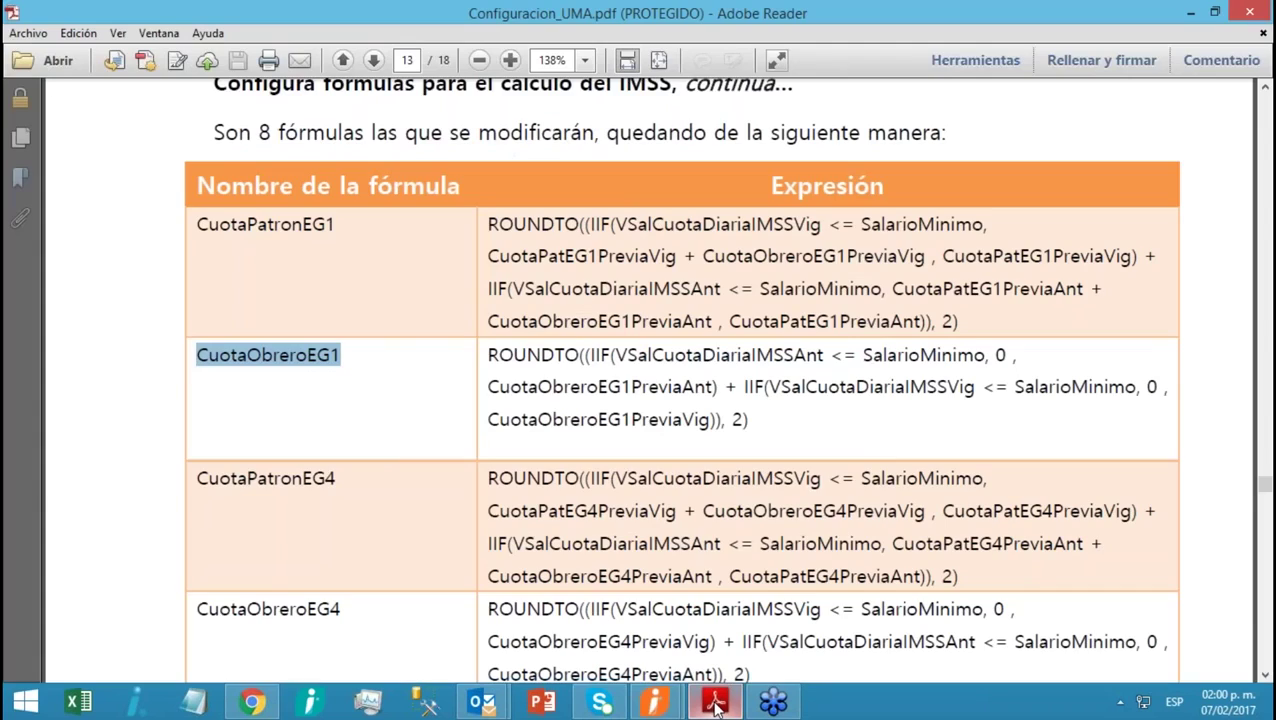
click(1264, 675)
click(1264, 675)
click(1264, 675)
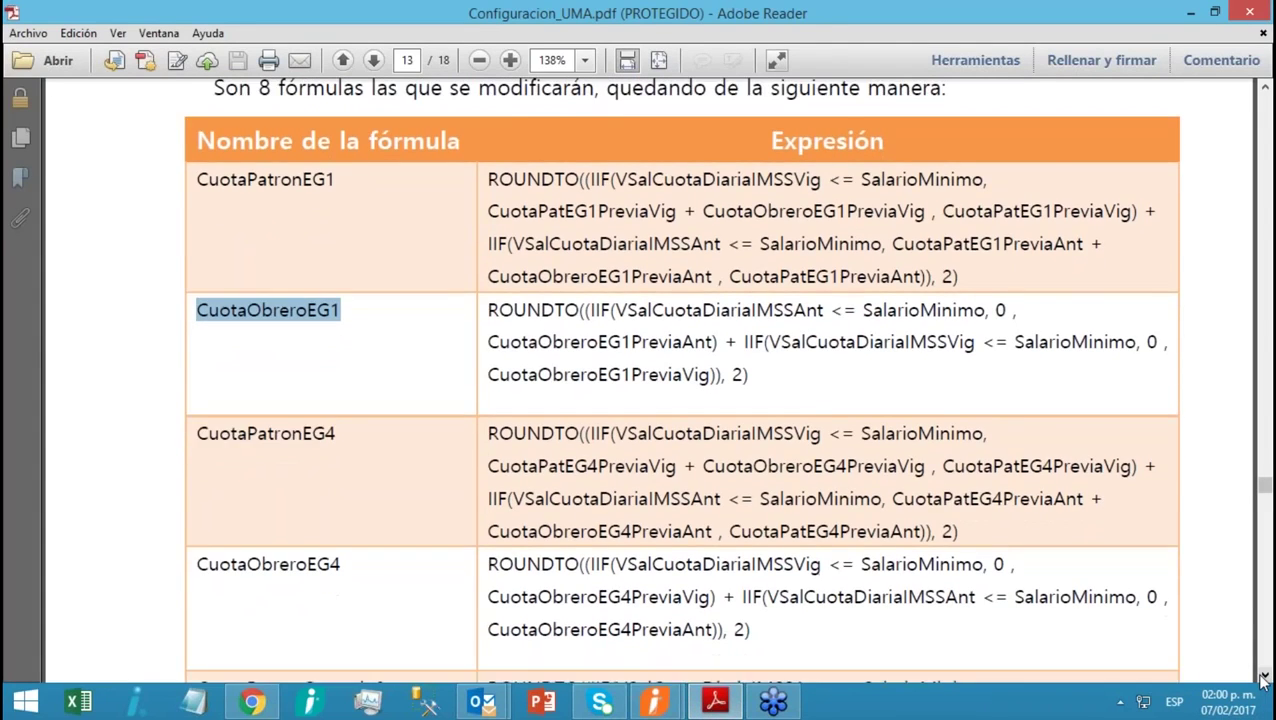
scroll(793, 243, down, 3)
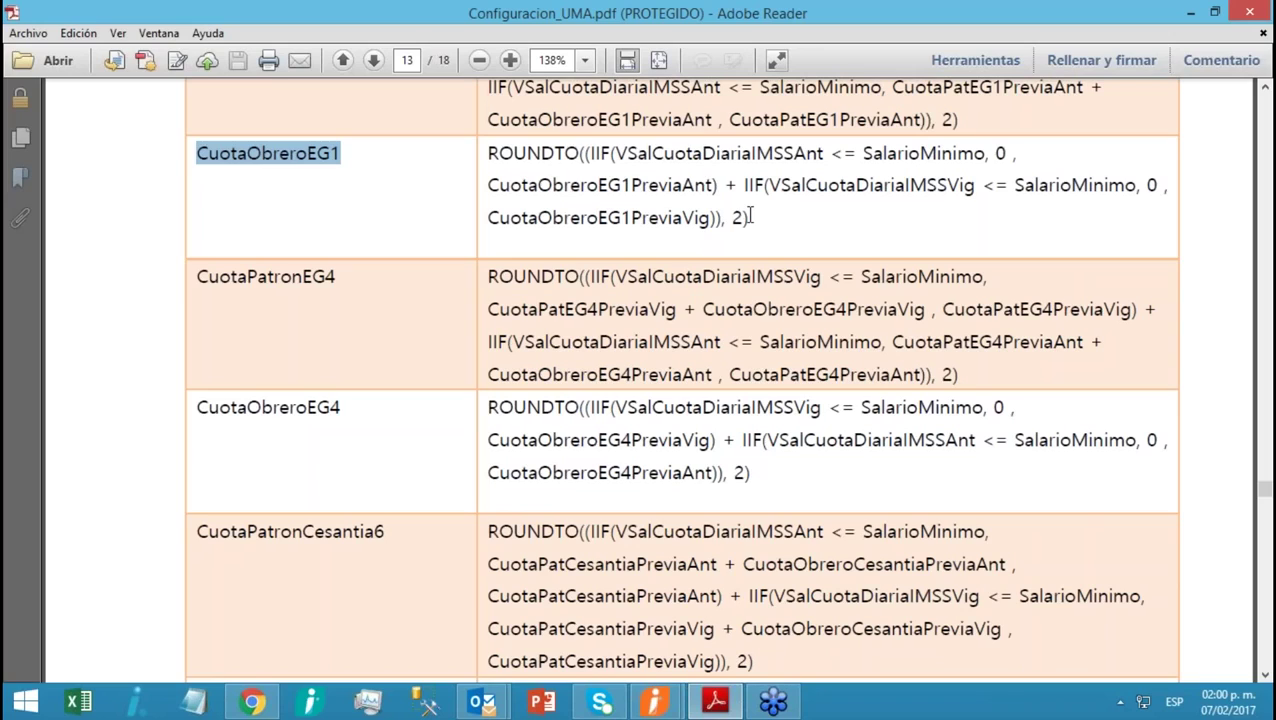
drag(750, 217, 505, 152)
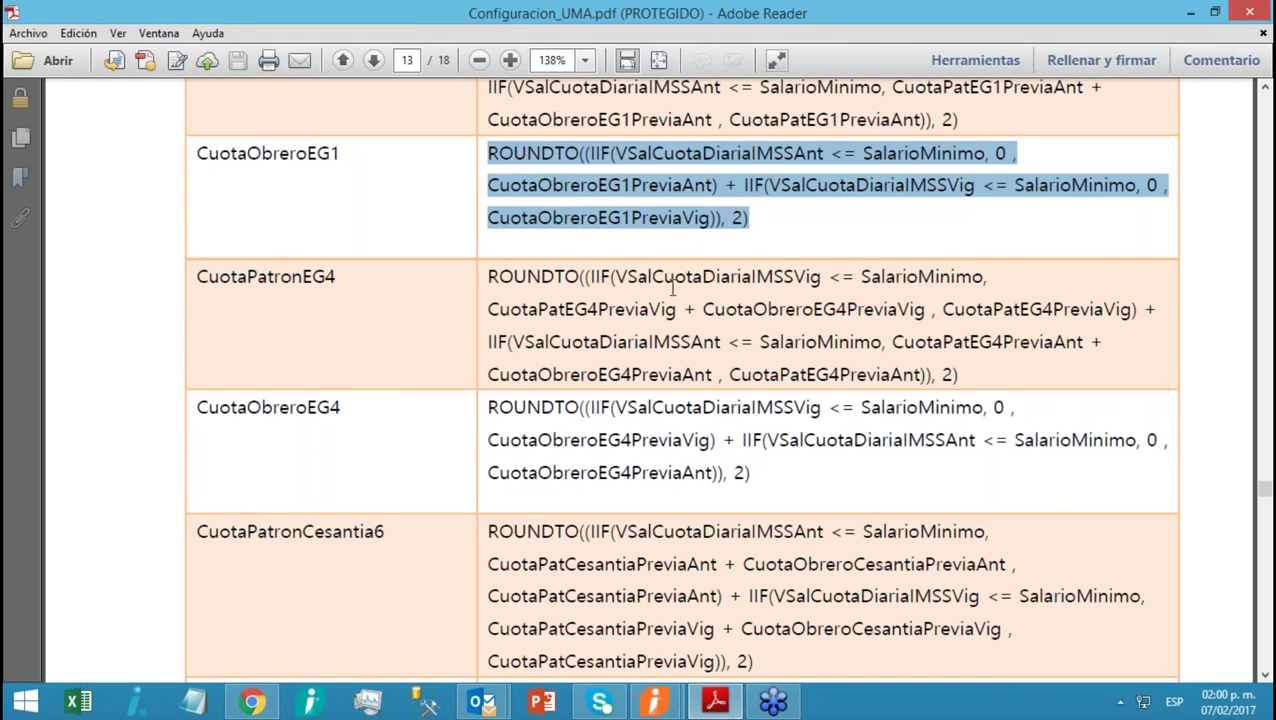
Back in CONTPAQi Nóminas, replace the entire CuotaObreroEG1 expression with the copied one, accept it and save the formula
click(758, 605)
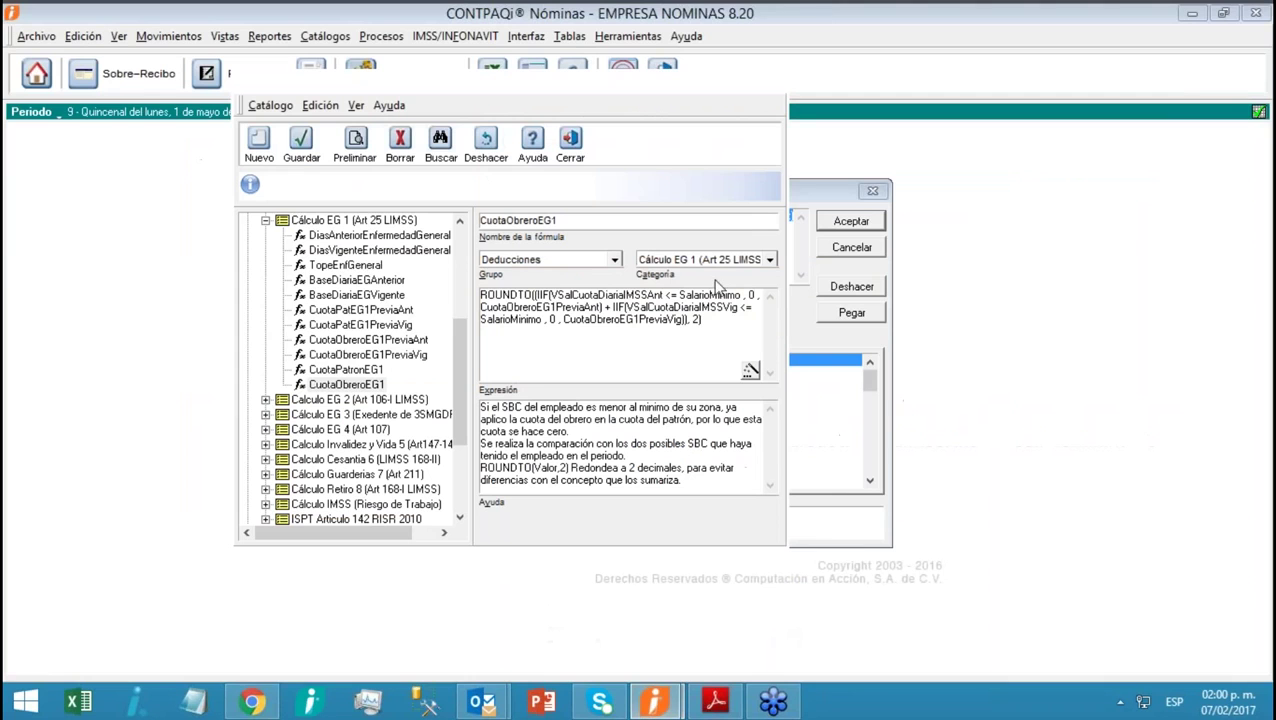
click(828, 401)
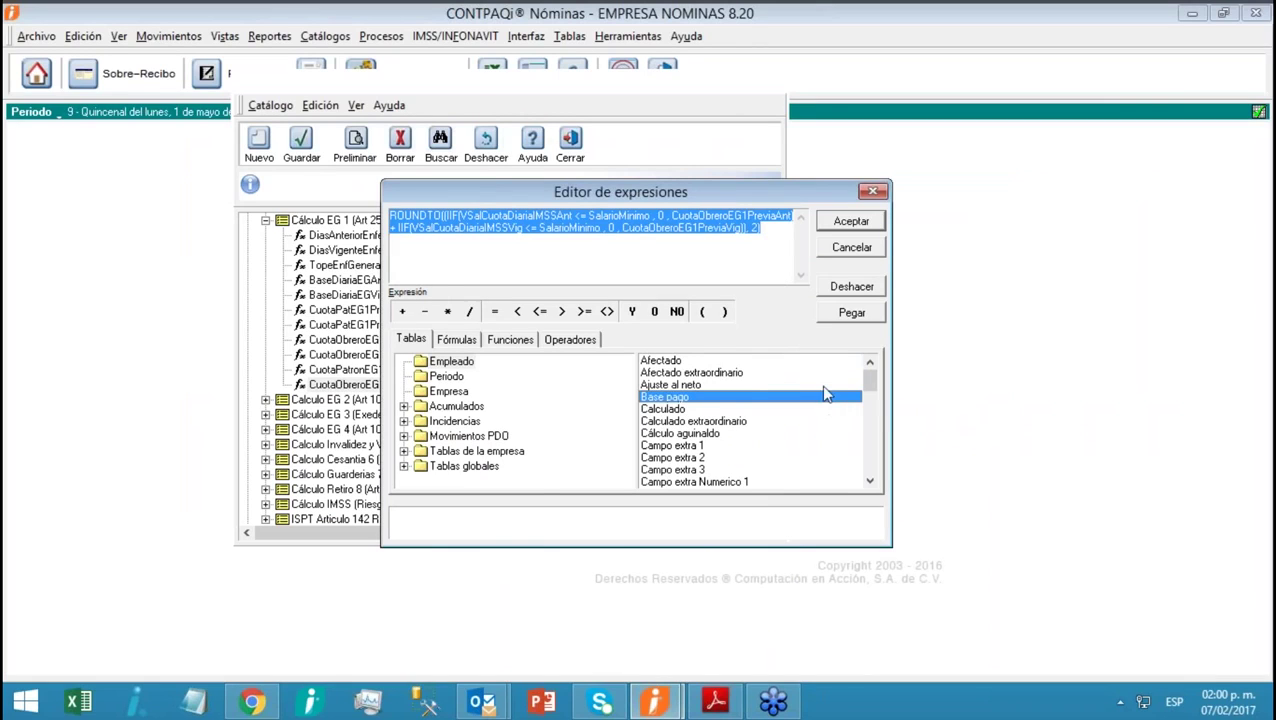
key(Home)
drag(762, 235, 163, 205)
key(ctrl+x)
key(ctrl+v)
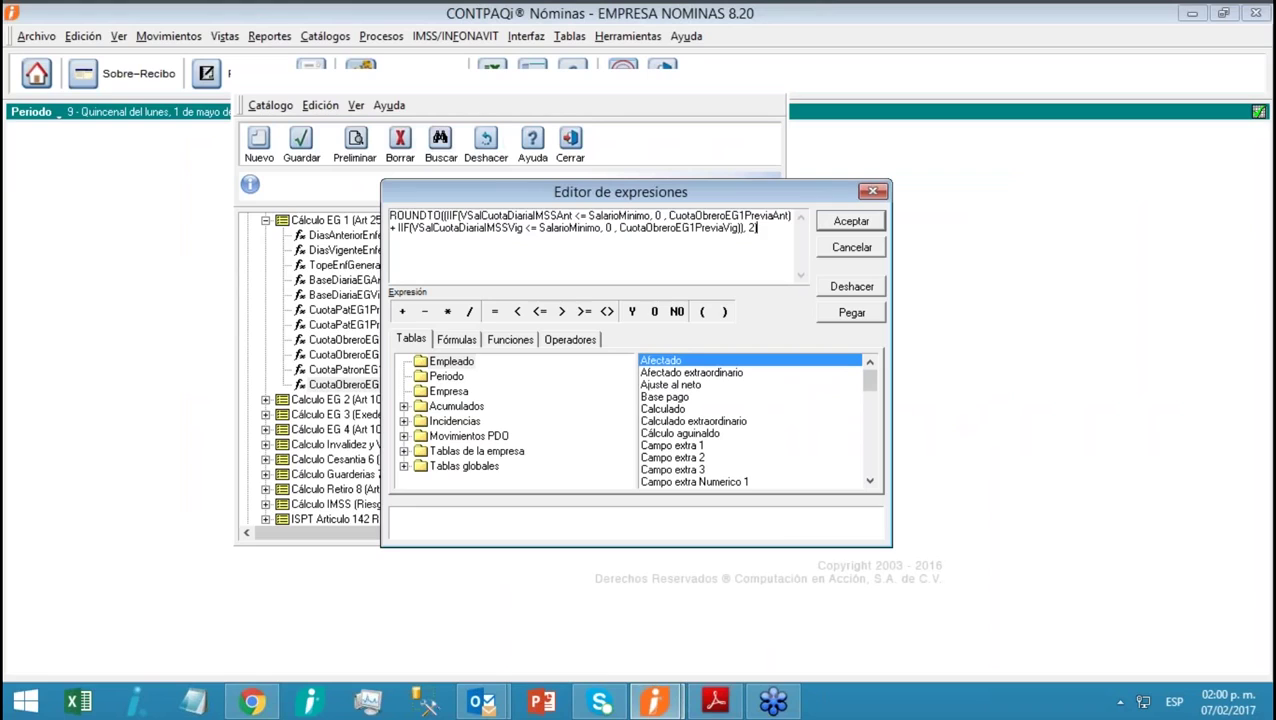
click(851, 222)
click(301, 145)
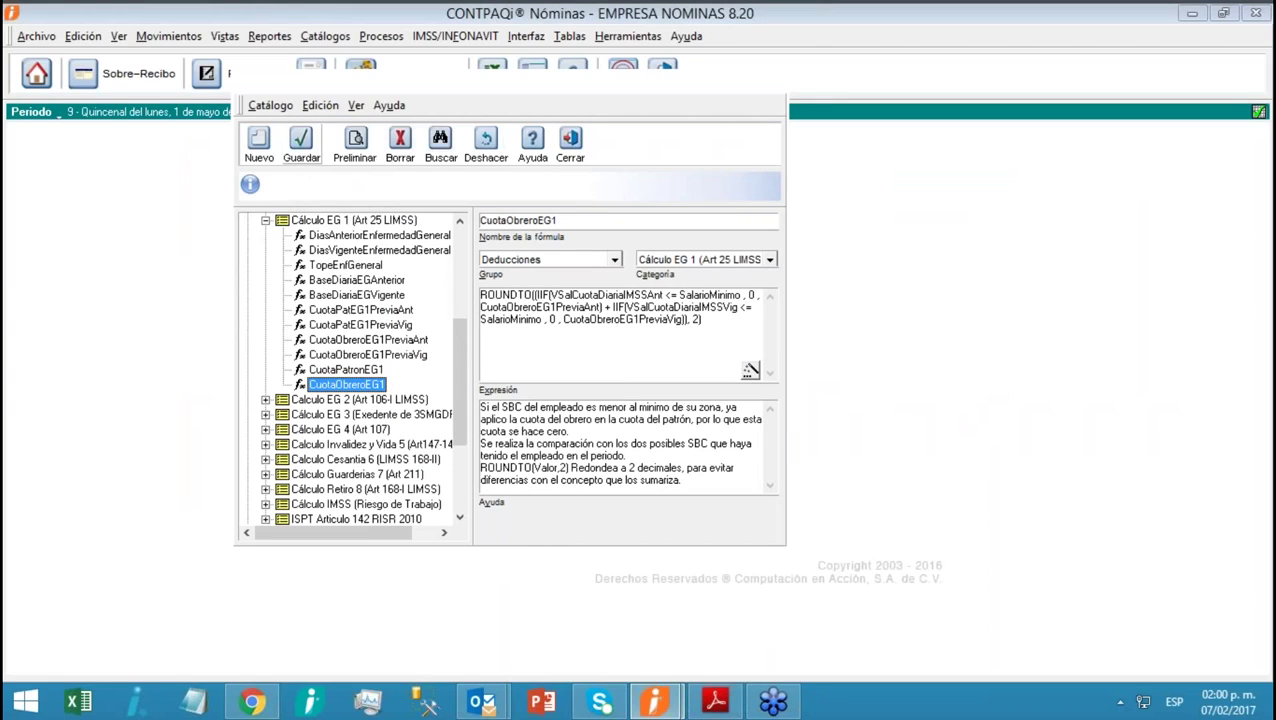
Switch to the PDF guide in Adobe Reader and copy the formula name CuotaPatronEG4 from the table
click(718, 704)
click(373, 297)
drag(346, 279, 198, 284)
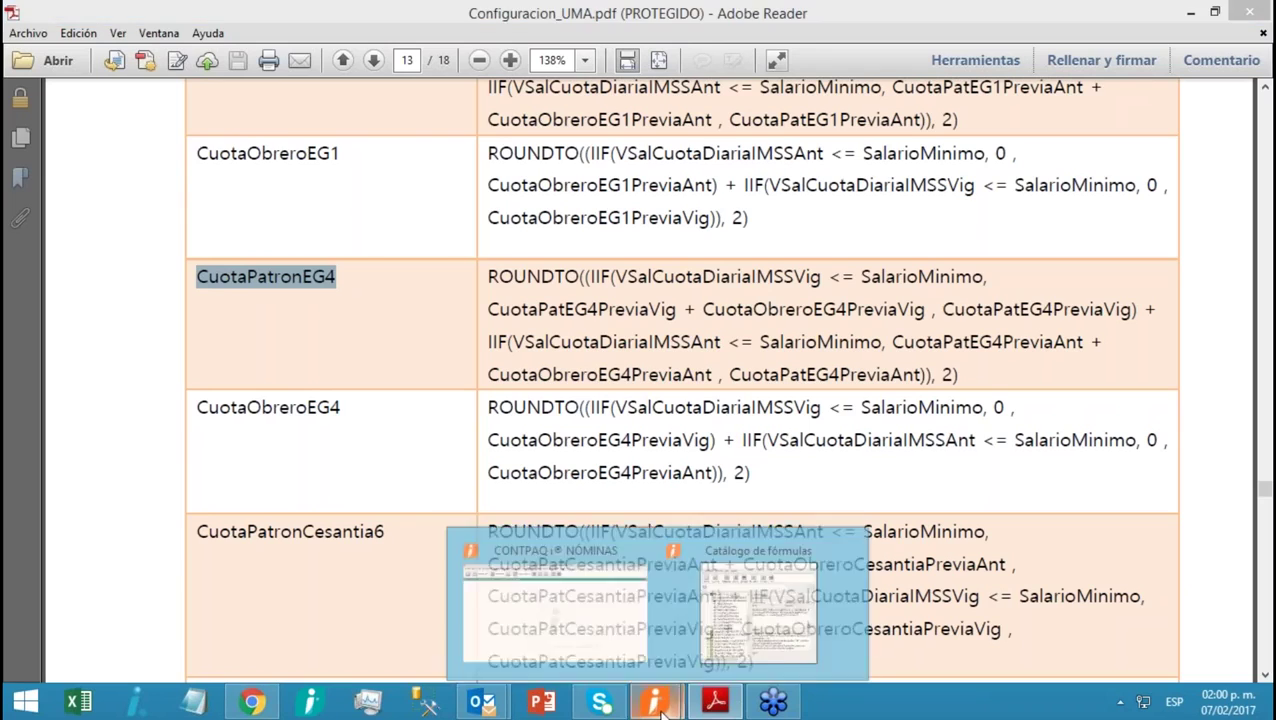
Return to the CONTPAQi Nóminas formula catalog, search for CuotaPatronEG4 using the copied name and open the formula
click(548, 600)
click(440, 145)
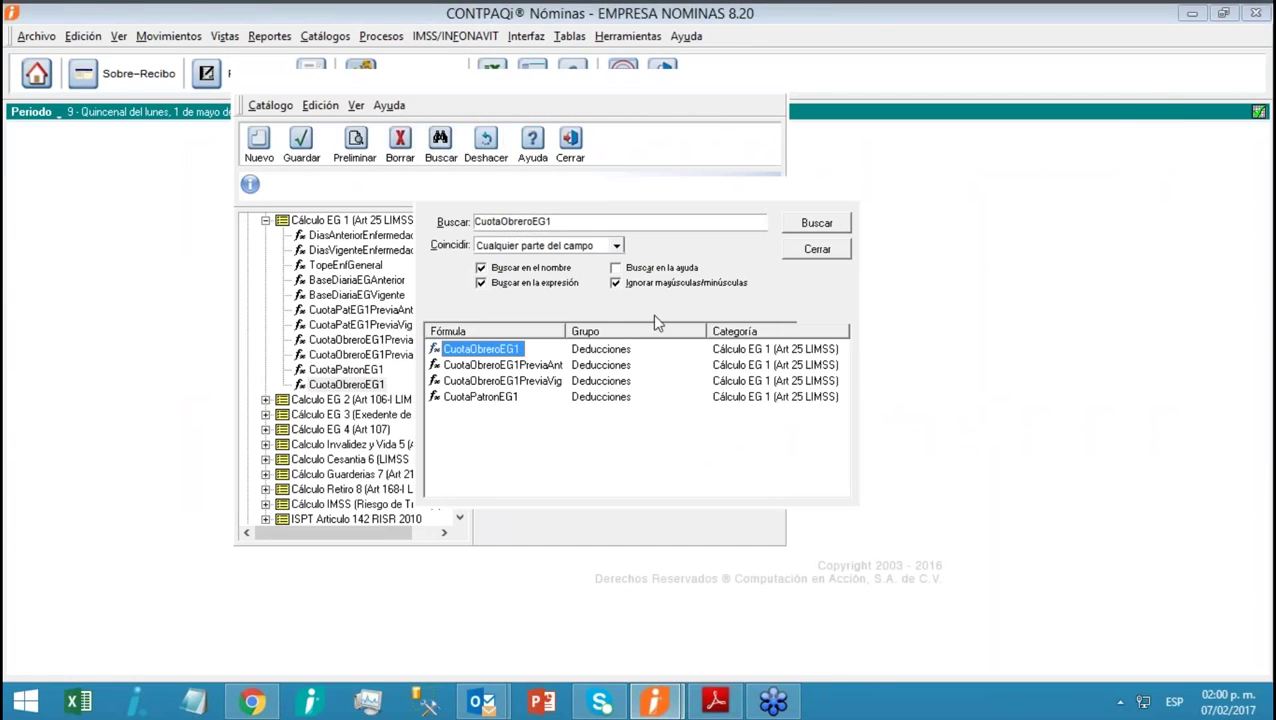
double_click(609, 224)
key(Delete)
key(ctrl+v)
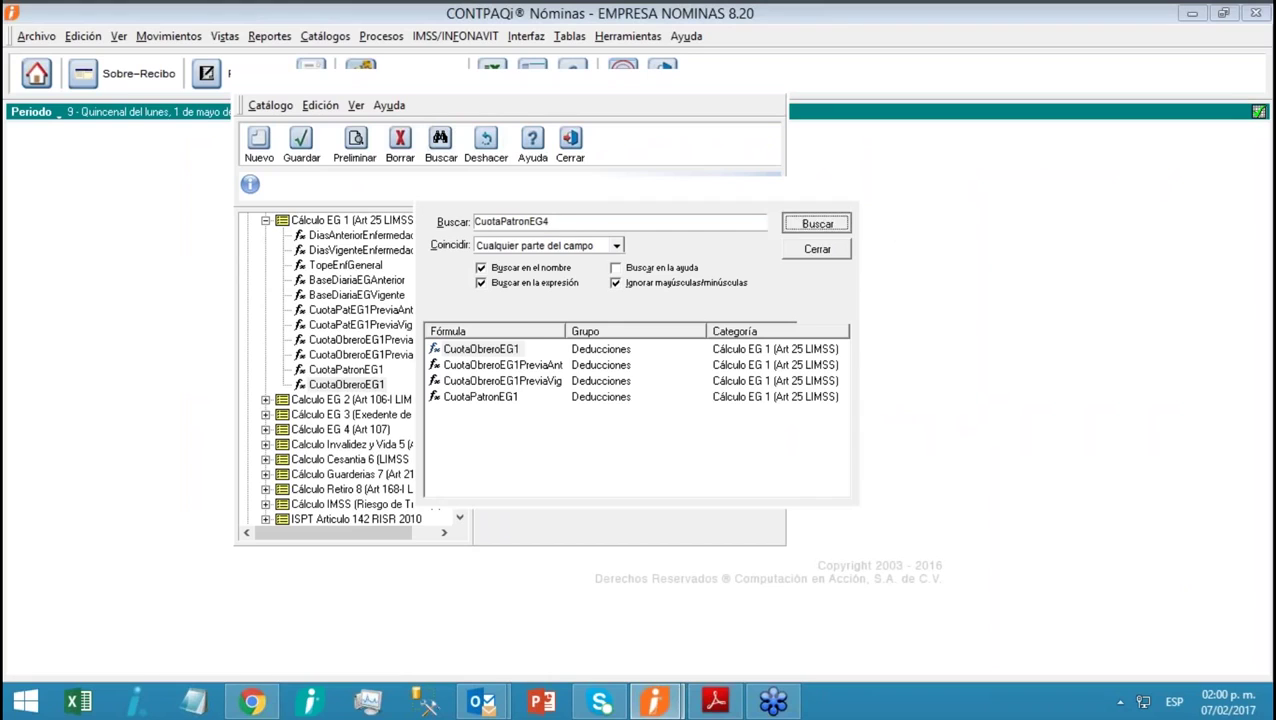
click(818, 228)
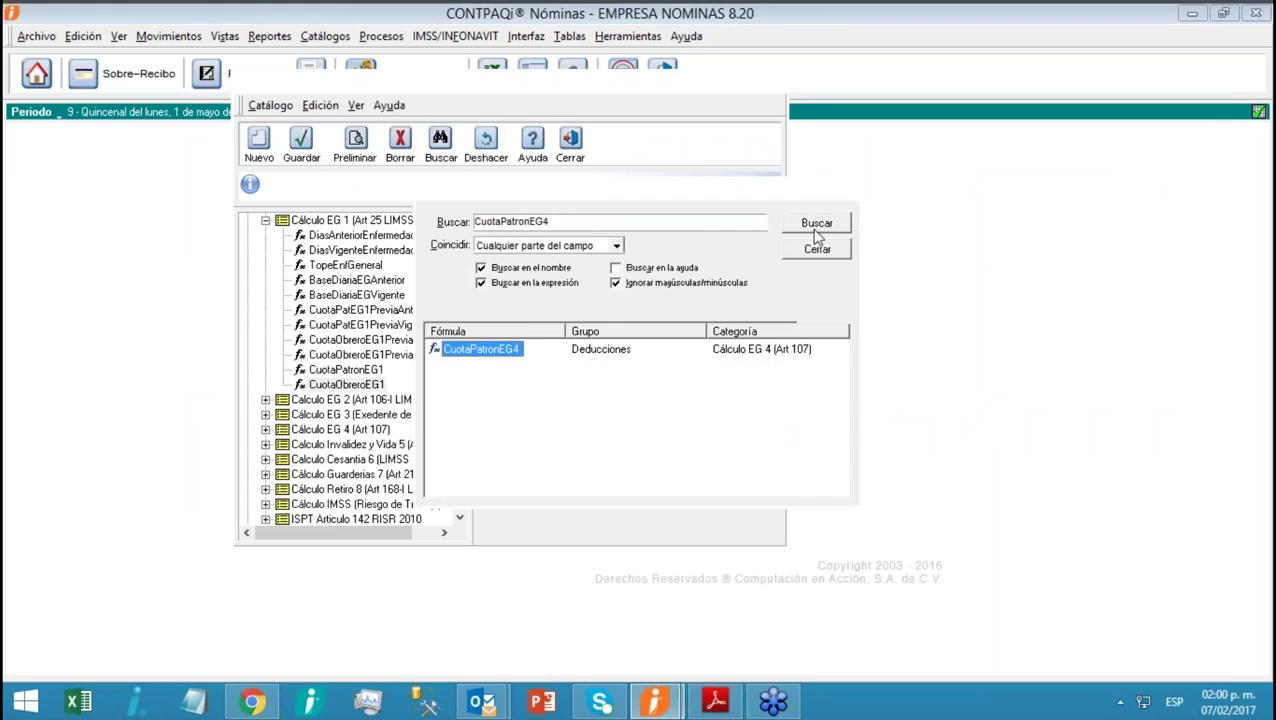
double_click(478, 350)
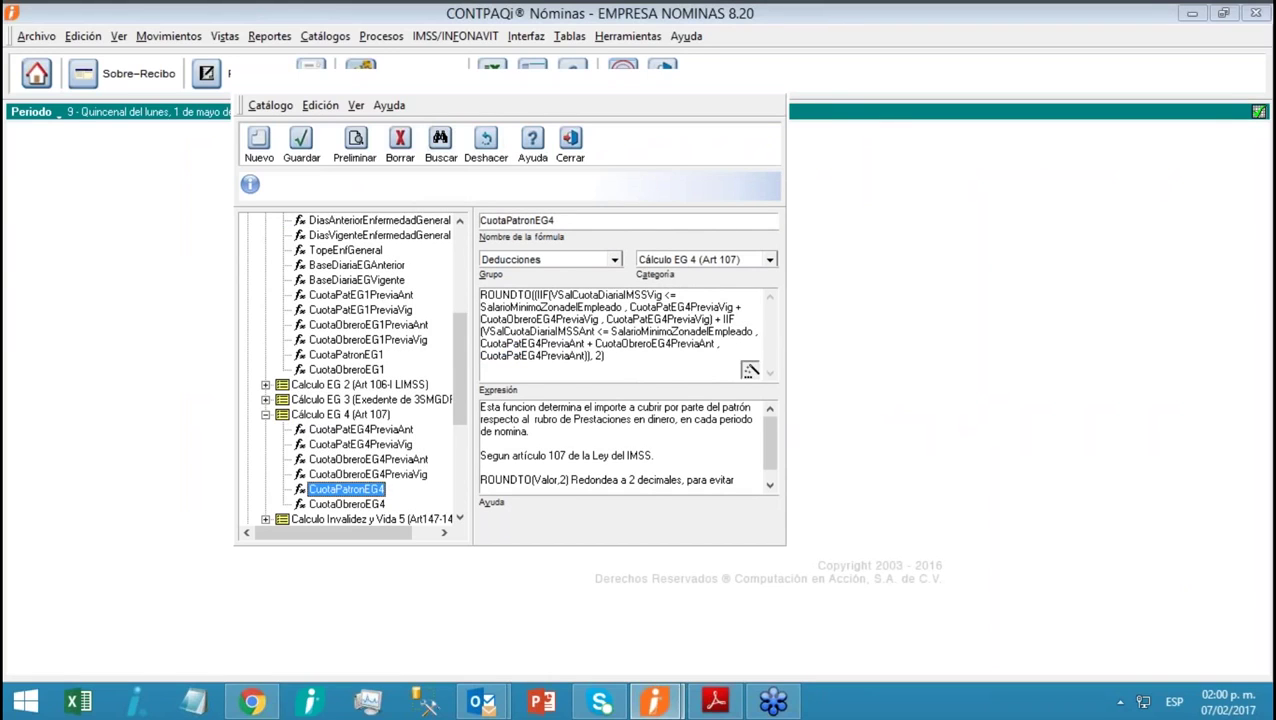
Open the CuotaPatronEG4 expression for editing and copy its complete expression from the PDF guide in Adobe Reader
click(750, 373)
click(715, 703)
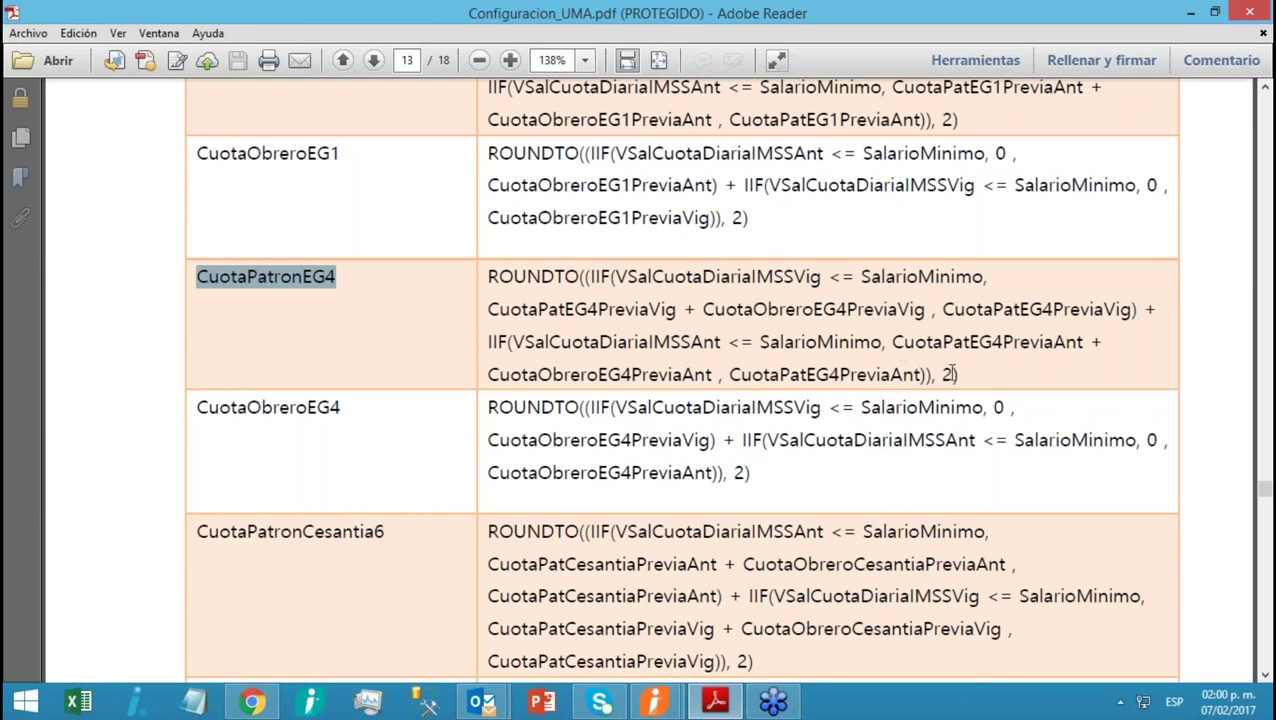
drag(962, 374, 536, 280)
right_click(511, 284)
click(516, 289)
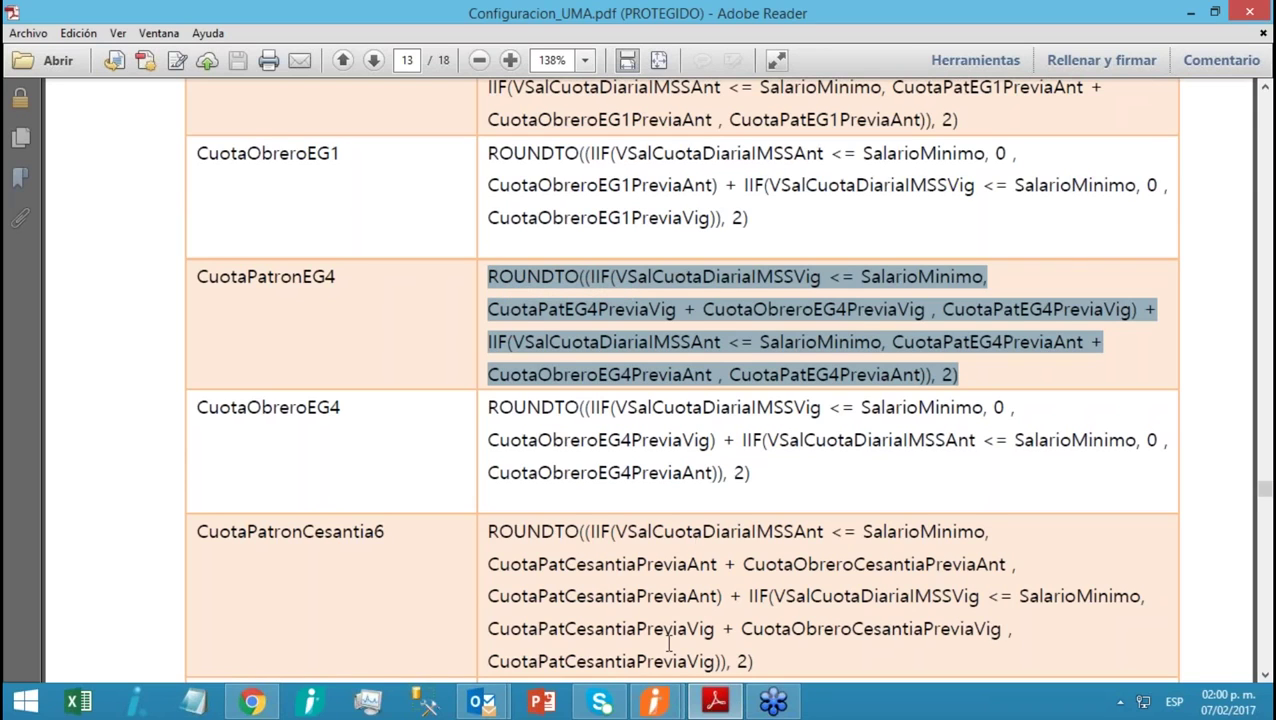
Back in CONTPAQi Nóminas, replace the entire CuotaPatronEG4 expression with the copied one and accept it
click(655, 702)
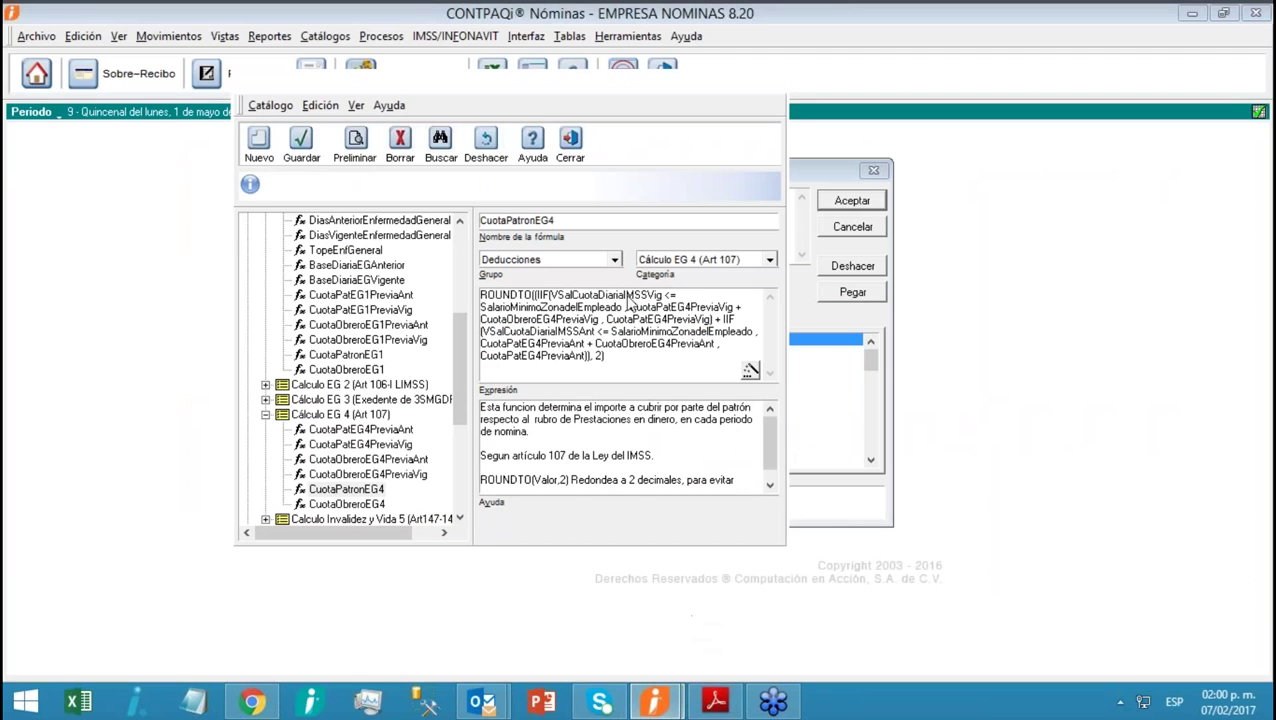
click(808, 385)
key(ctrl+a)
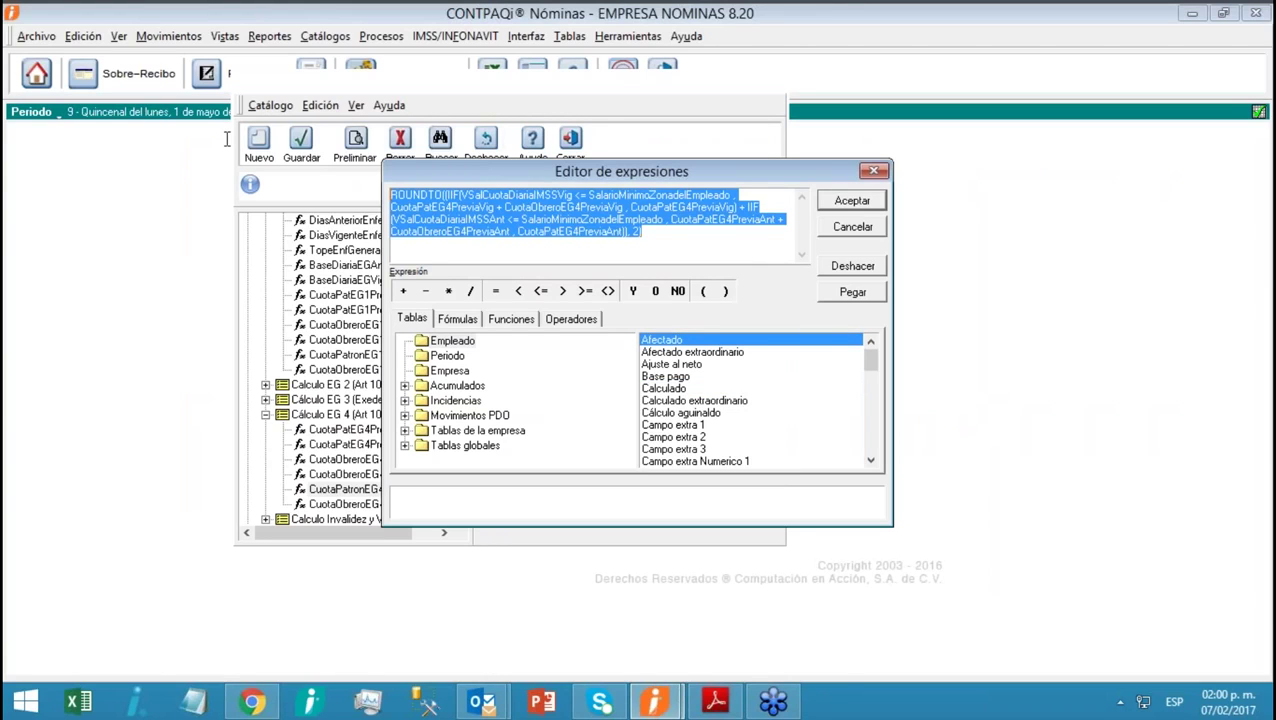
key(Delete)
key(ctrl+v)
click(849, 204)
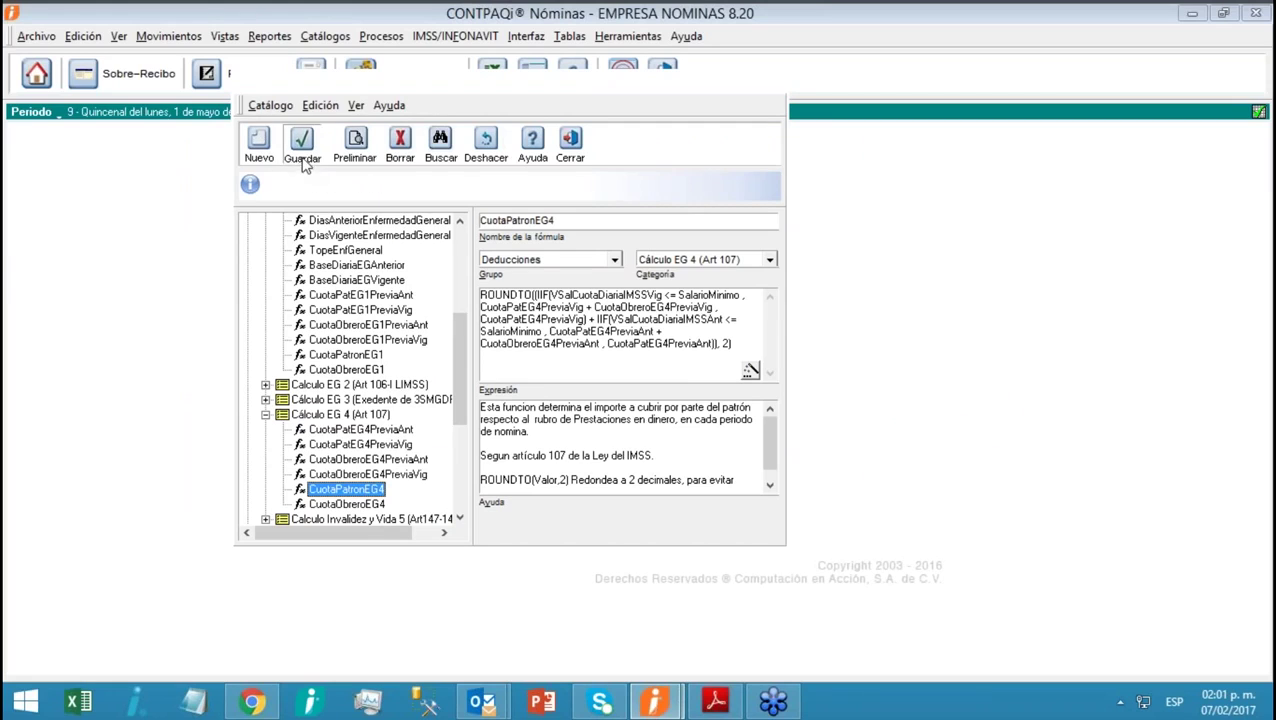
Switch to the PDF guide in Adobe Reader and copy the formula name CuotaObreroEG4 from the table
click(715, 700)
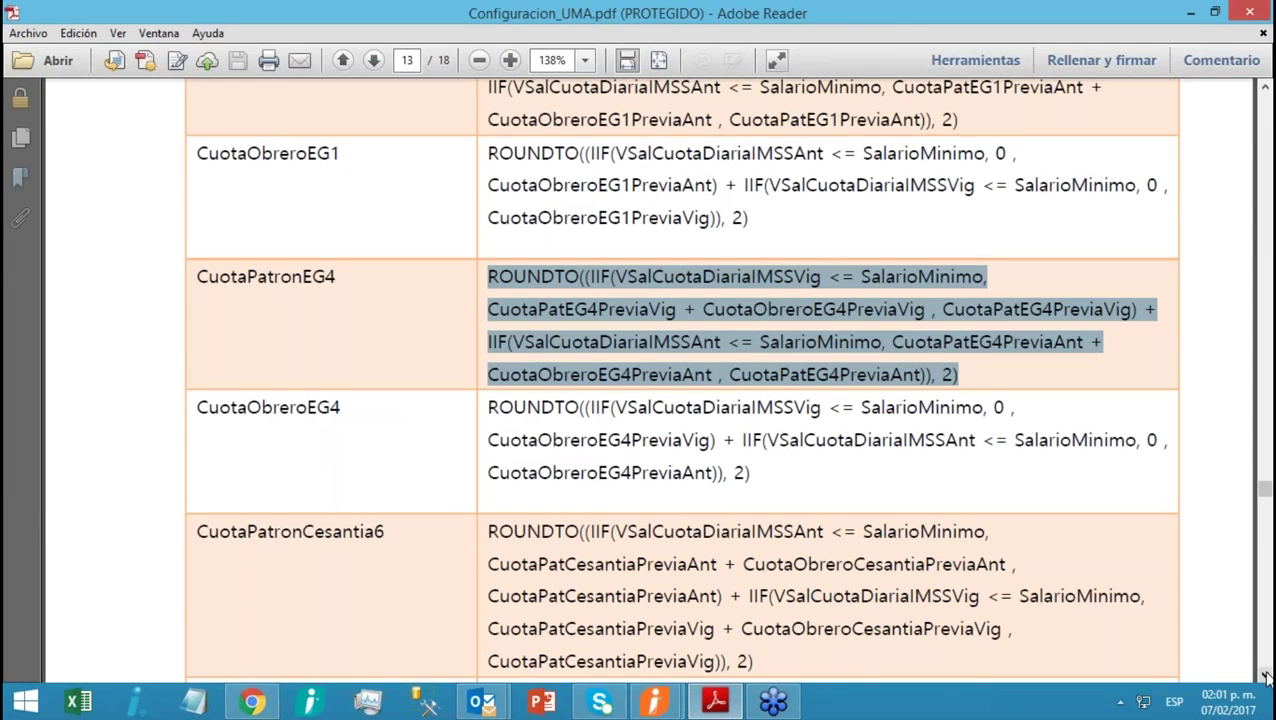
click(1267, 676)
click(366, 170)
drag(200, 160, 348, 183)
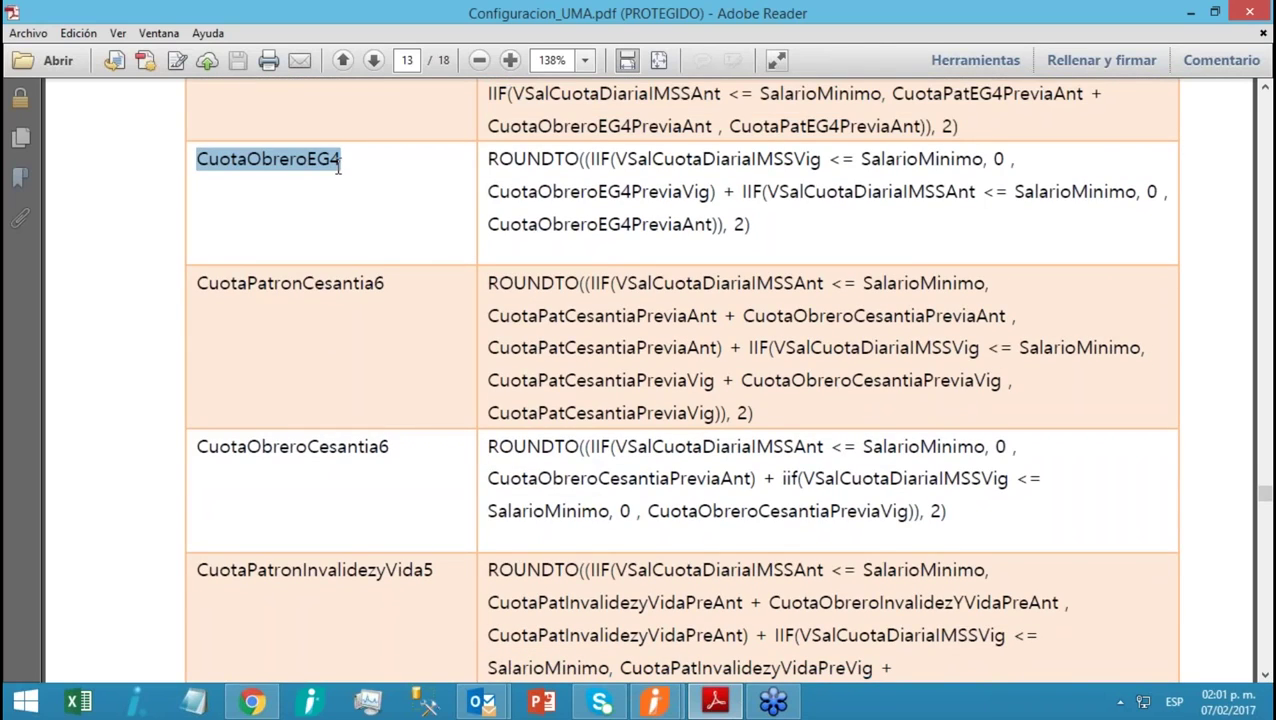
Return to the CONTPAQi Nóminas formula catalog, search for CuotaObreroEG4 using the copied name and open the formula
click(656, 702)
click(740, 618)
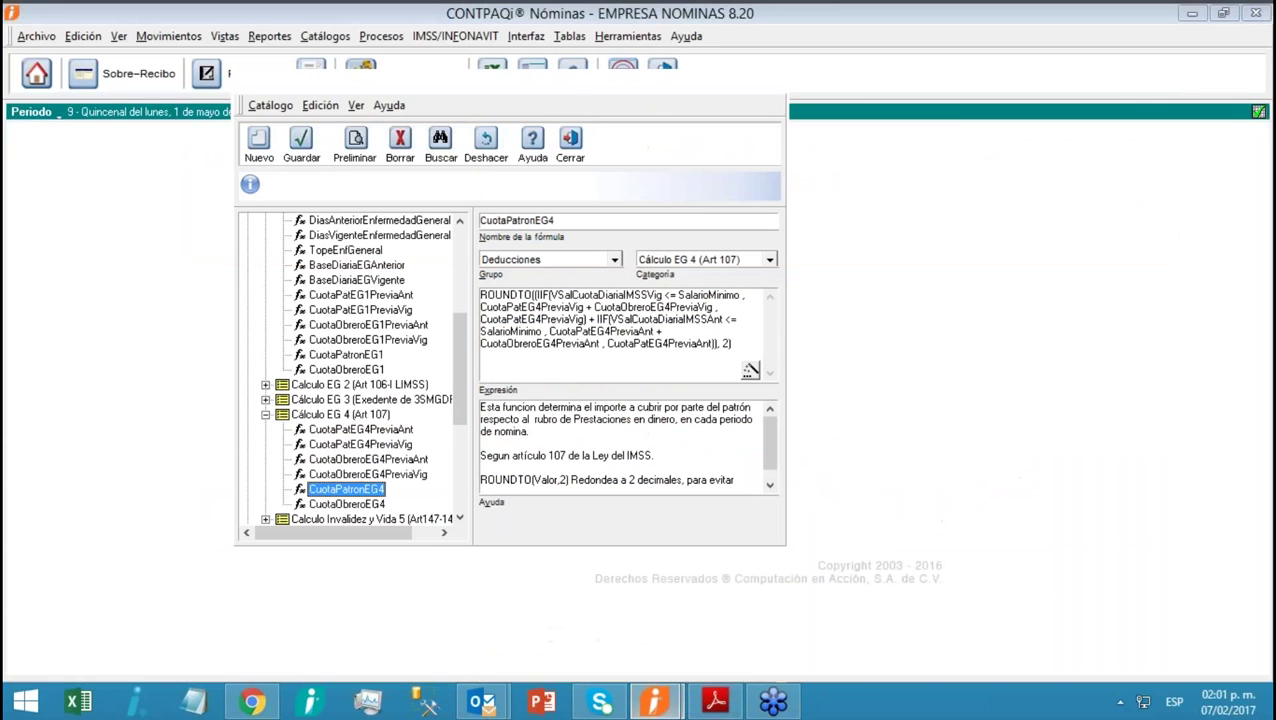
click(442, 142)
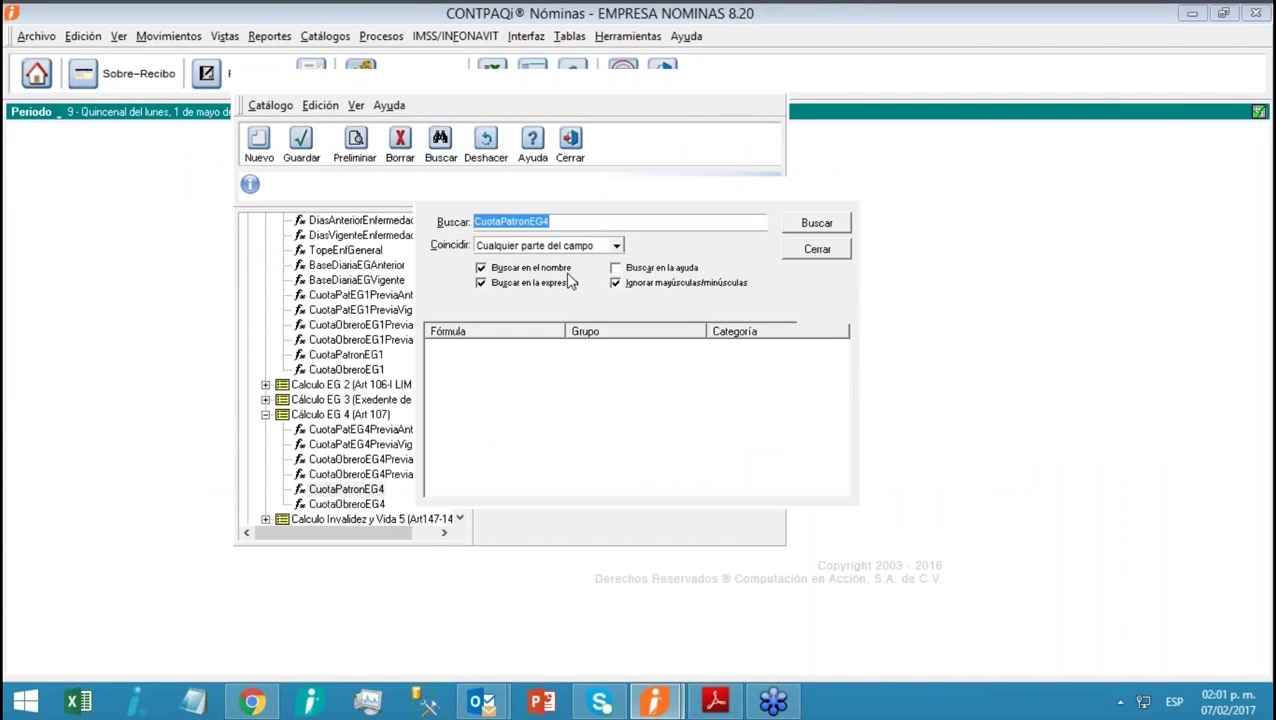
key(BackSpace)
key(ctrl+v)
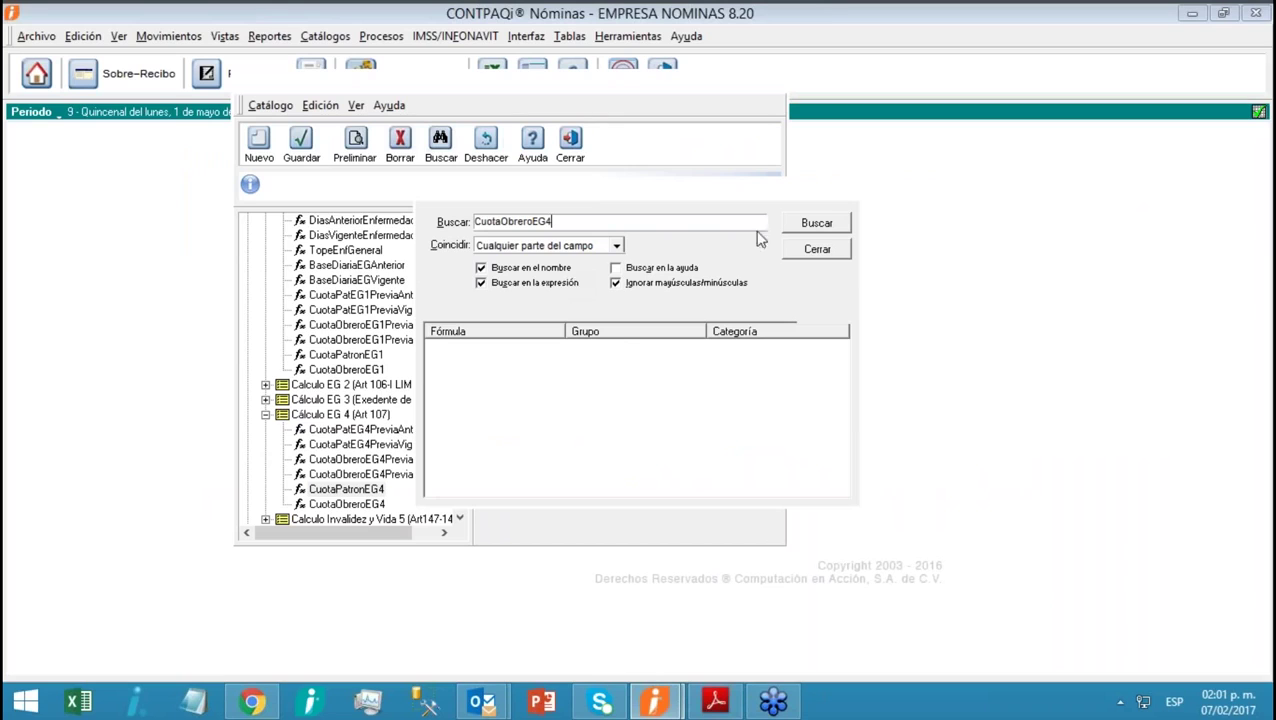
click(812, 224)
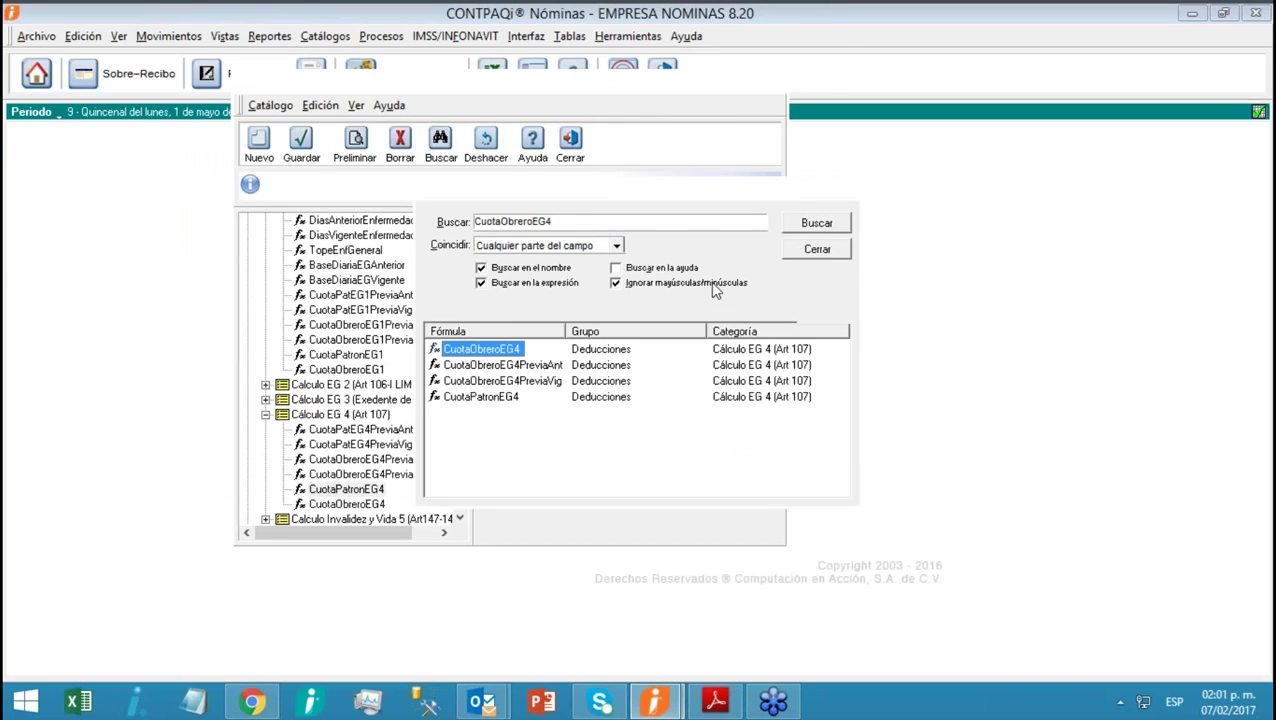
double_click(491, 350)
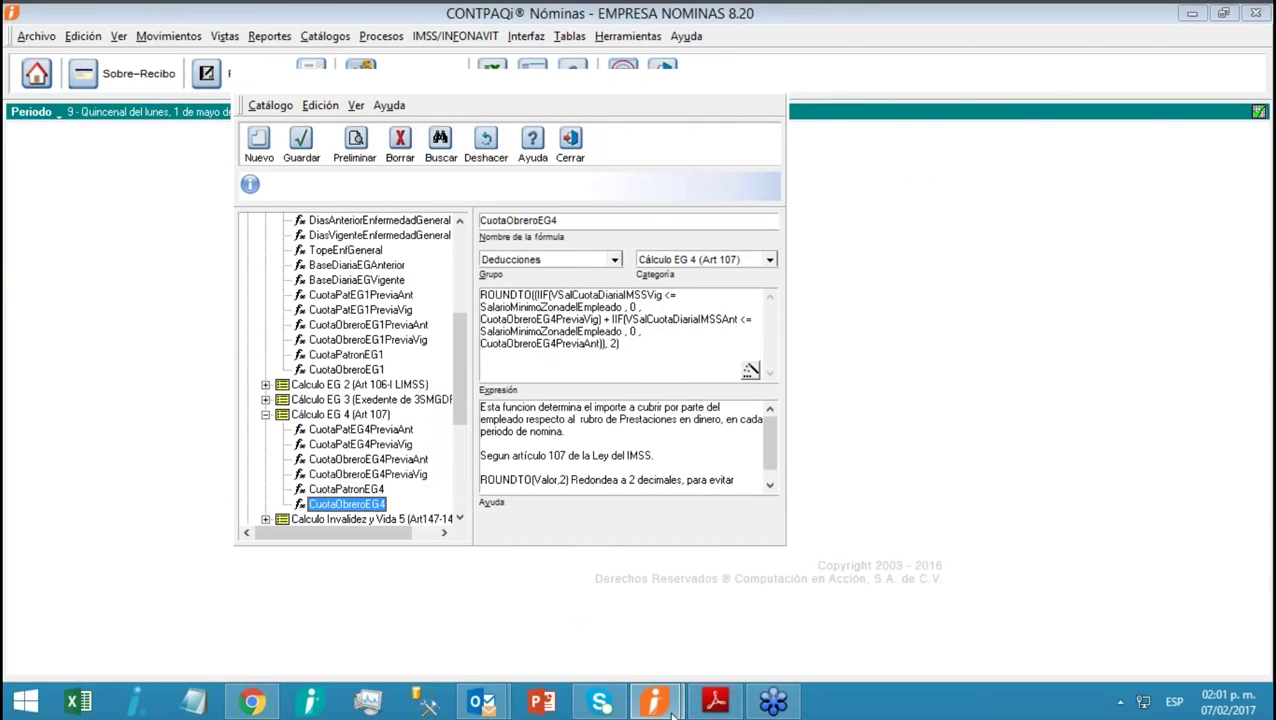
Switch to the PDF guide in Adobe Reader and copy the complete CuotaObreroEG4 expression from the table
click(715, 702)
drag(752, 224, 479, 165)
right_click(511, 169)
click(525, 174)
Back in CONTPAQi Nóminas, replace the entire CuotaObreroEG4 expression with the copied one, accept it and save the formula
click(671, 707)
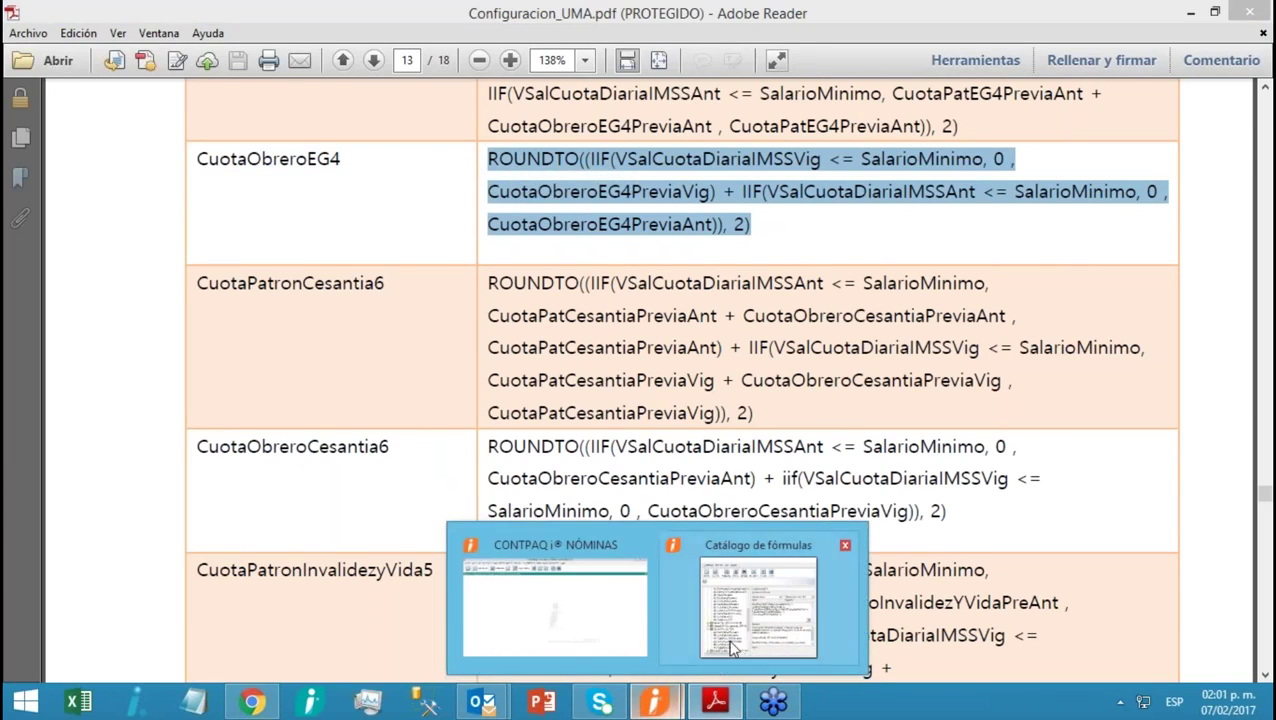
click(727, 630)
click(752, 370)
key(Delete)
key(ctrl+v)
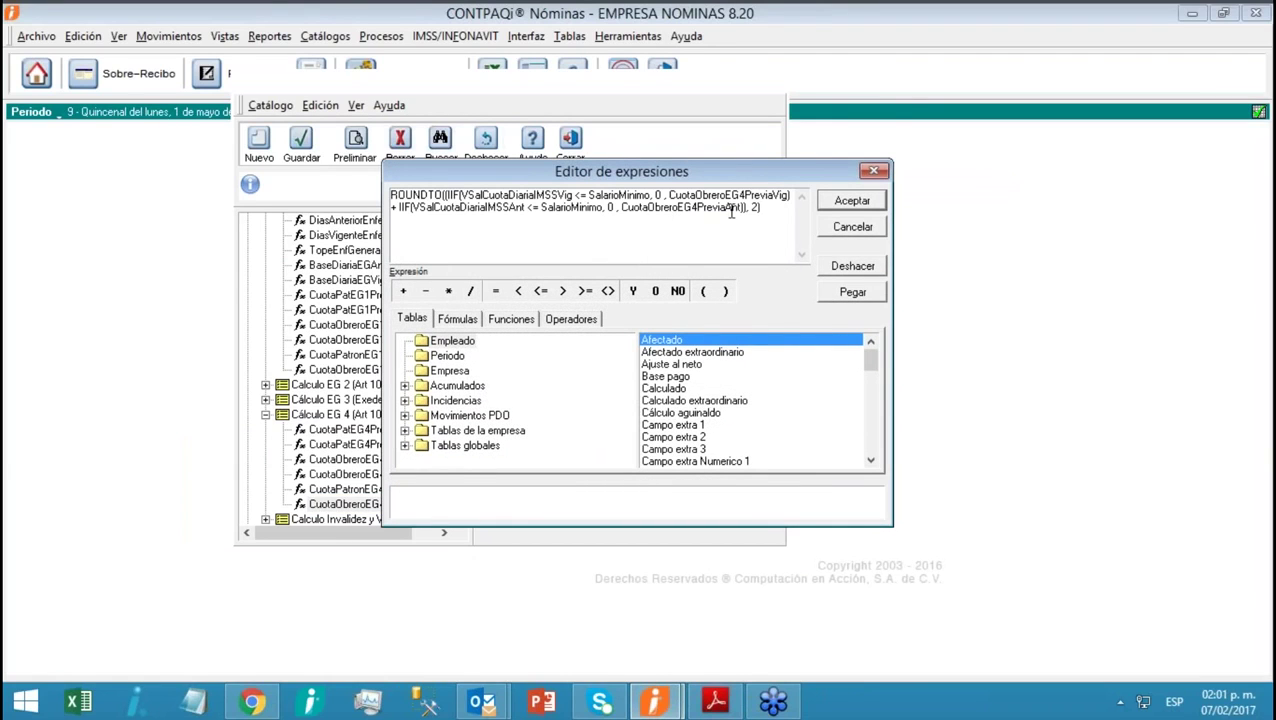
click(850, 201)
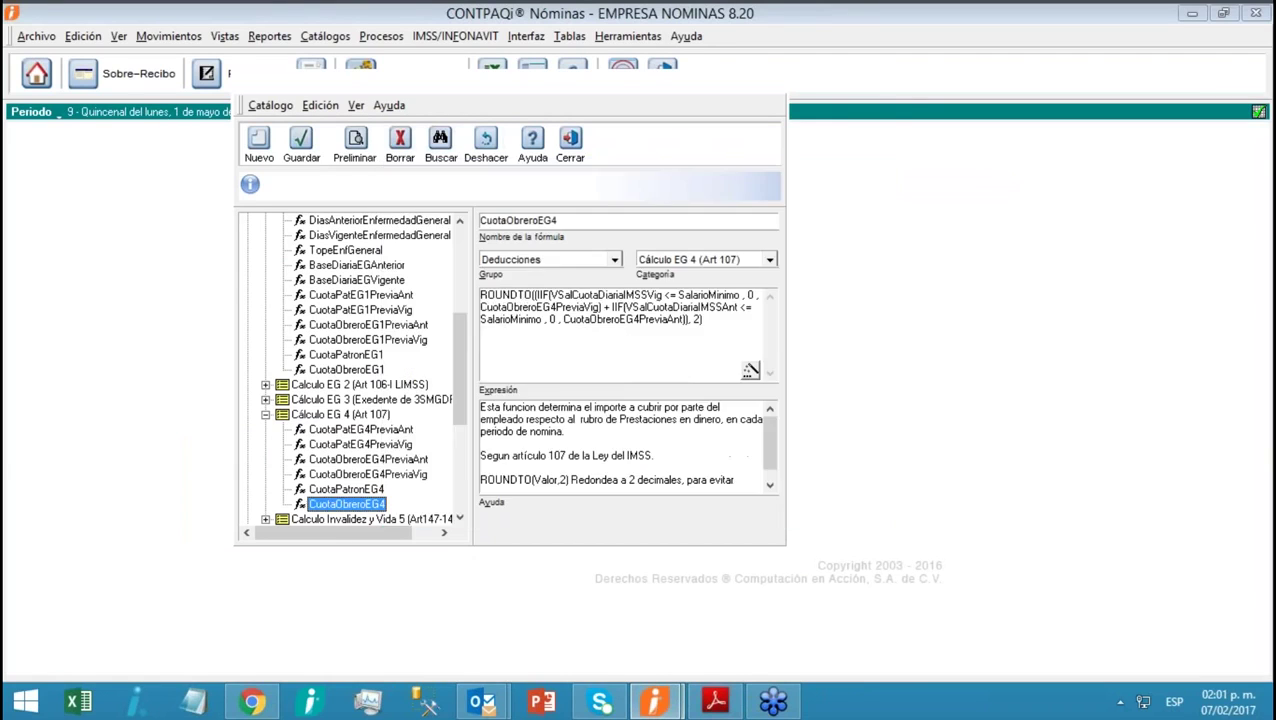
click(301, 143)
Switch to the PDF guide in Adobe Reader and copy the formula name CuotaPatronCesantia6 from the table
click(715, 700)
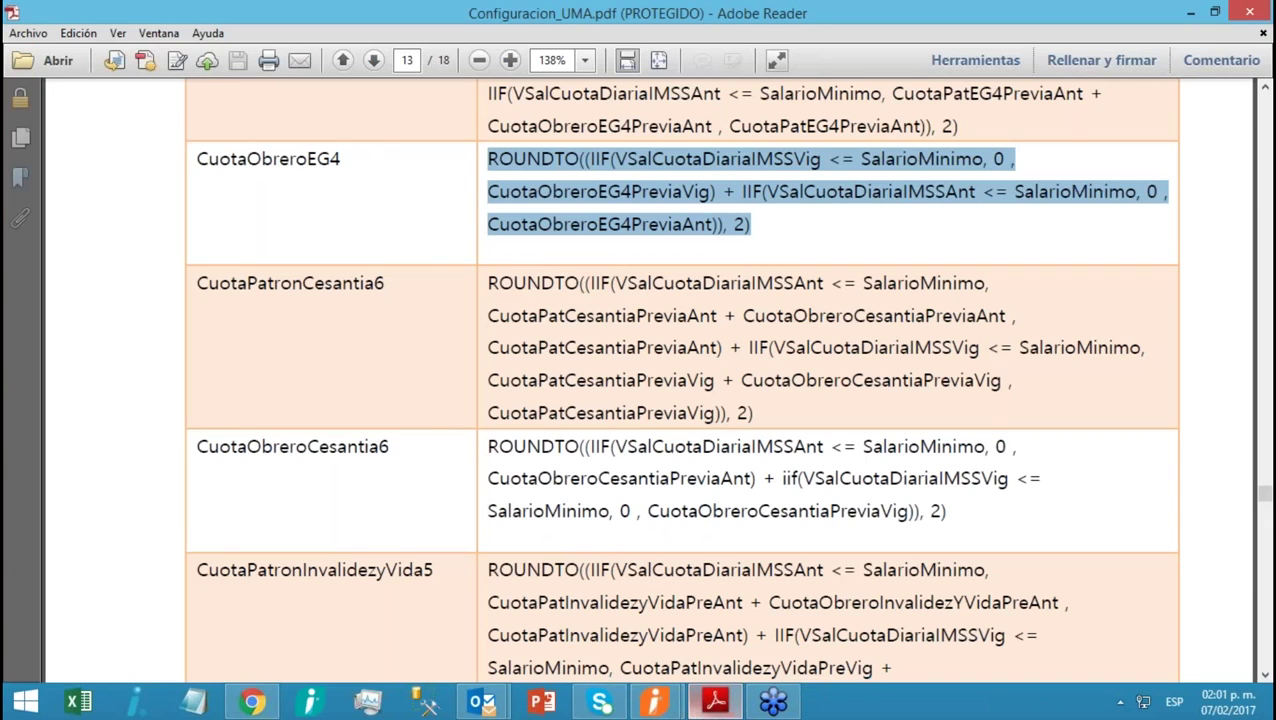
click(1267, 677)
click(1267, 677)
click(1267, 677)
click(1267, 677)
click(1267, 677)
click(1267, 677)
click(1267, 677)
drag(385, 180, 199, 172)
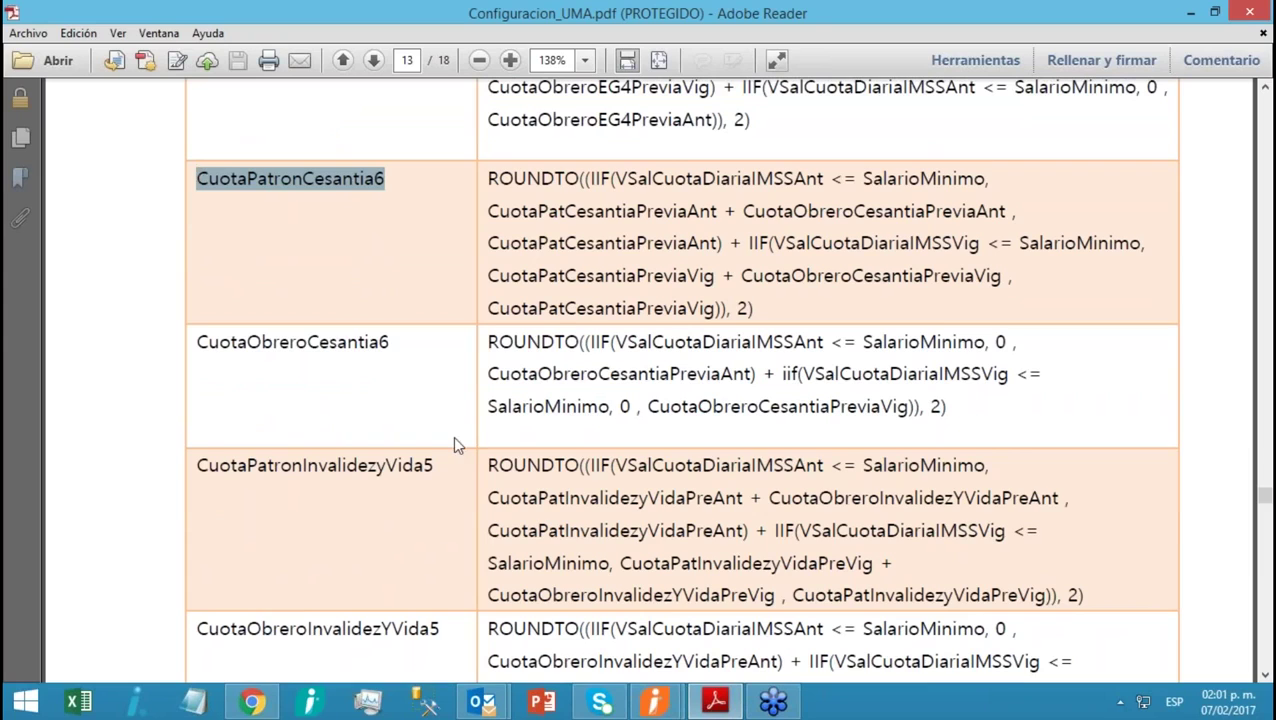
Return to the CONTPAQi Nóminas formula catalog, search for CuotaPatronCesantia6 using the copied name and open the formula
click(745, 600)
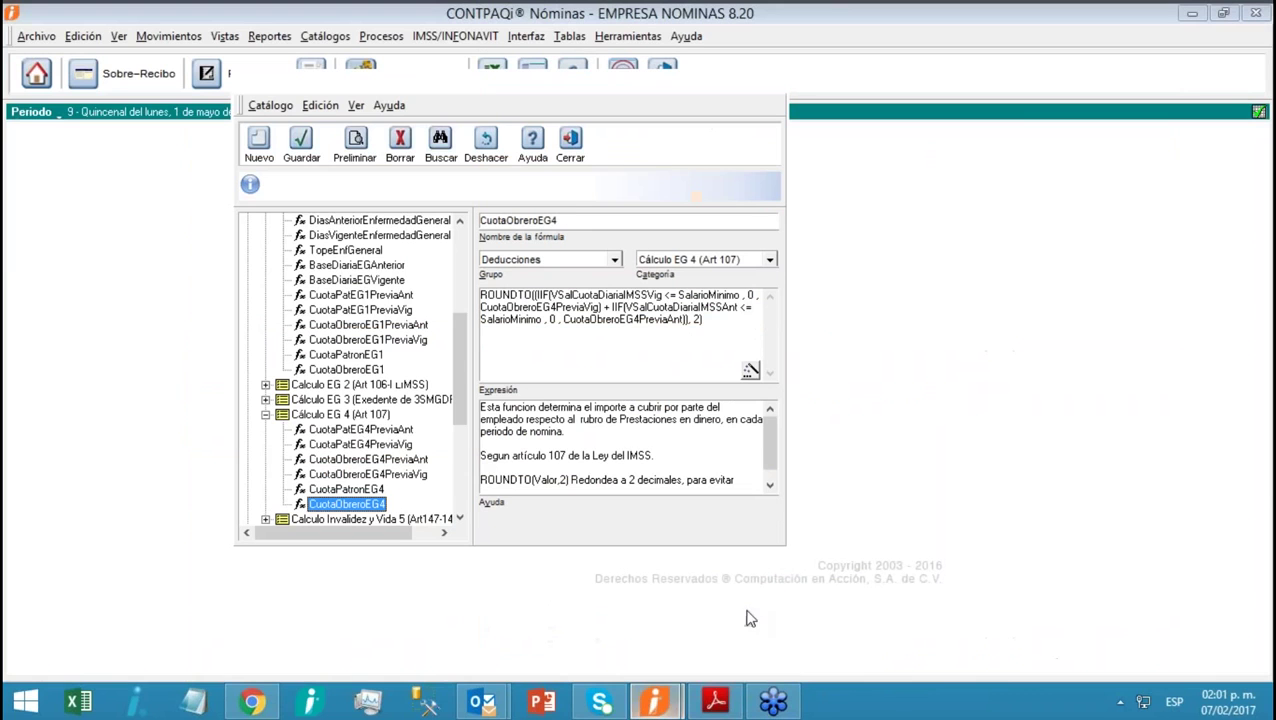
click(441, 150)
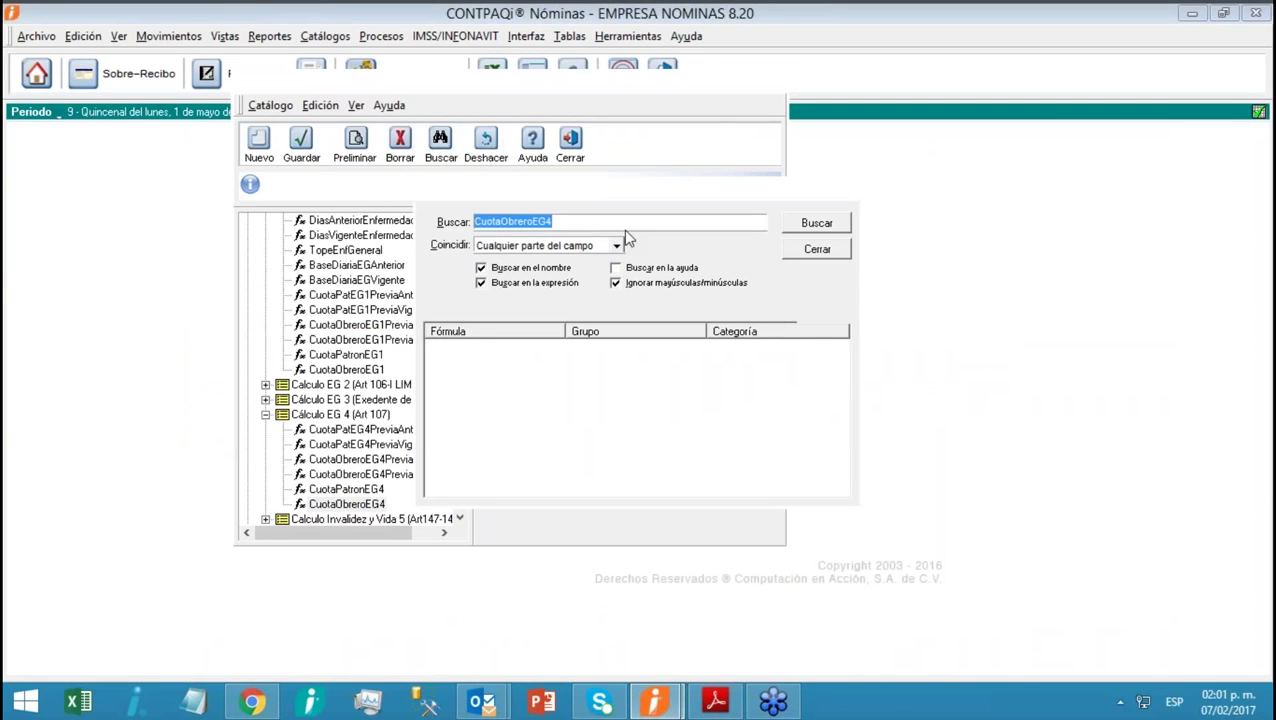
key(ctrl+v)
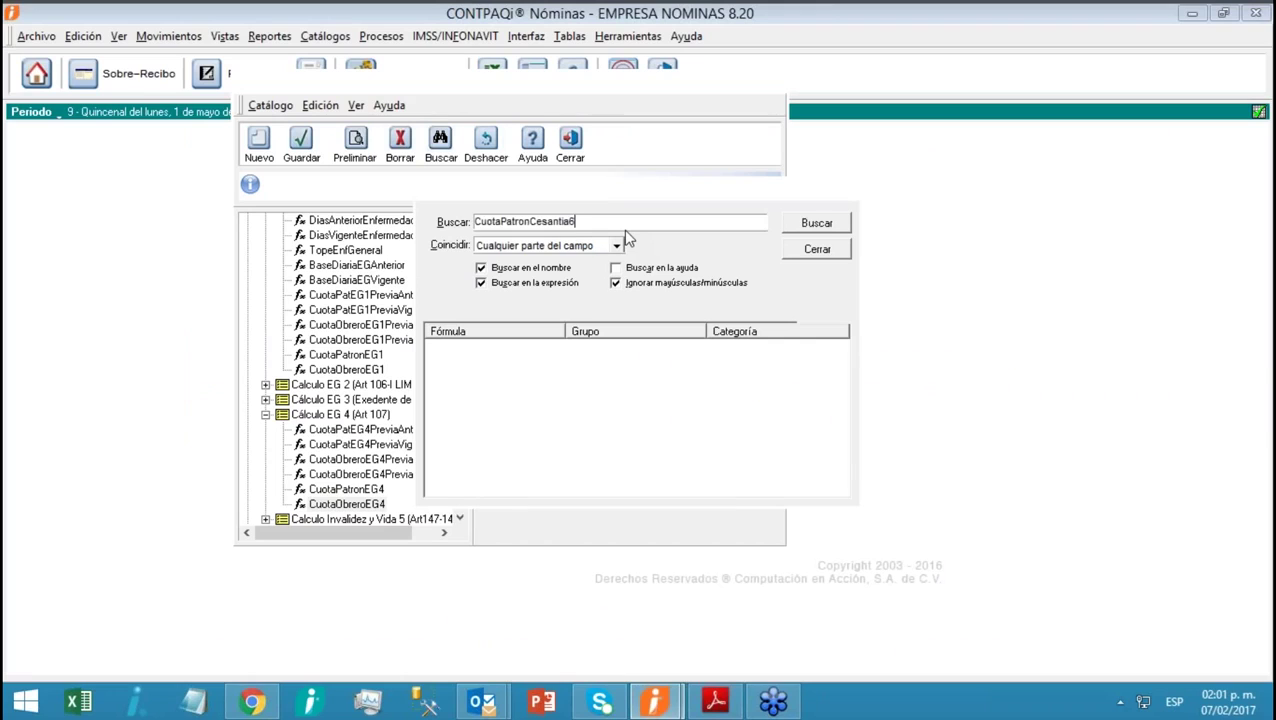
click(817, 222)
double_click(495, 355)
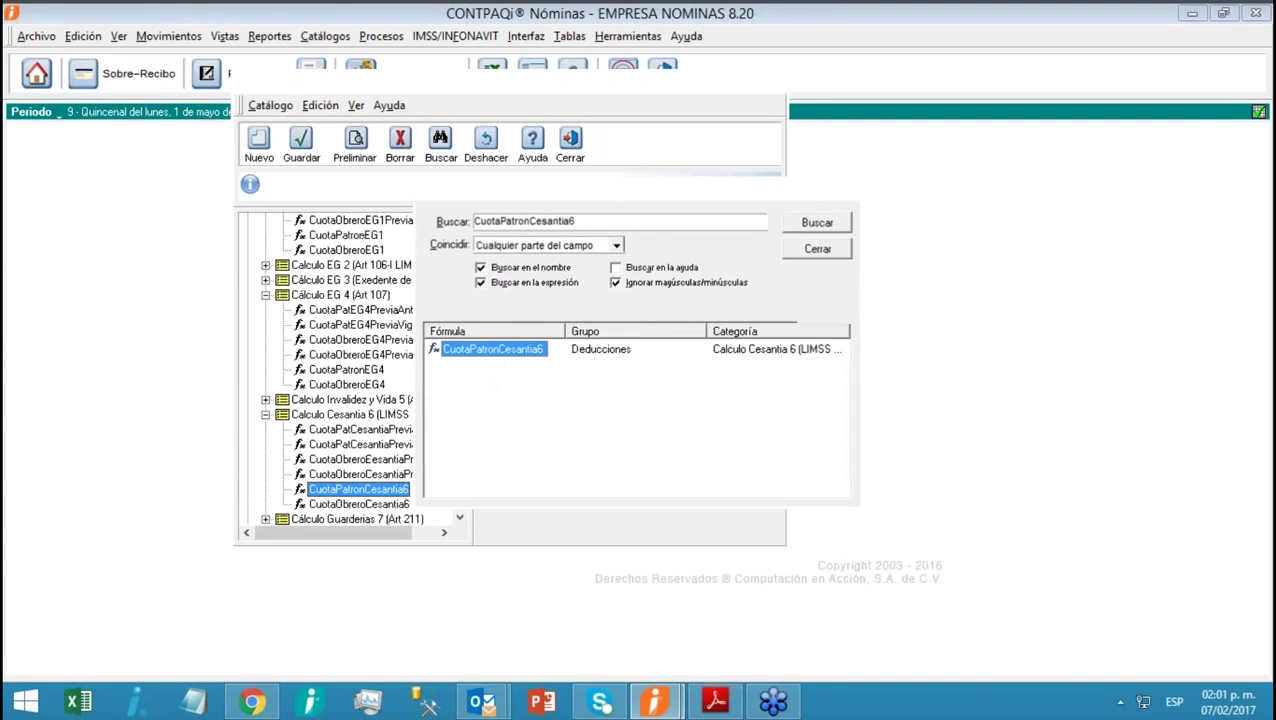
Copy the complete CuotaPatronCesantia6 expression from the guide in Adobe Reader and replace the formula's whole expression in CONTPAQi Nóminas with it
click(717, 705)
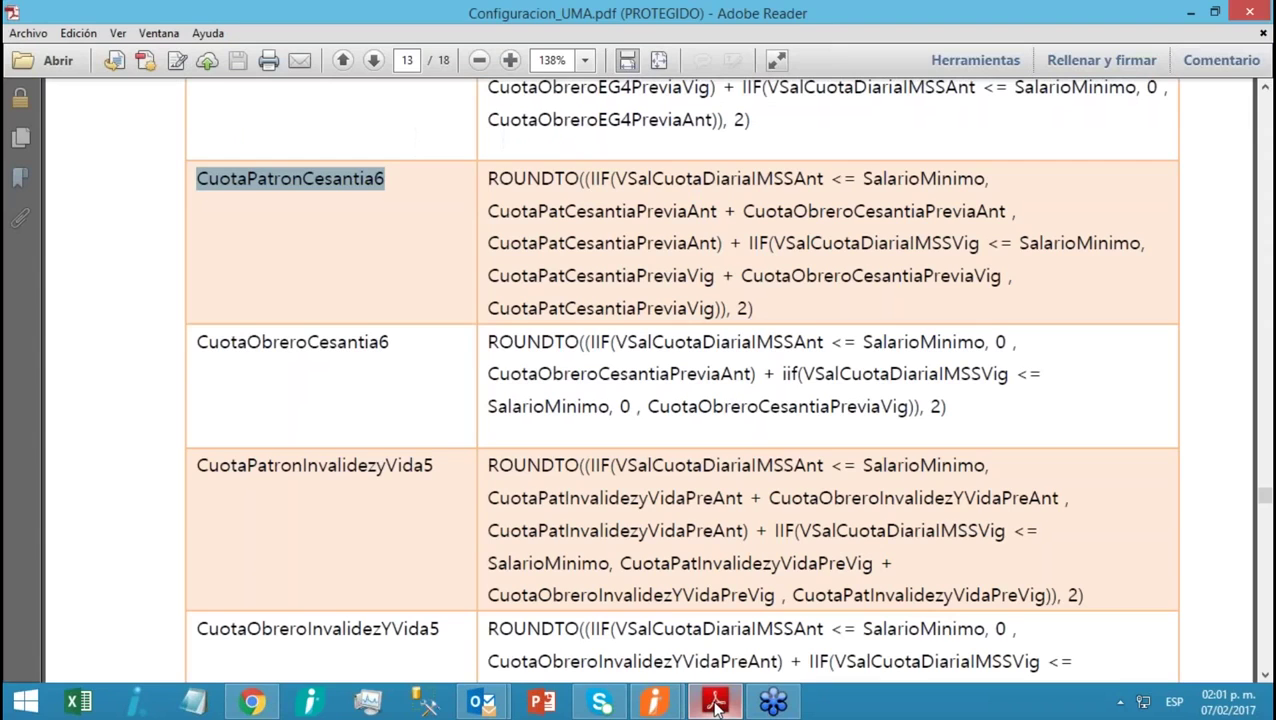
drag(757, 308, 491, 183)
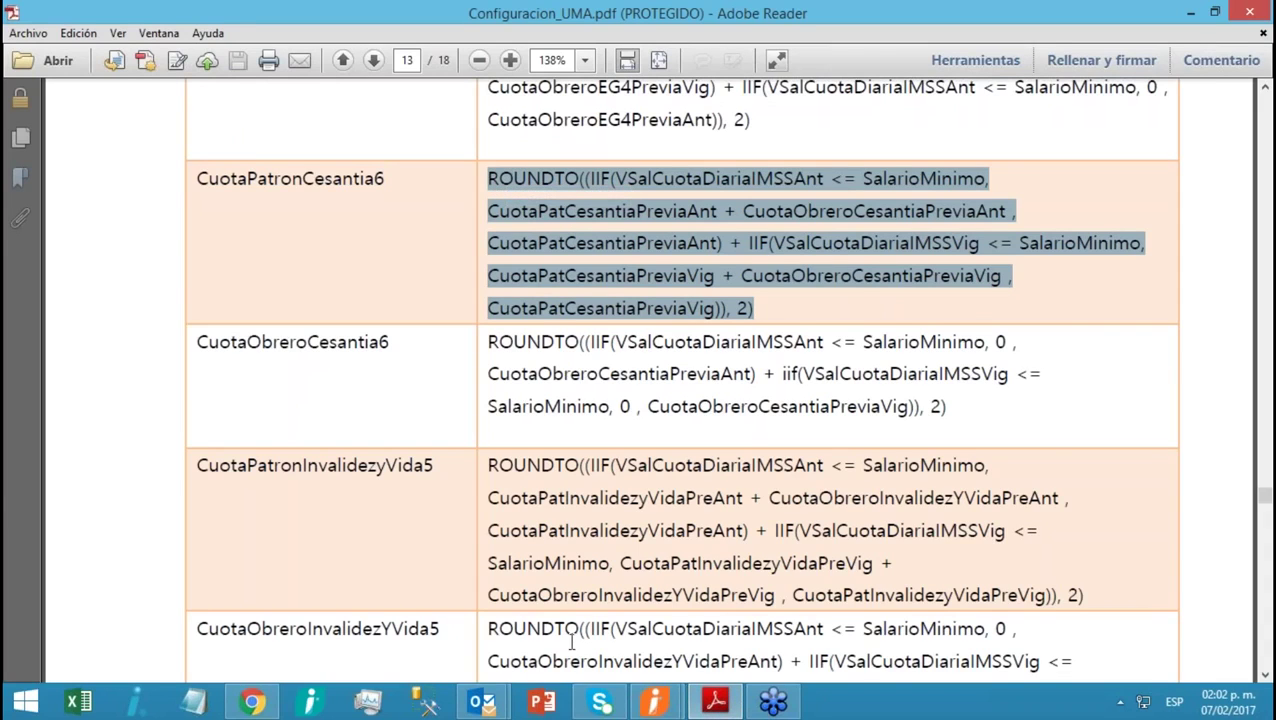
mouse_move(656, 703)
click(741, 636)
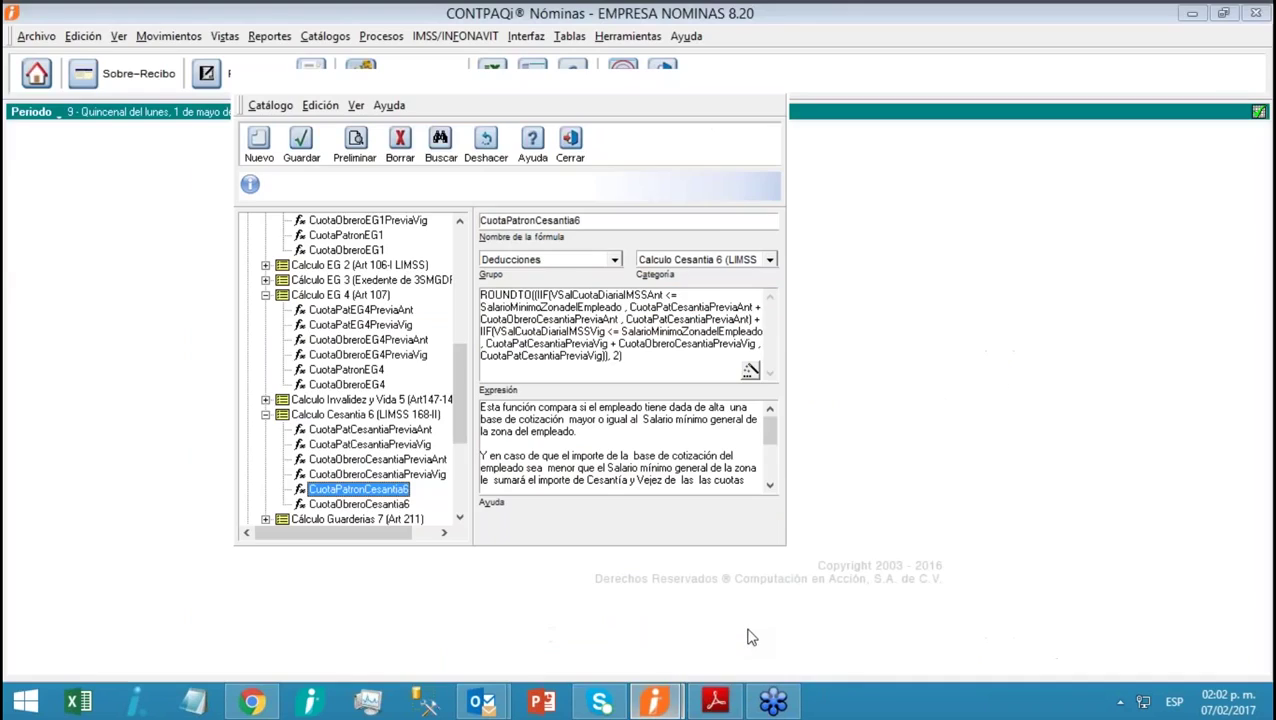
click(750, 371)
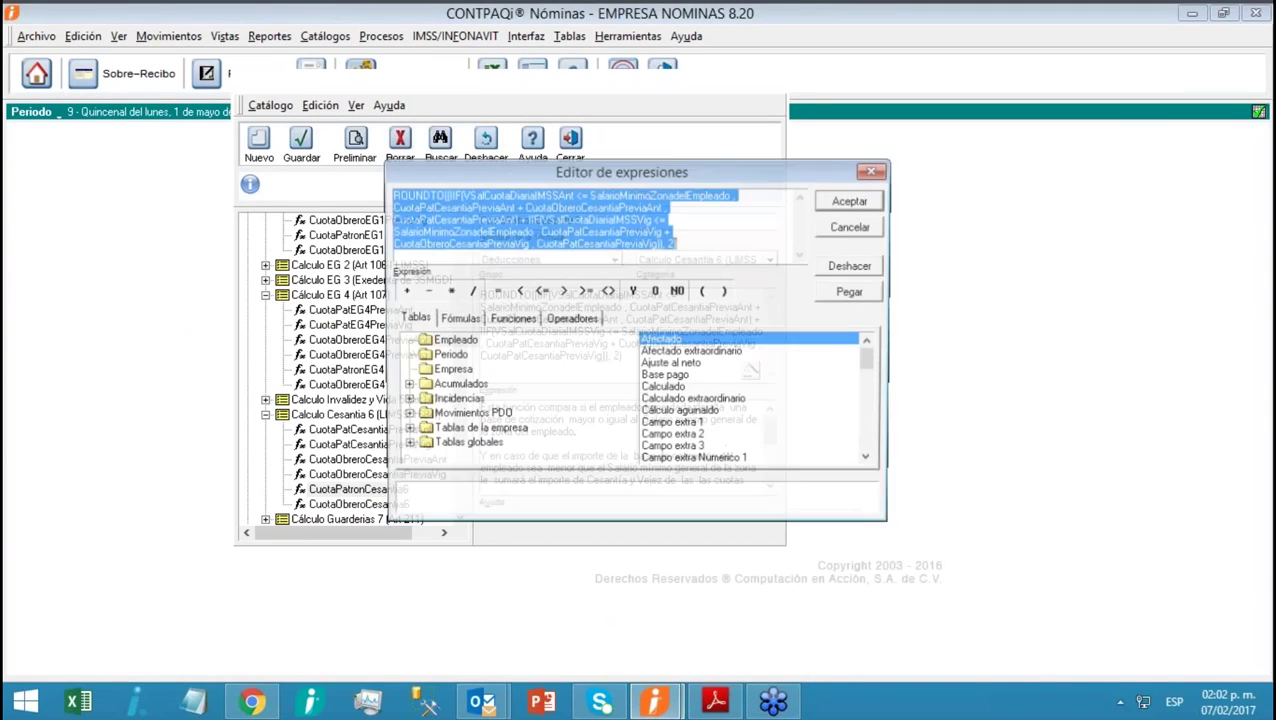
key(Delete)
text(ROUNDTO(((IIF(VSalCuotaDiariaIMSSAnt <= SalarioMinimo, CuotaPatCesantiaPreviaAnt + CuotaObreroCesantiaPreviaAnt , CuotaPatCesantiaPreviaAnt) + IIF (VSalCuotaDiariaIMSSVig <= SalarioMinimo, CuotaPatCesantiaPreviaVig + CuotaObreroCesantiaPreviaVig , CuotaPatCesantiaPreviaVig)), 2))
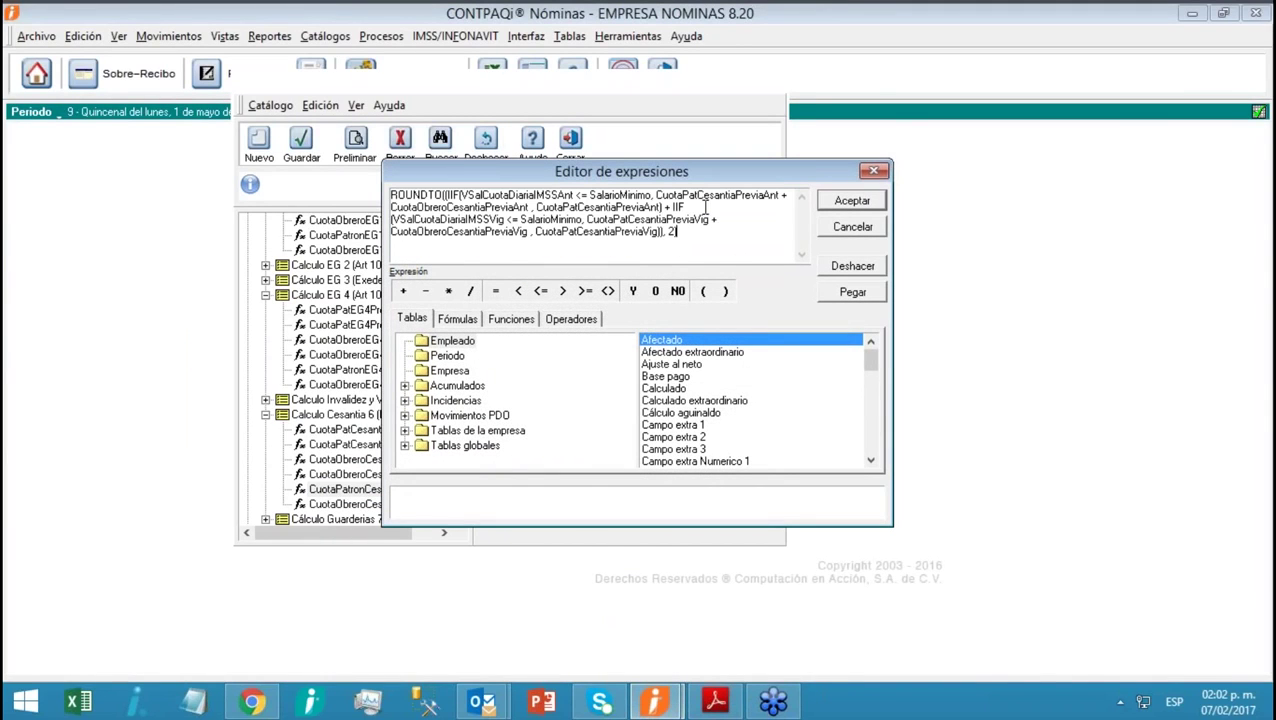
click(850, 201)
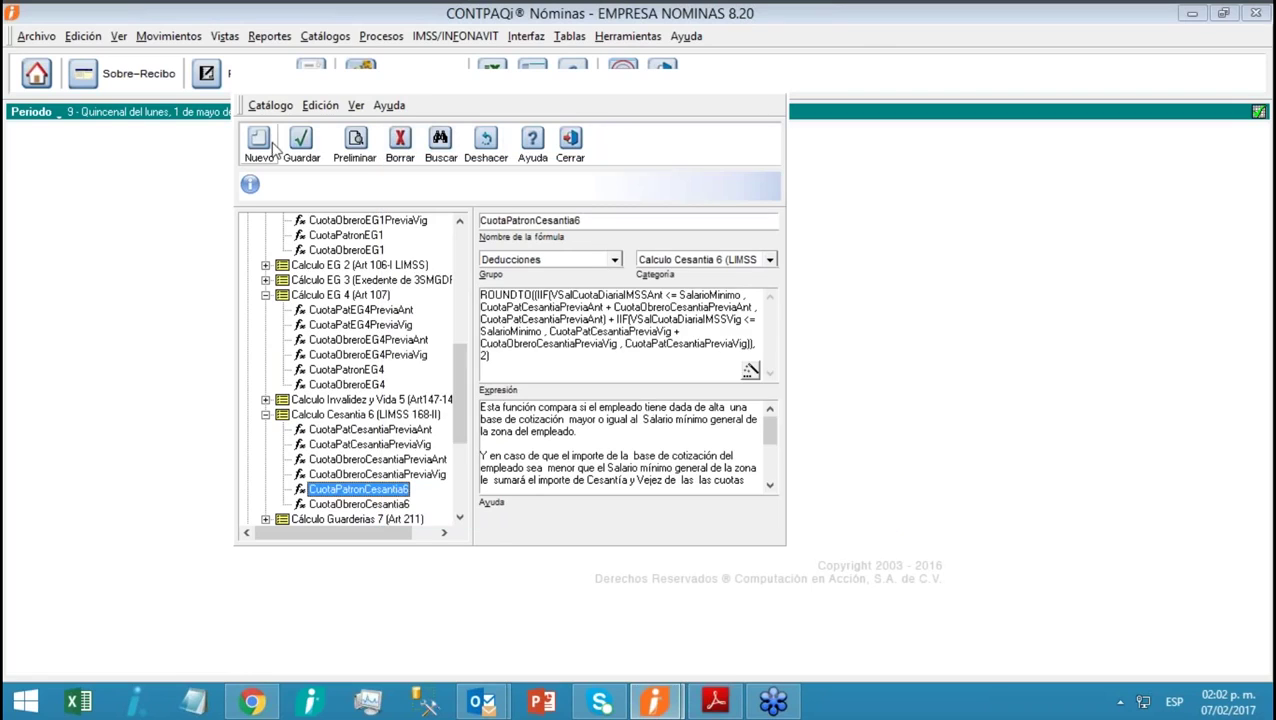
Copy the formula name CuotaObreroCesantia6 from the PDF guide's table in Adobe Reader and return to the CONTPAQi Nóminas formula catalog
click(715, 700)
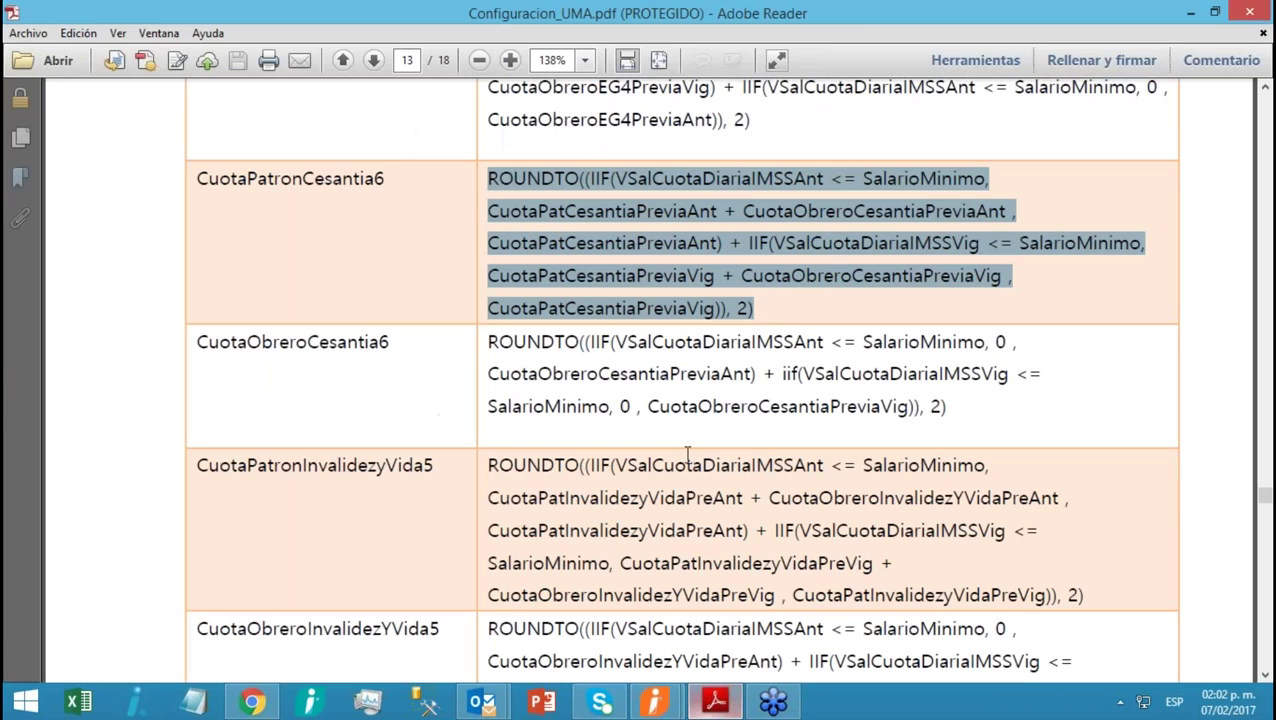
click(1264, 675)
click(1264, 675)
click(1265, 676)
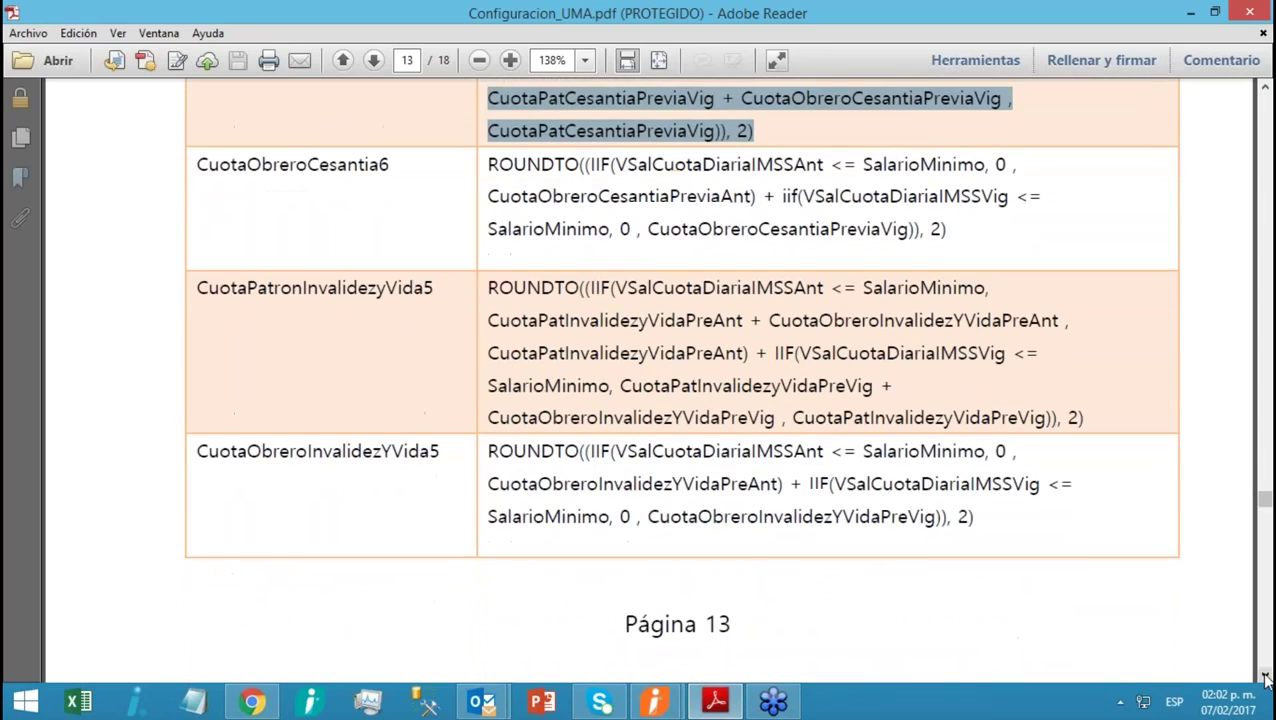
click(1265, 676)
click(1265, 676)
drag(388, 132, 196, 140)
key(ctrl+c)
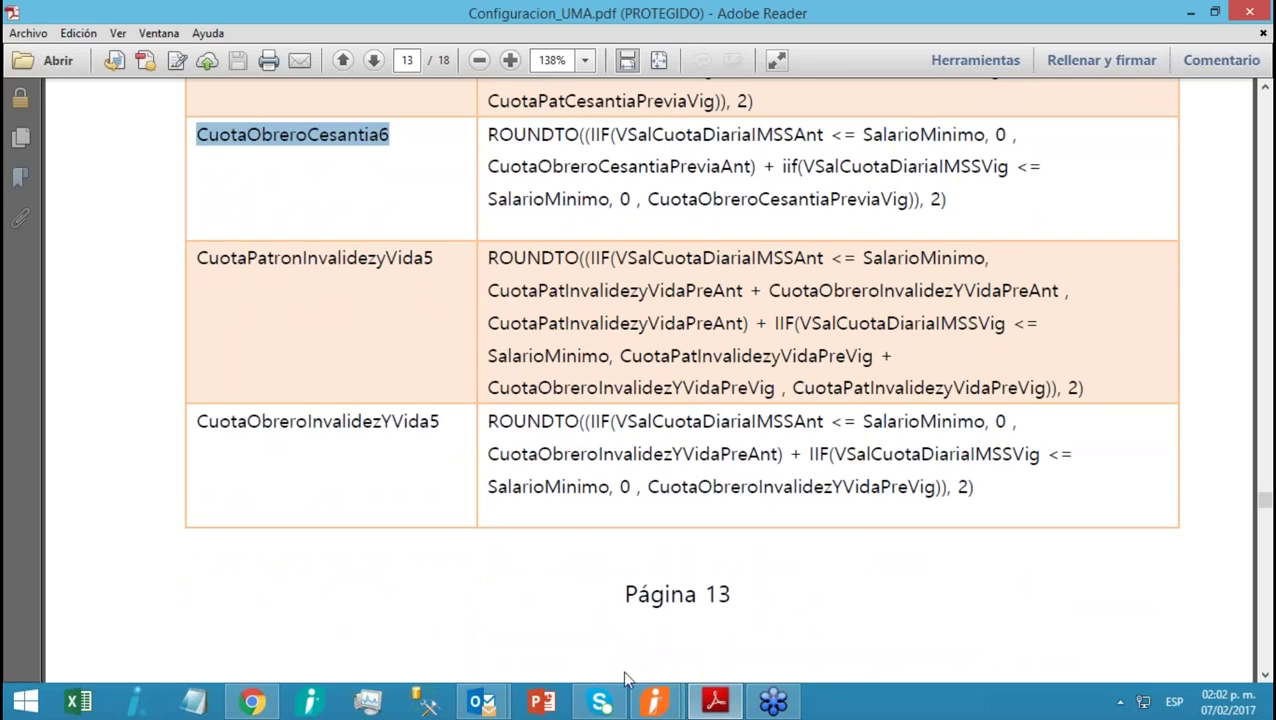
click(655, 700)
click(720, 600)
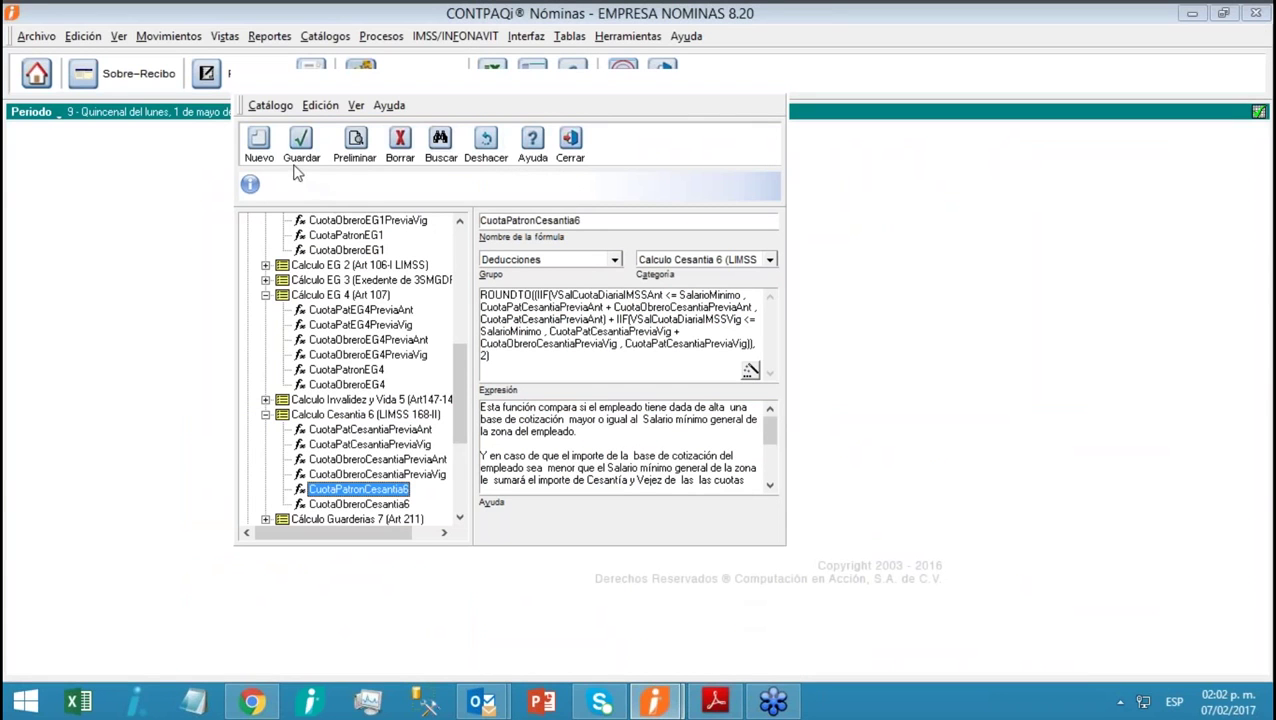
Search the formula catalog for CuotaObreroCesantia6 using the copied name and open the formula
click(441, 150)
key(BackSpace)
key(ctrl+v)
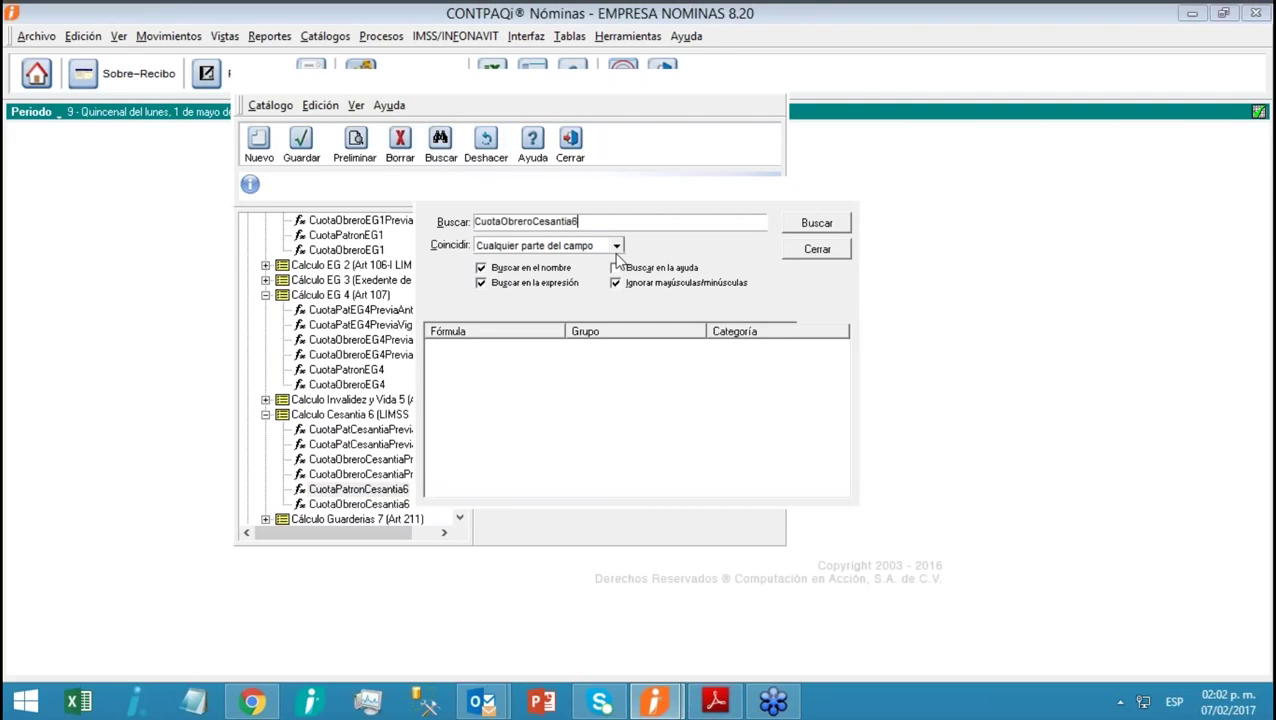
click(833, 227)
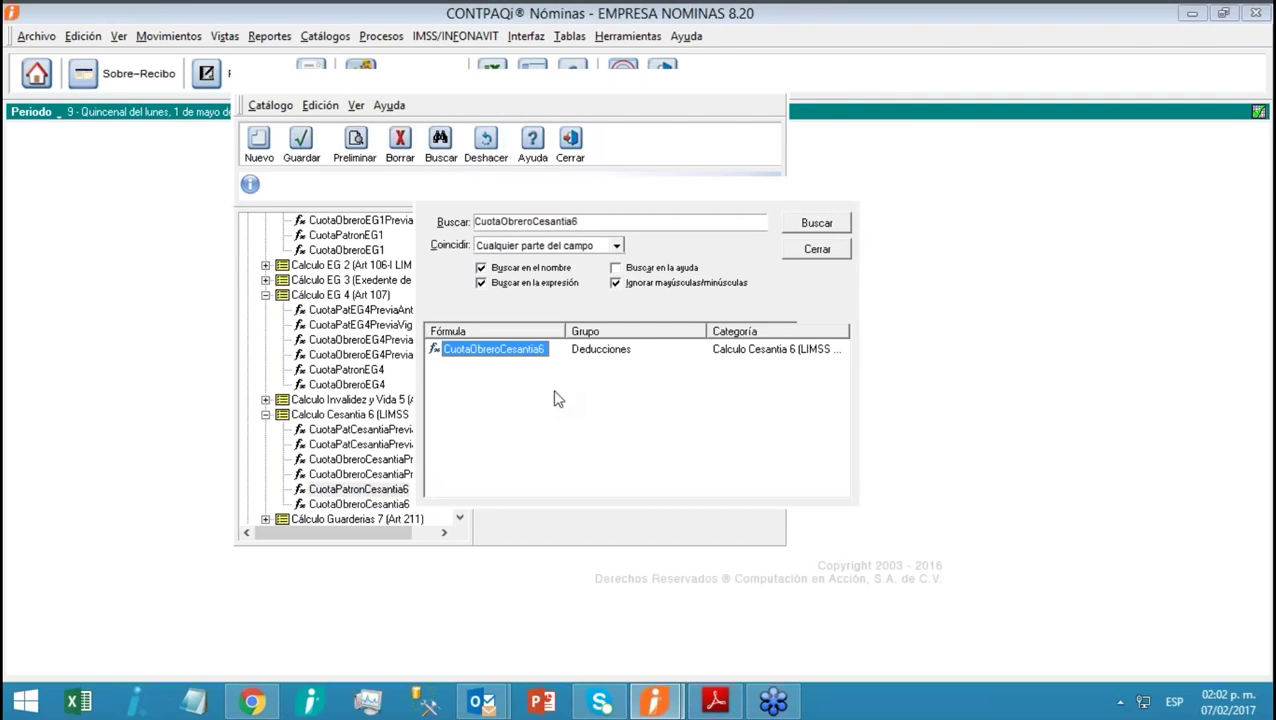
double_click(491, 352)
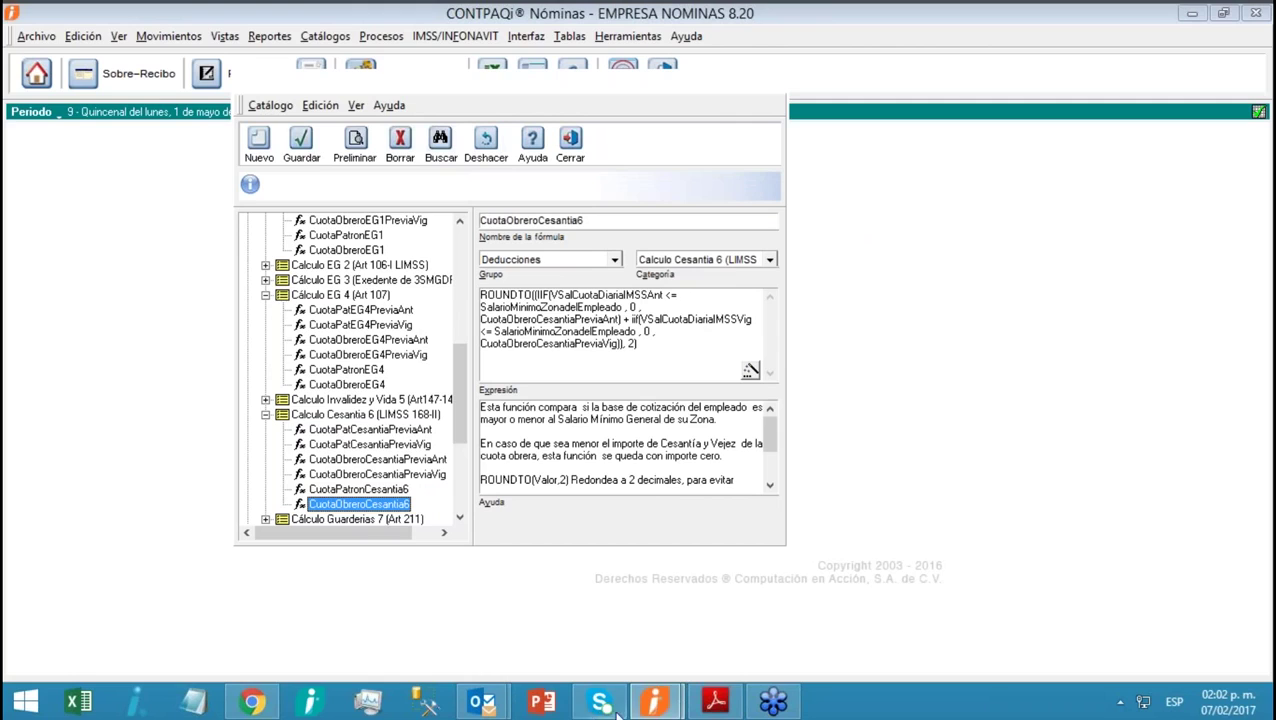
Copy the complete CuotaObreroCesantia6 expression from the PDF guide in Adobe Reader and return to the CONTPAQi Nóminas formula catalog
click(715, 701)
drag(959, 202, 513, 131)
right_click(513, 135)
click(532, 143)
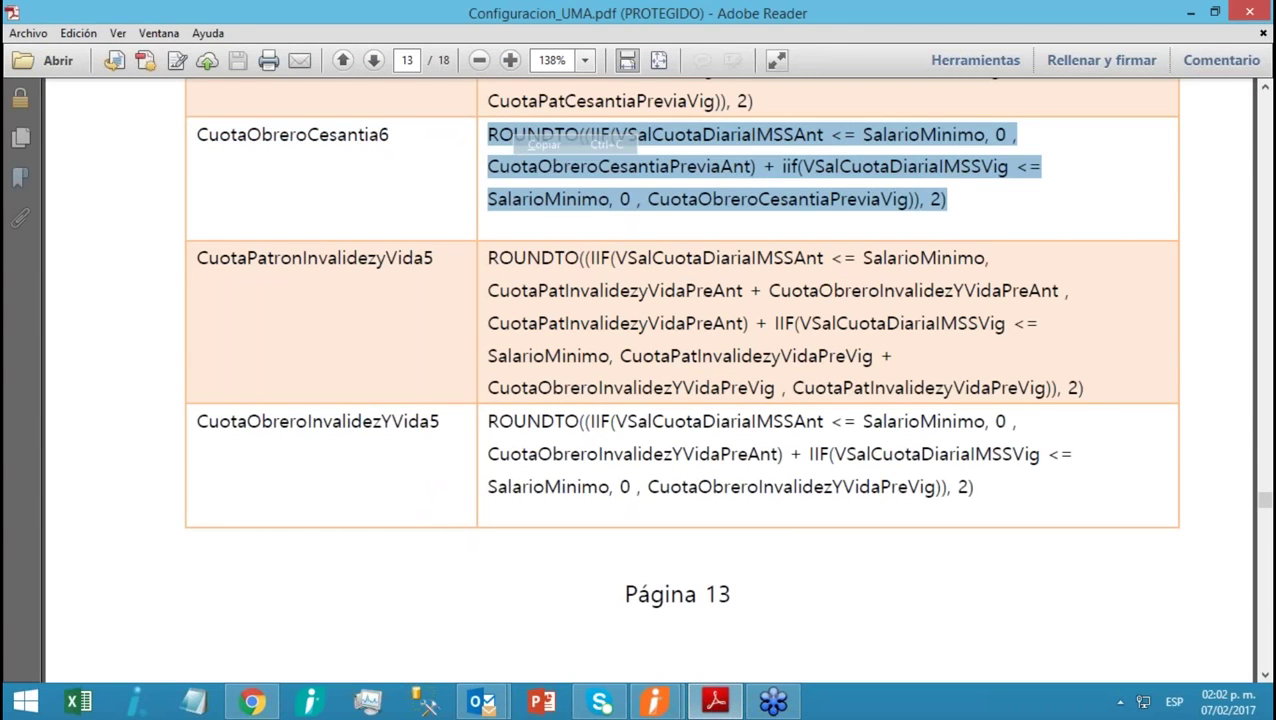
click(656, 702)
click(751, 599)
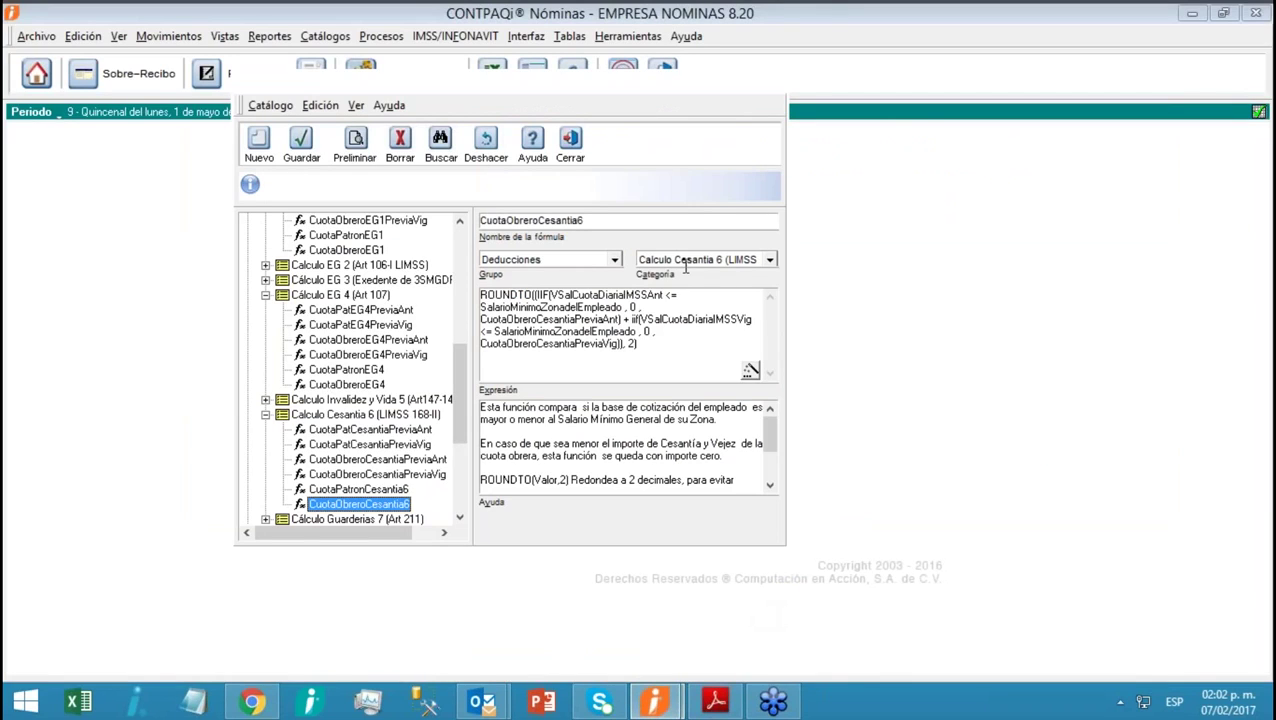
Replace the whole CuotaObreroCesantia6 expression with the copied one based on SalarioMinimo and save the formula
key(Delete)
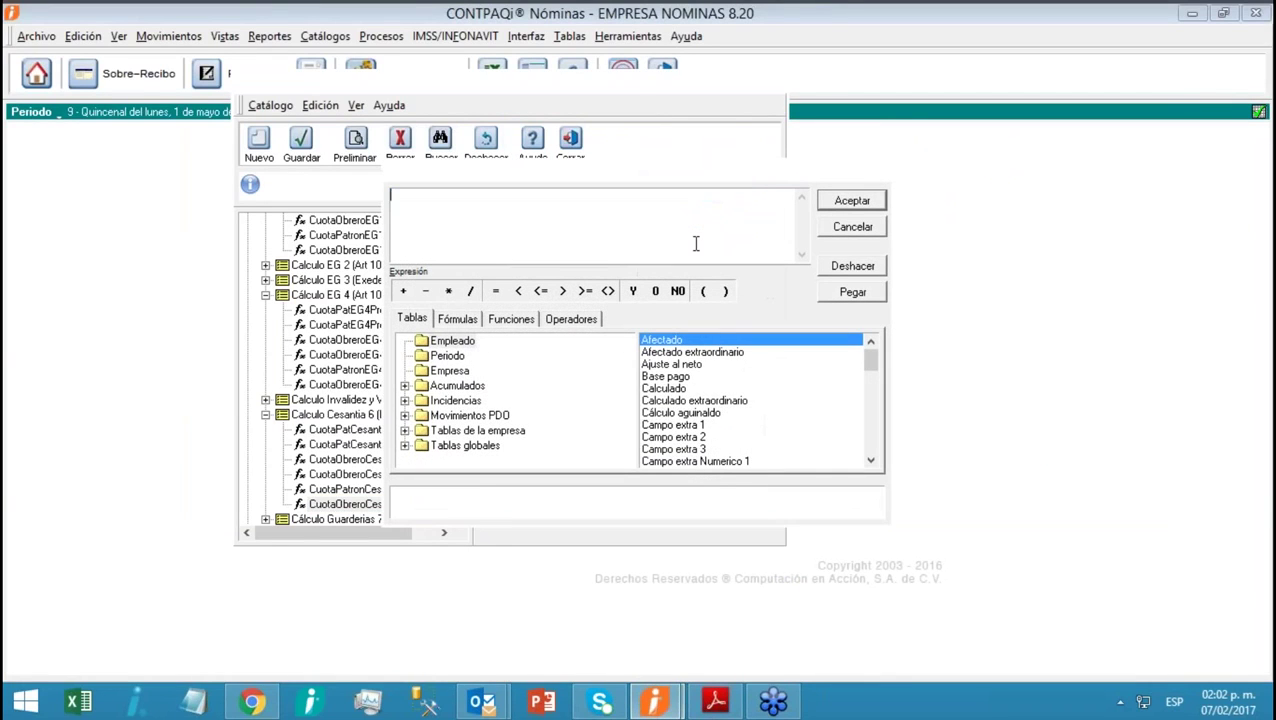
key(ctrl+v)
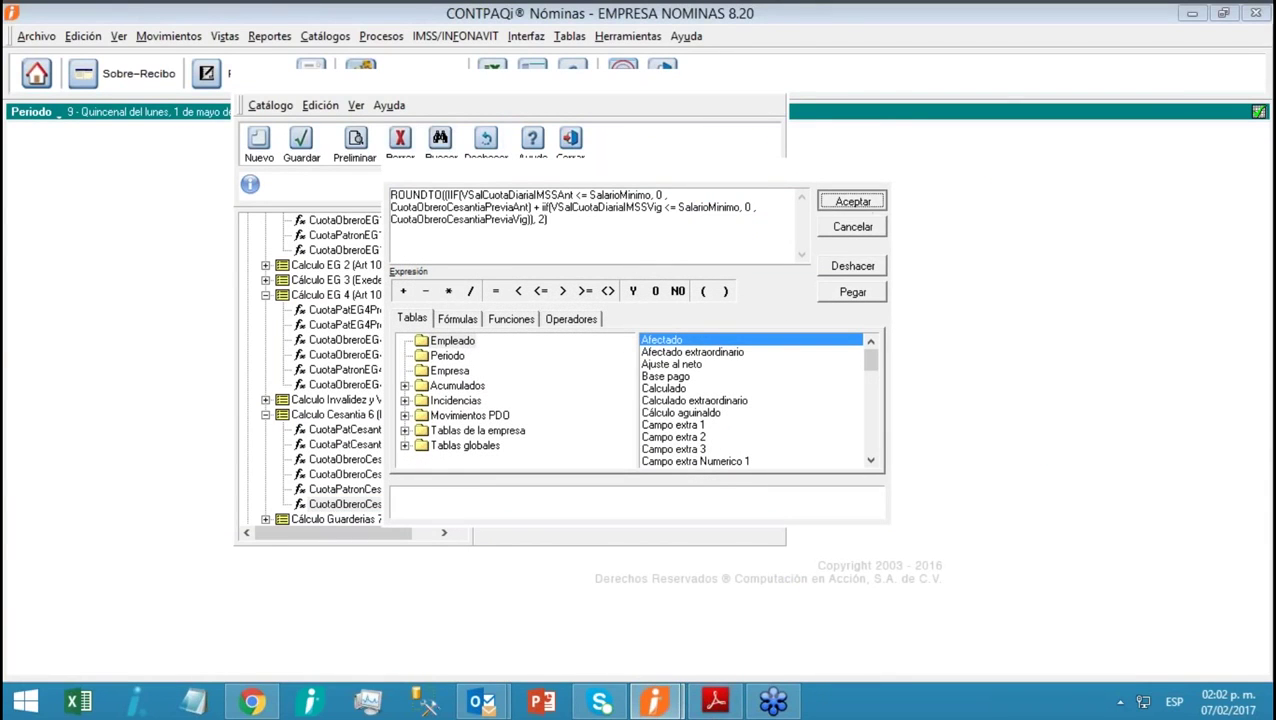
click(852, 200)
click(298, 148)
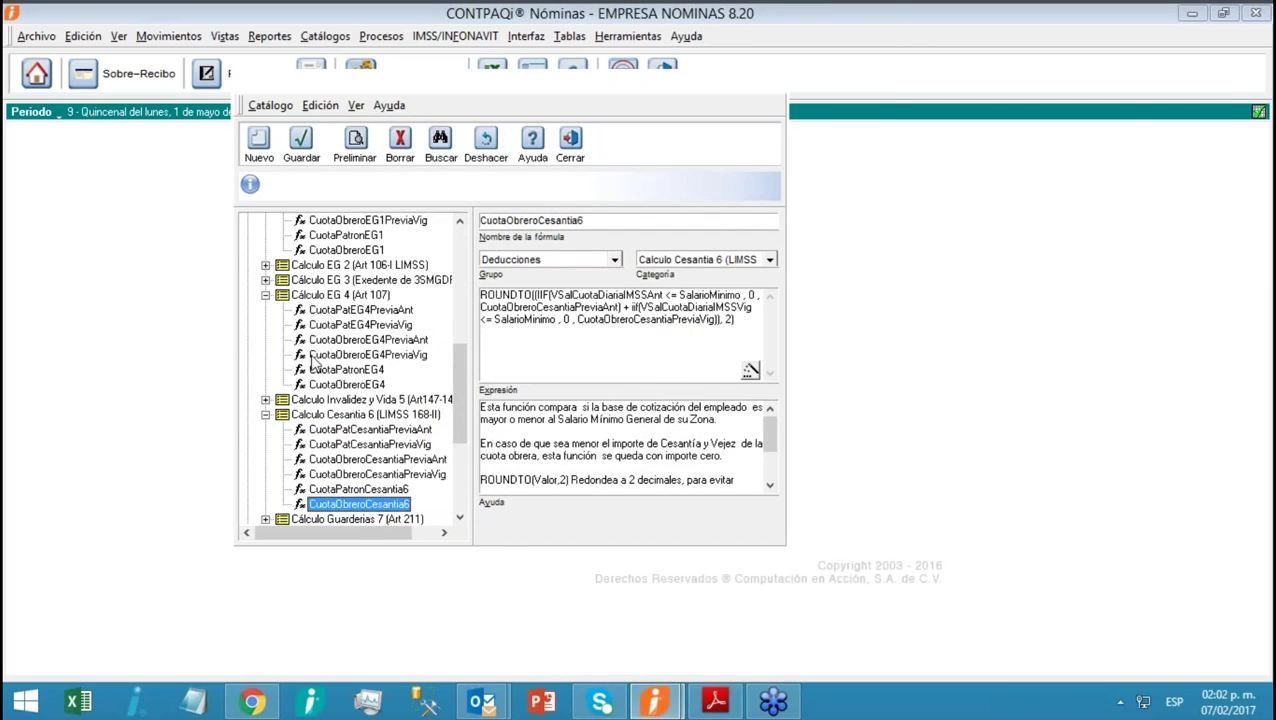
Copy the formula name CuotaPatronInvalidezyVida5 from the PDF guide's table in Adobe Reader and return to the CONTPAQi Nóminas formula catalog
click(733, 706)
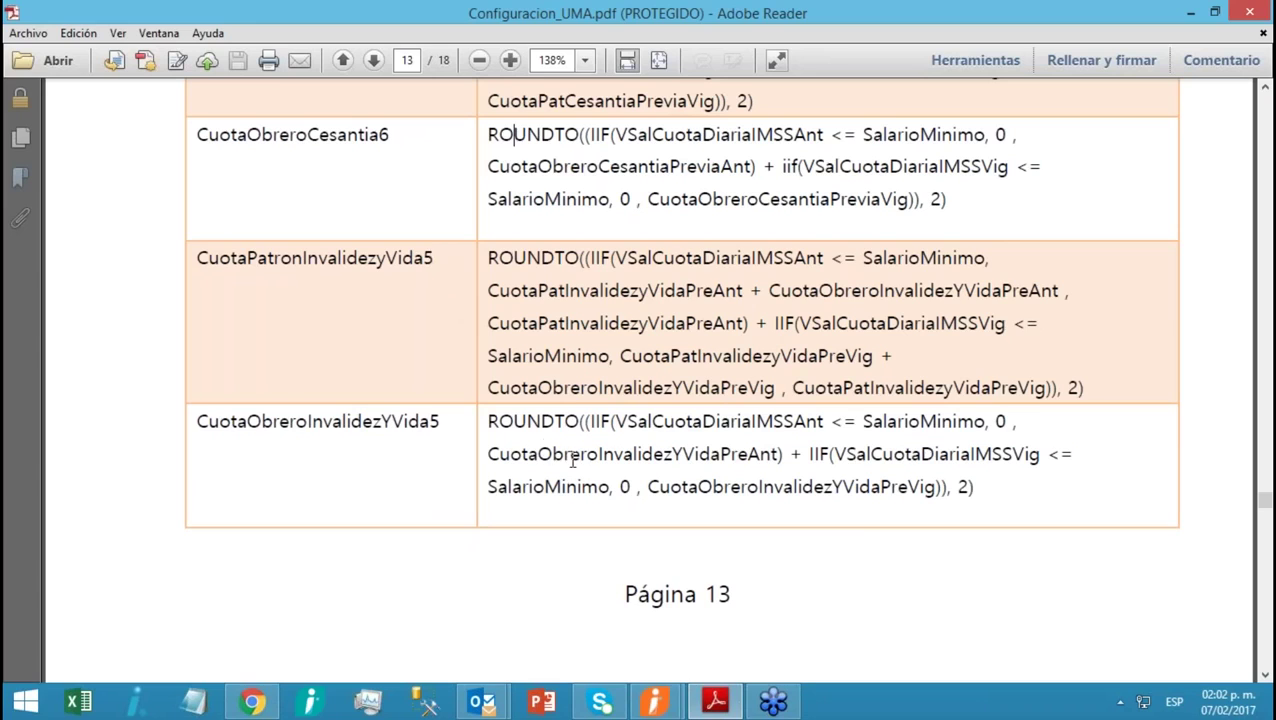
mouse_move(655, 703)
click(727, 613)
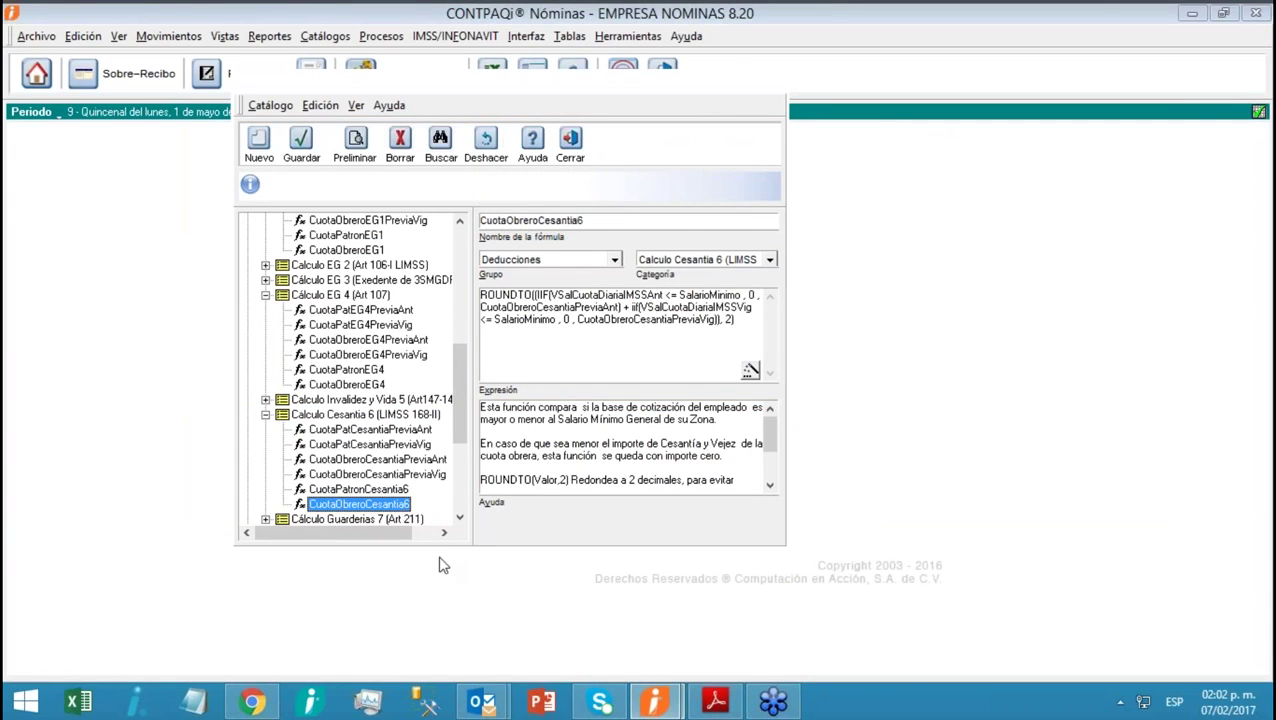
click(715, 701)
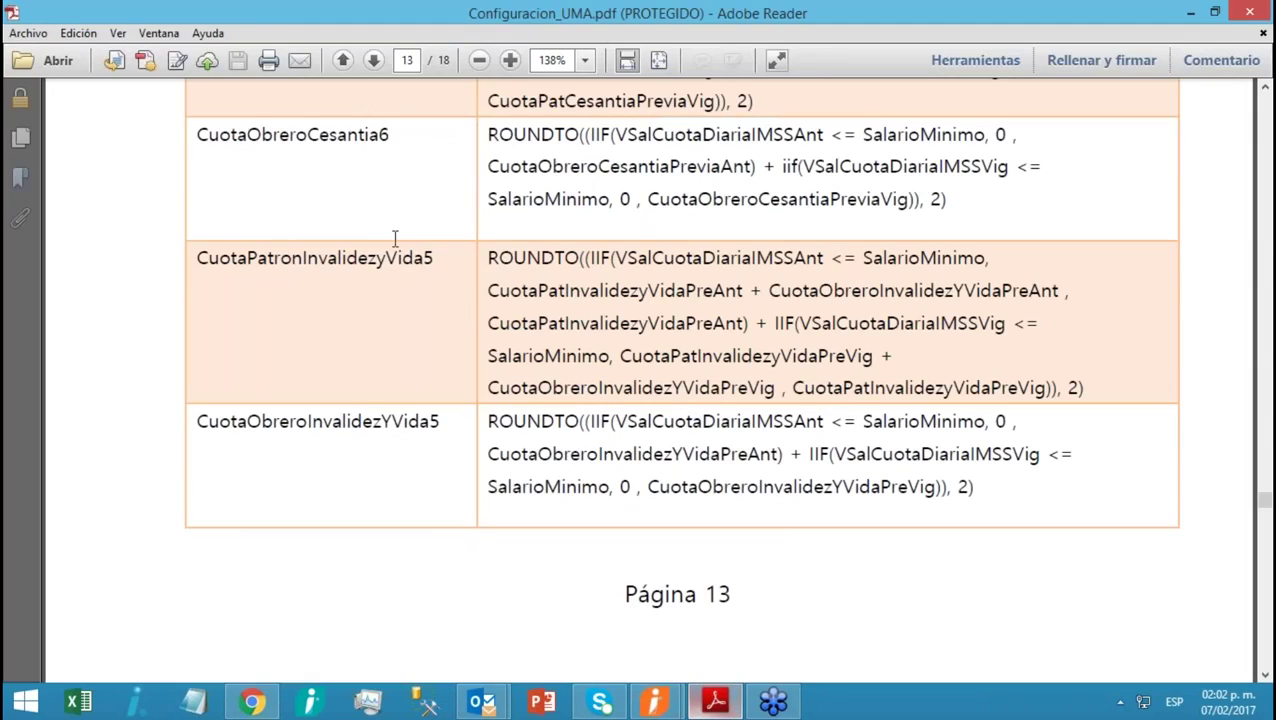
drag(434, 259, 192, 255)
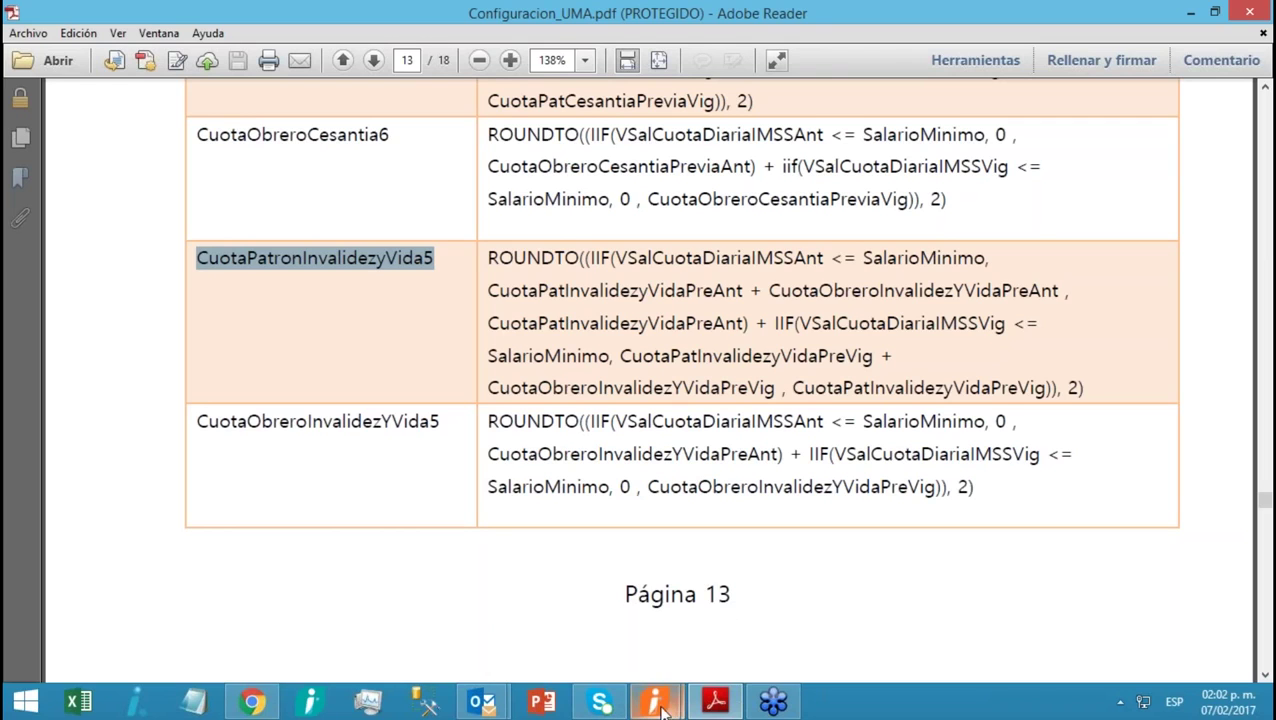
mouse_move(655, 705)
click(742, 580)
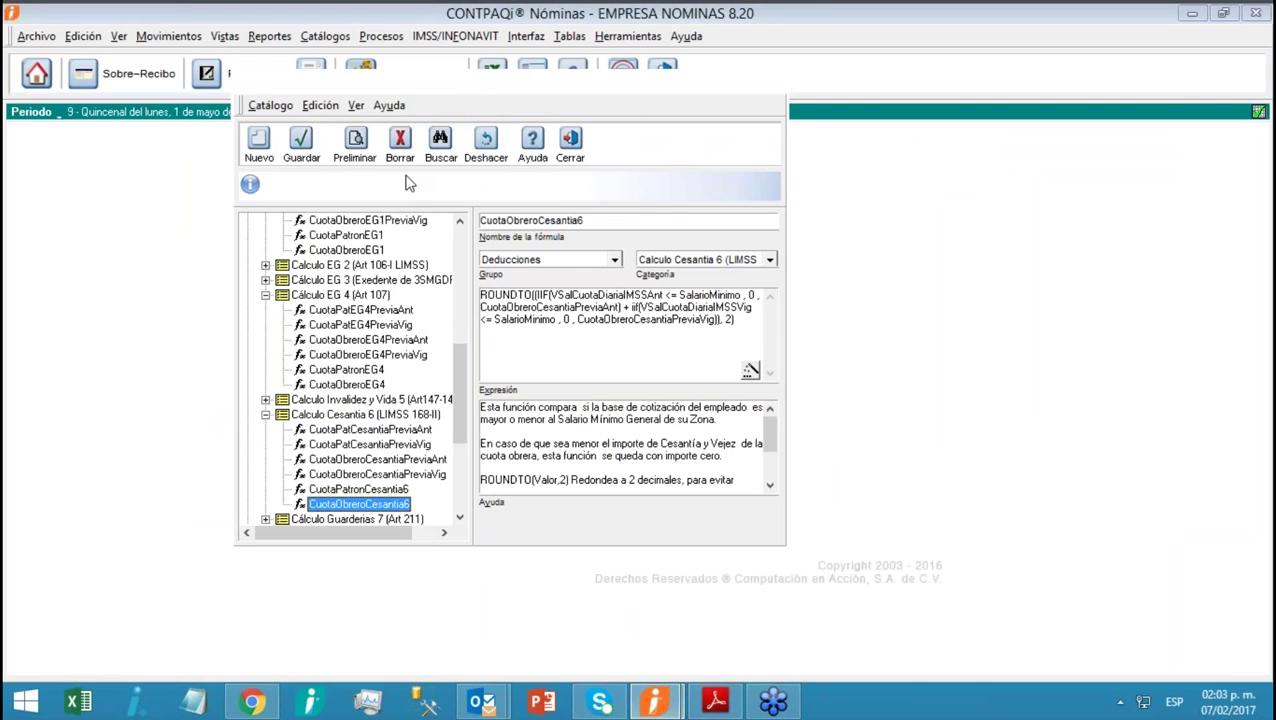
Search the formula catalog for CuotaPatronInvalidezyVida5 using the copied name and open the formula
click(441, 145)
key(BackSpace)
key(ctrl+v)
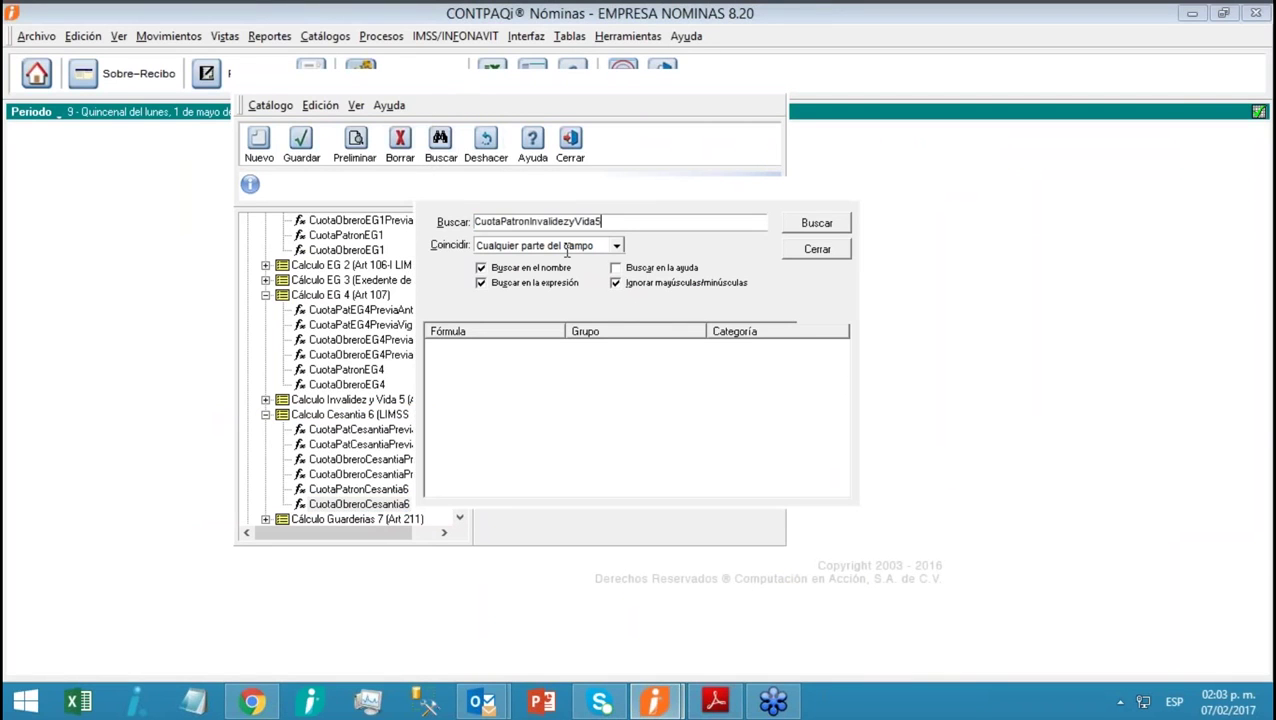
click(810, 226)
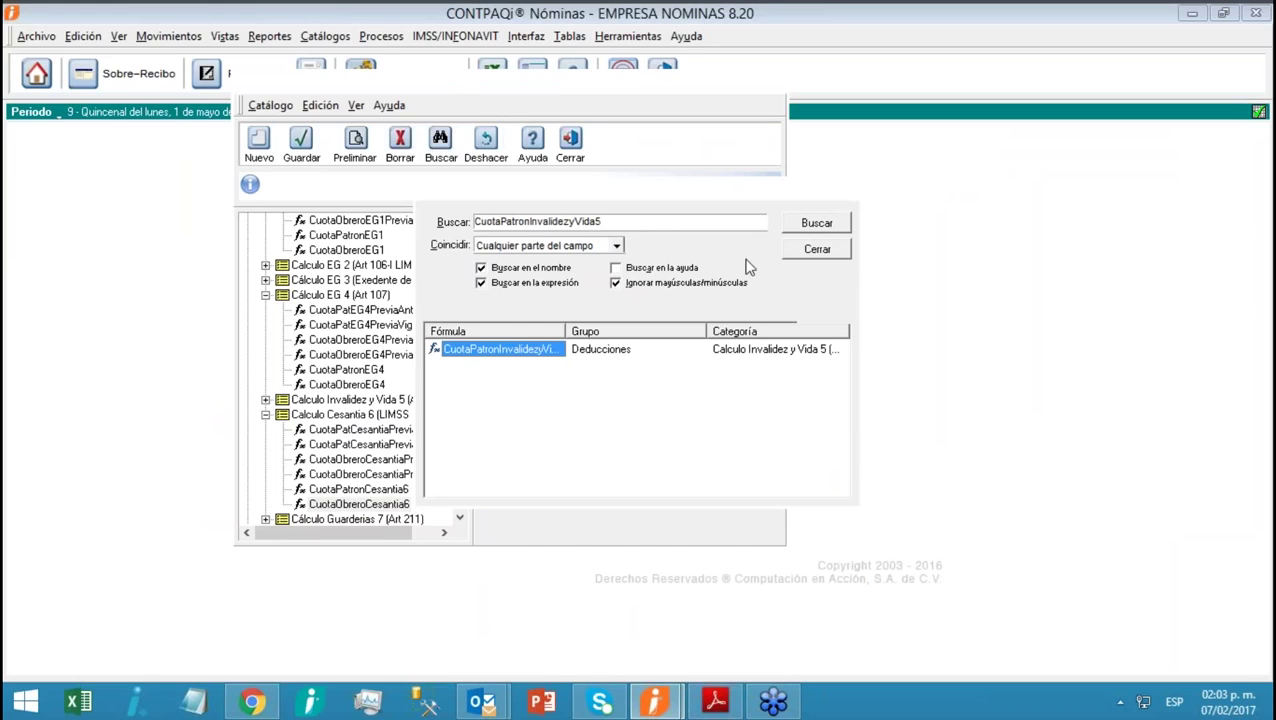
double_click(498, 350)
Copy the complete CuotaPatronInvalidezyVida5 expression from the guide in Adobe Reader and return to the formula in CONTPAQi Nóminas
click(715, 700)
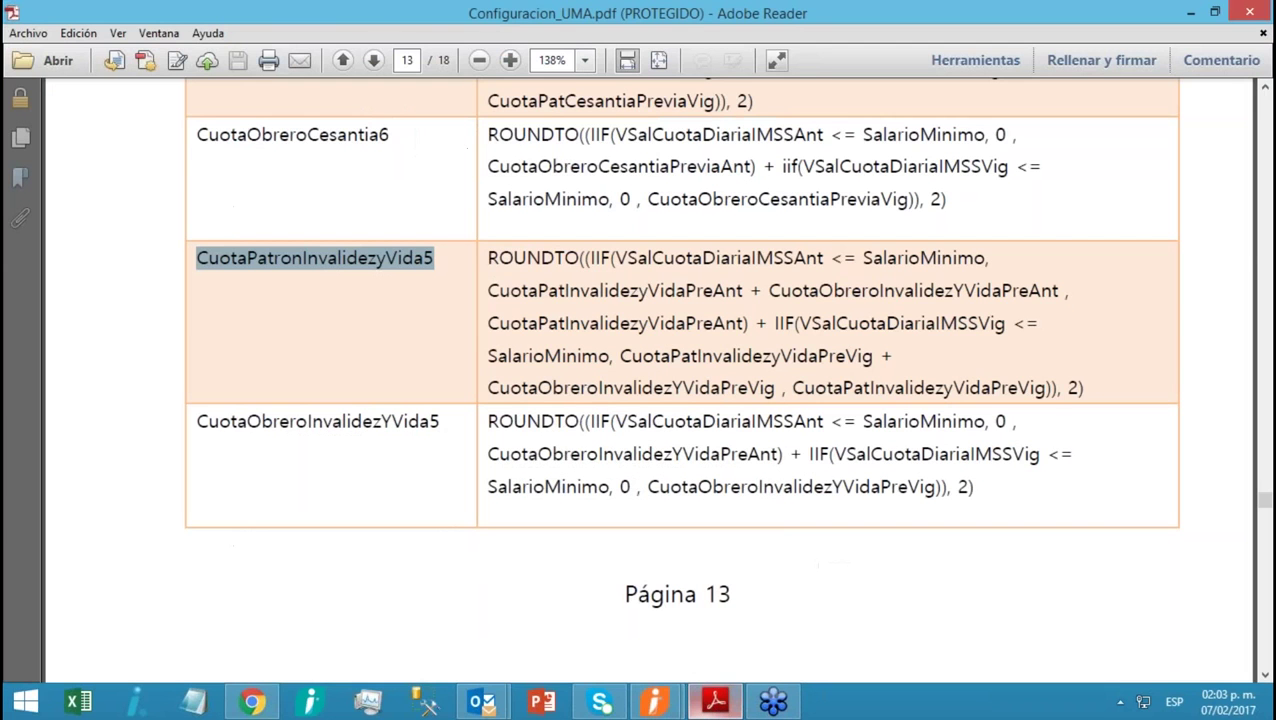
drag(1088, 388, 514, 257)
right_click(519, 263)
click(526, 267)
click(655, 705)
click(737, 545)
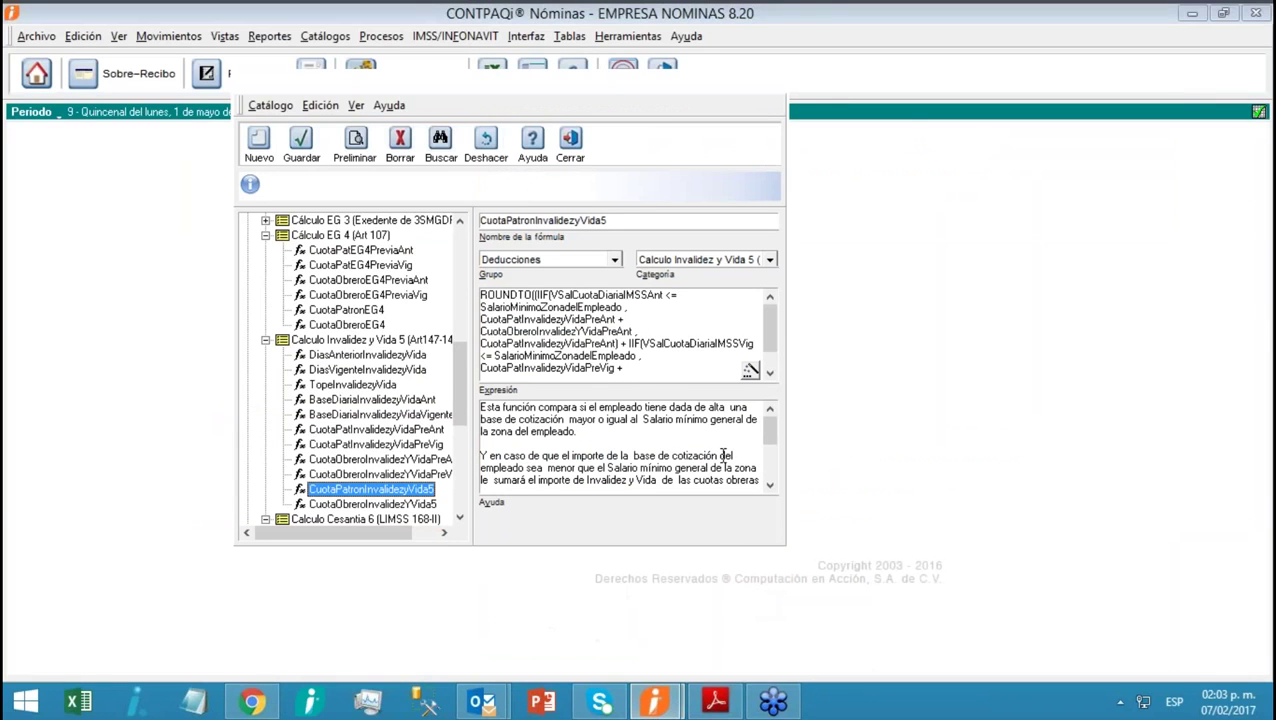
Replace the whole CuotaPatronInvalidezyVida5 expression in the expression editor with the copied one based on SalarioMinimo
click(750, 372)
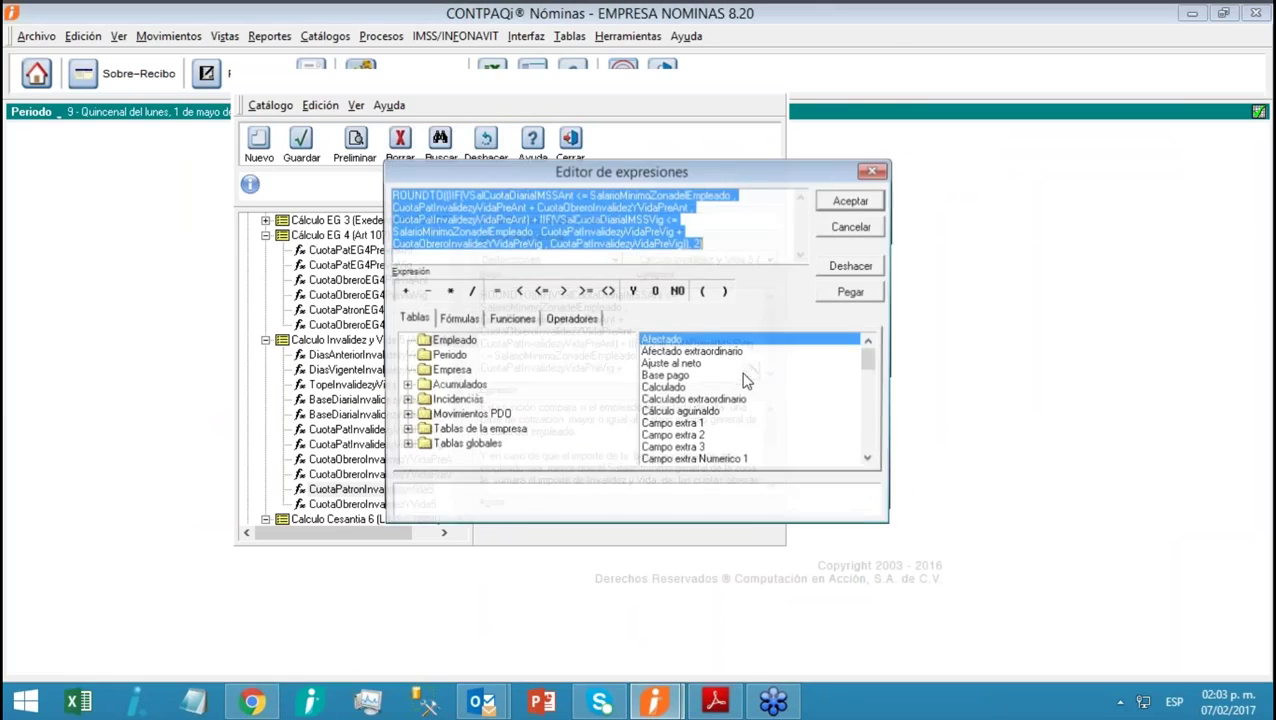
key(Delete)
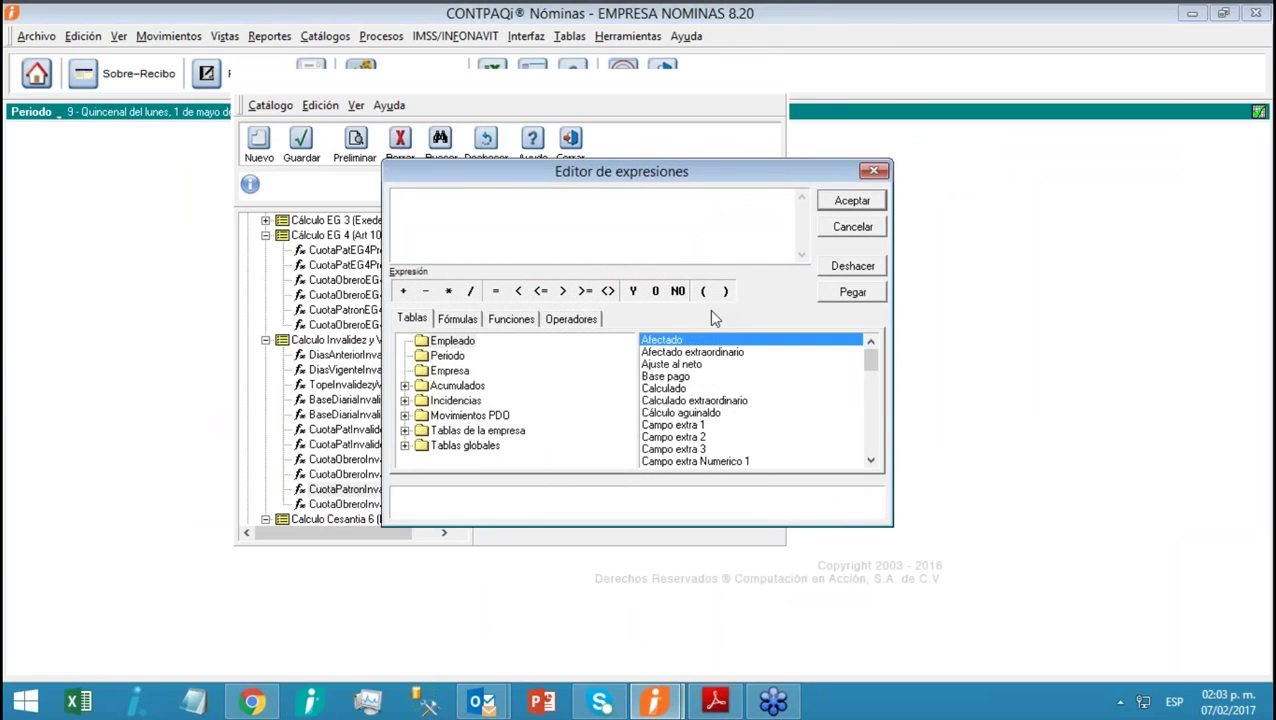
key(ctrl+v)
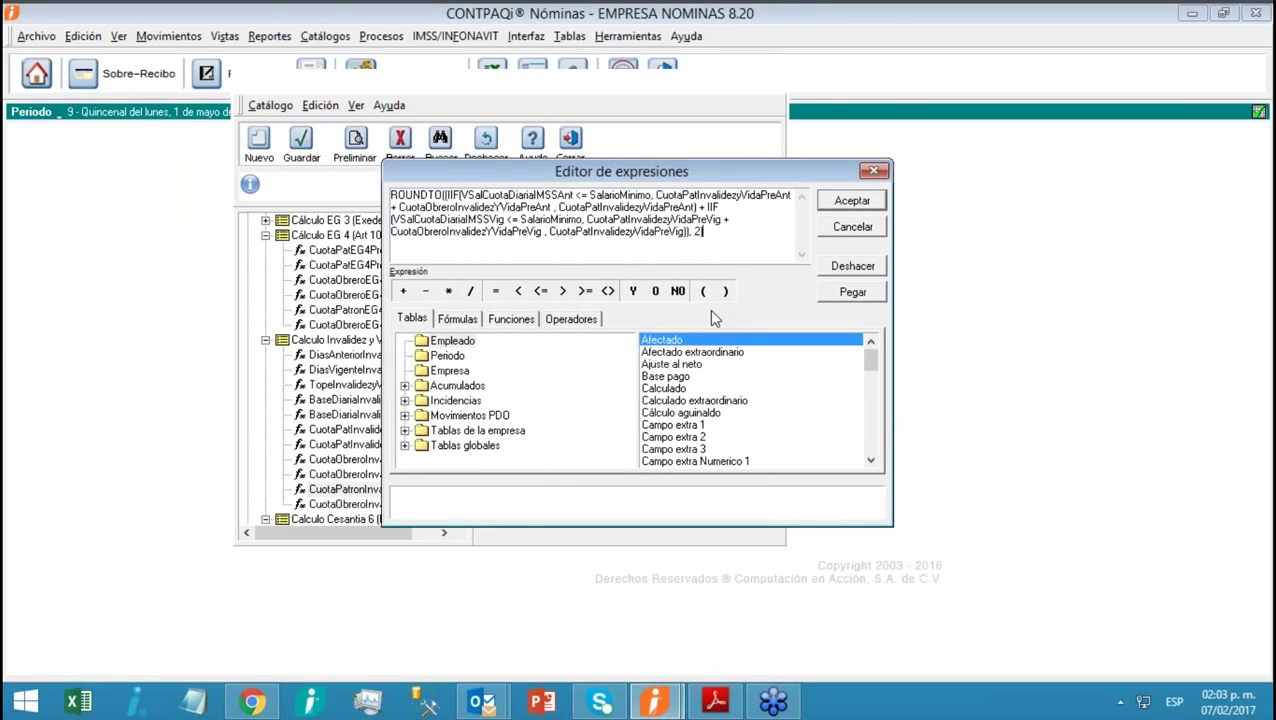
click(850, 201)
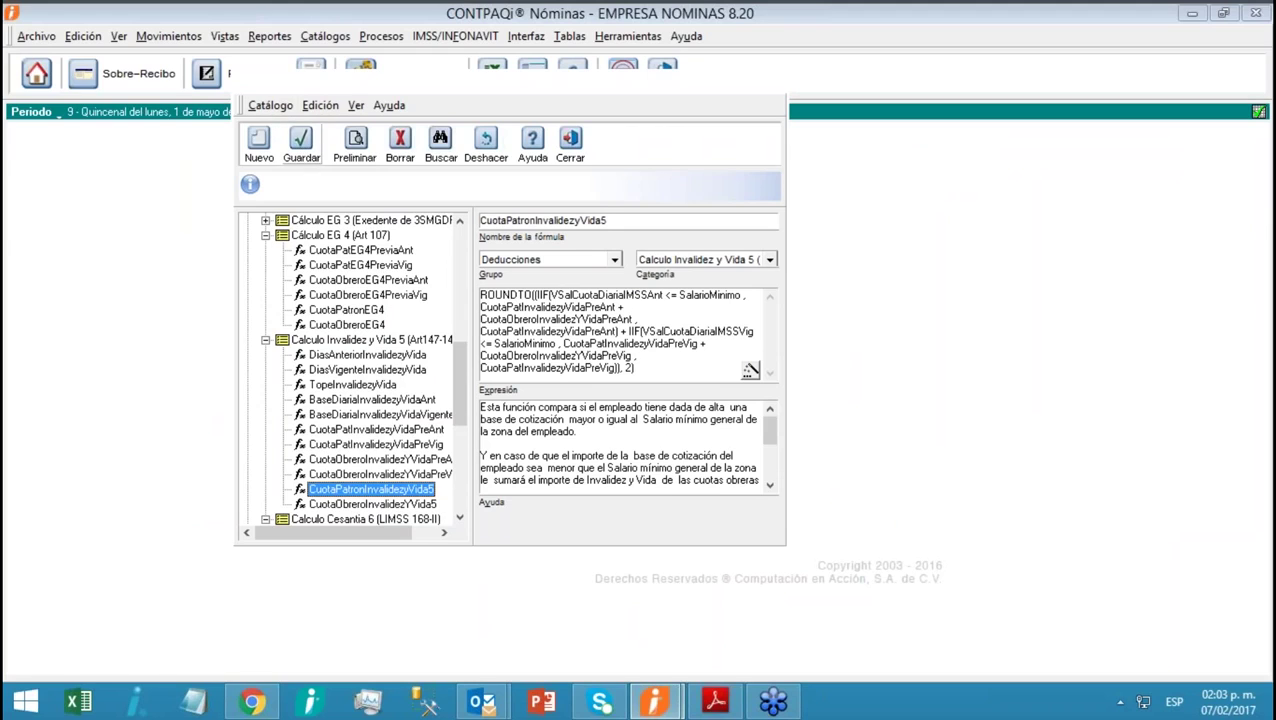
Copy the formula name CuotaObreroInvalidezYVida5 from the end of the guide's table in Adobe Reader and return to the CONTPAQi Nóminas formula catalog
click(715, 701)
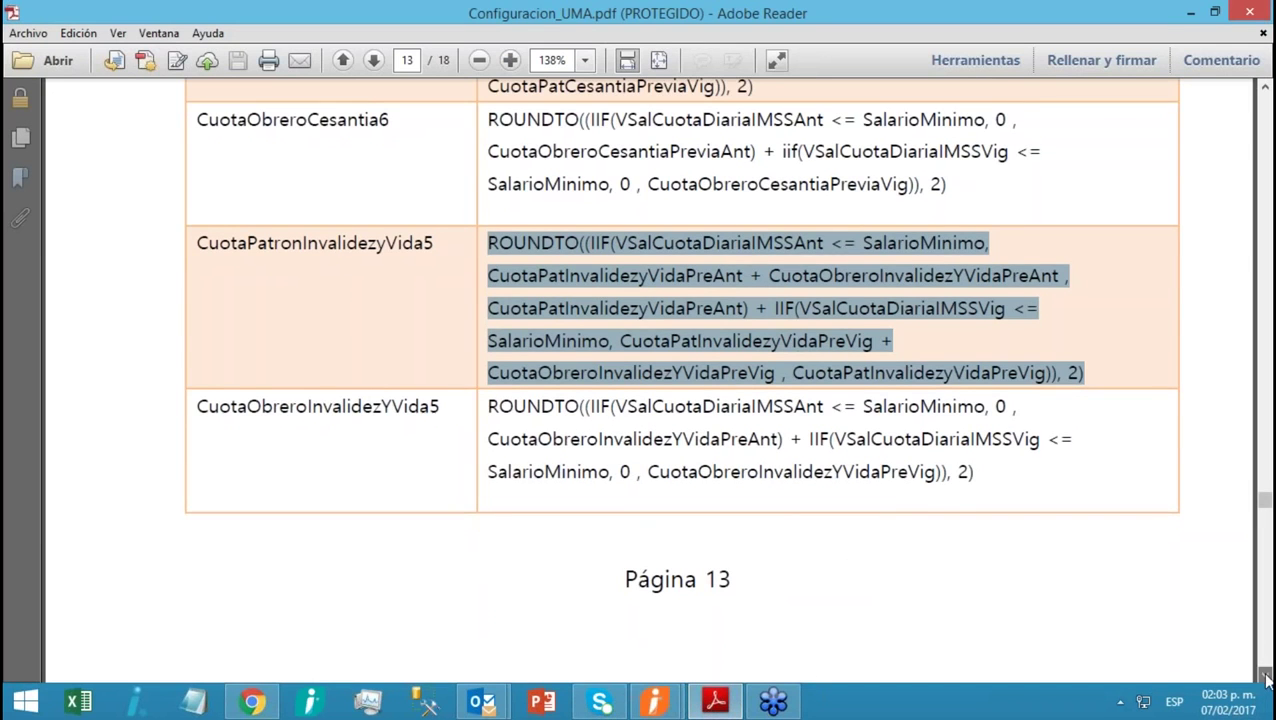
scroll(423, 97, down, 5)
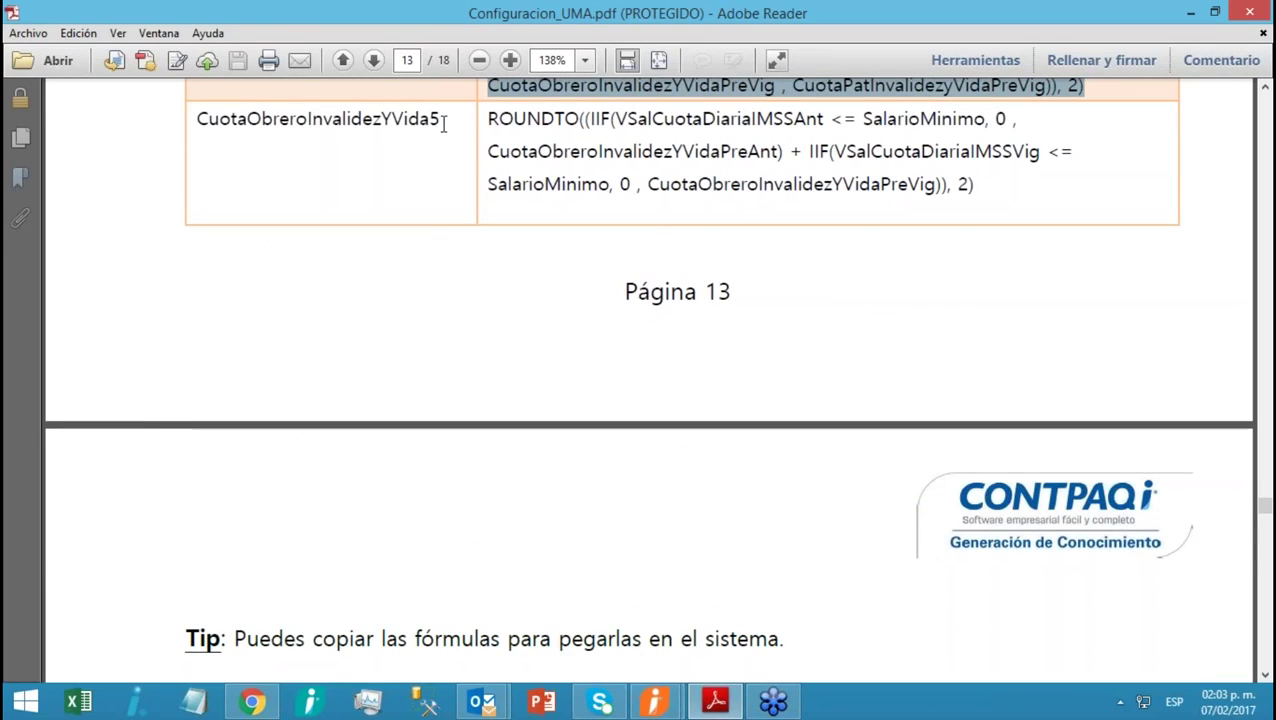
drag(443, 121, 198, 121)
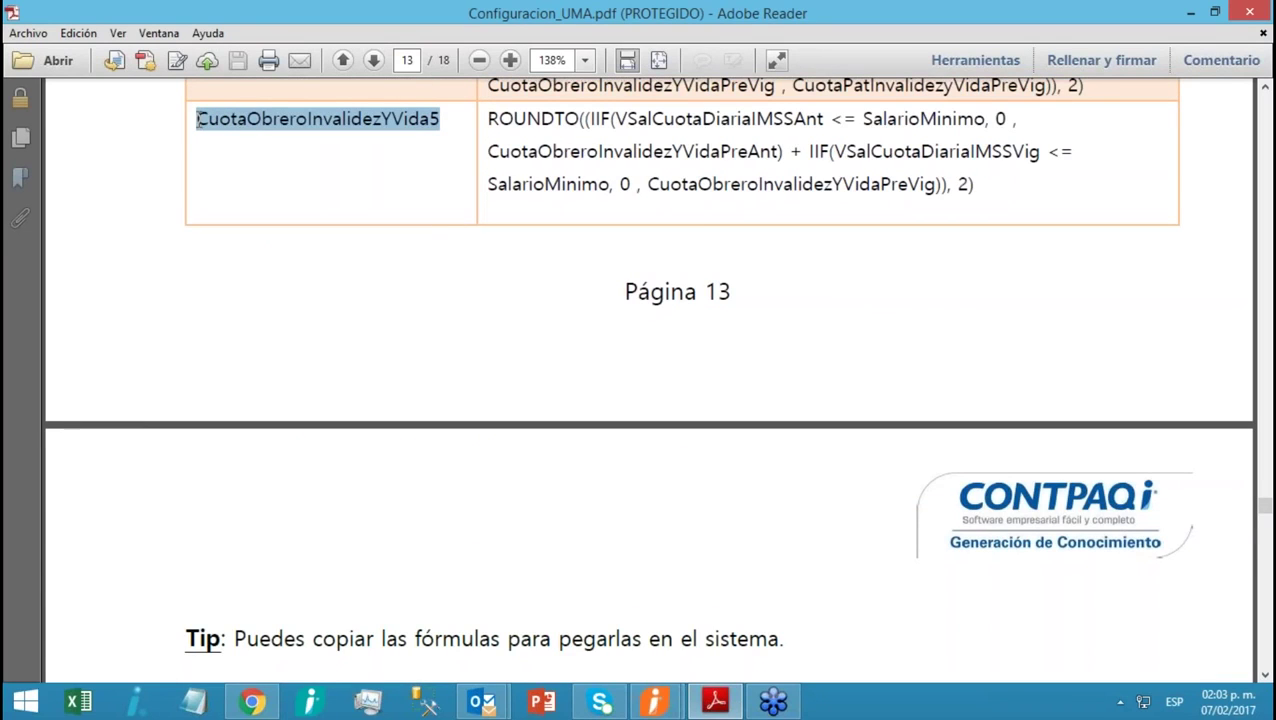
right_click(657, 705)
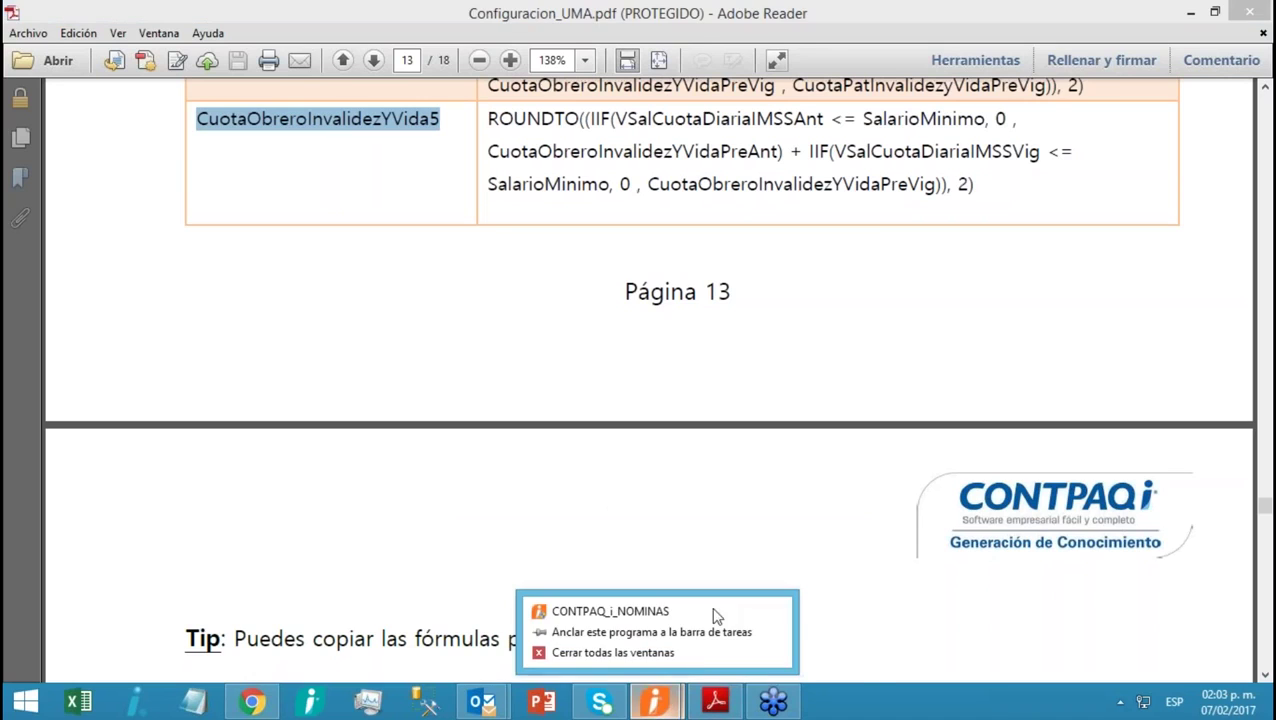
click(657, 703)
click(670, 544)
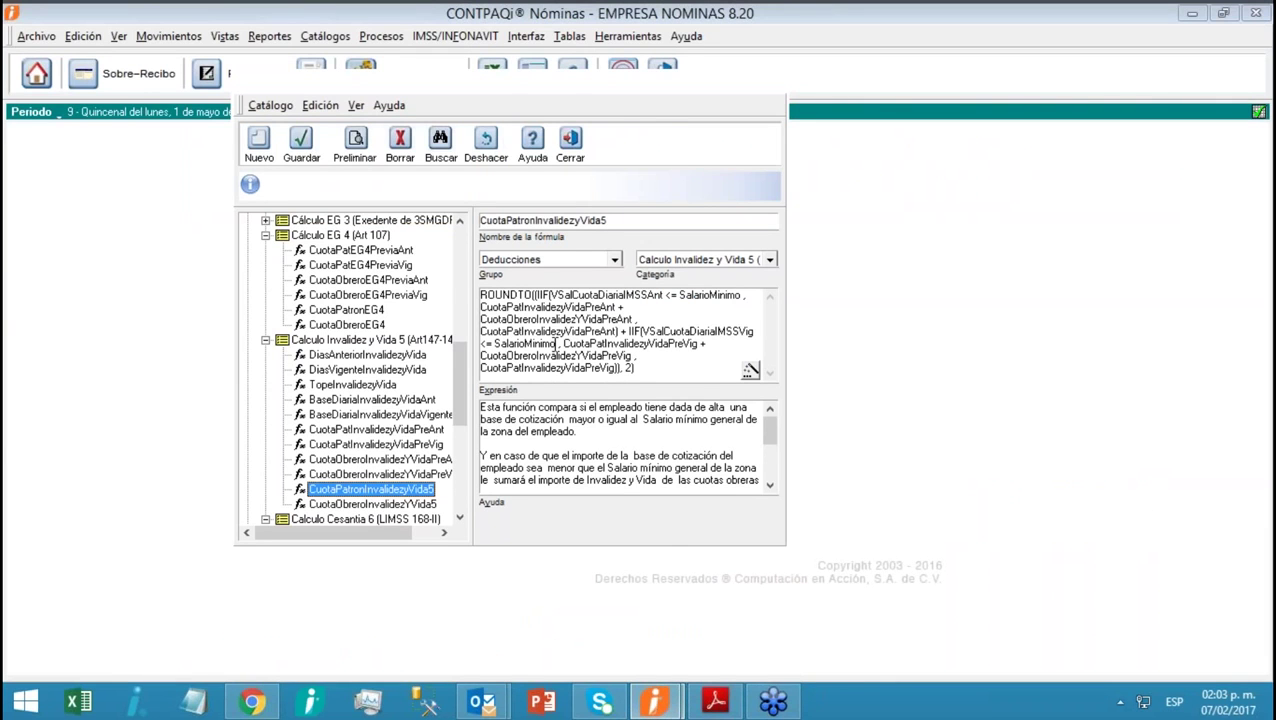
Search the formula catalog for CuotaObreroInvalidezYVida5 using the copied name and open the formula
click(441, 148)
key(BackSpace)
key(ctrl+v)
click(816, 223)
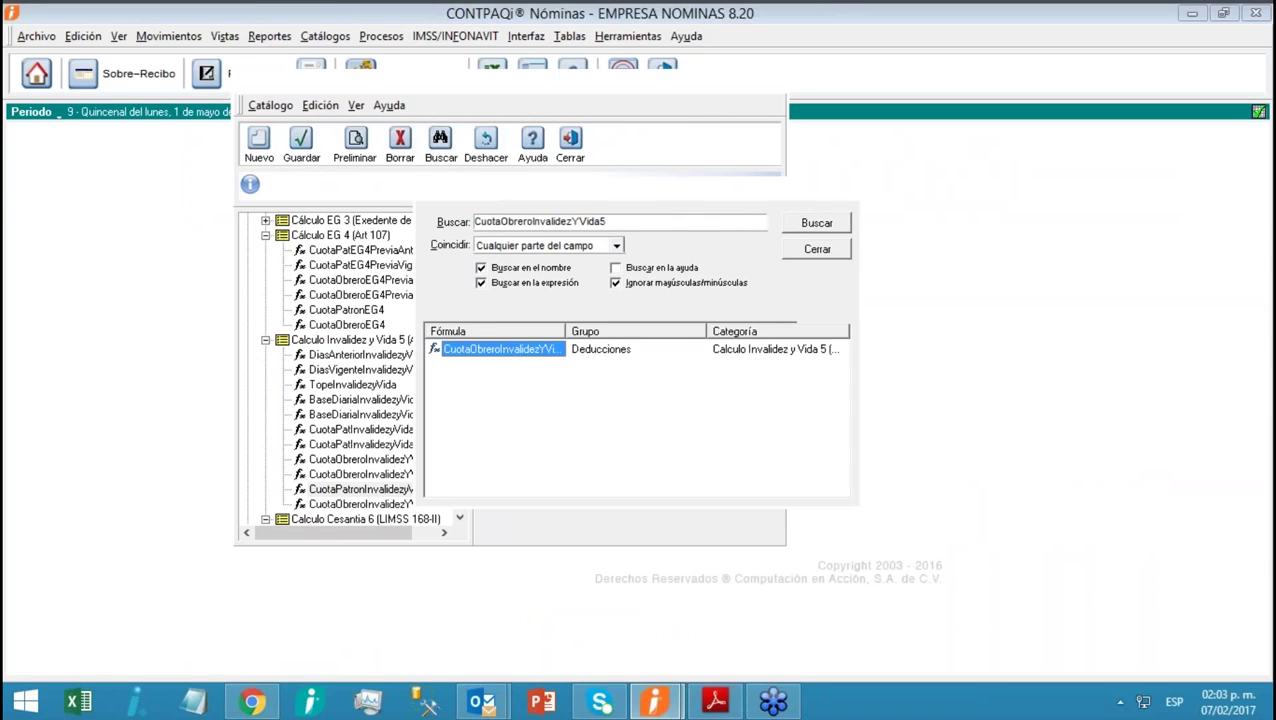
double_click(520, 350)
Copy the complete CuotaObreroInvalidezYVida5 expression from the guide in Adobe Reader and return to the formula in CONTPAQi Nóminas
click(715, 702)
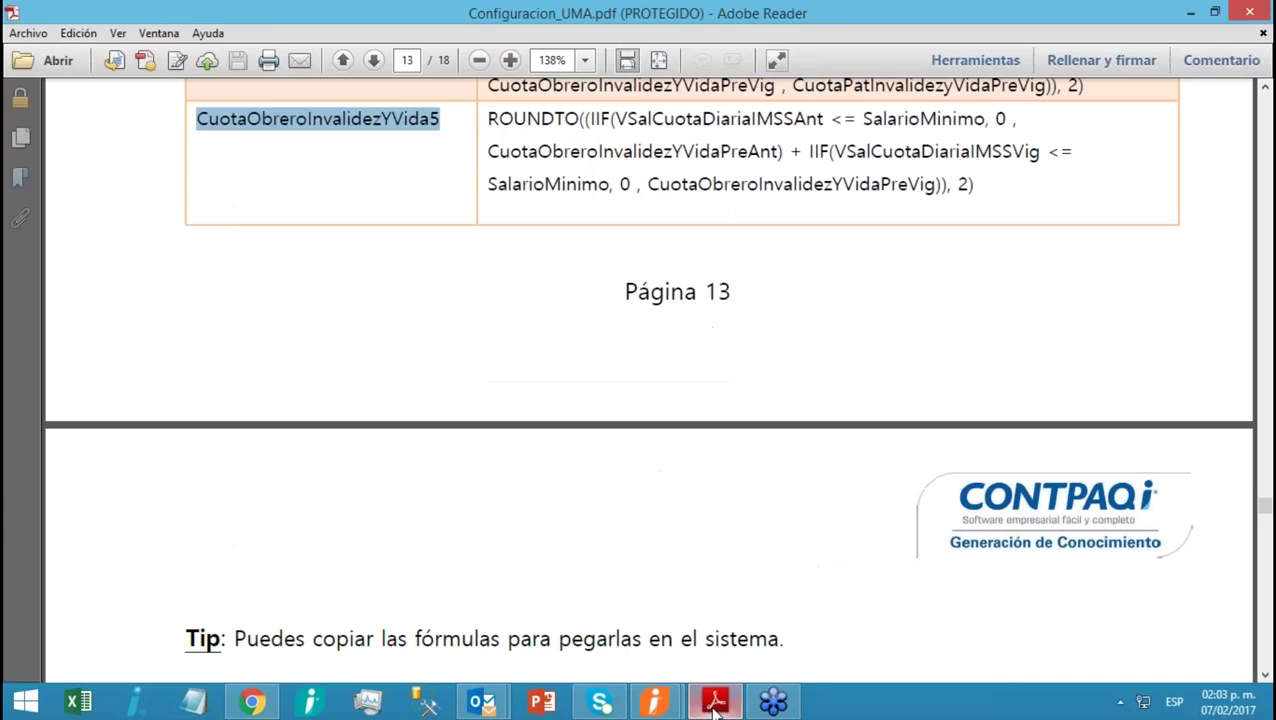
drag(963, 182, 527, 118)
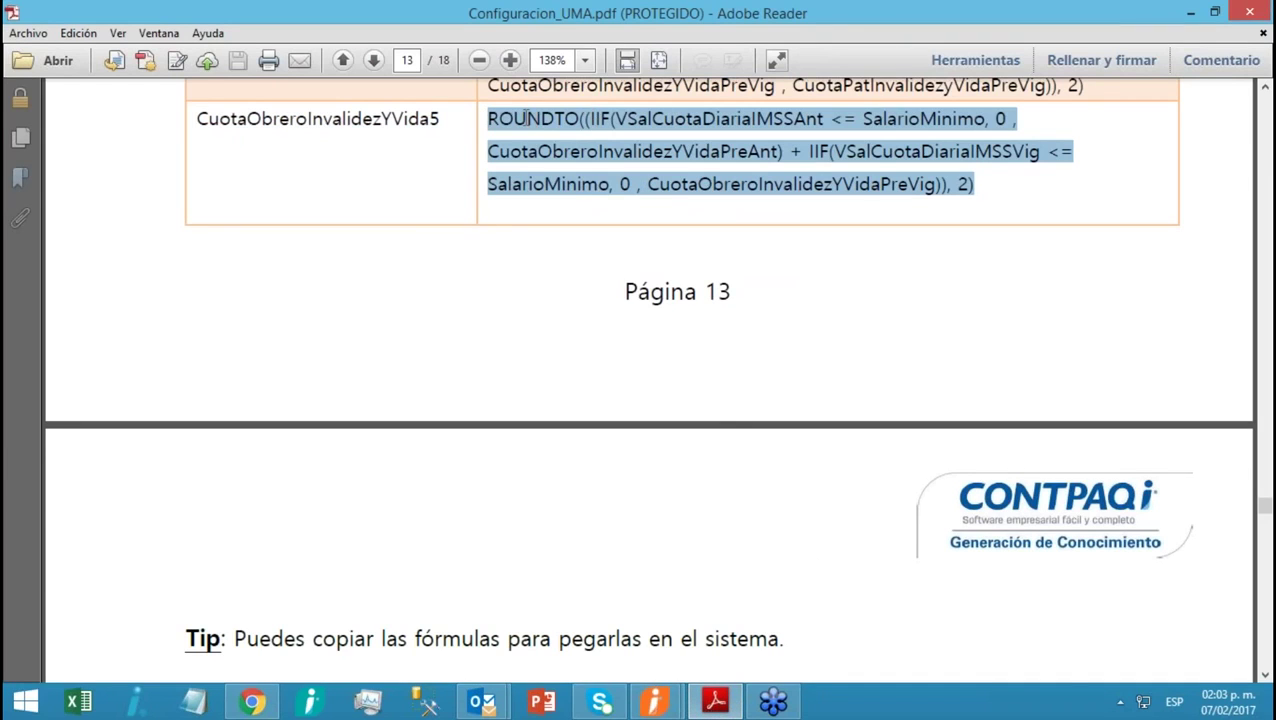
click(661, 708)
click(758, 598)
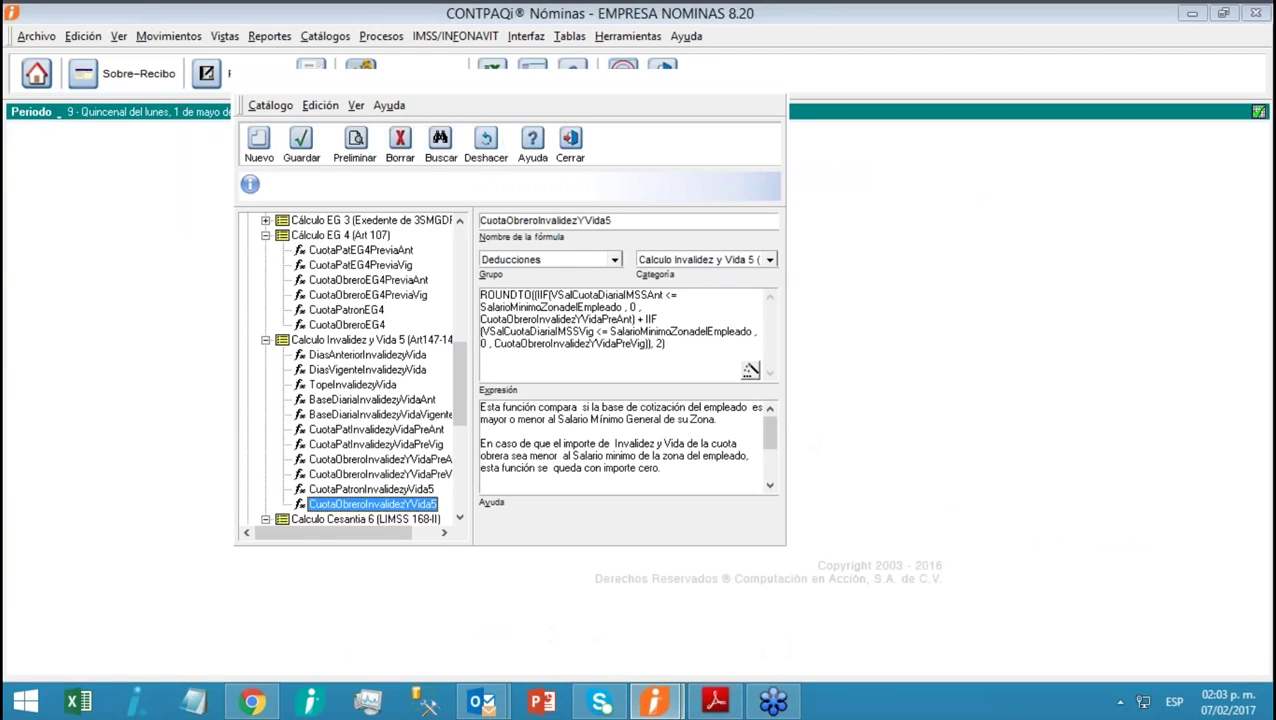
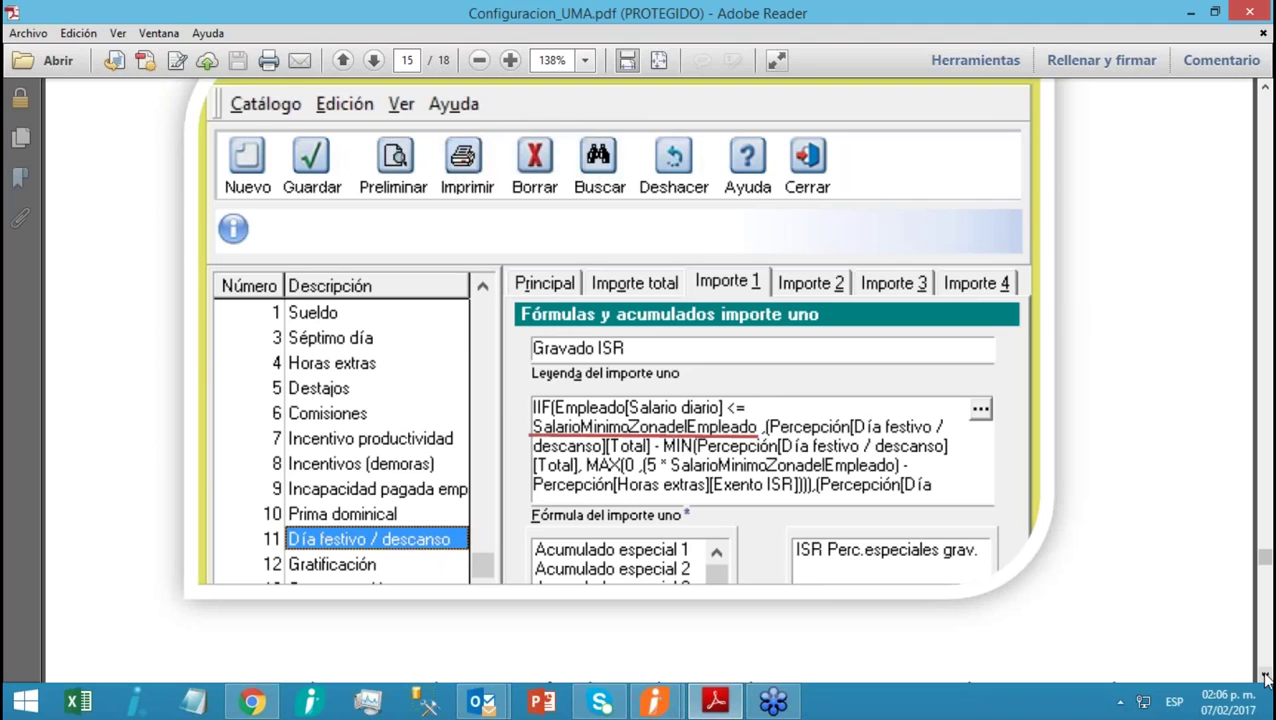
Review page 15 of the PDF guide on the Gravado ISR formula of Día festivo / descanso and the choice between UMA and minimum wage
click(1266, 678)
drag(1265, 500, 1265, 552)
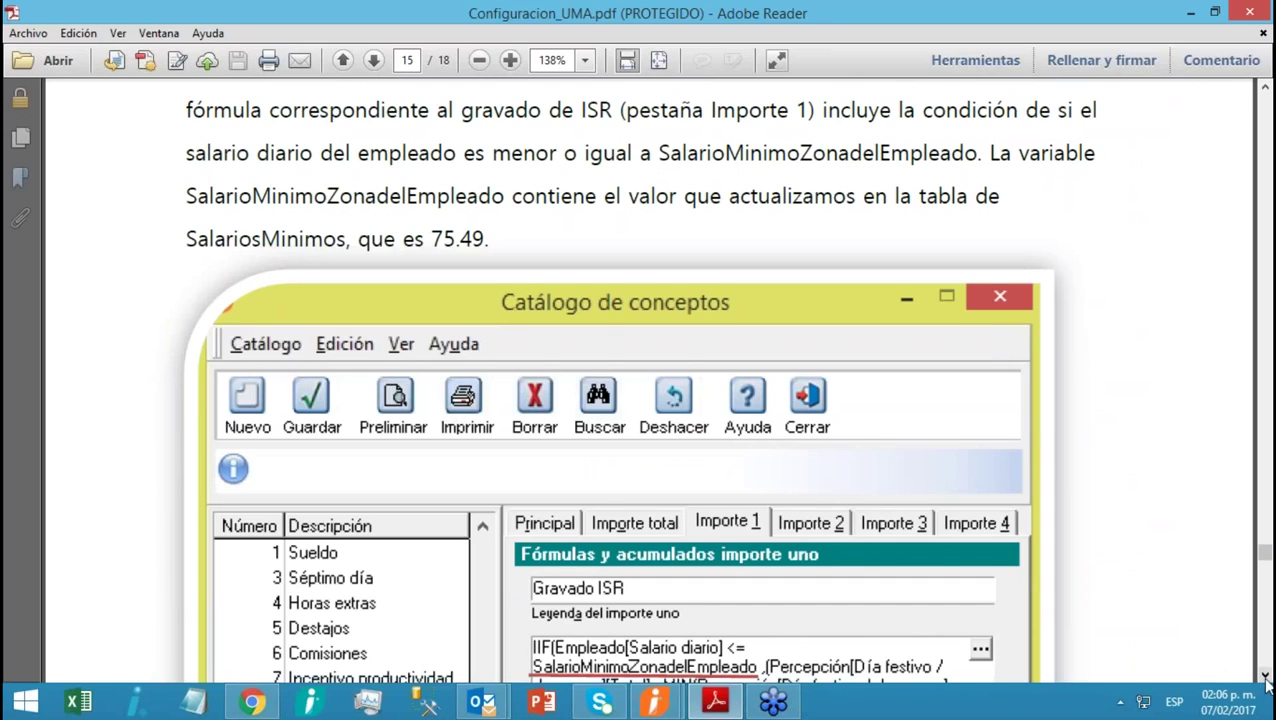
scroll(1262, 678, down, 4)
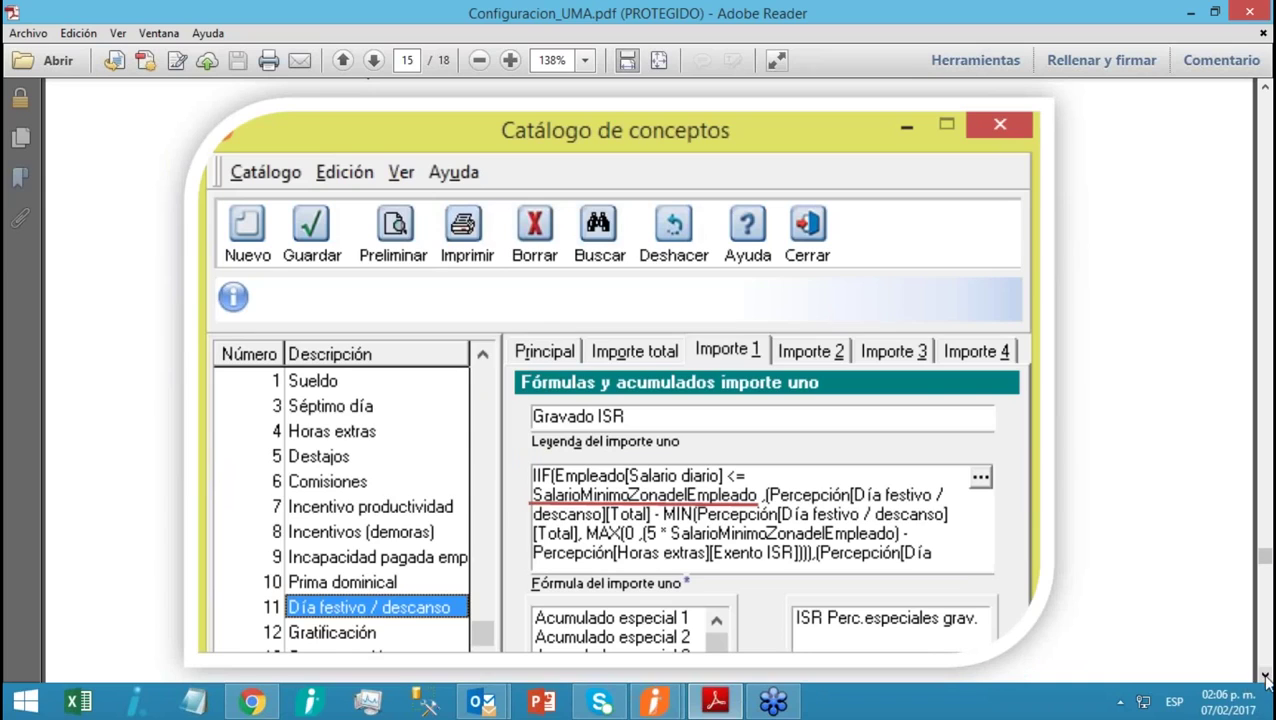
scroll(1266, 678, down, 3)
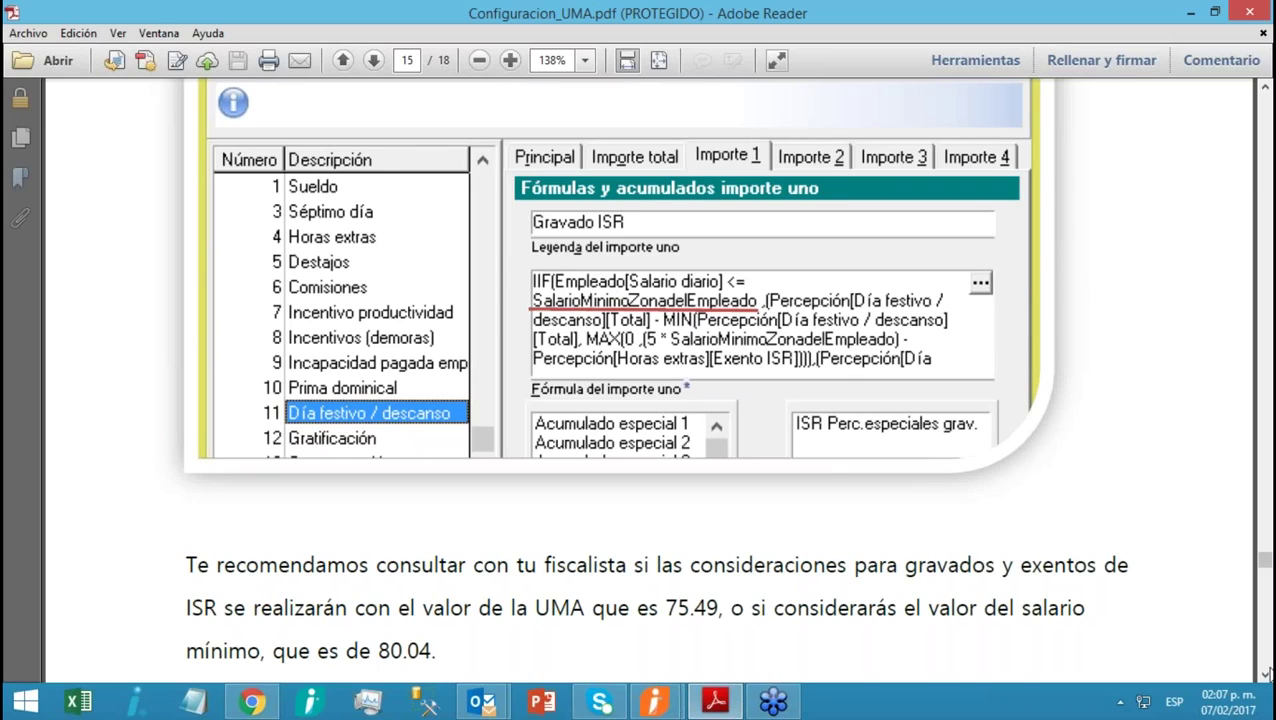
drag(1265, 678, 1265, 678)
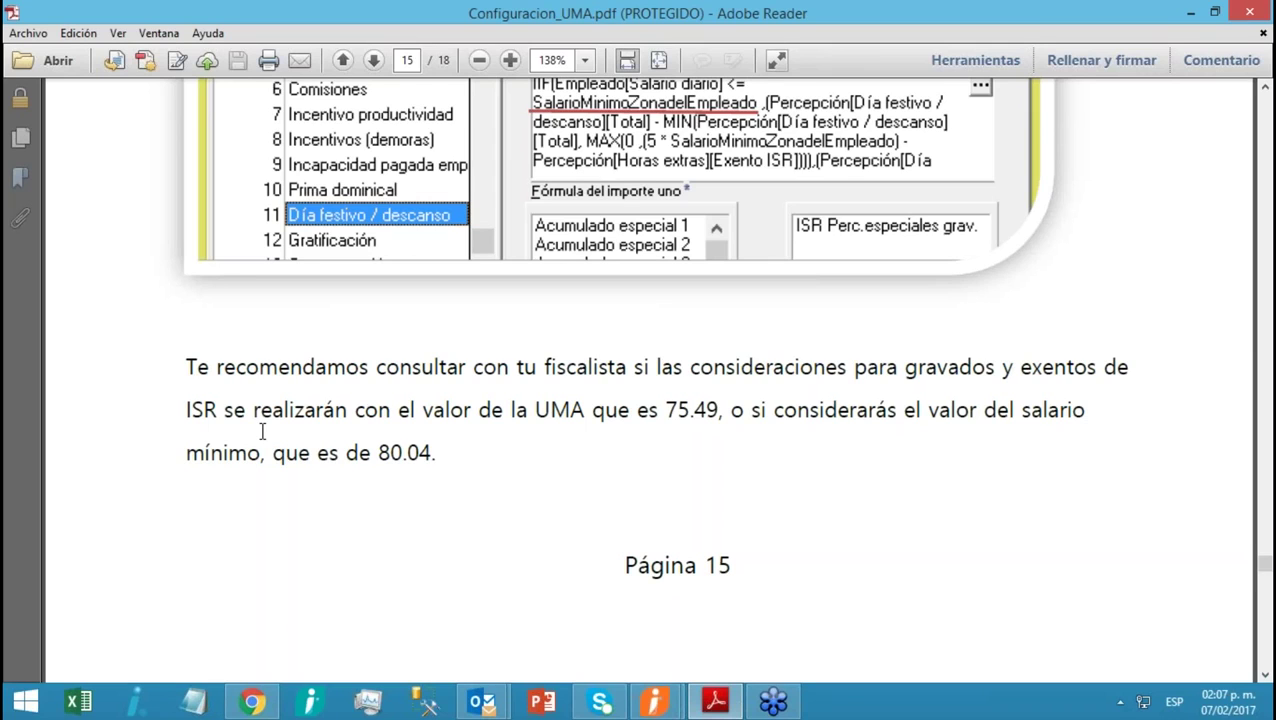
Reread pages 13 to 15 of the PDF guide, from the IMSS formula table to the advice on UMA versus minimum wage for ISR
scroll(262, 431, up, 10)
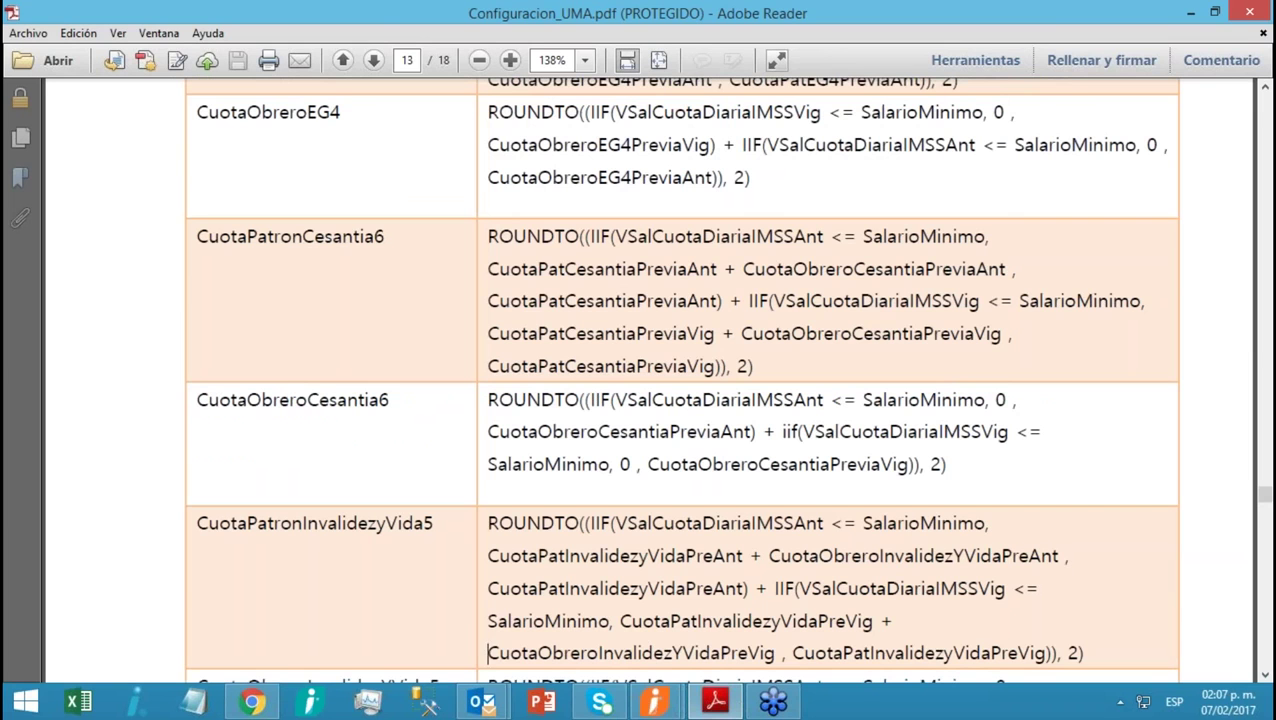
scroll(270, 443, down, 3)
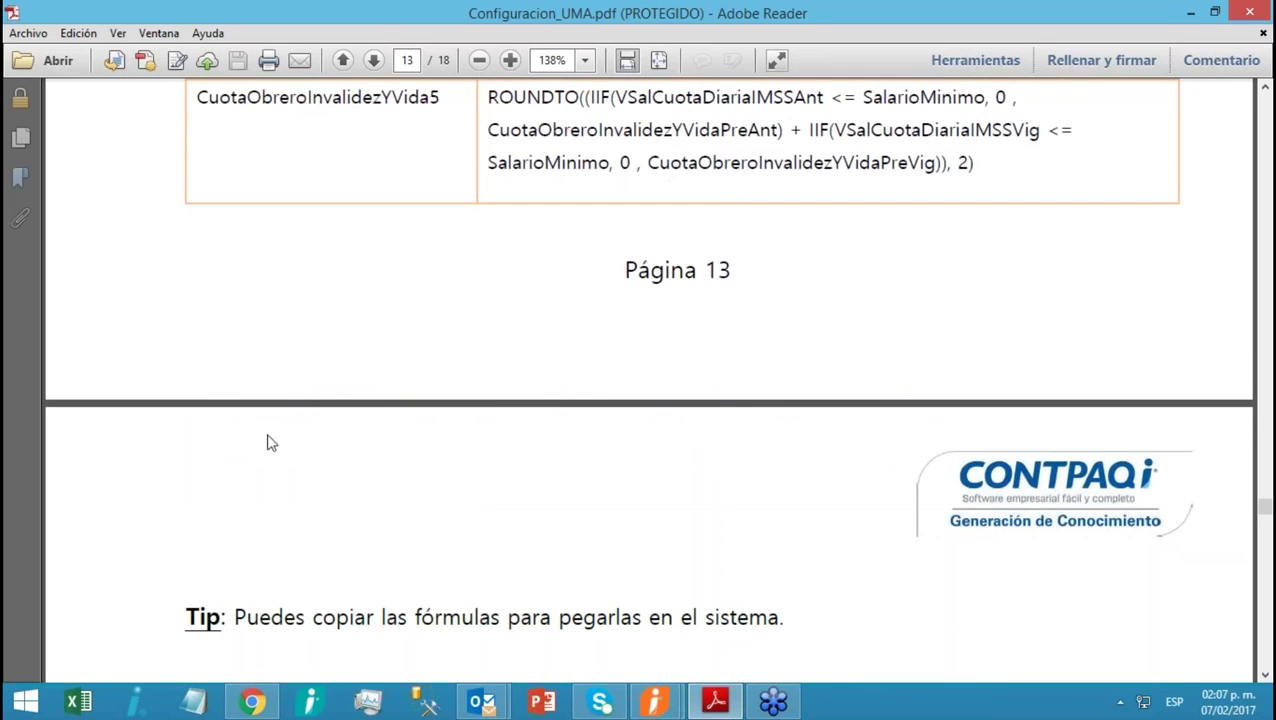
click(1265, 676)
scroll(1265, 676, down, 15)
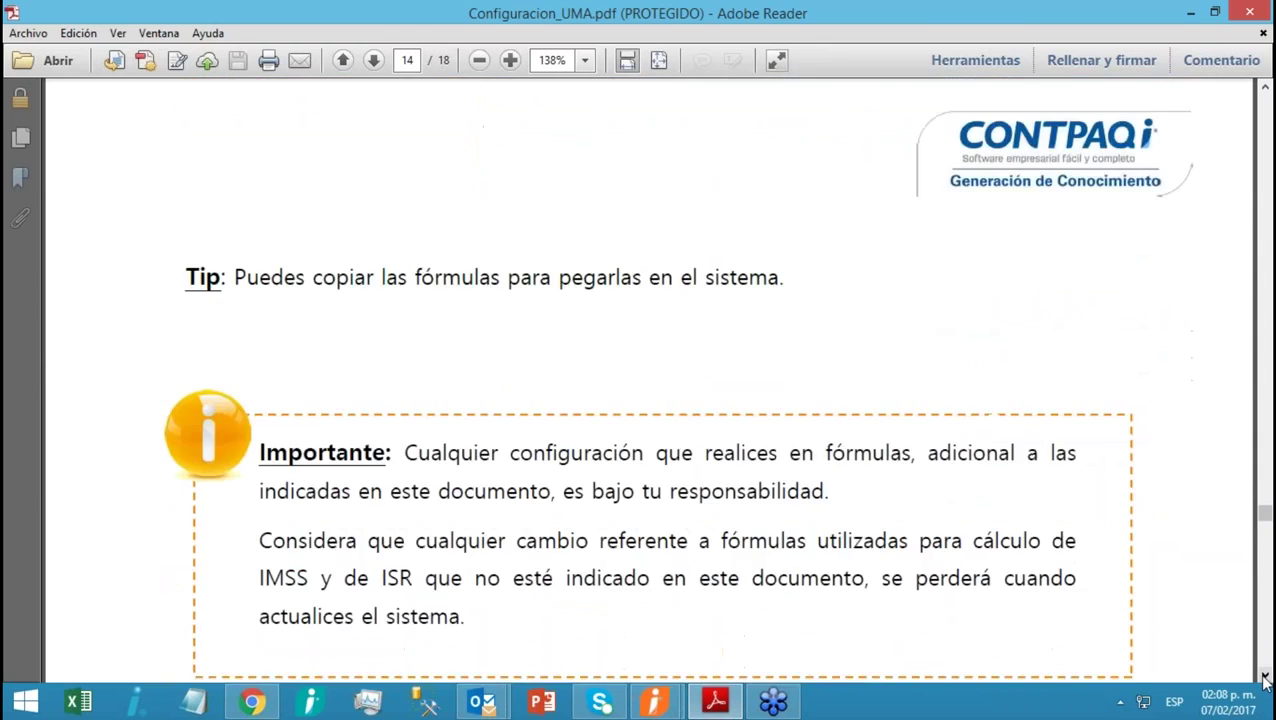
scroll(1265, 676, down, 20)
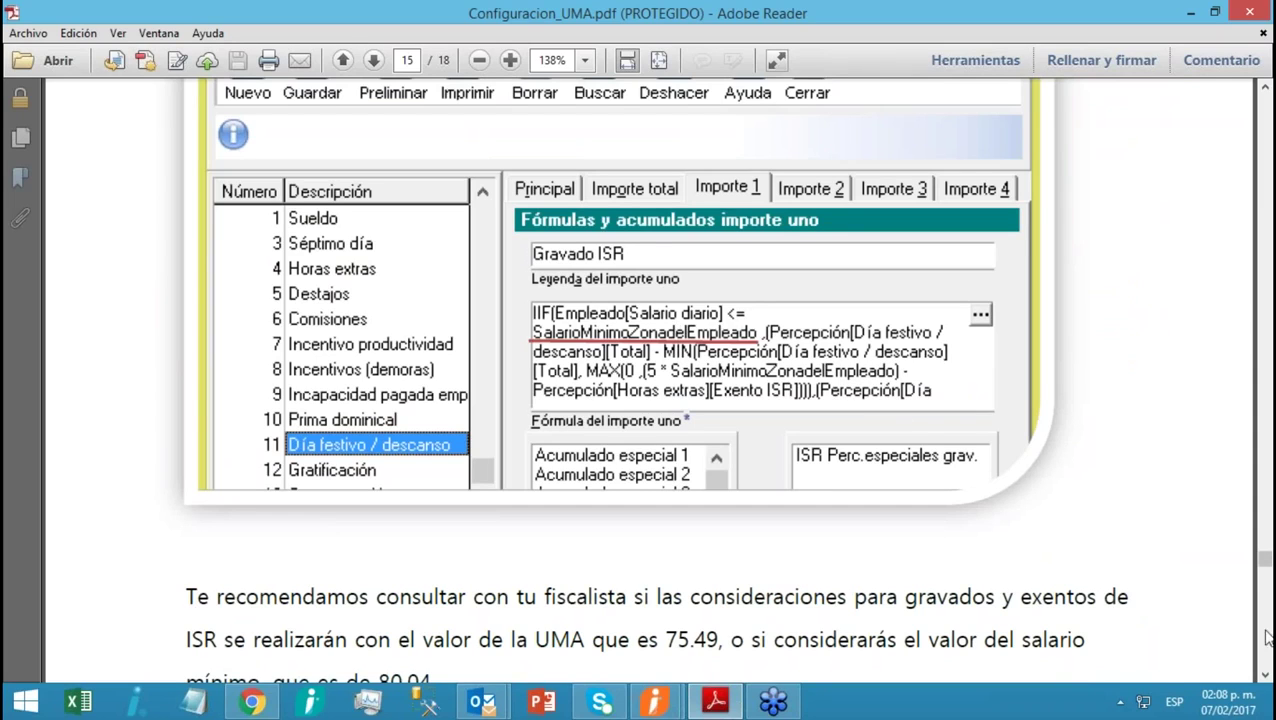
click(1266, 677)
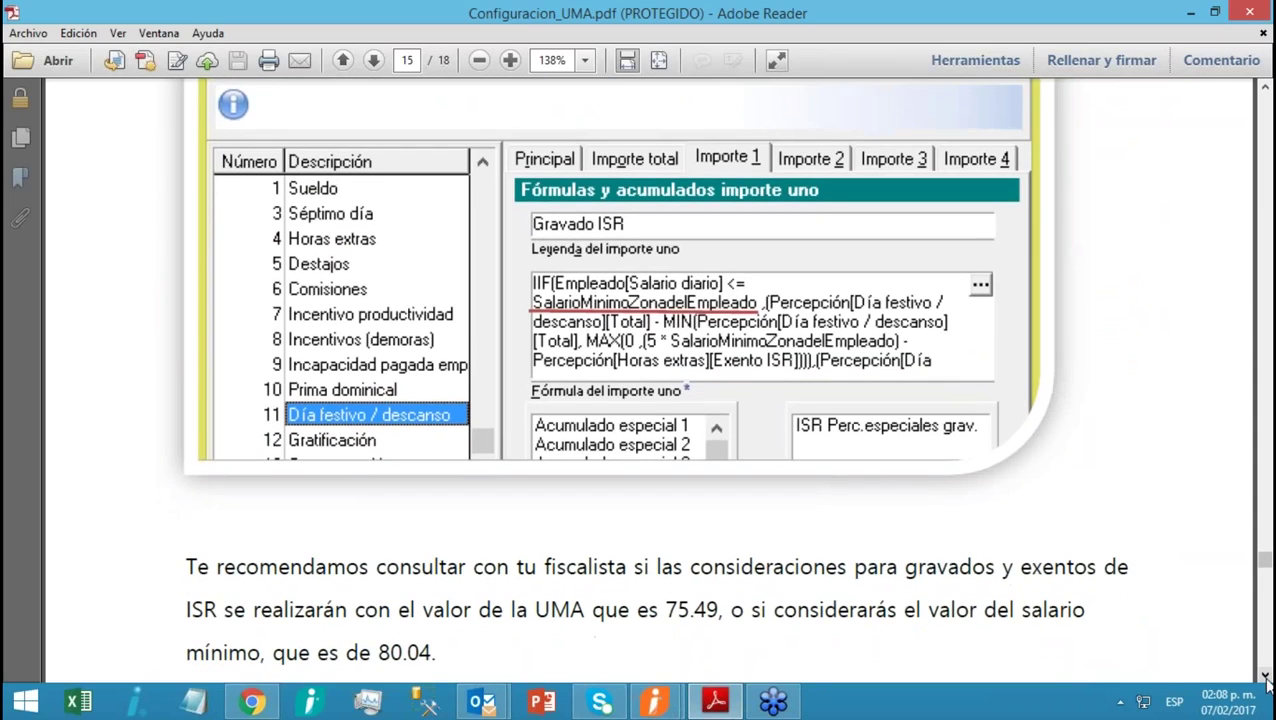
click(1266, 677)
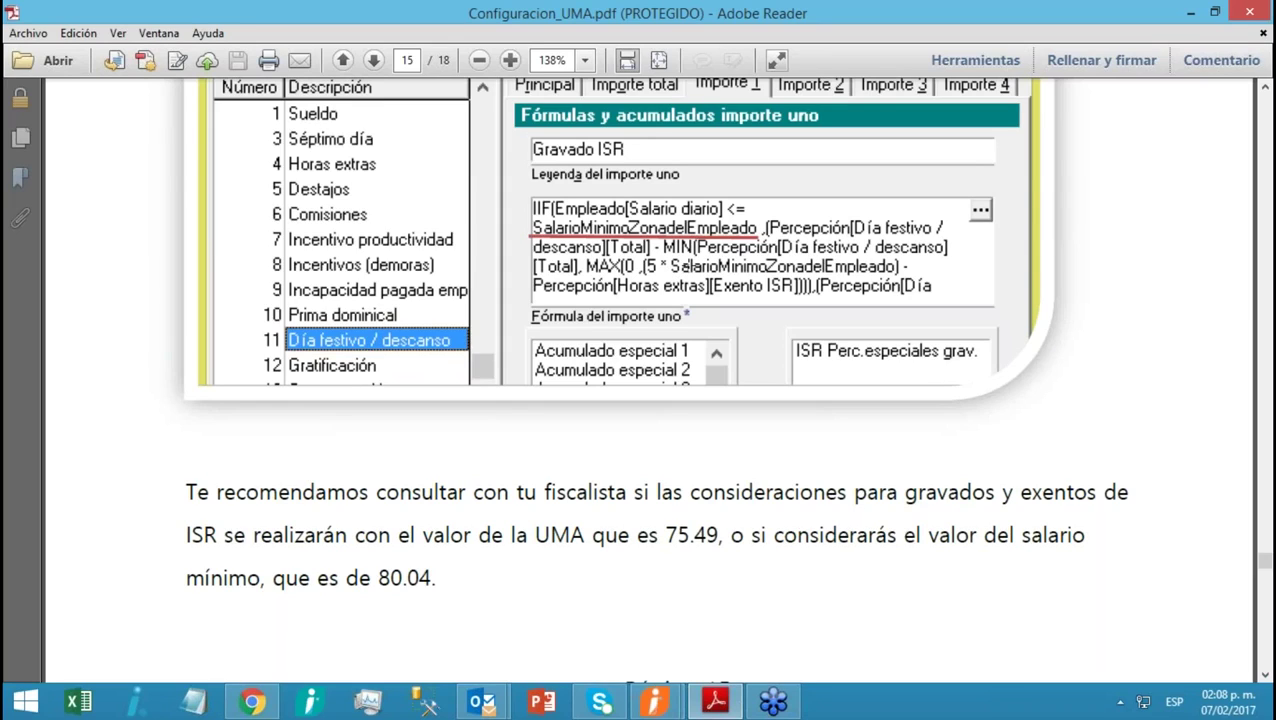
click(1265, 676)
click(1265, 676)
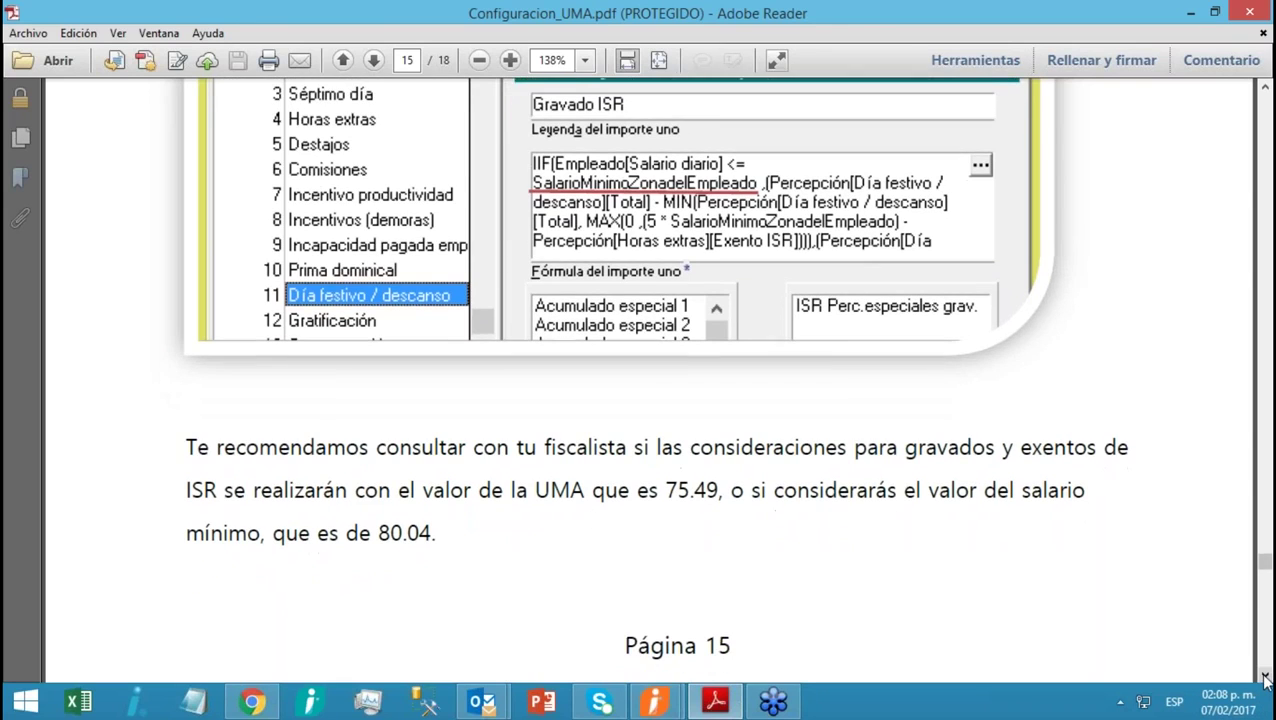
click(1265, 676)
click(1265, 676)
click(1265, 676)
click(1265, 676)
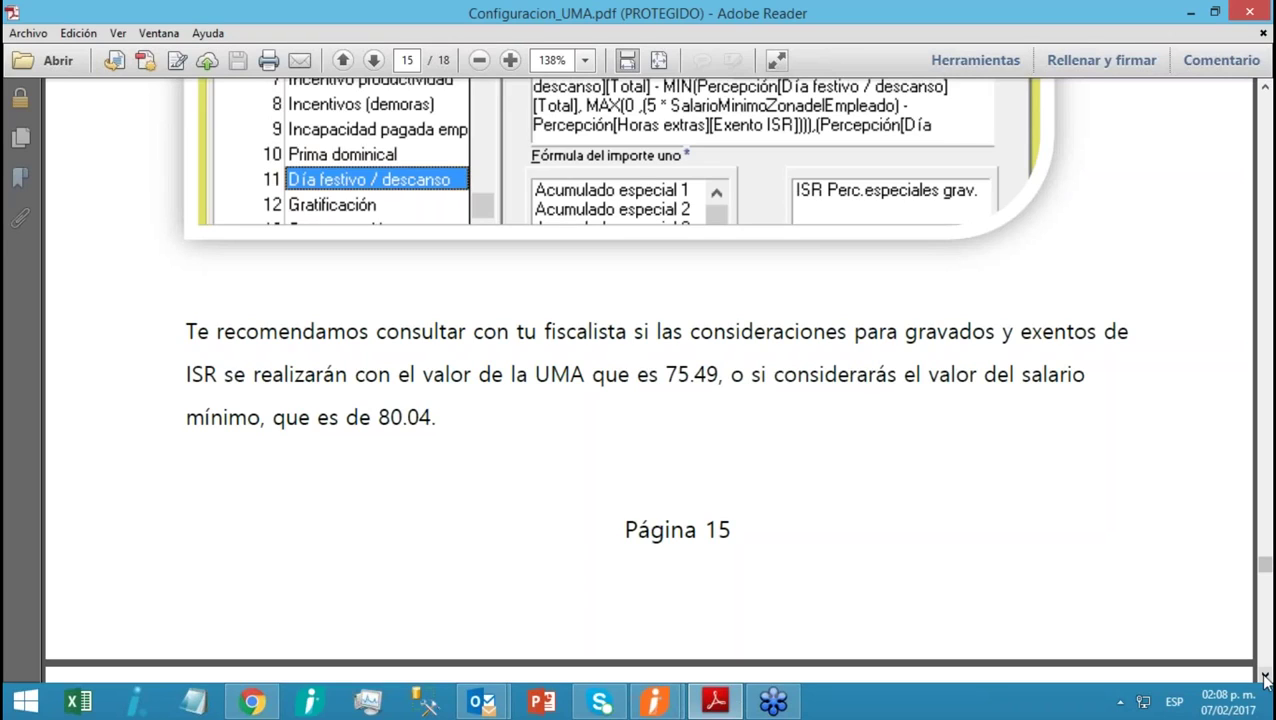
Read page 16 of the guide on substituting SalarioMinimoZonaEmpleado with SalarioMinimo in the overtime and holiday ISR formulas
click(1265, 678)
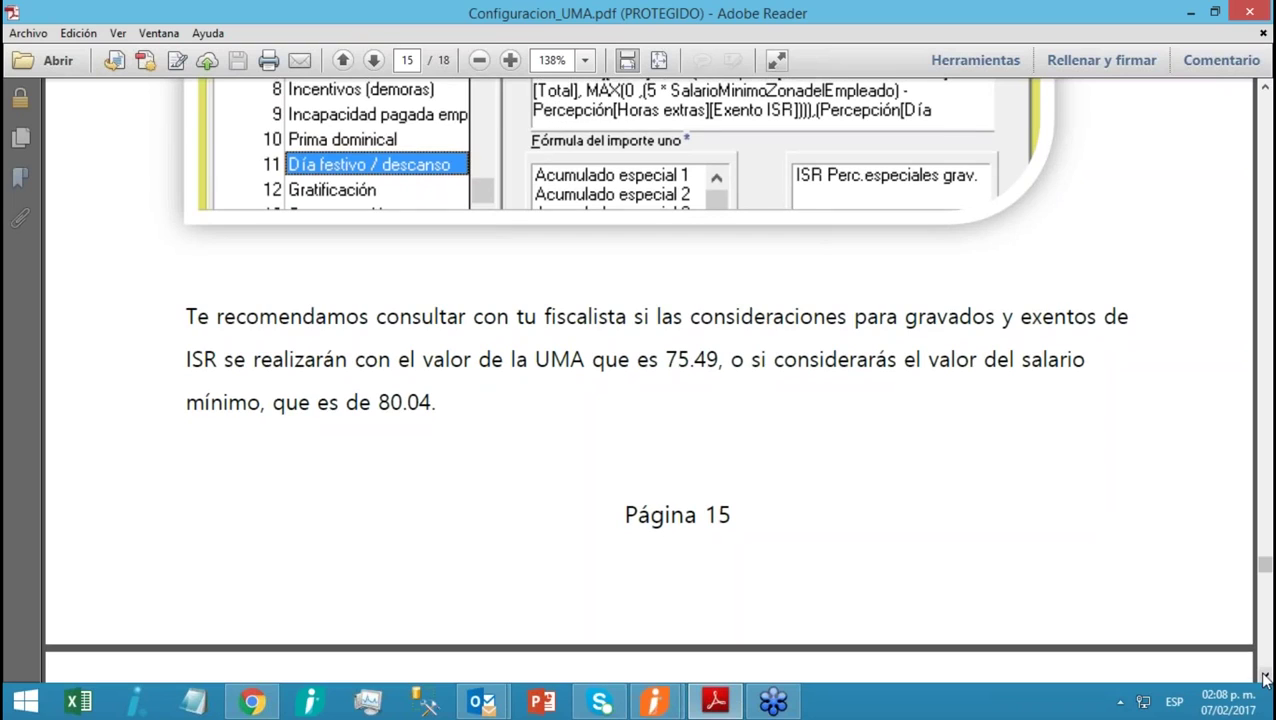
click(1265, 678)
click(1265, 678)
click(1265, 678)
click(1265, 678)
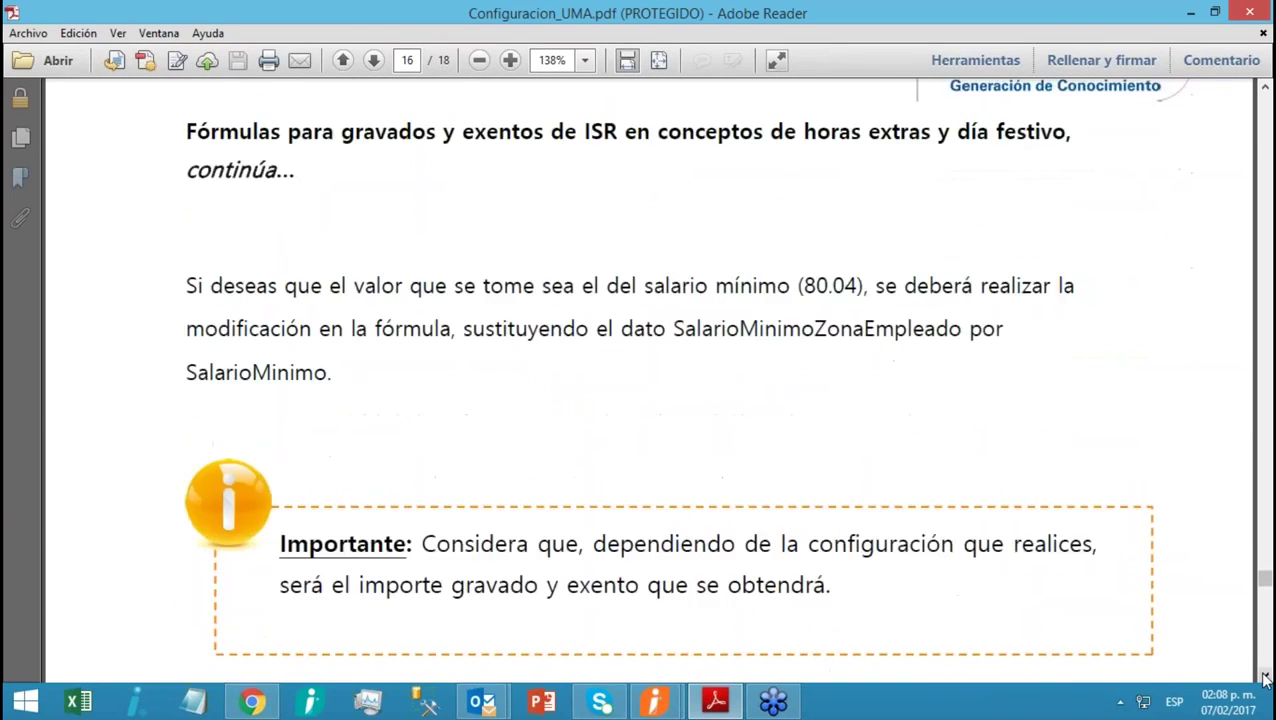
click(1265, 678)
click(1265, 678)
click(1265, 678)
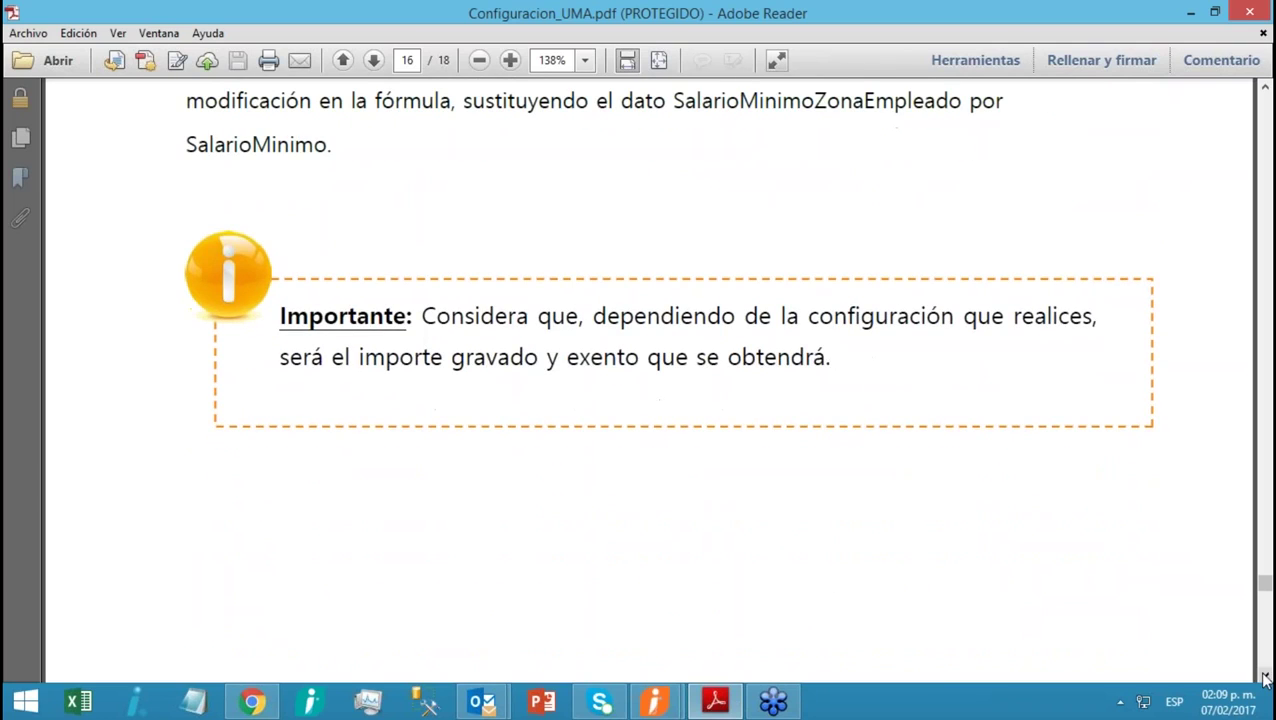
Examine section 4 of the guide, Calcula el periodo, on recalculating the SBC of employees who exceed the 25 UMA cap
click(1265, 678)
click(1265, 678)
click(1265, 678)
click(1265, 678)
click(1265, 678)
click(1265, 678)
click(1265, 678)
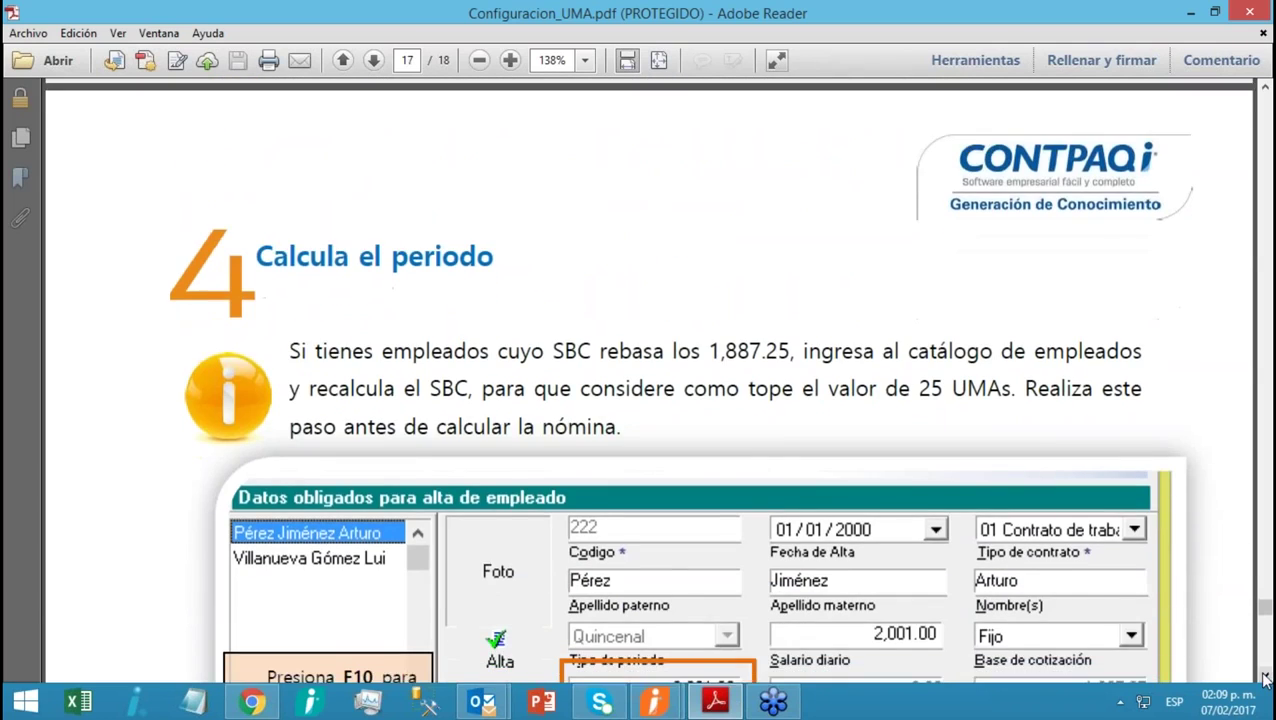
click(1265, 678)
click(1265, 678)
click(1265, 678)
click(1265, 678)
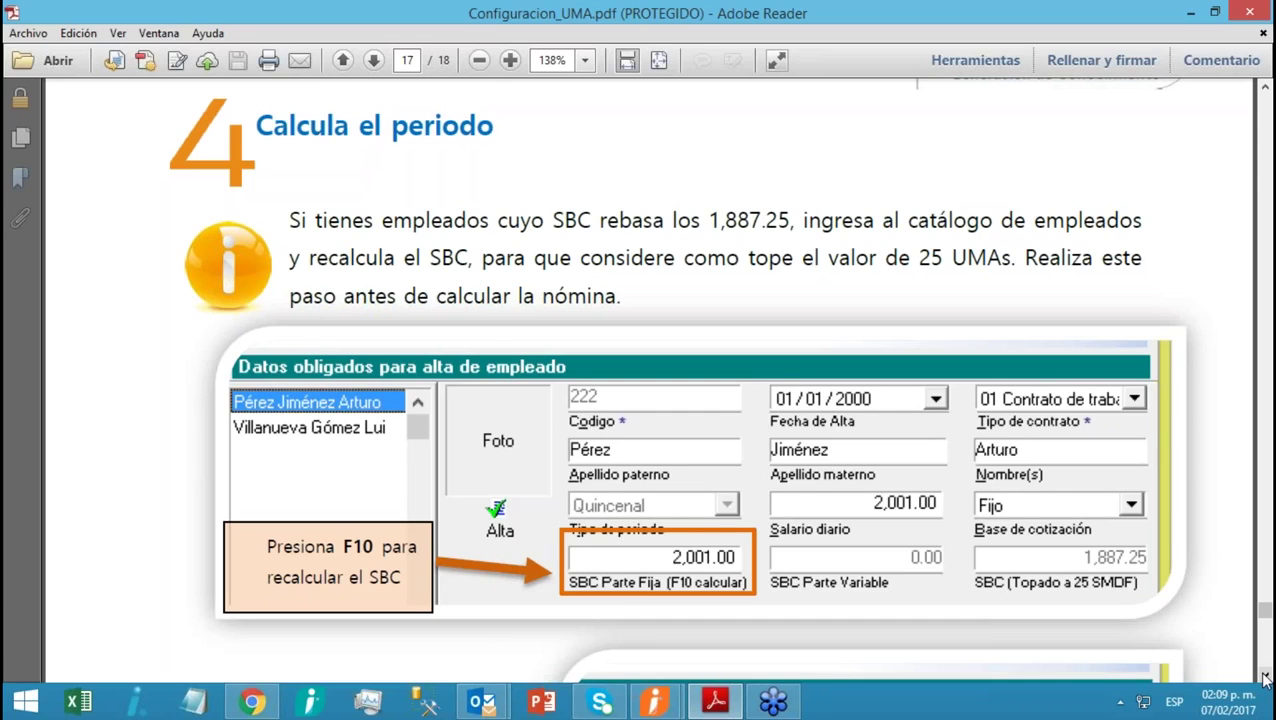
click(1266, 679)
click(1266, 679)
click(1266, 679)
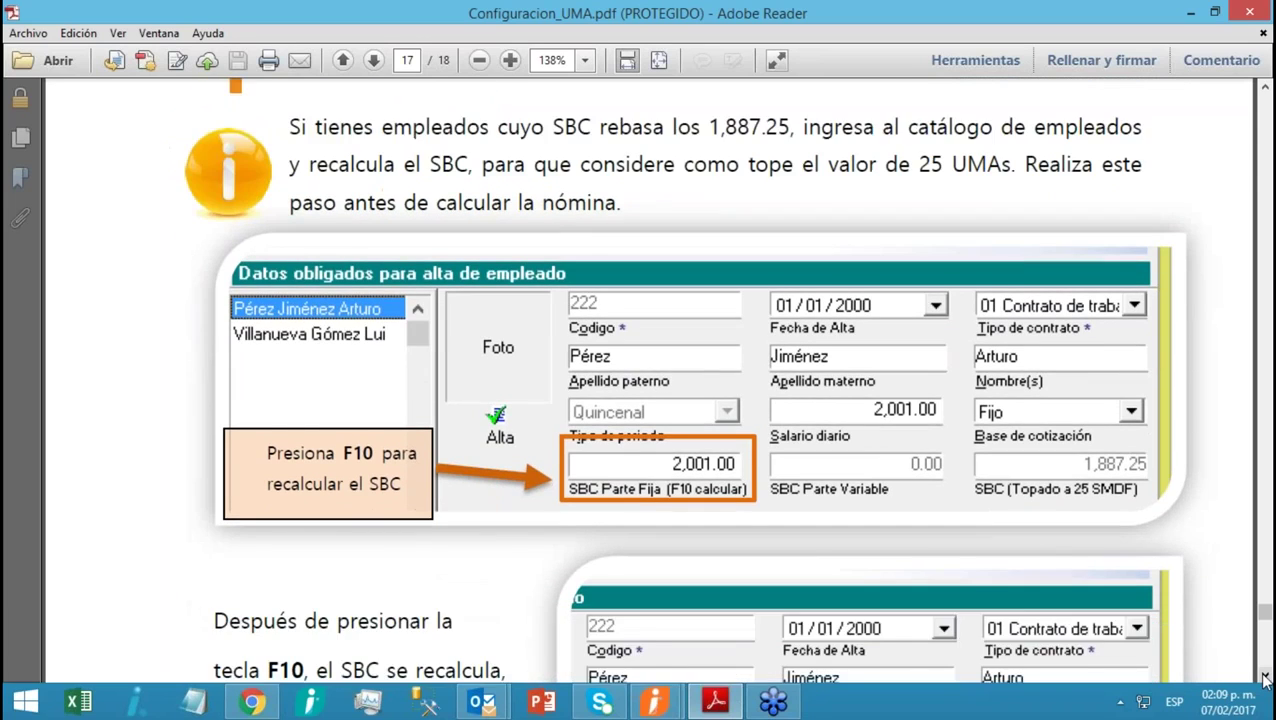
click(1266, 679)
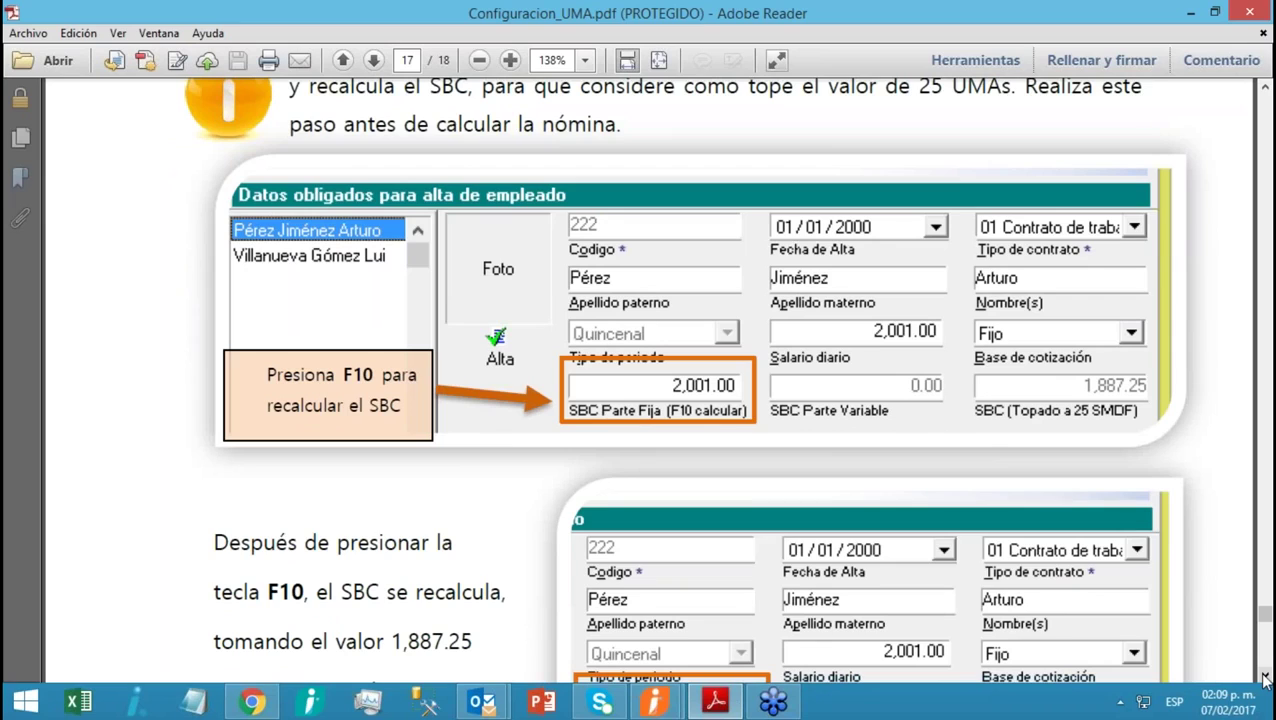
click(1266, 679)
click(1266, 679)
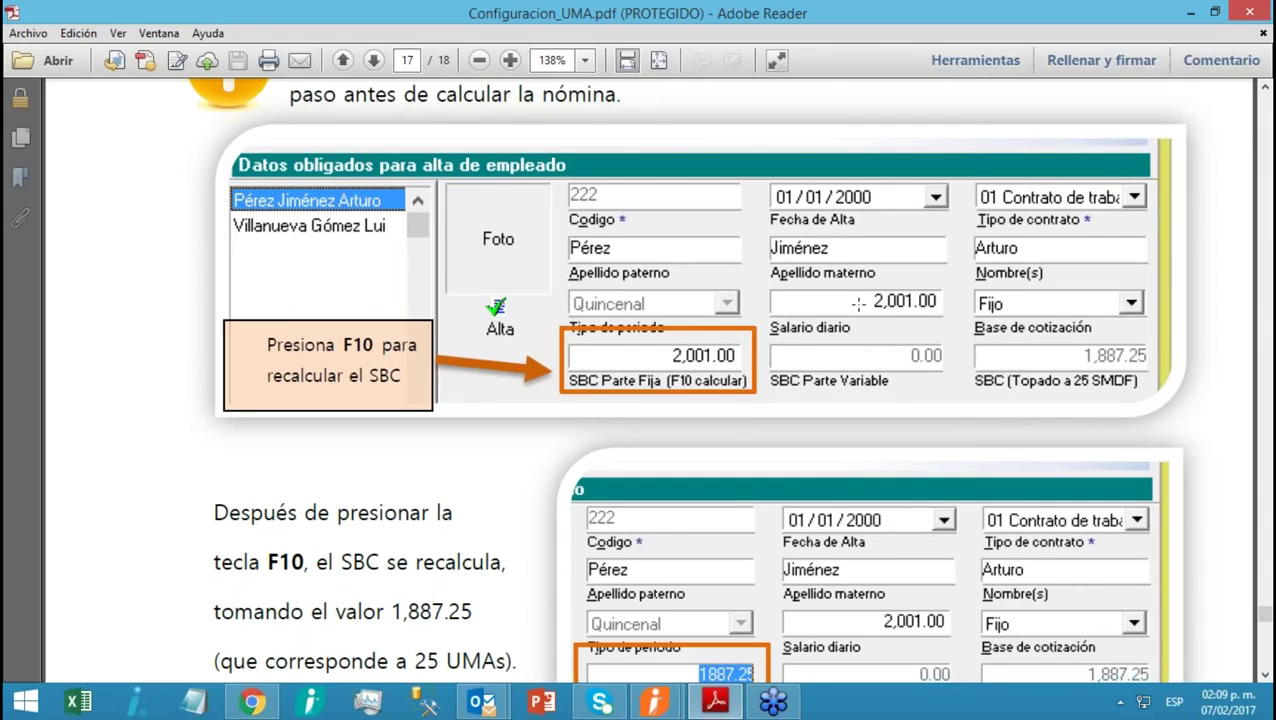
Review the rest of page 17 on the recalculated SBC, the save confirmation and calculating the payroll
click(1266, 676)
click(1266, 676)
click(1266, 676)
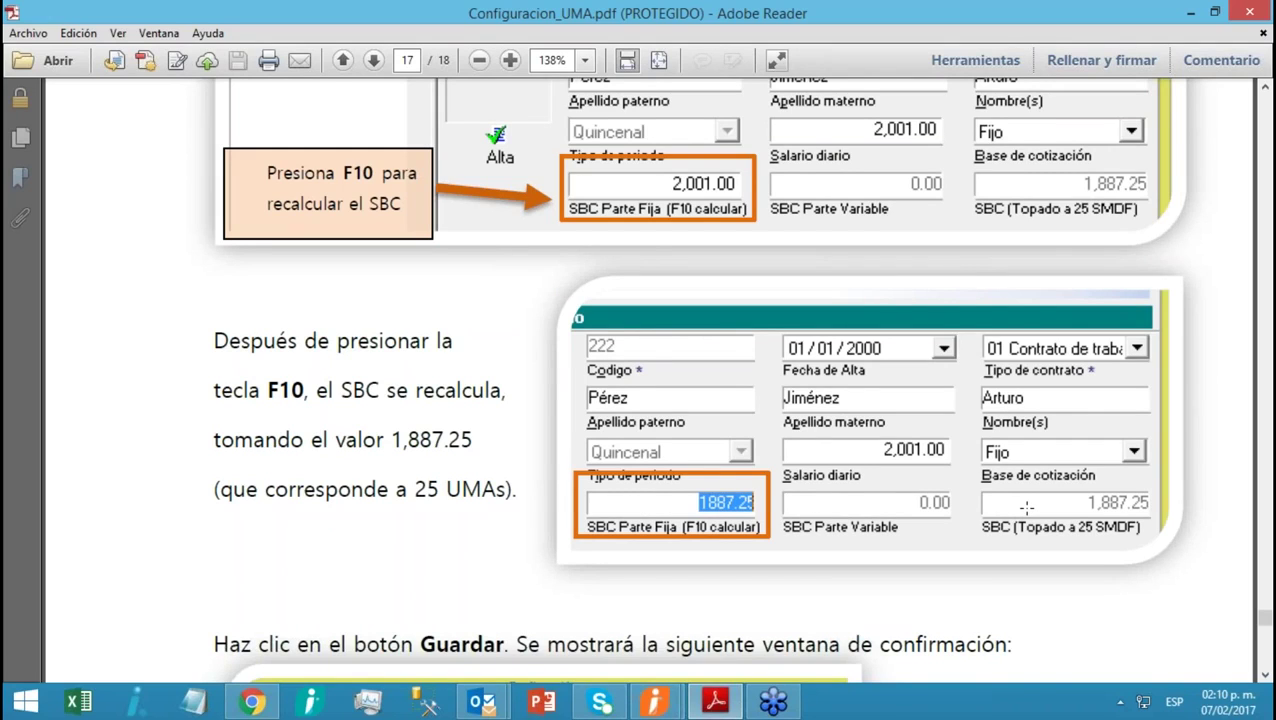
click(1264, 674)
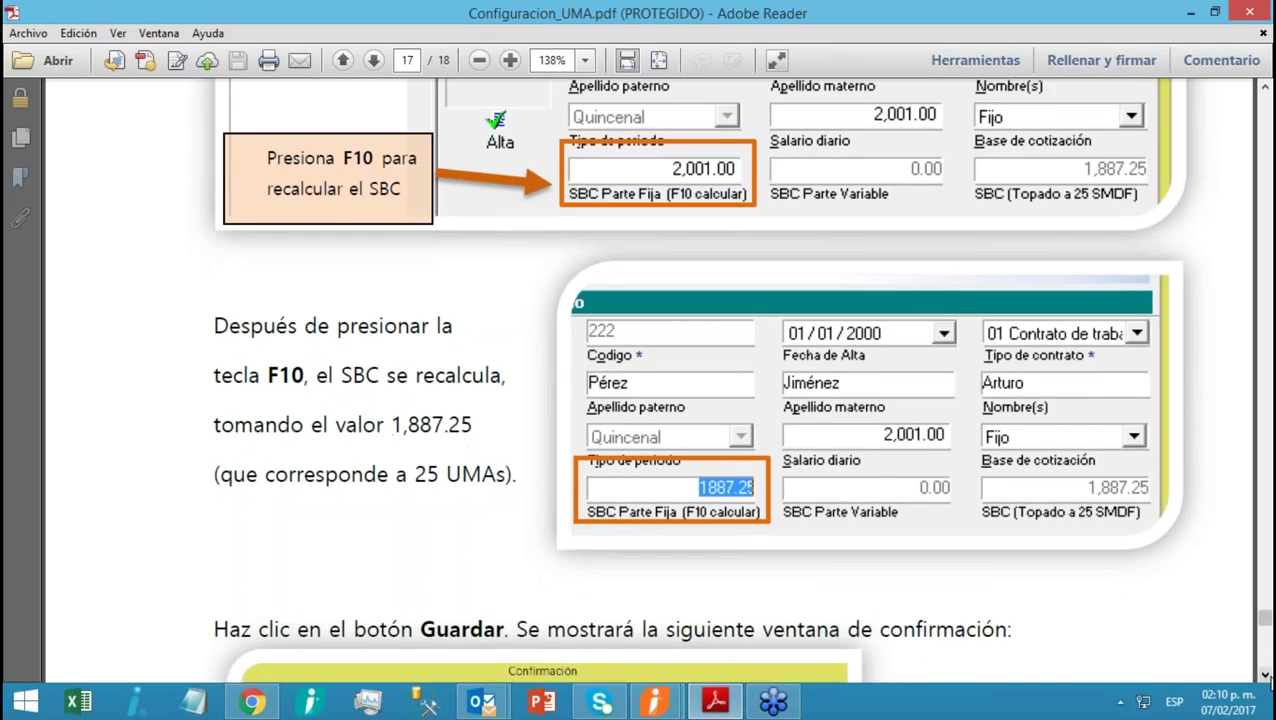
scroll(1266, 676, down, 10)
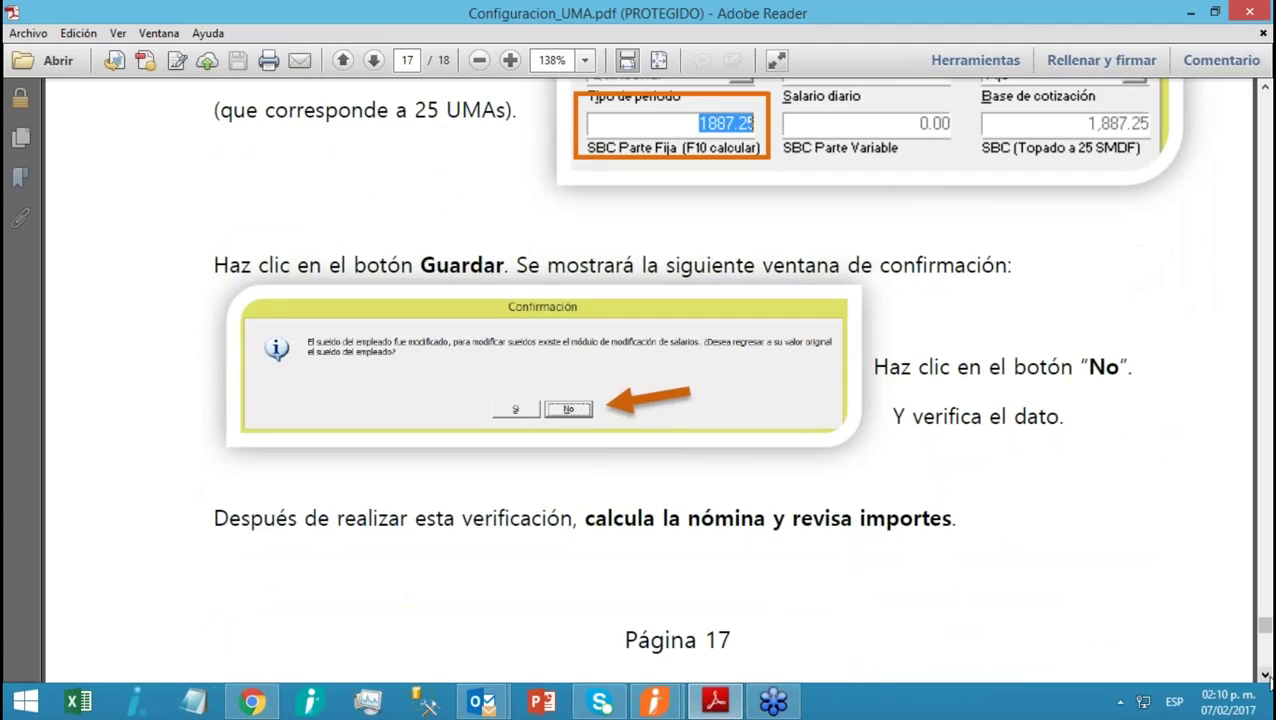
scroll(1266, 676, down, 2)
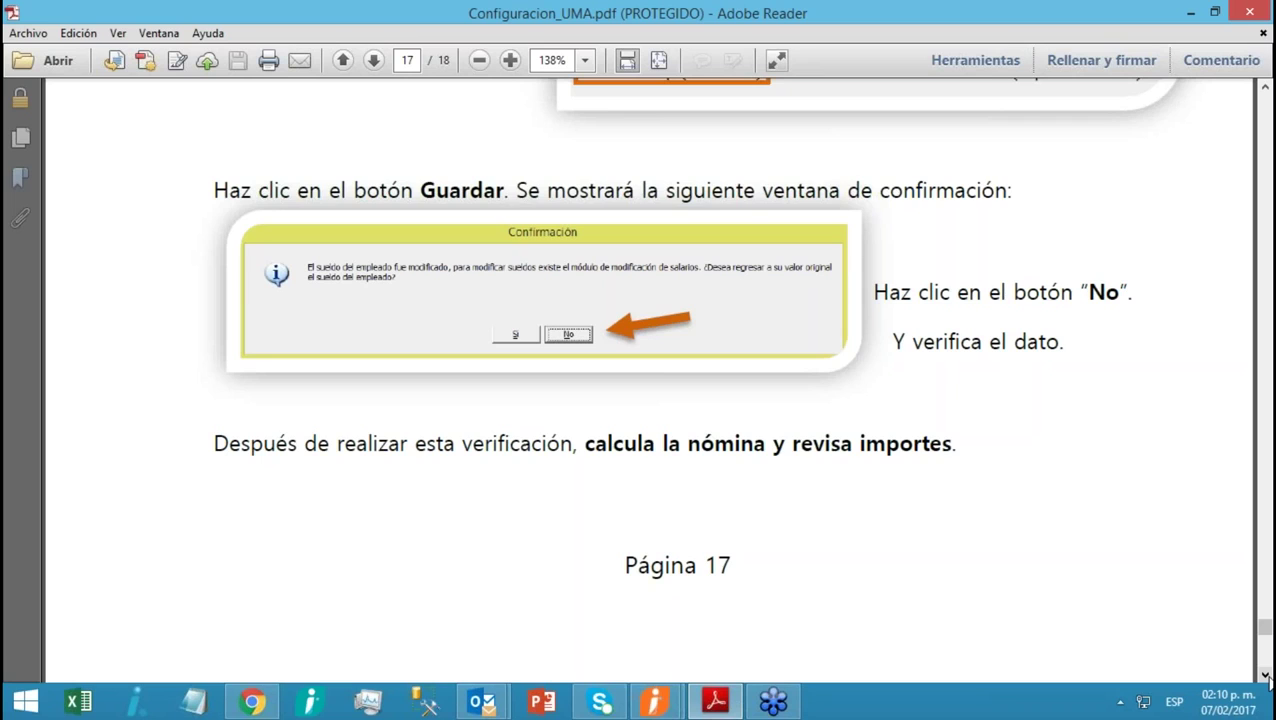
Look back over the guide from the formula table on page 13 through to the SUA reconciliation section on page 18
scroll(1268, 682, up, 20)
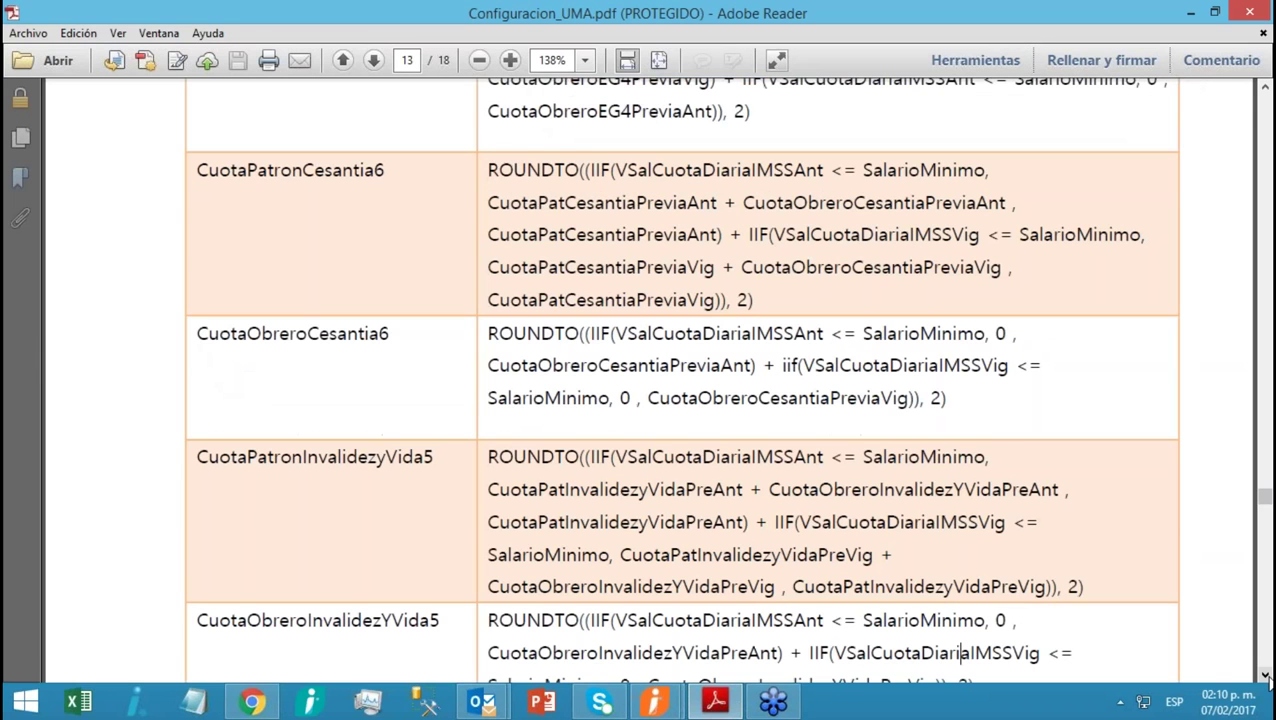
scroll(1268, 680, down, 5)
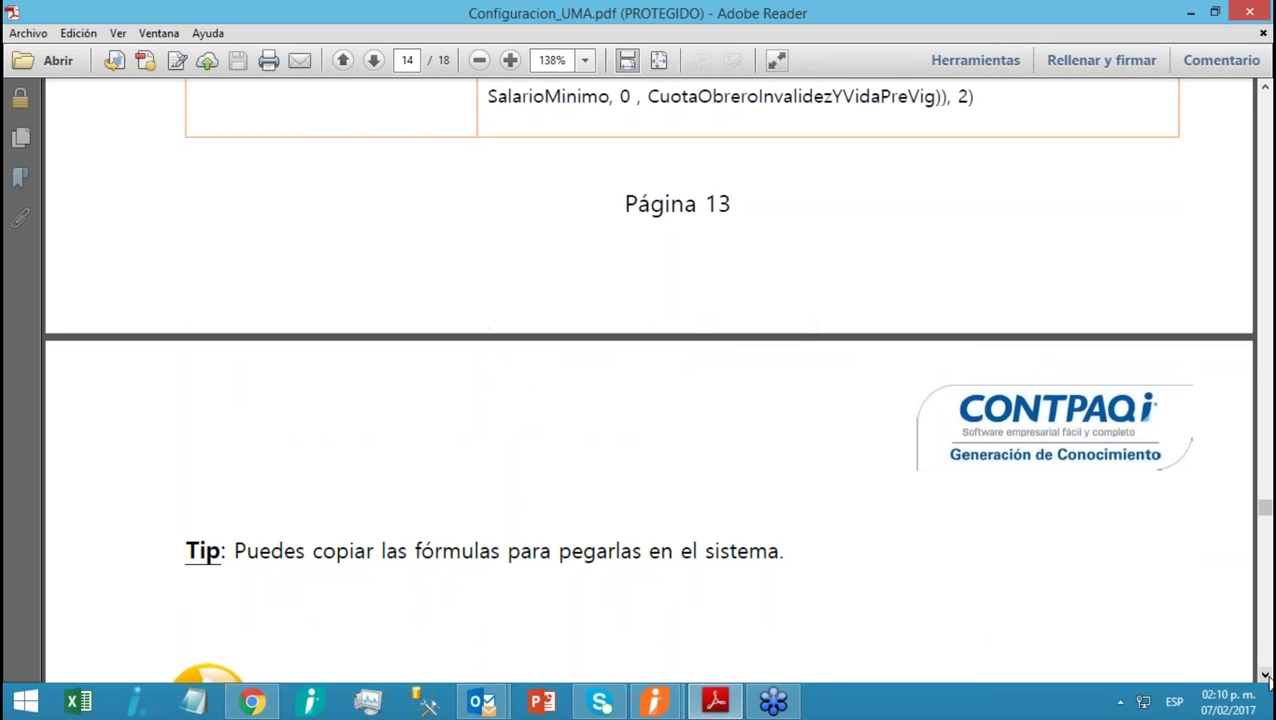
scroll(1268, 680, down, 8)
scroll(1268, 680, down, 5)
scroll(1268, 680, down, 7)
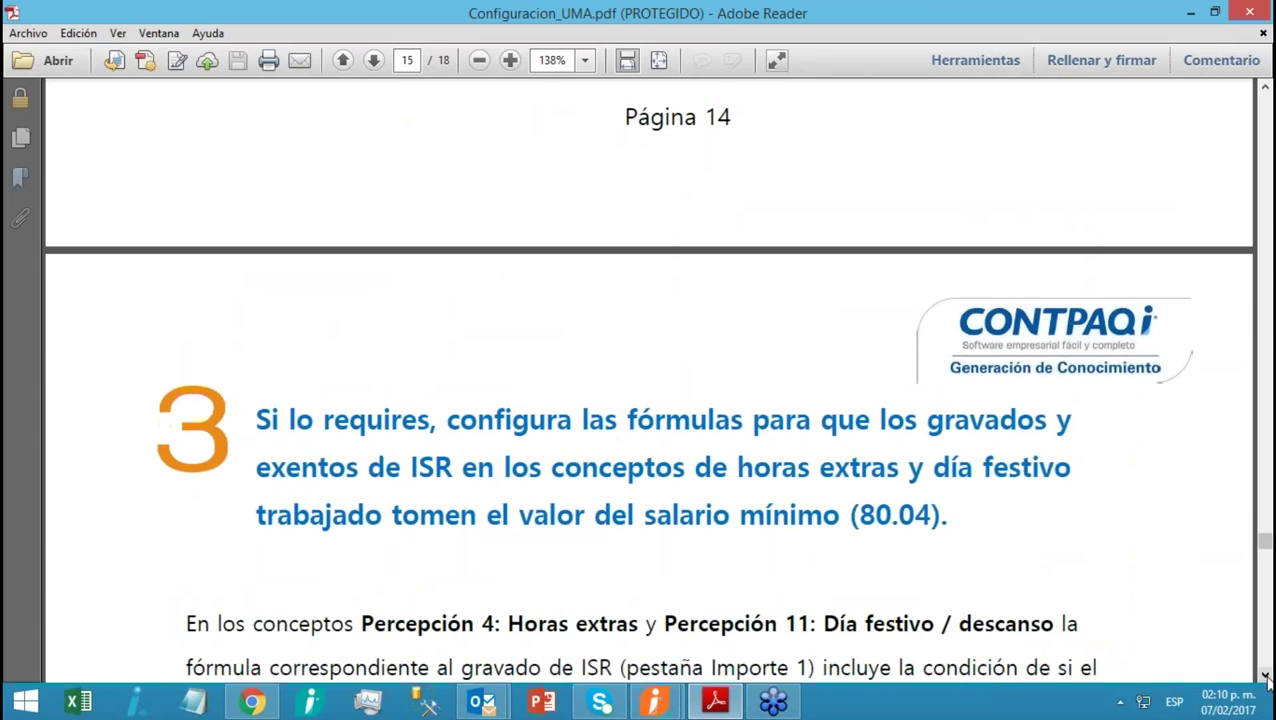
scroll(1268, 680, down, 20)
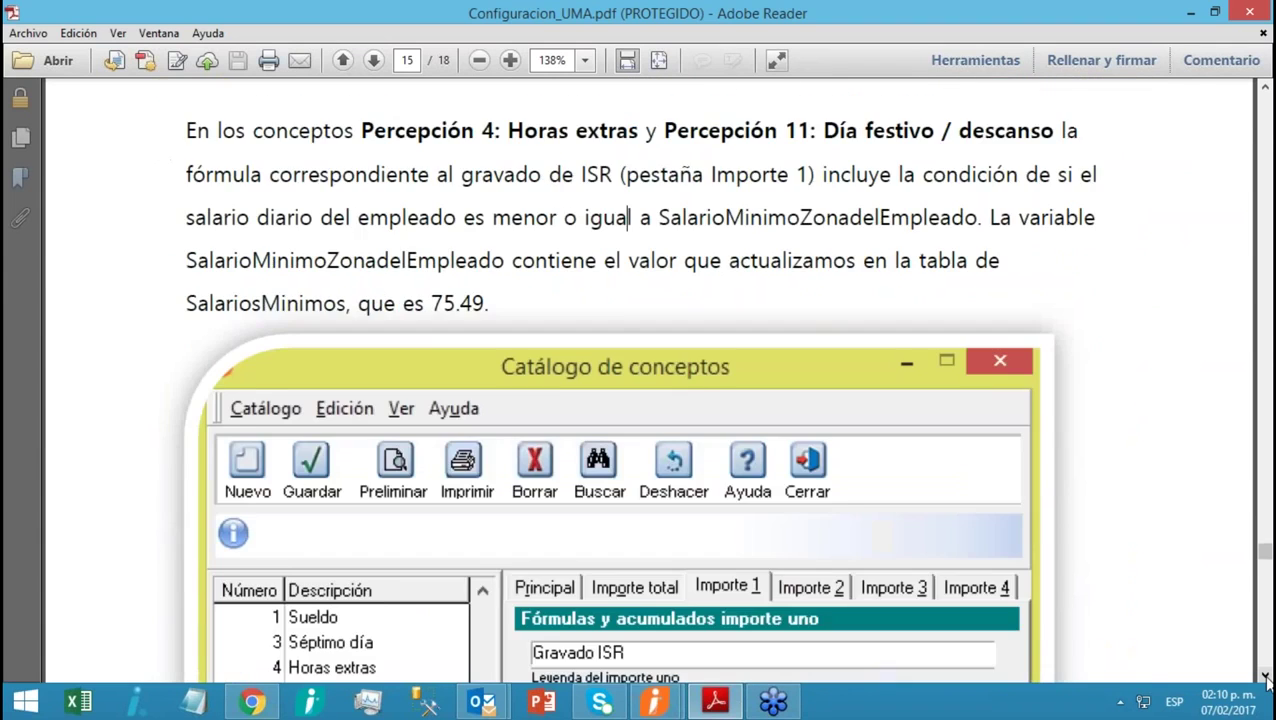
scroll(1266, 678, down, 15)
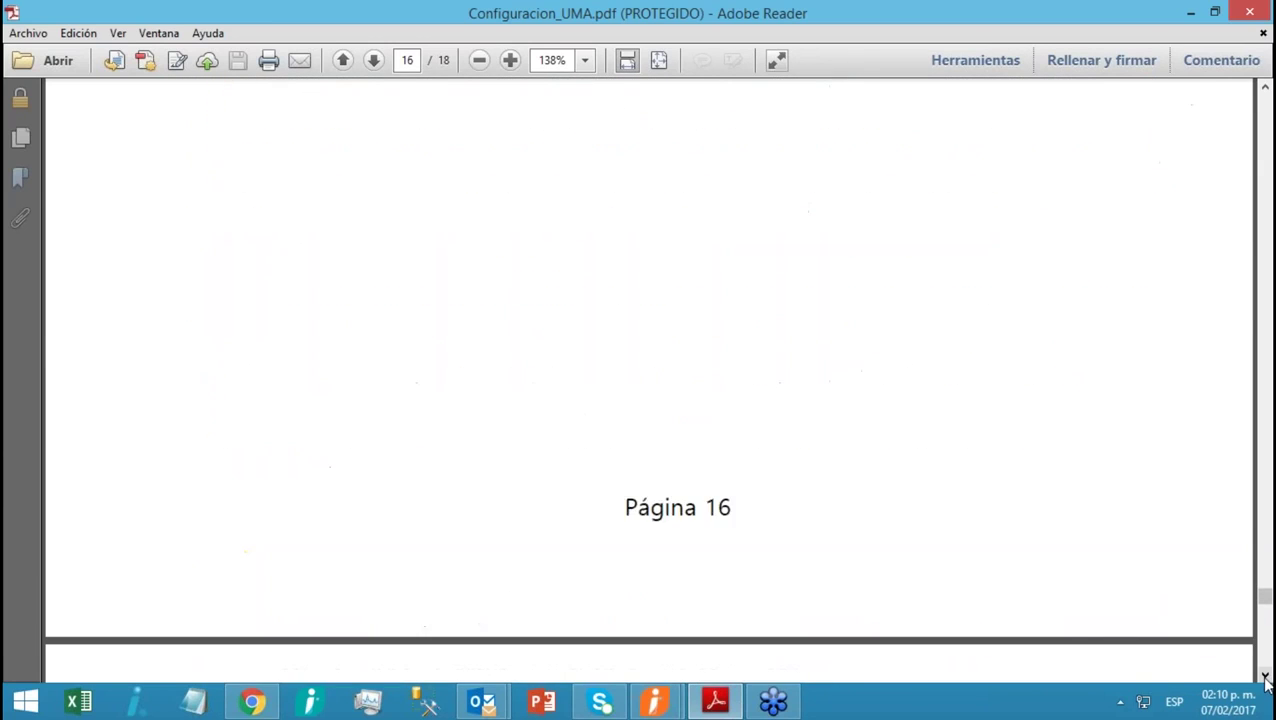
scroll(1266, 678, down, 15)
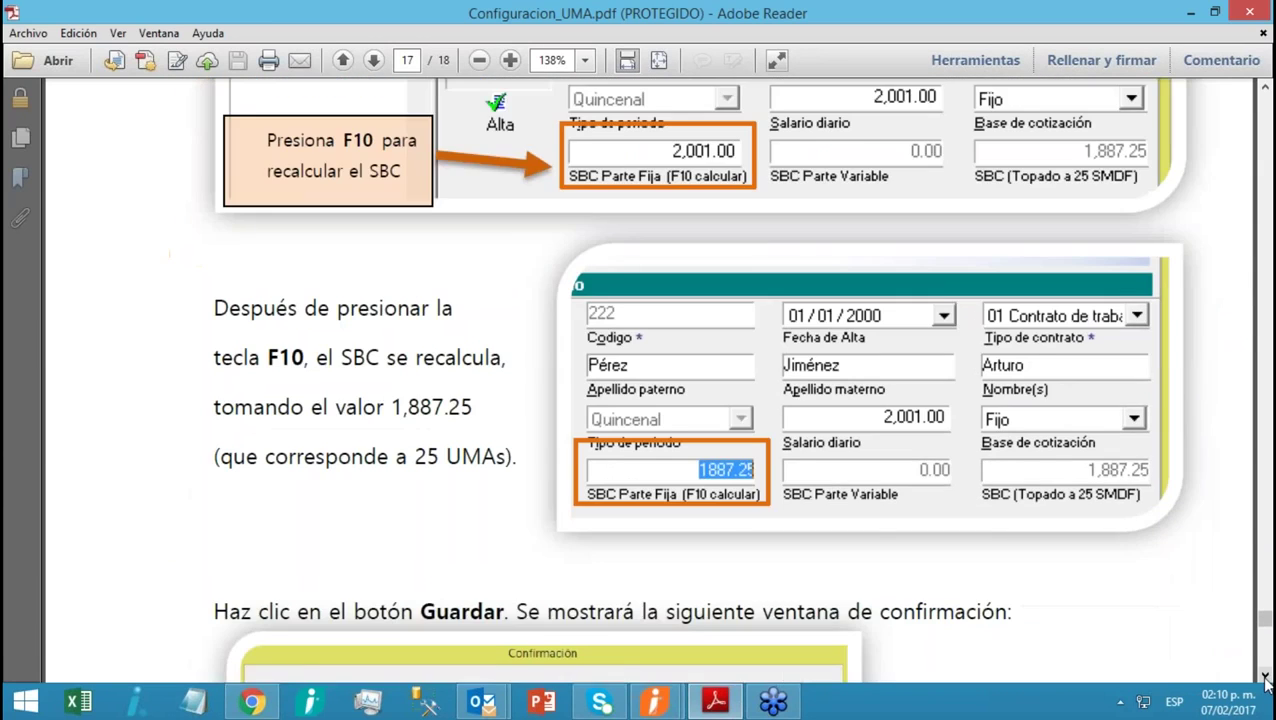
scroll(1266, 678, down, 12)
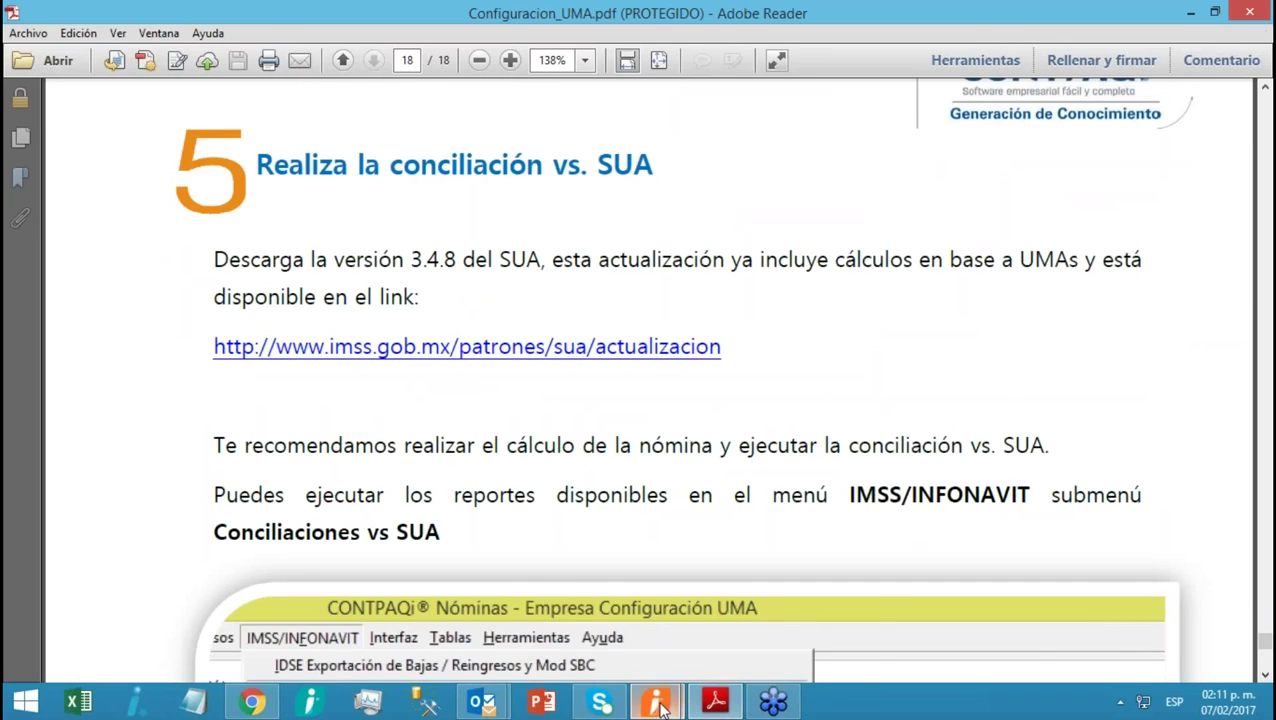
Switch to CONTPAQi Nóminas and close the formula catalog
mouse_move(655, 702)
click(765, 603)
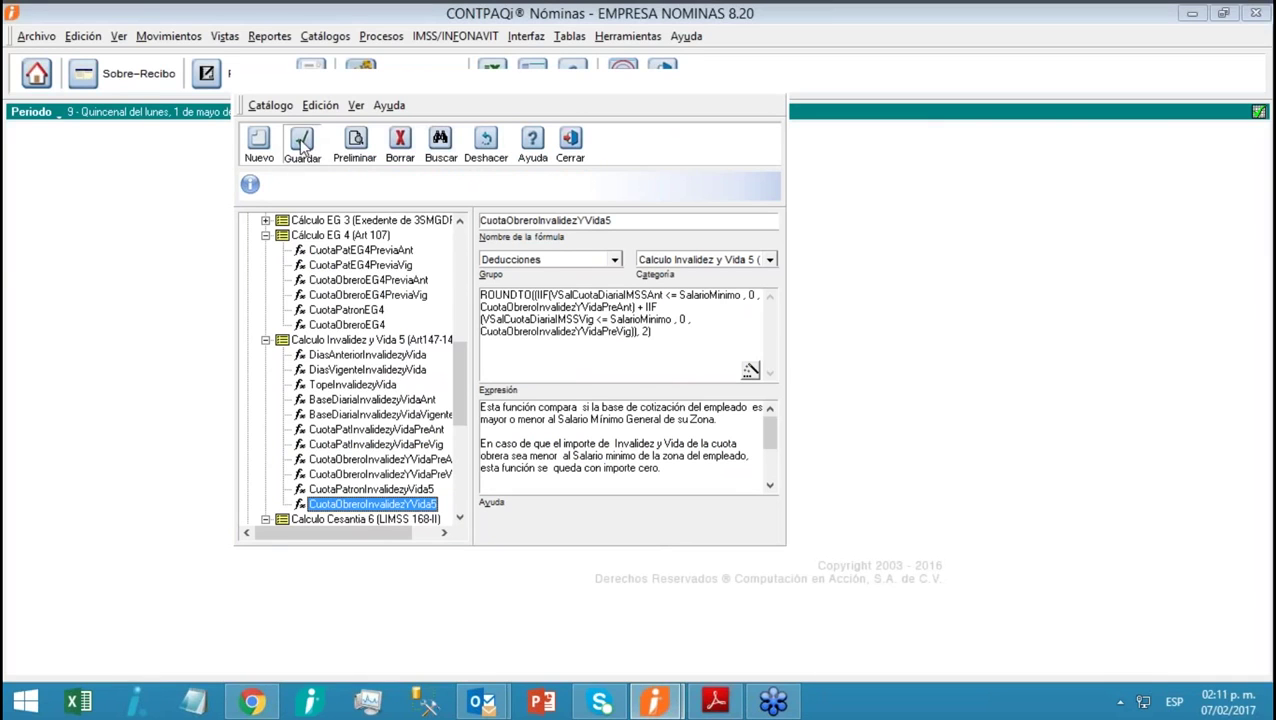
click(572, 145)
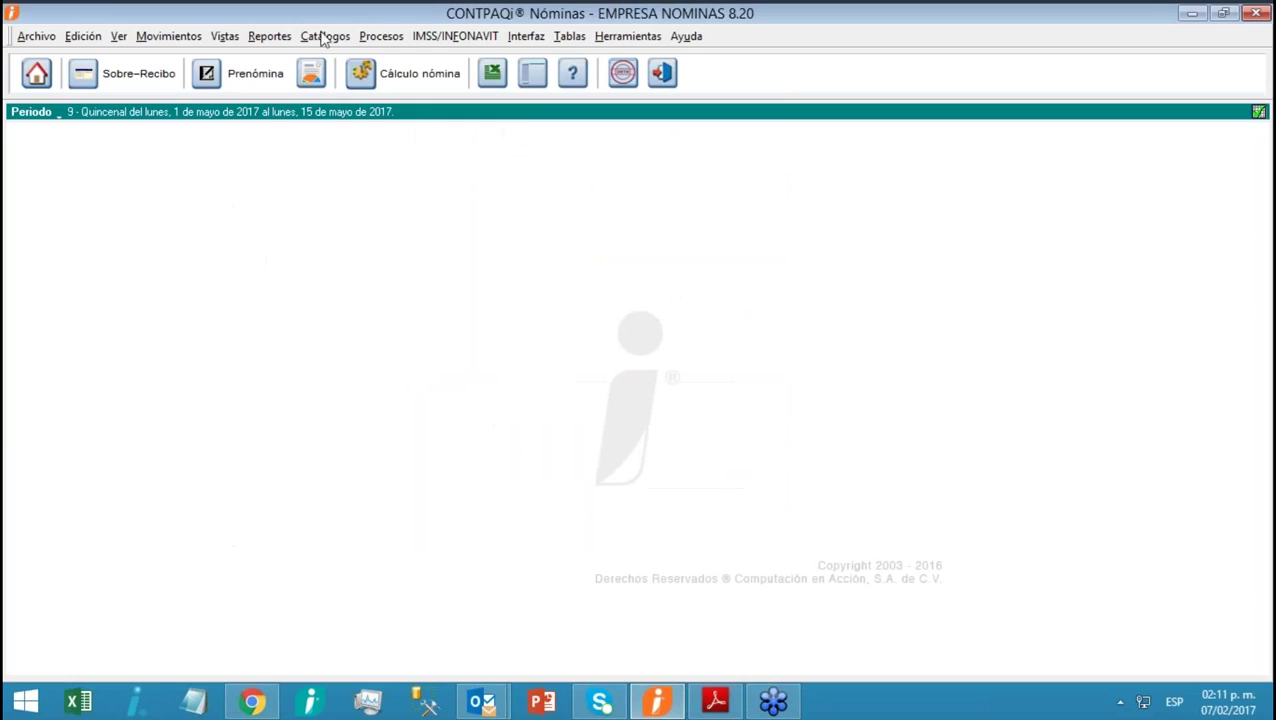
Open the employee catalog, review each employee's record, check the last employee's SBC Parte Fija field and close the catalog
click(325, 36)
click(345, 54)
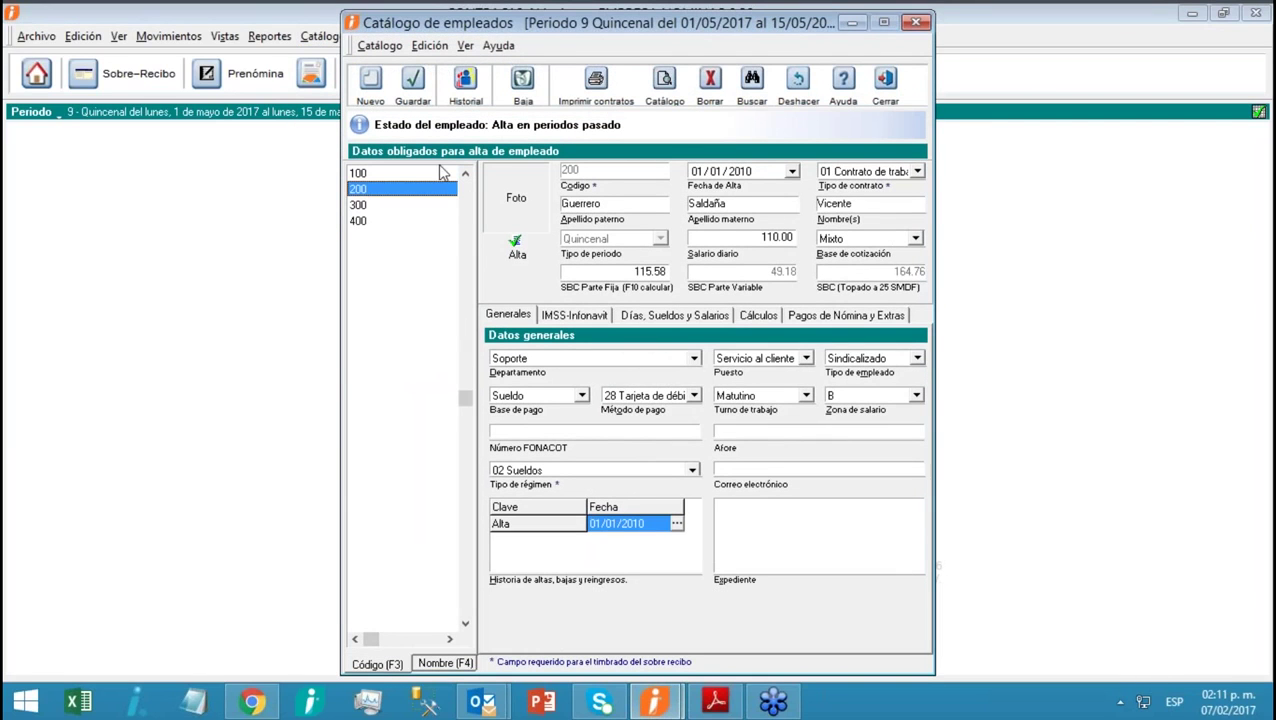
click(360, 174)
key(Down)
key(Down)
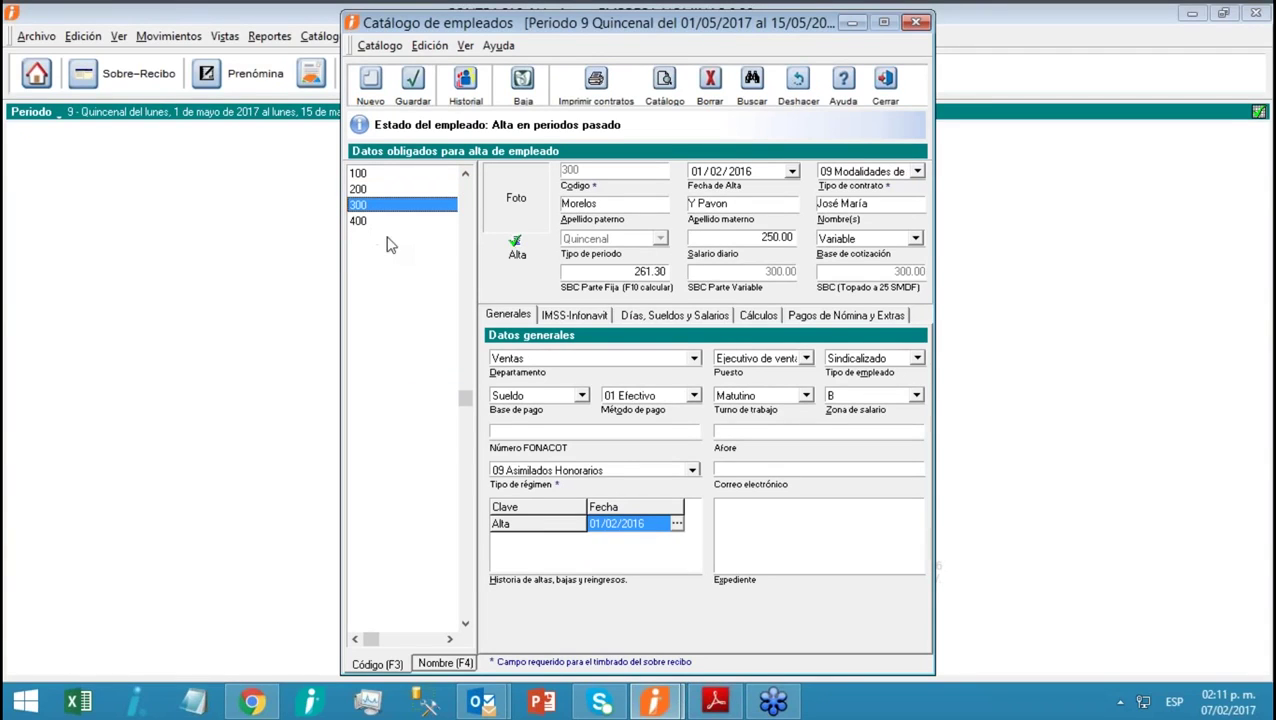
key(Down)
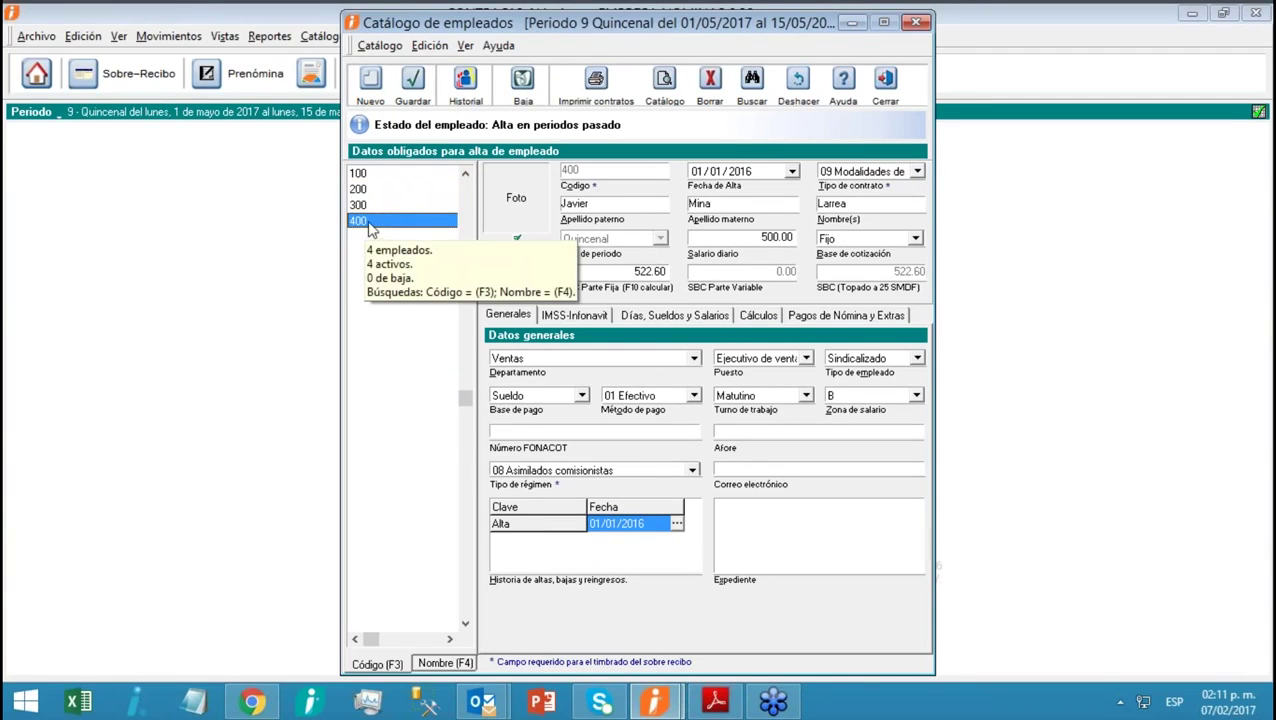
click(648, 271)
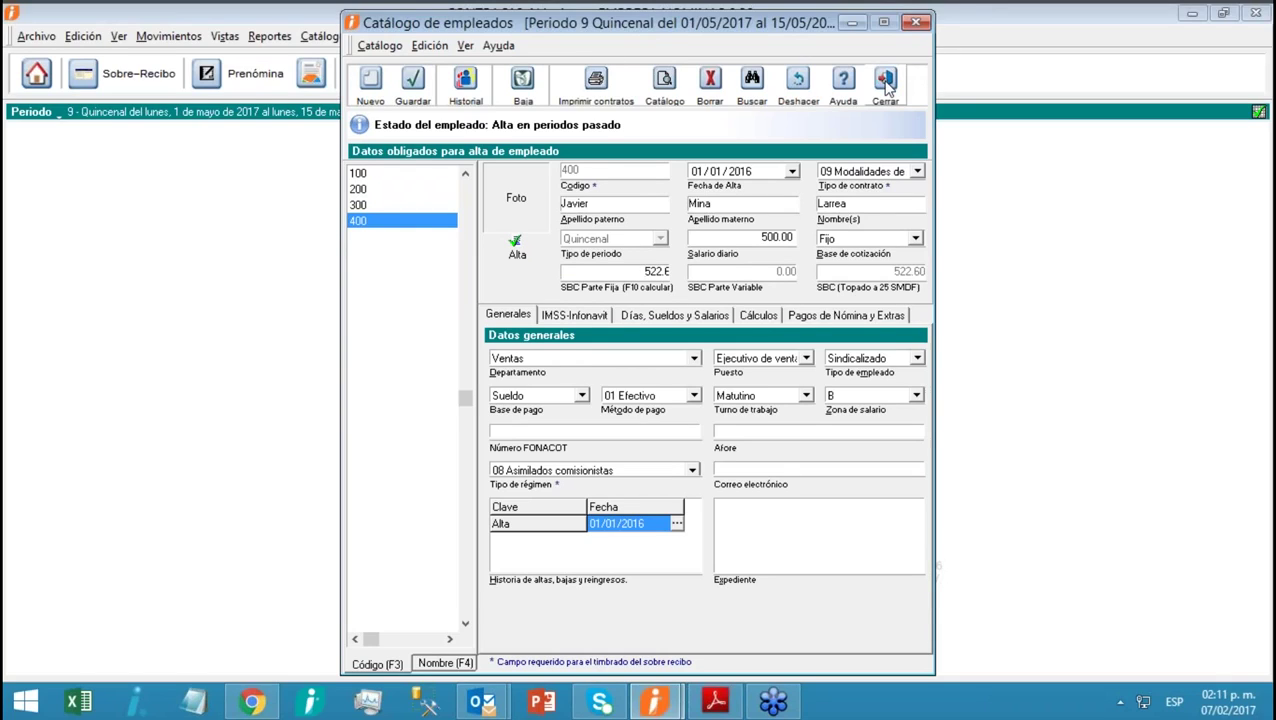
click(888, 88)
click(328, 38)
click(347, 200)
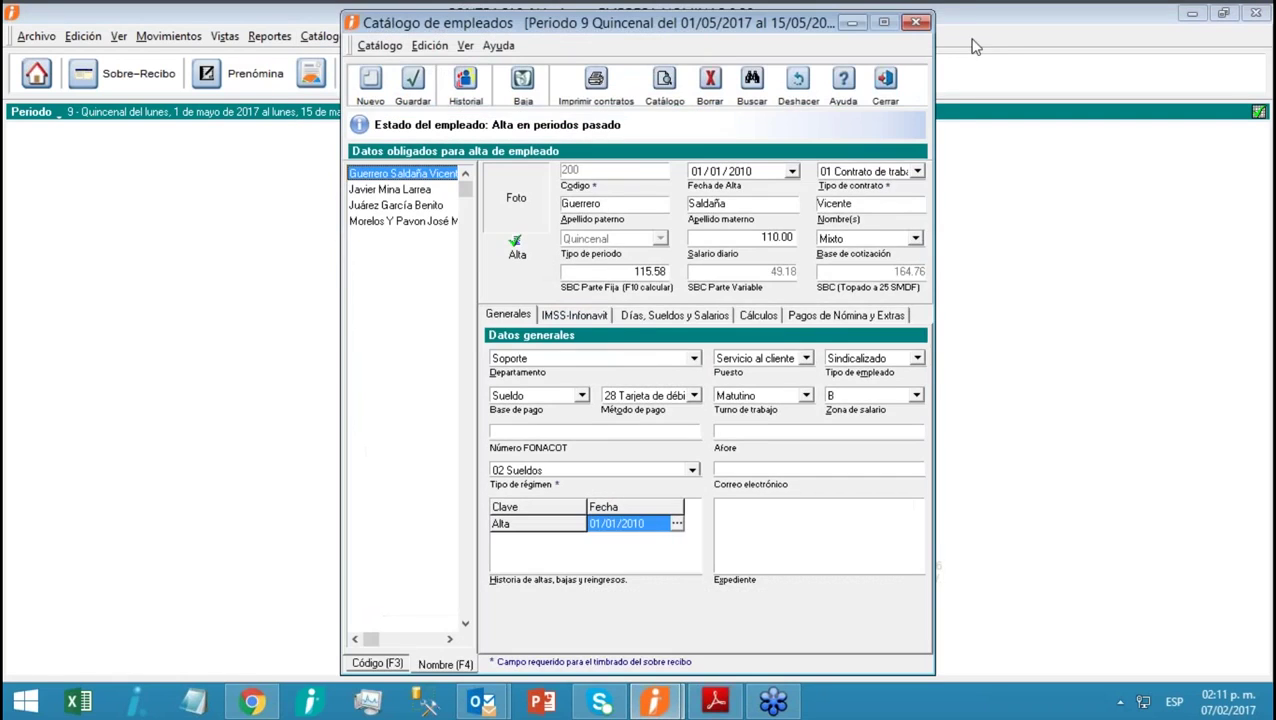
click(884, 88)
Calculate the payroll for fortnightly period 9, from 1 to 15 May 2017
click(381, 36)
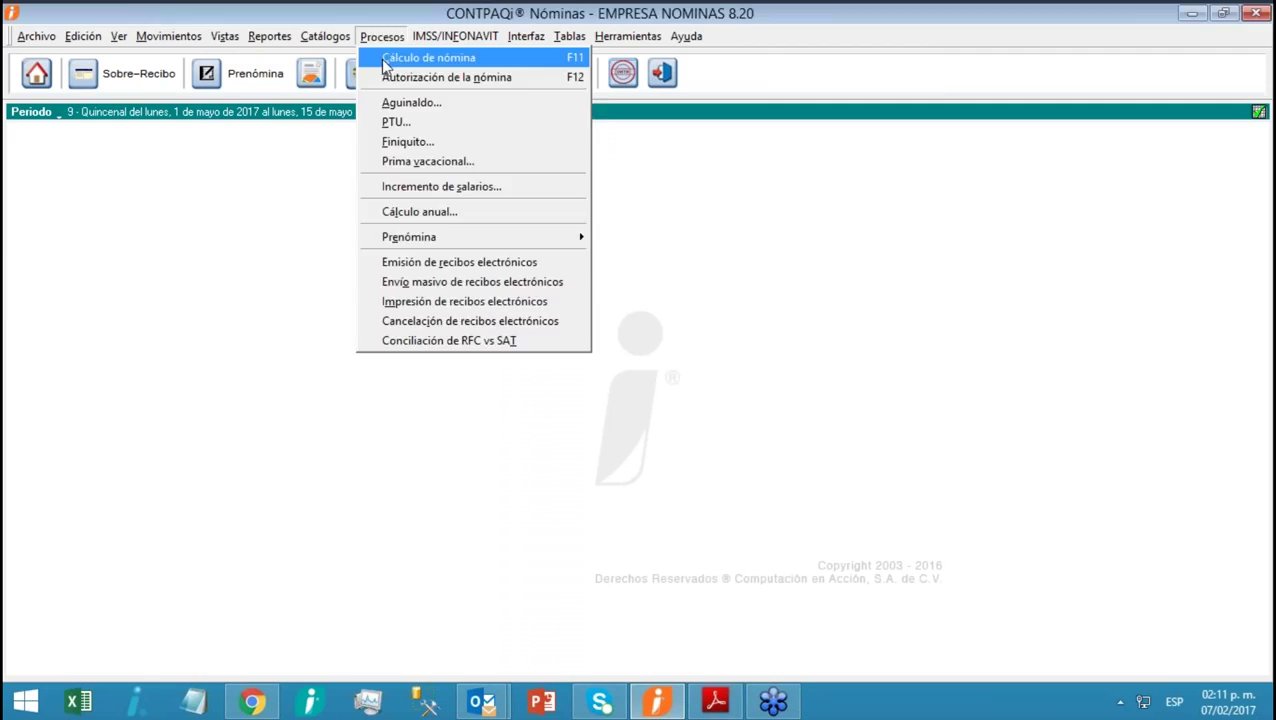
click(412, 54)
click(636, 334)
click(644, 402)
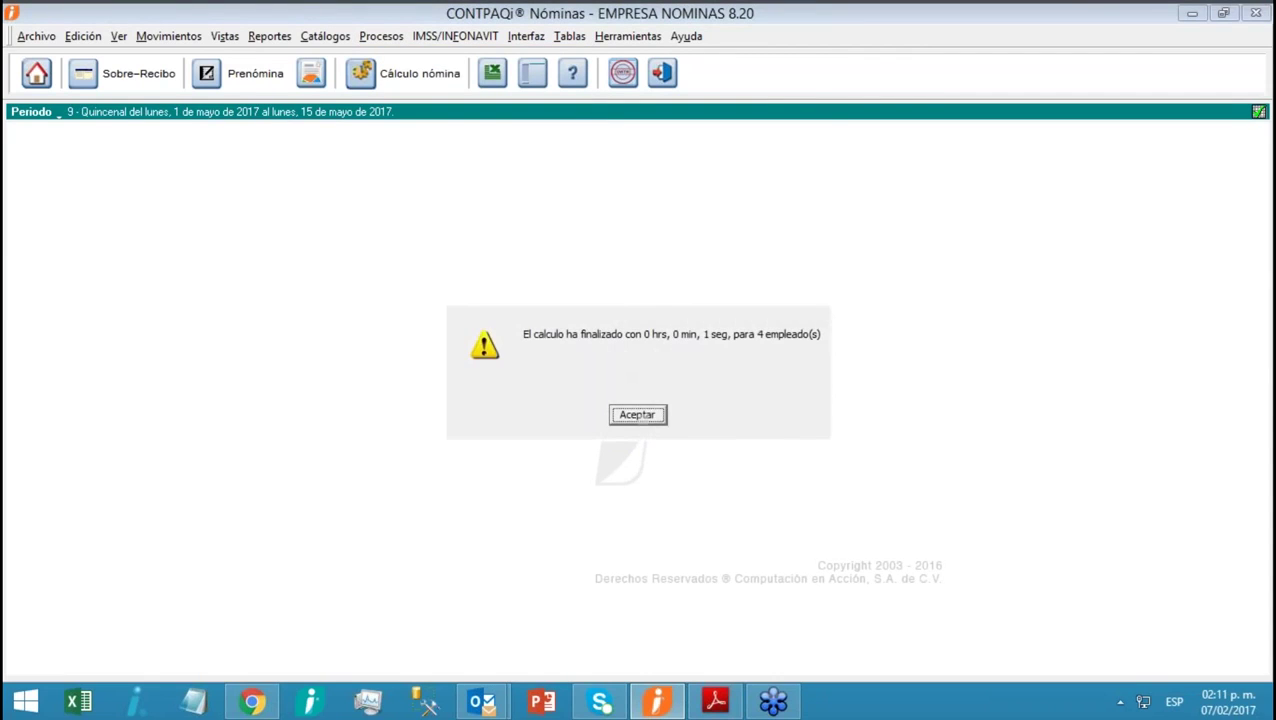
click(638, 416)
Open the prenómina, examine the I.S.R. and I.M.S.S. deductions in the first employee's sobre-recibo and close it
click(253, 80)
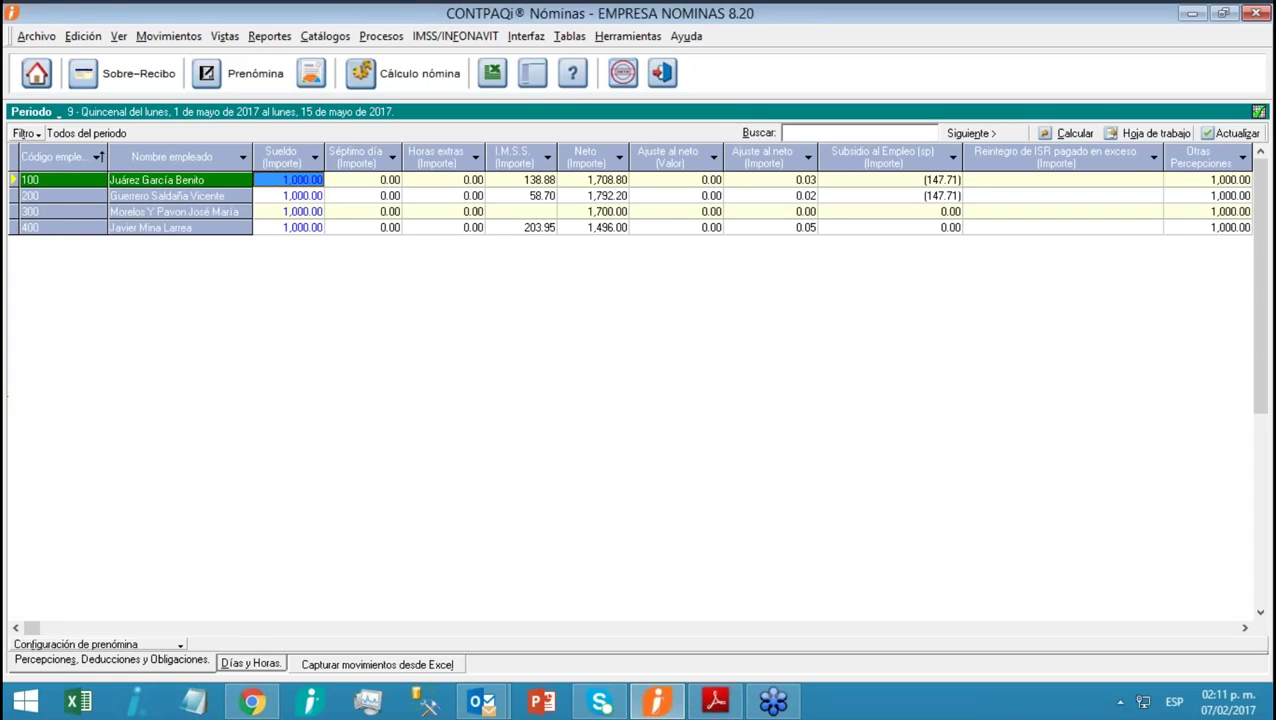
click(355, 186)
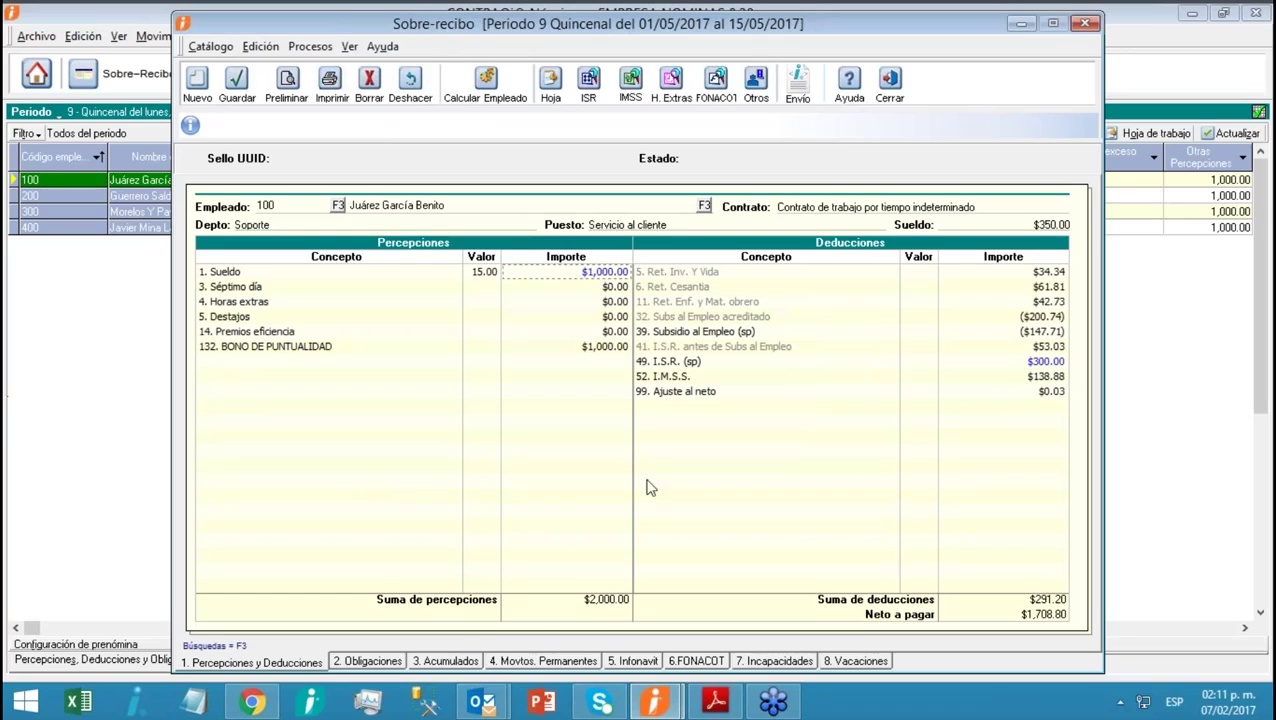
click(674, 363)
click(676, 378)
click(890, 80)
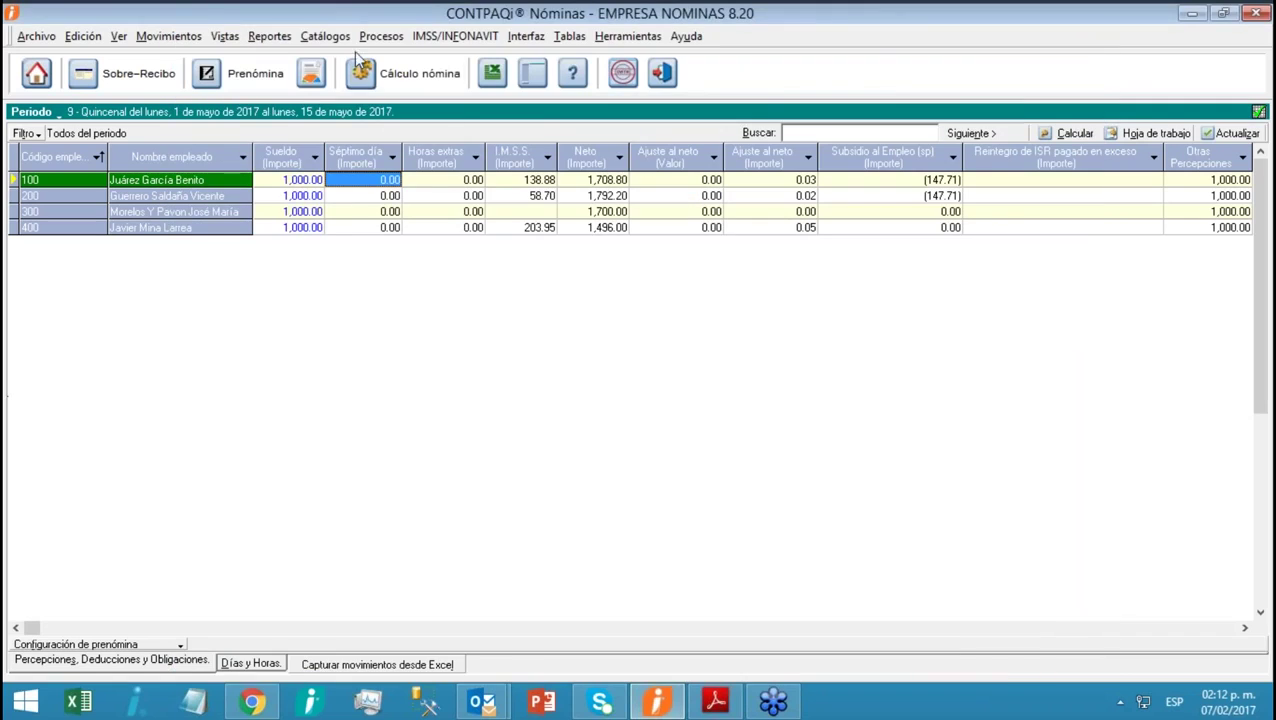
click(381, 36)
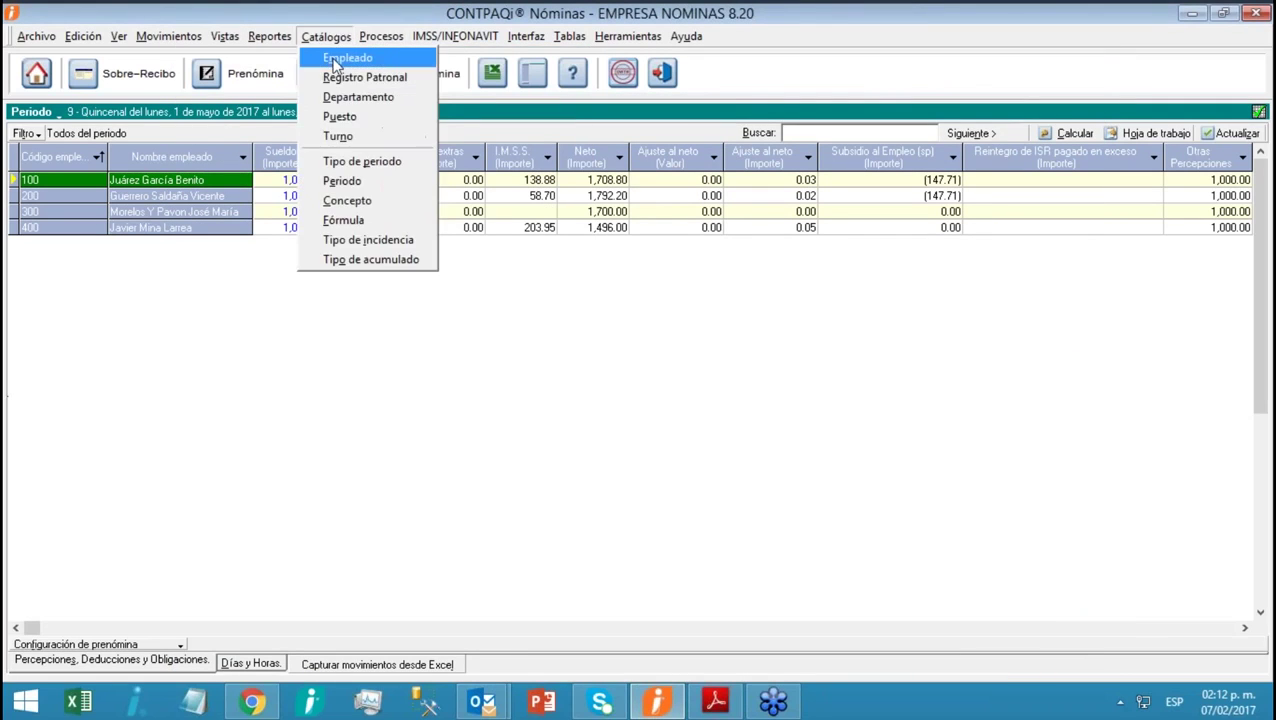
click(330, 57)
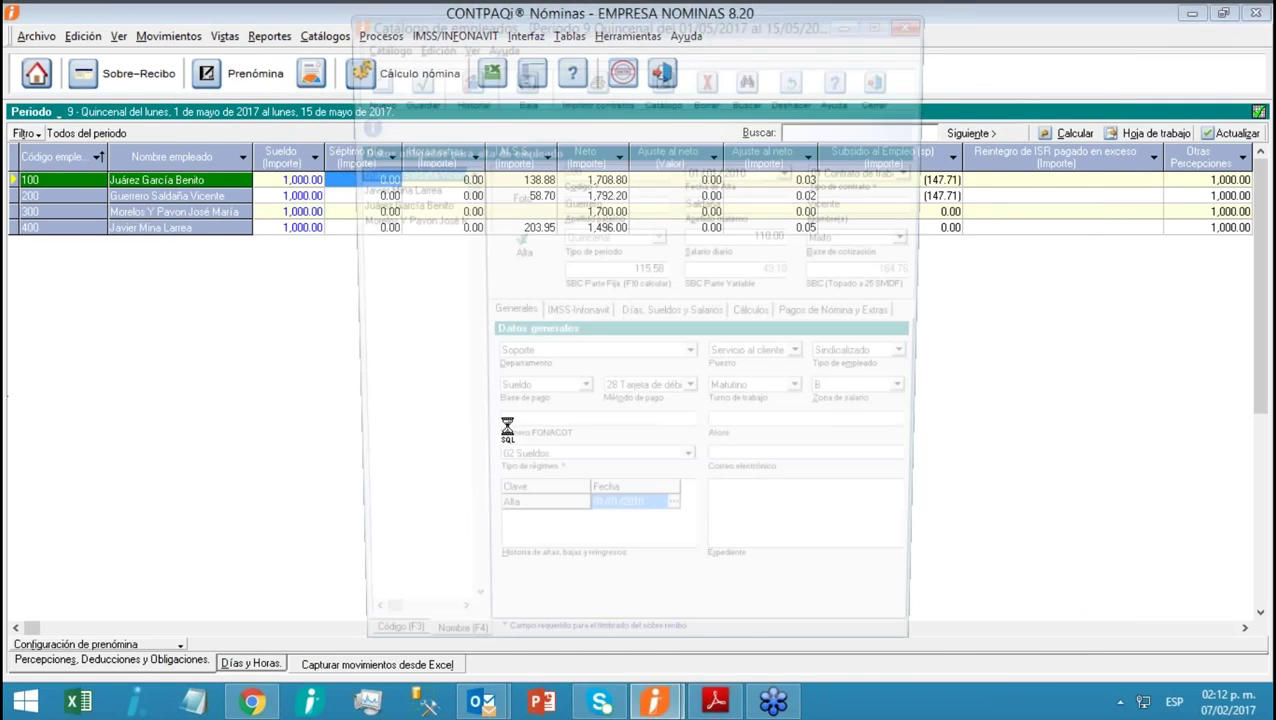
click(395, 189)
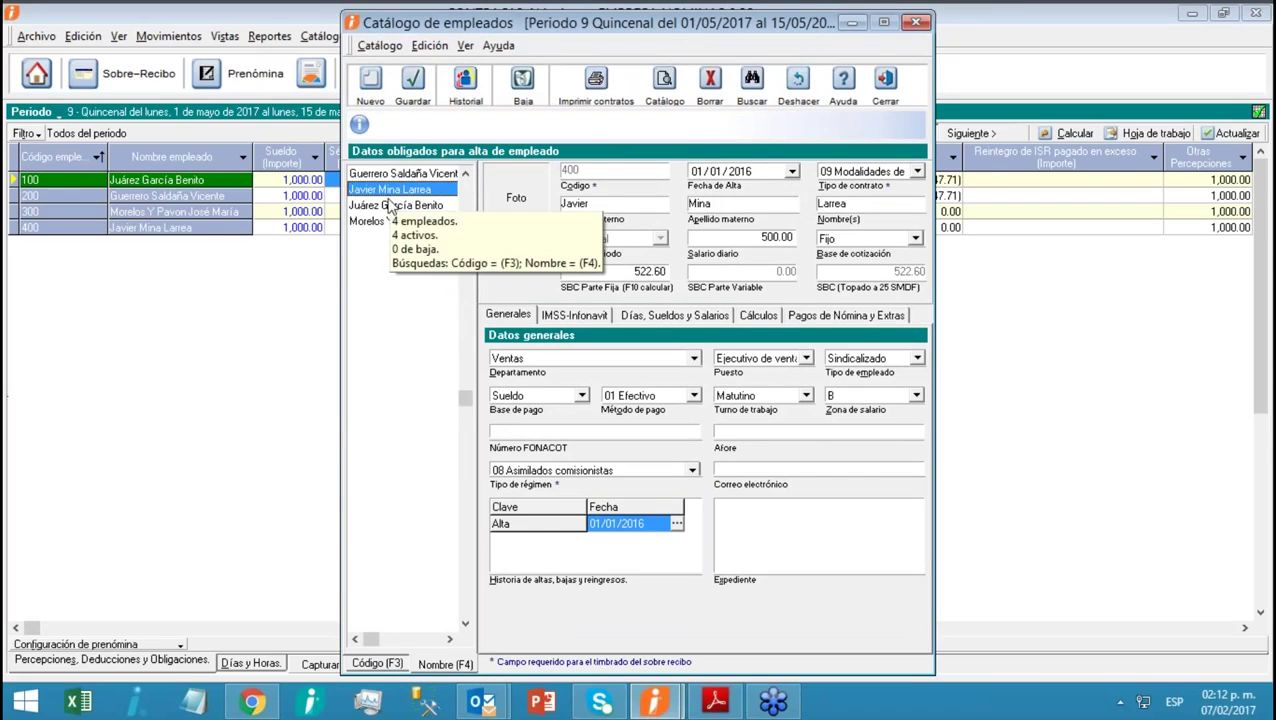
click(744, 234)
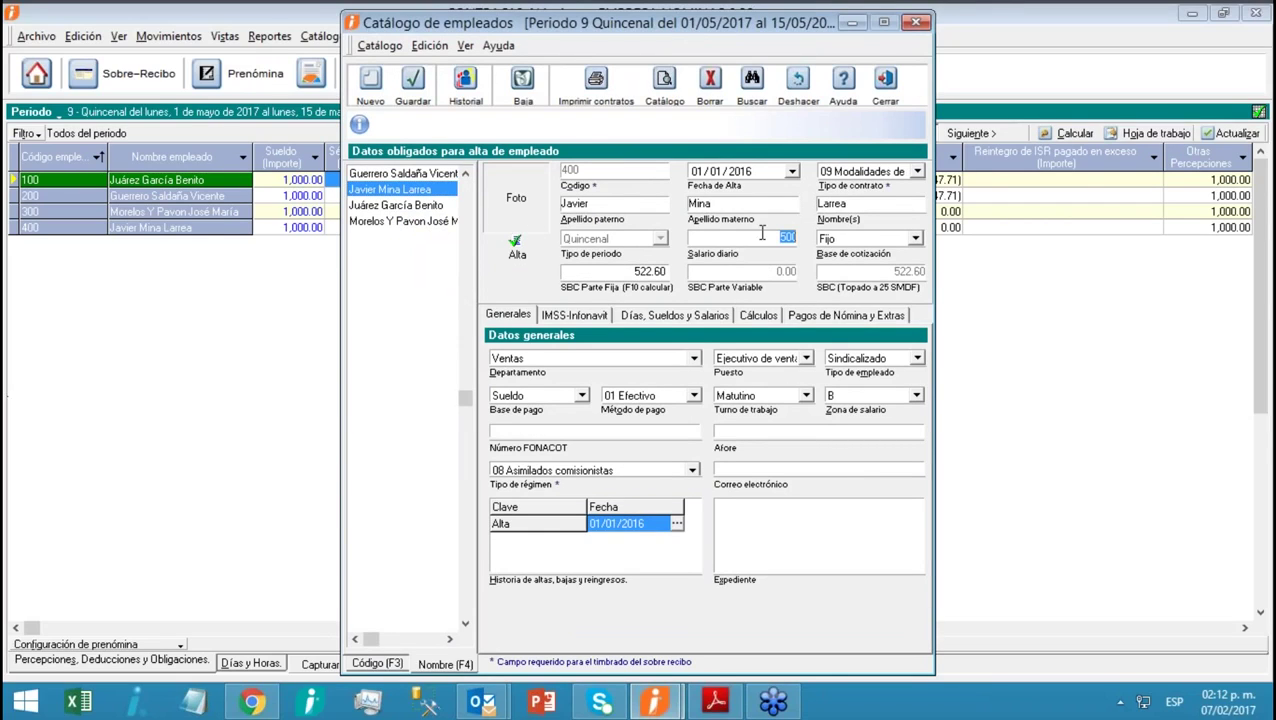
text(80.0)
click(884, 88)
click(638, 418)
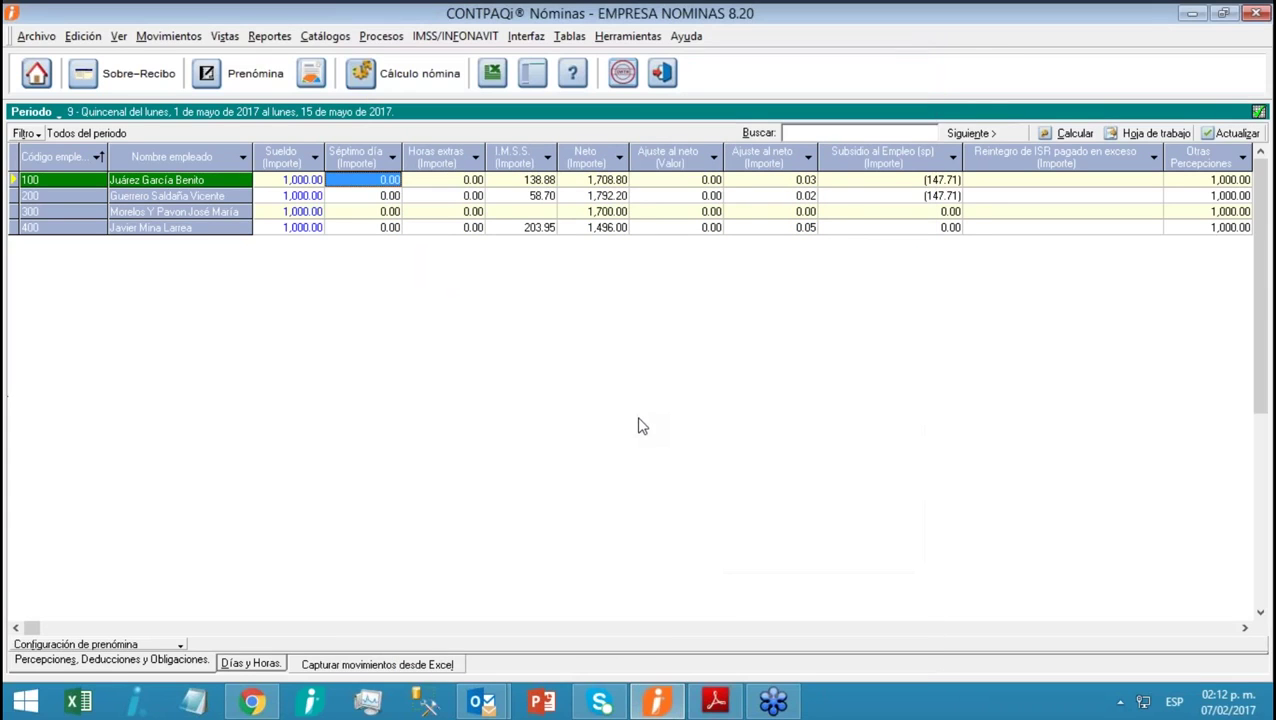
Check the salary amount in the first employee's sobre-recibo and close the receipt
right_click(223, 168)
click(250, 184)
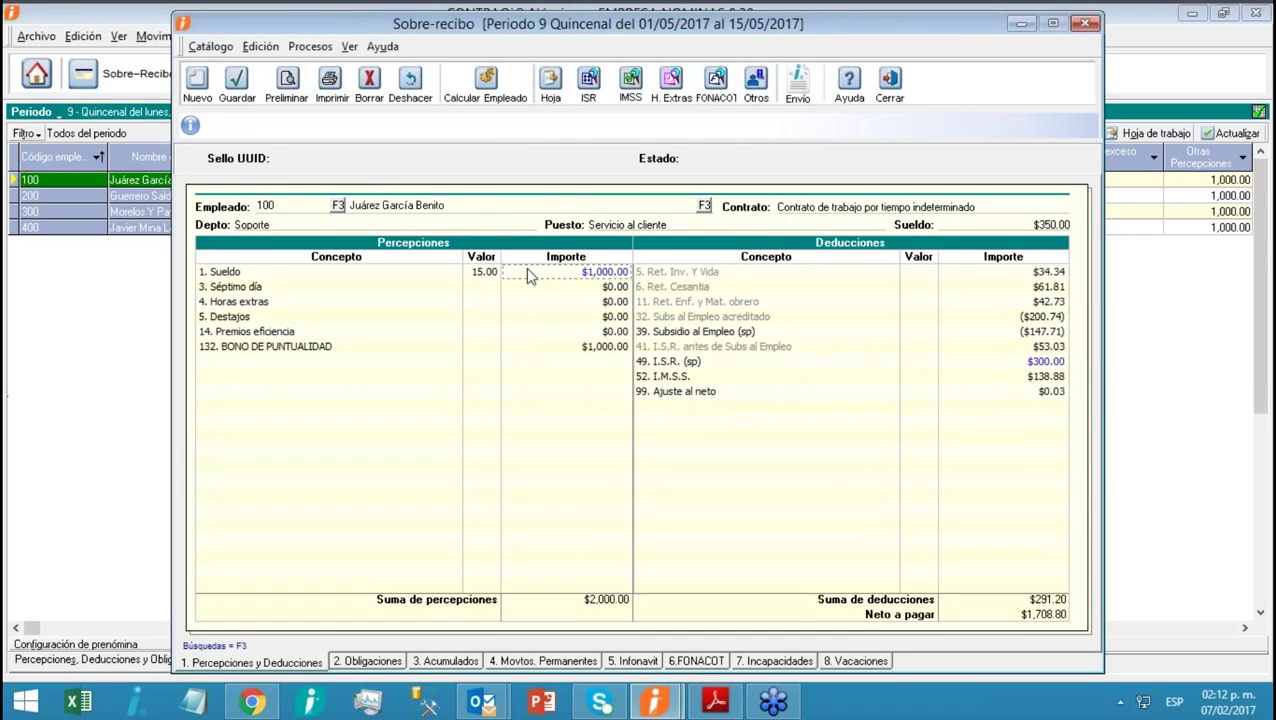
click(889, 84)
Clear all amounts in the prenómina's Sueldo column
right_click(290, 183)
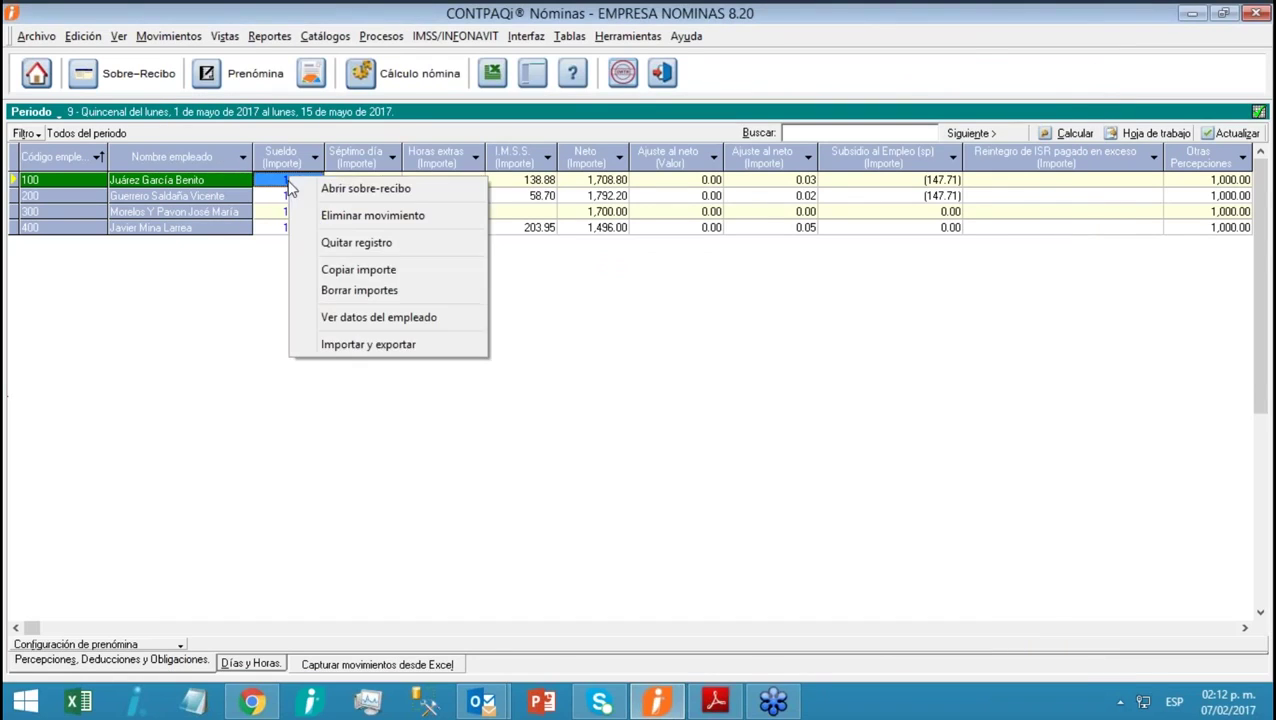
click(340, 290)
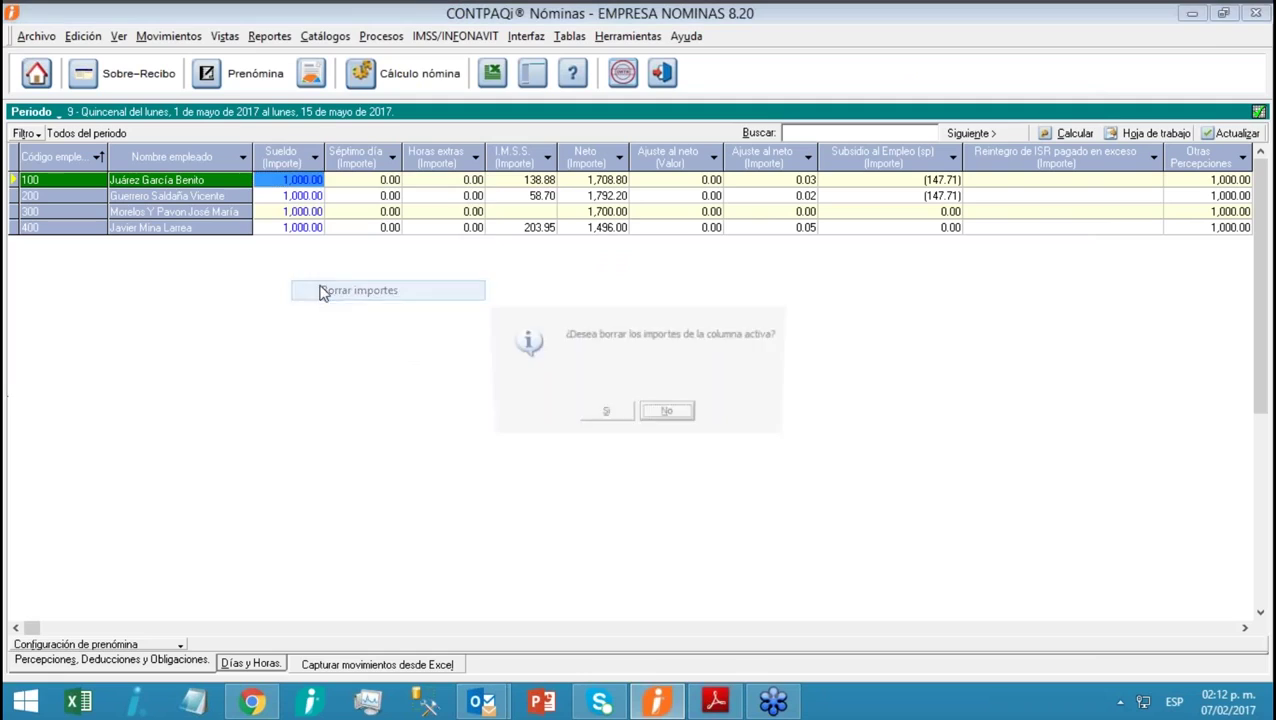
click(612, 418)
Recalculate the period's payroll with the Sueldo column cleared
click(382, 37)
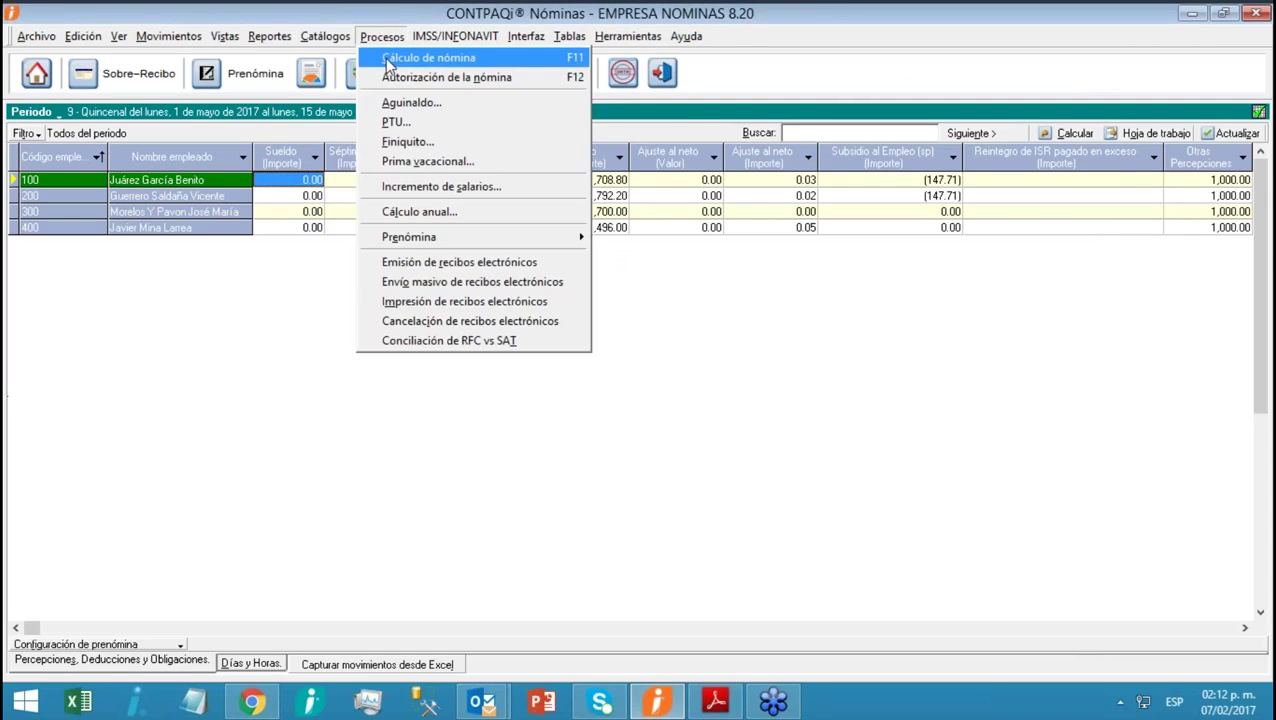
click(389, 58)
click(640, 338)
click(643, 401)
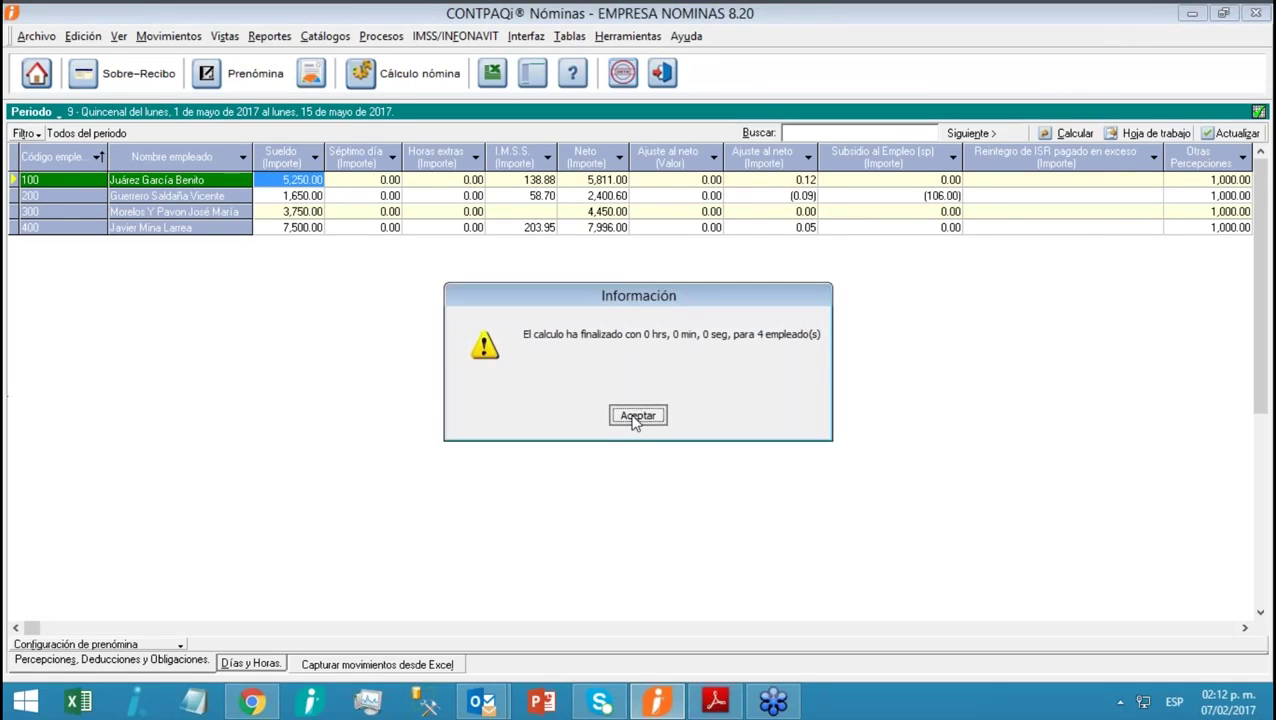
click(636, 415)
right_click(278, 186)
click(300, 198)
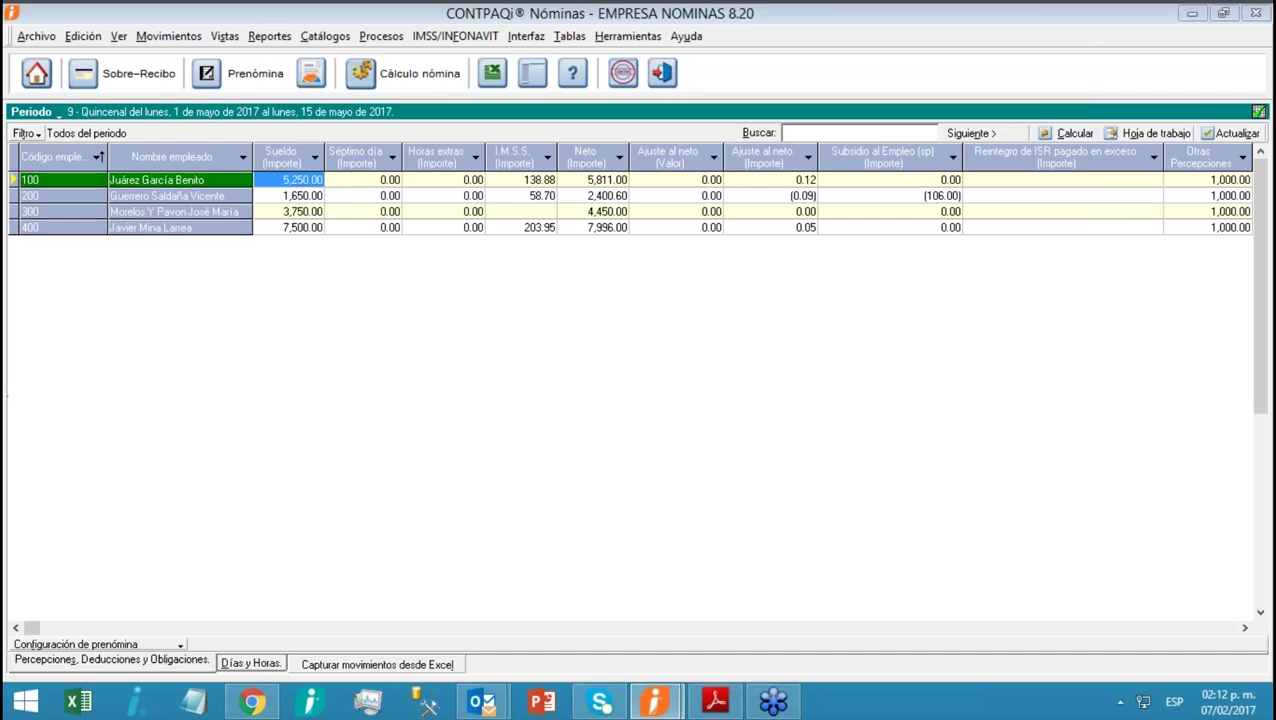
key(Escape)
Open the first employee's data from the prenómina and set the daily salary to 80.04
right_click(217, 176)
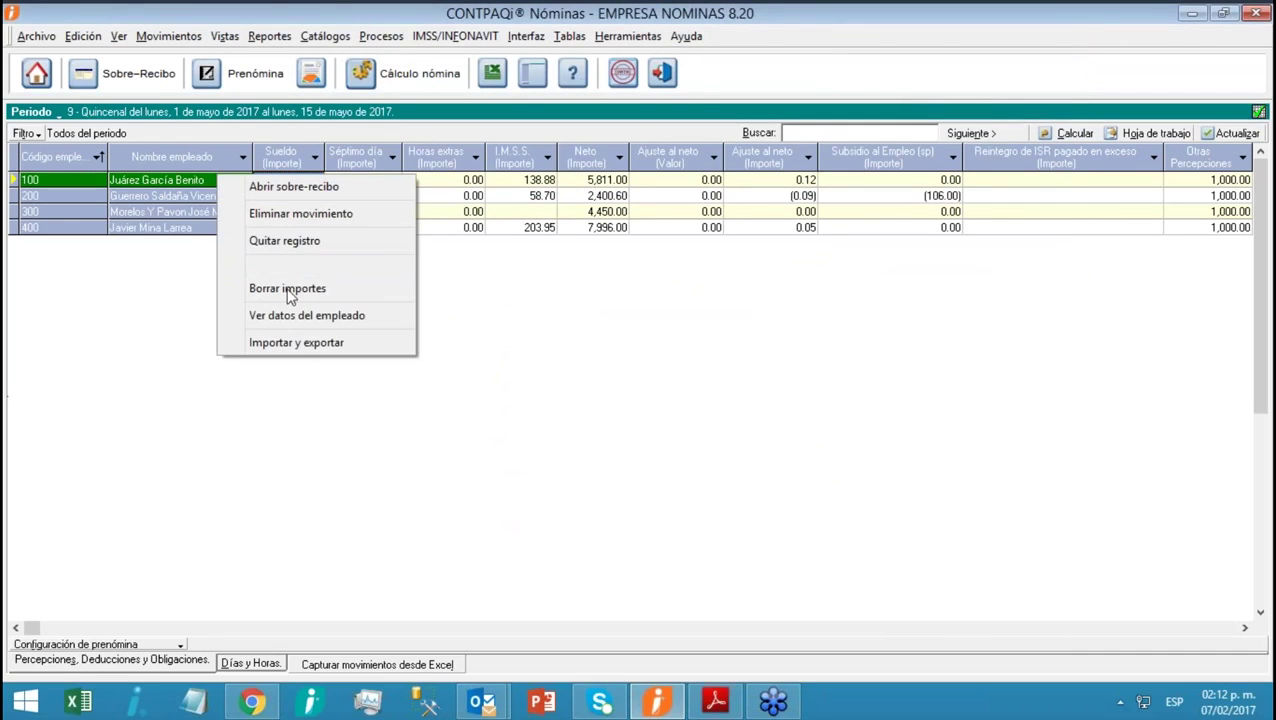
click(311, 316)
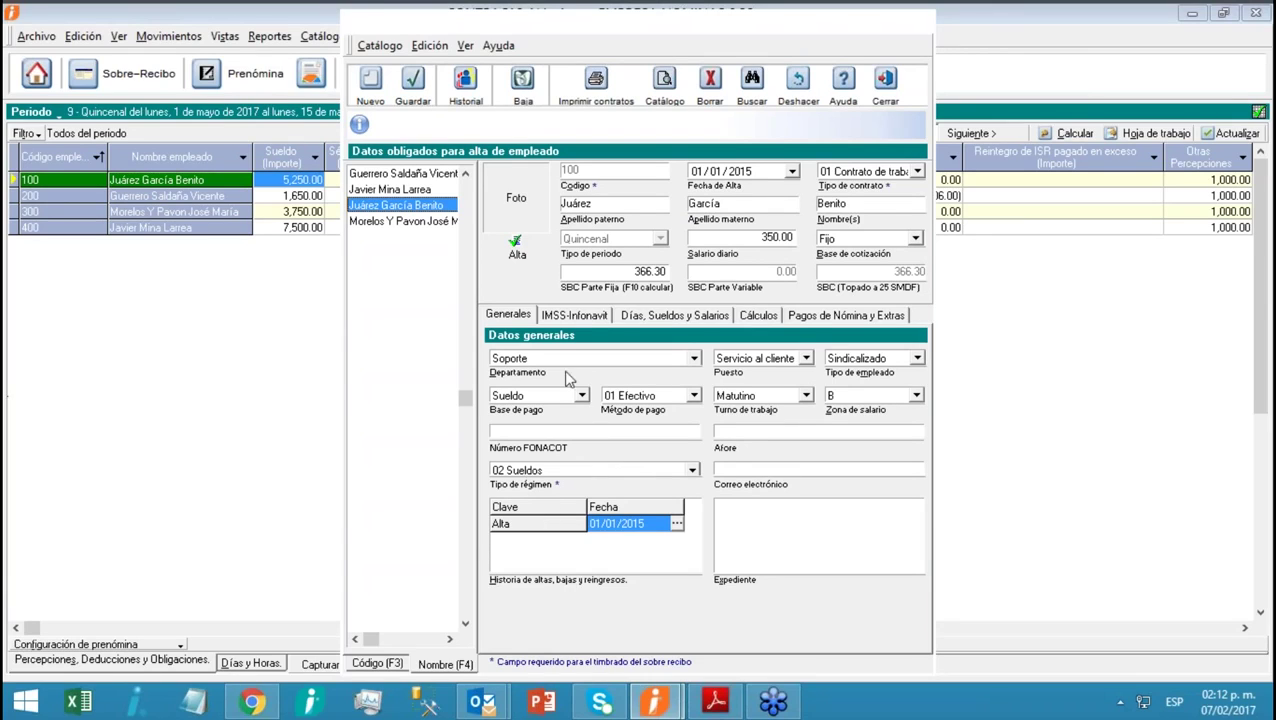
click(758, 237)
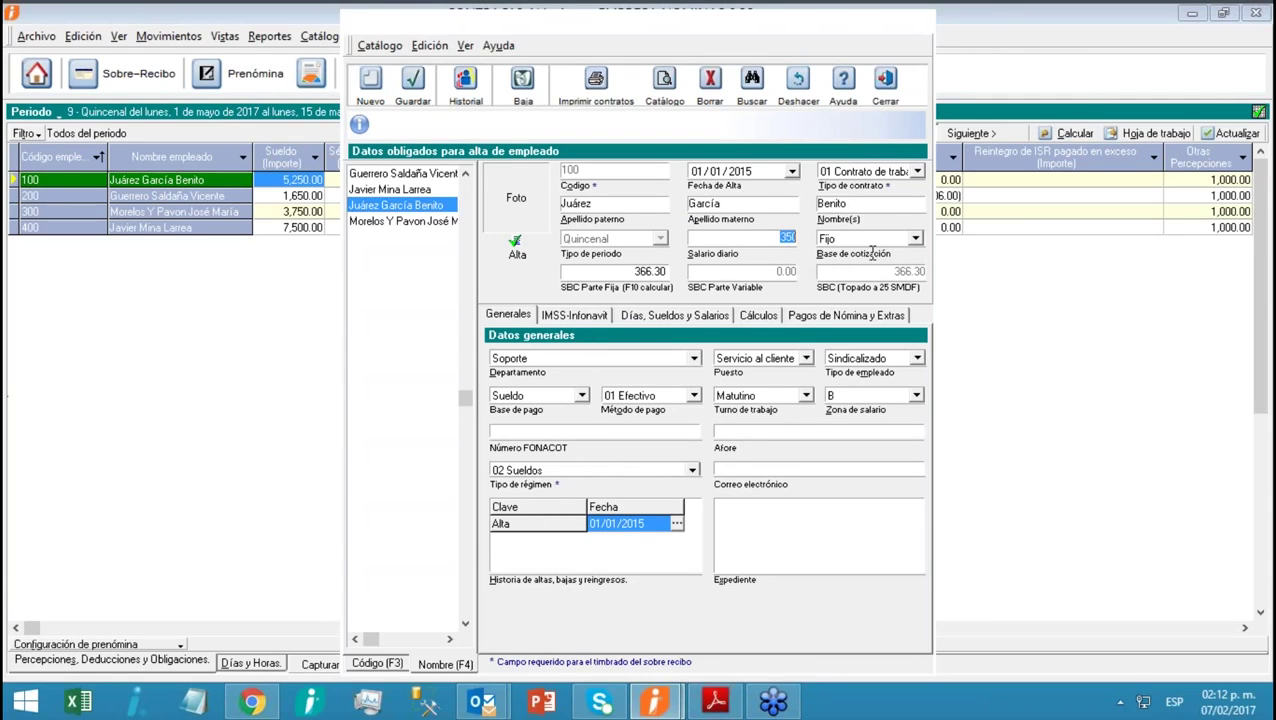
text(80.004)
key(Tab)
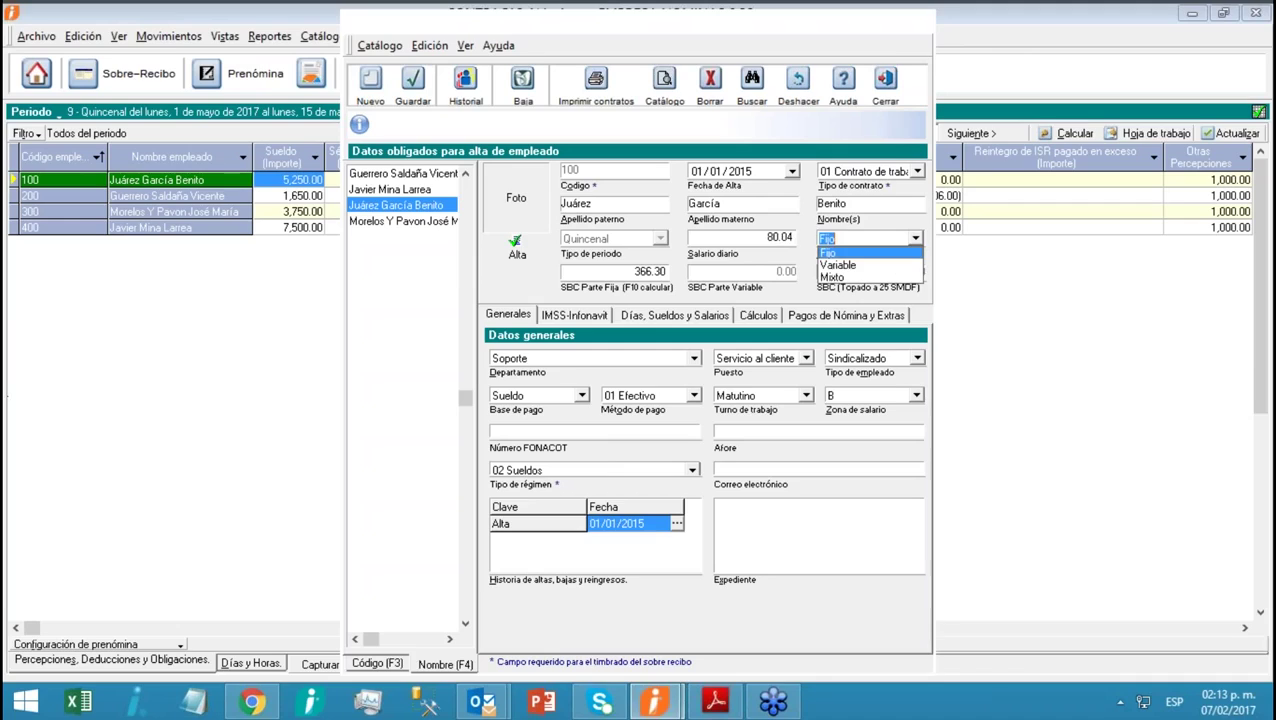
Recalculate the first employee's SBC Parte Fija, save the record and close the employee catalog
key(Tab)
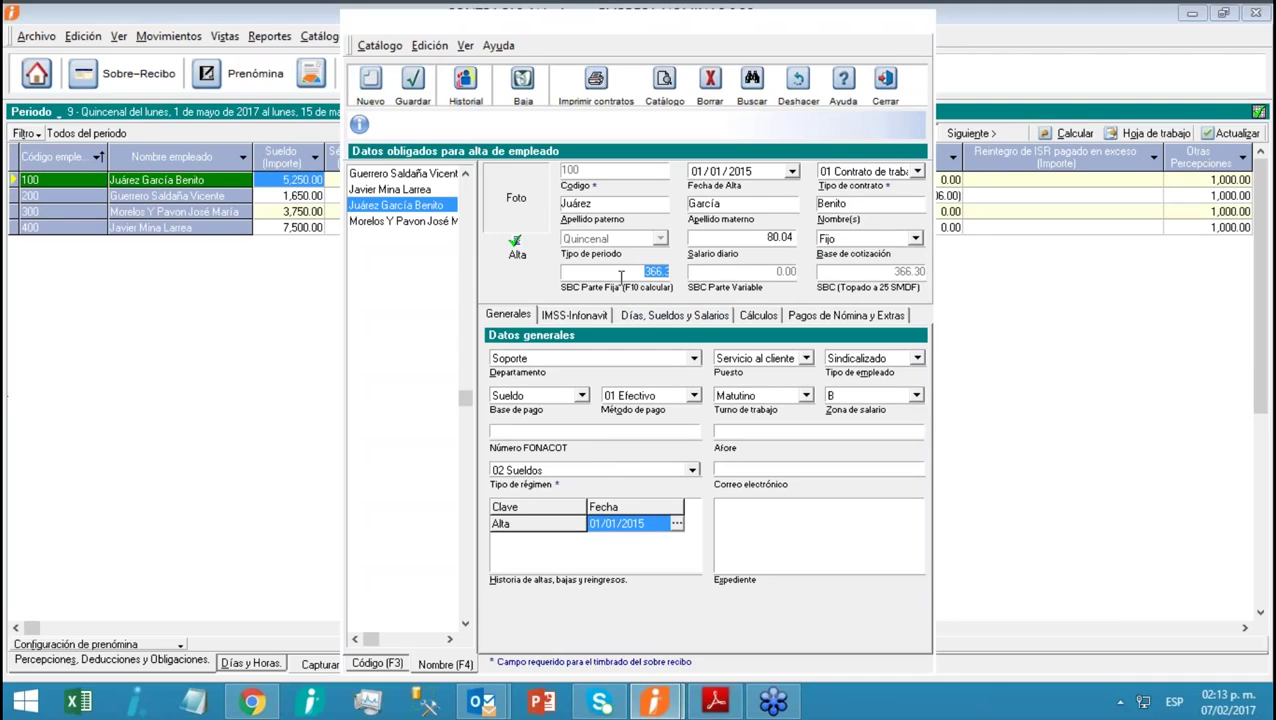
key(F10)
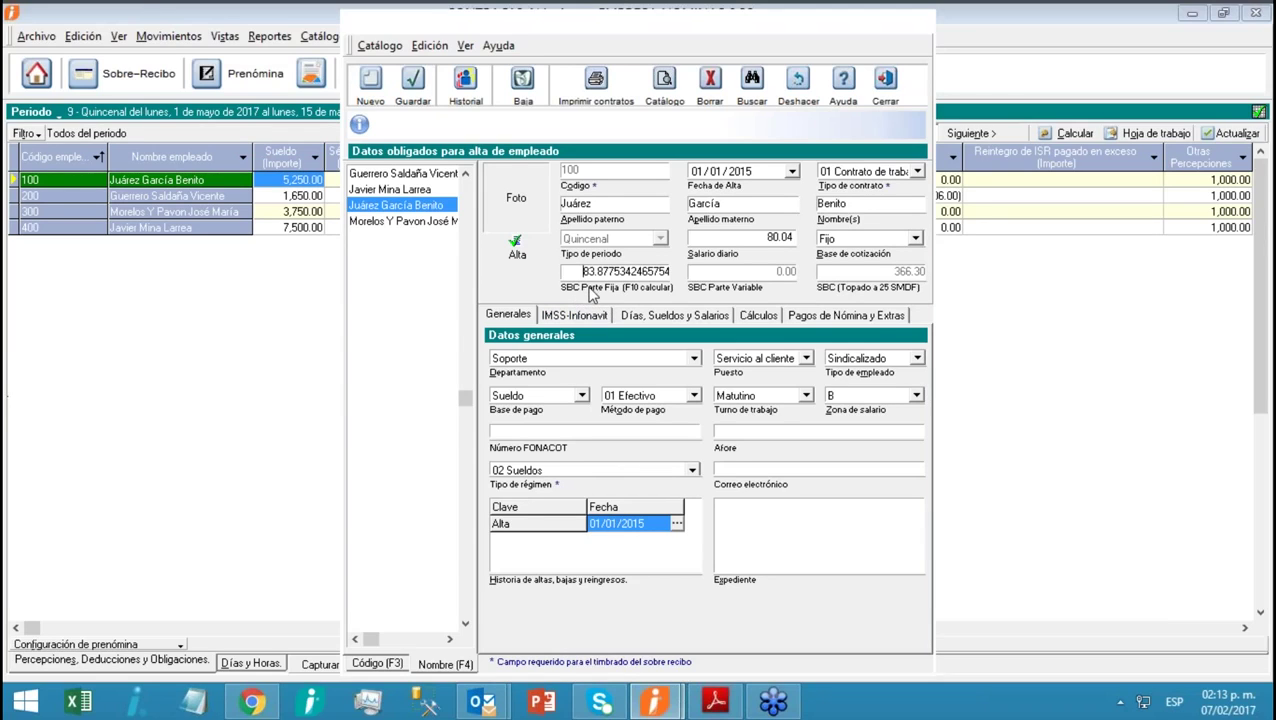
click(416, 100)
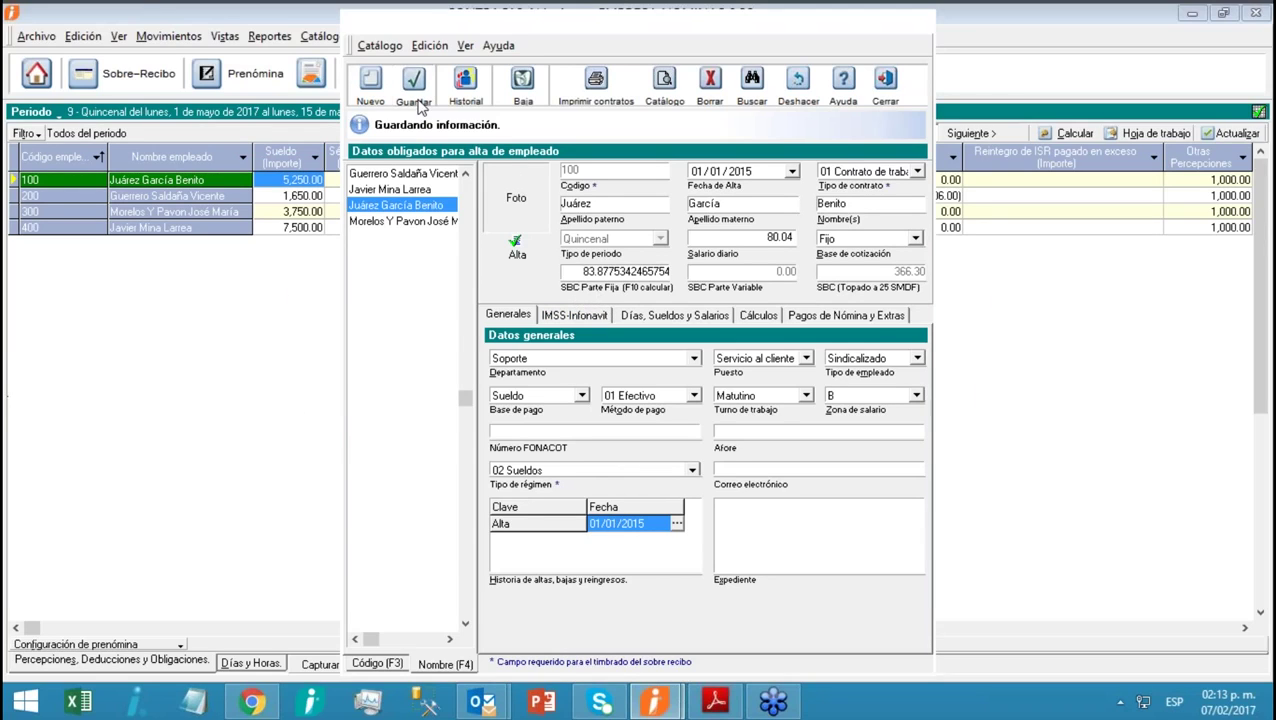
click(669, 416)
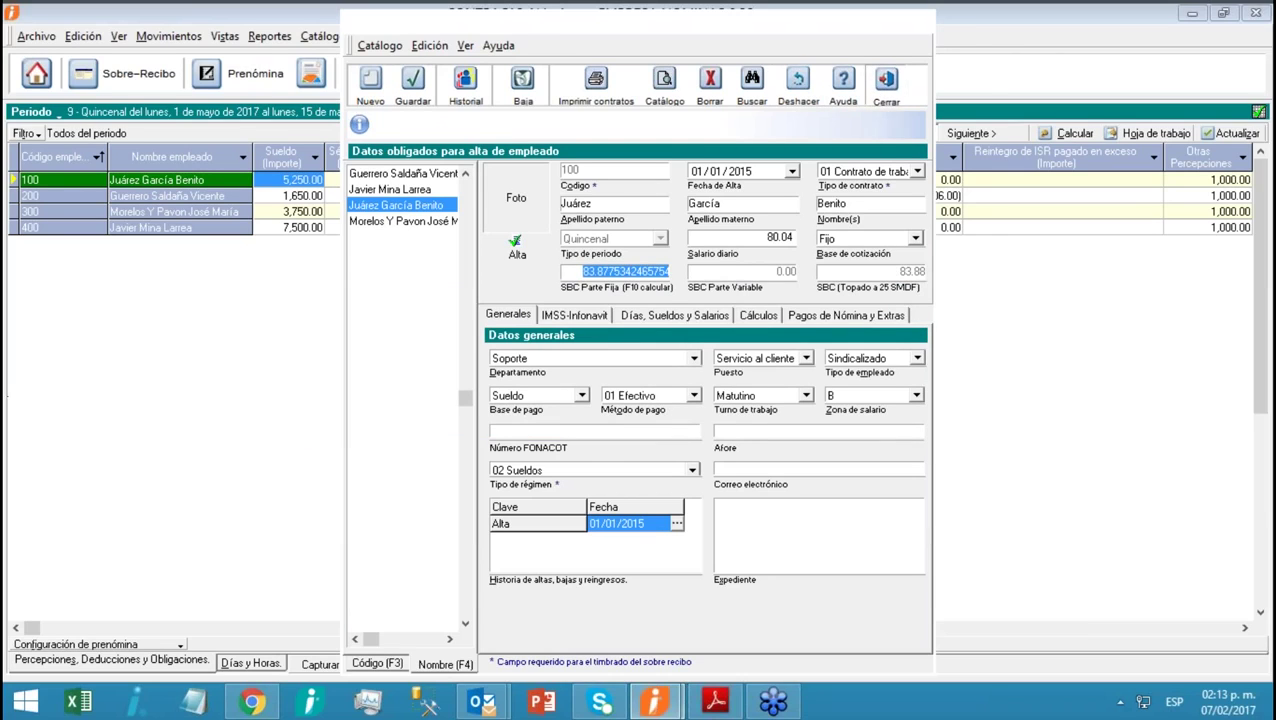
click(884, 85)
Open the first employee's sobre-recibo, recalculate that employee's payroll and close the receipt
right_click(300, 186)
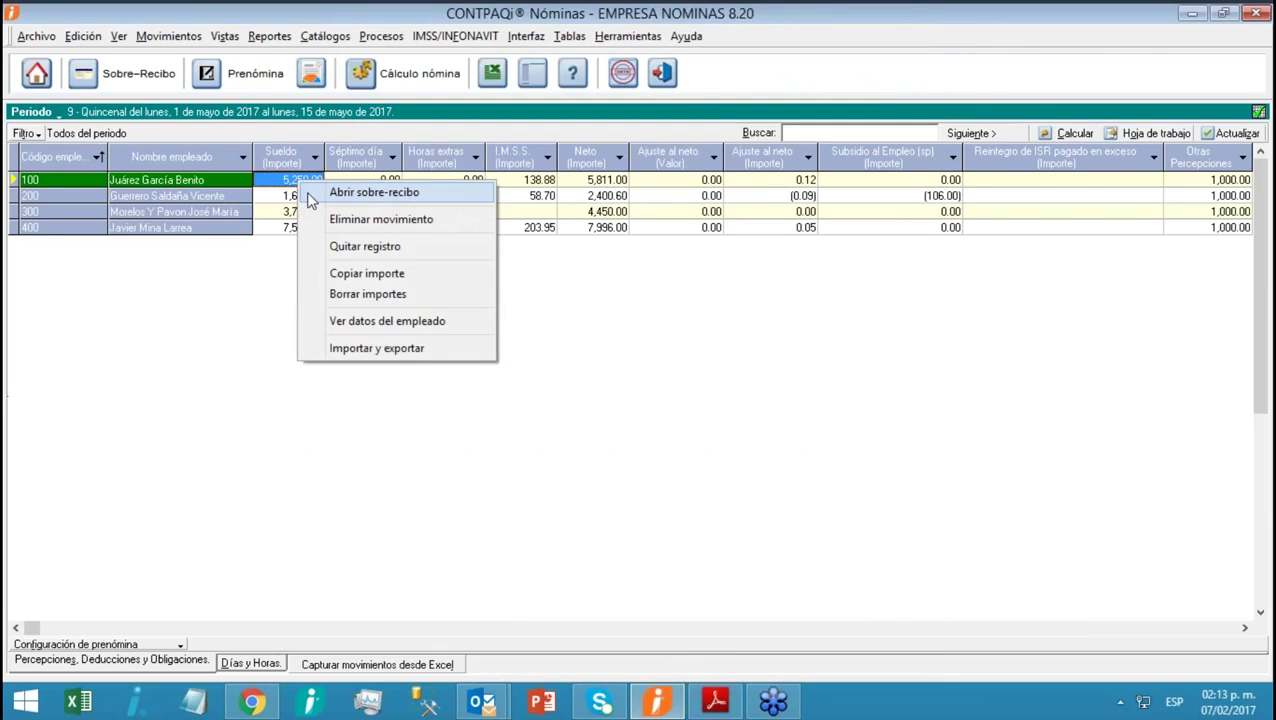
click(340, 192)
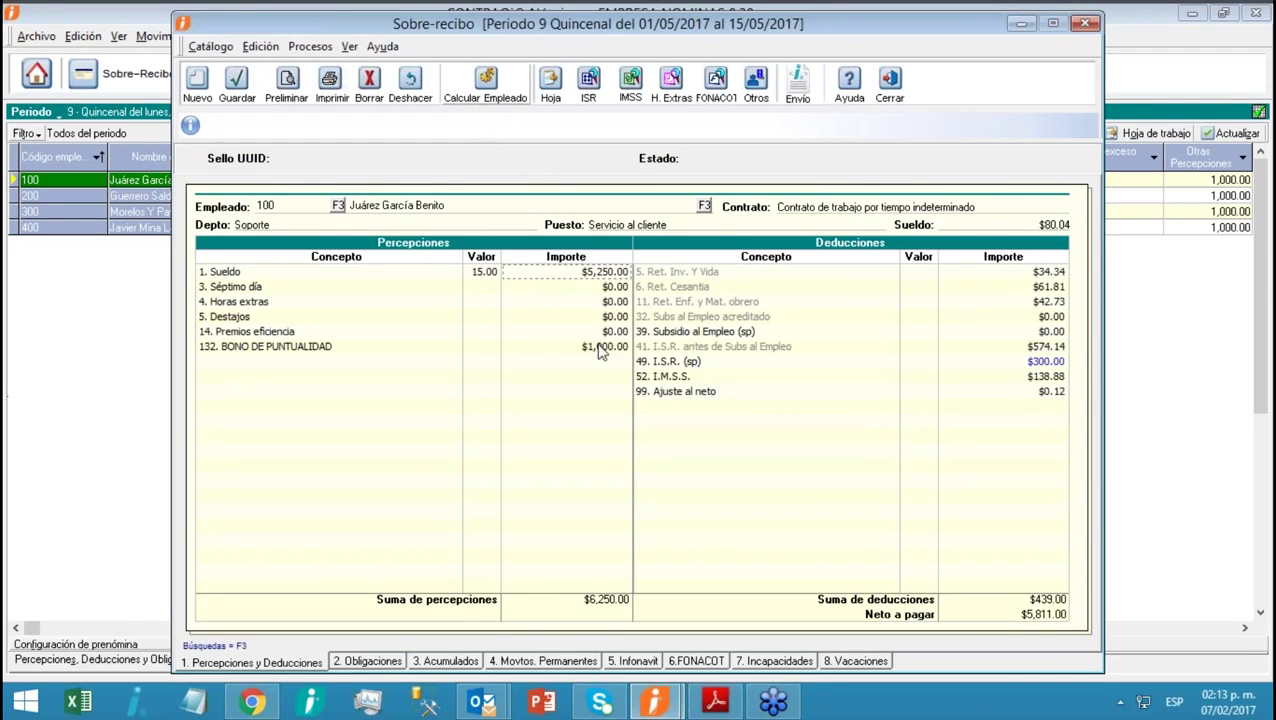
click(478, 97)
click(478, 97)
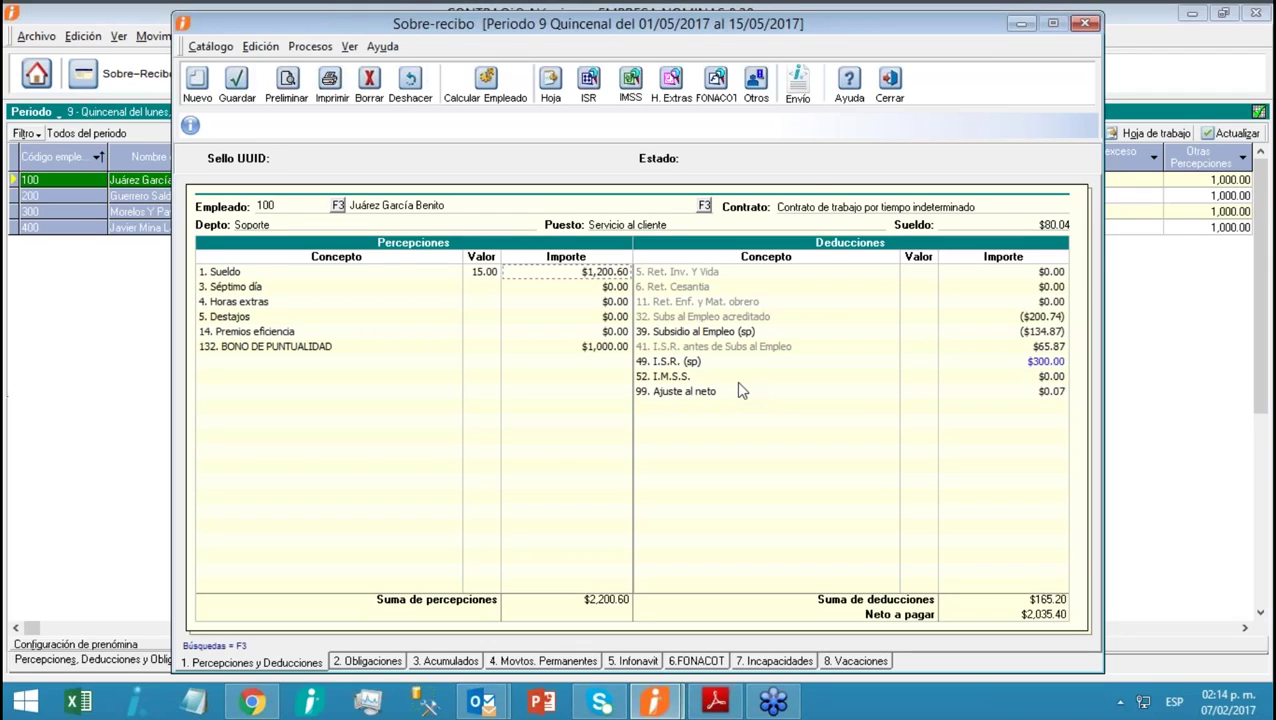
click(890, 102)
Examine the I.S.R. and I.M.S.S. deductions in the second employee's sobre-recibo and close it
click(392, 196)
right_click(394, 196)
click(664, 368)
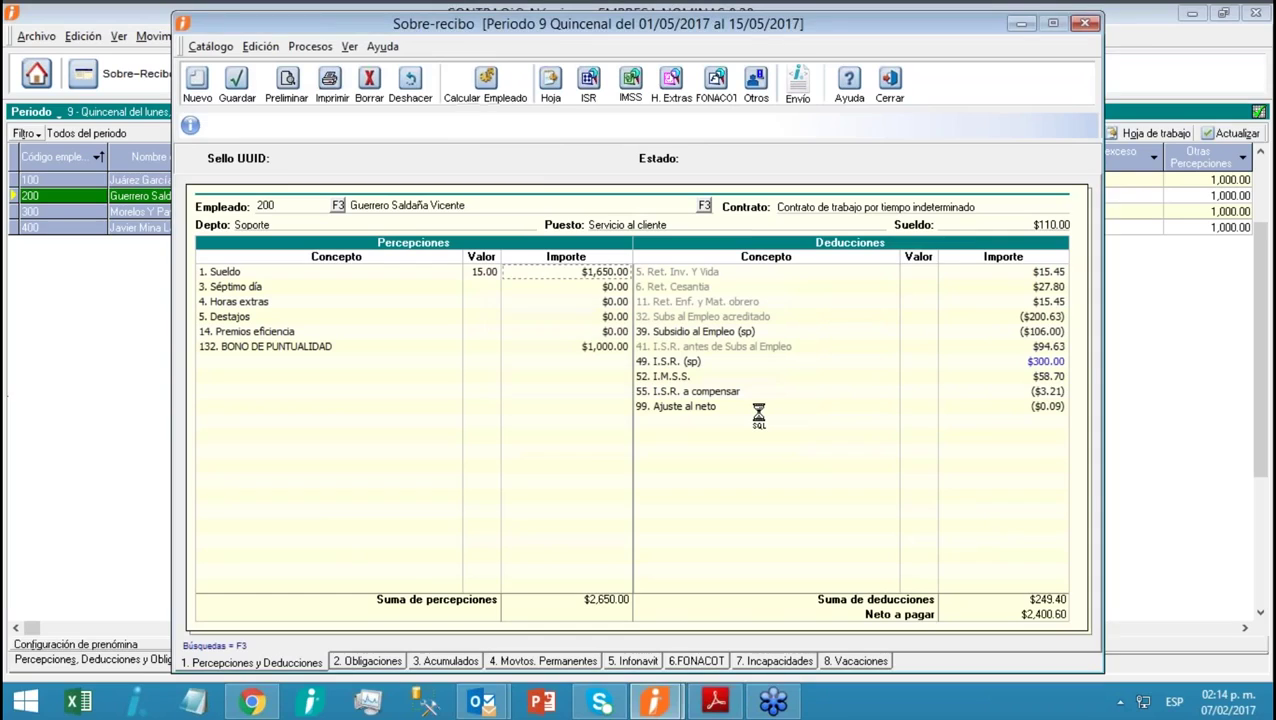
click(671, 379)
click(892, 86)
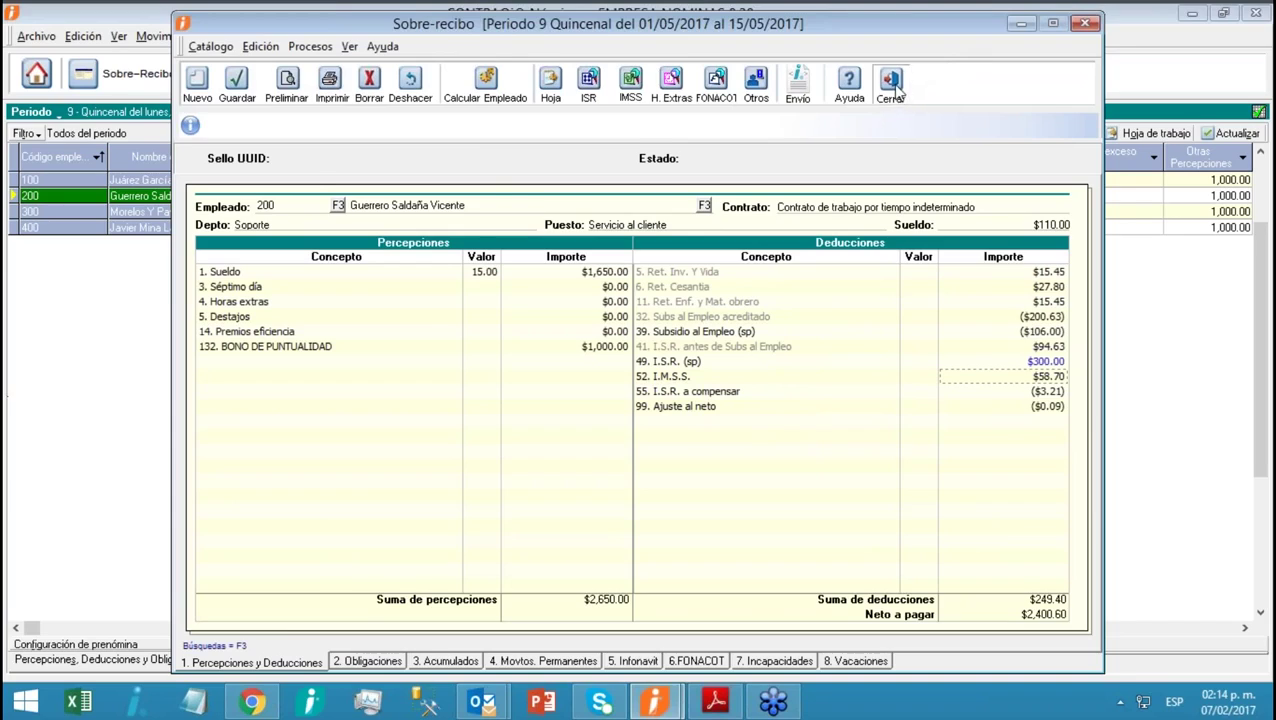